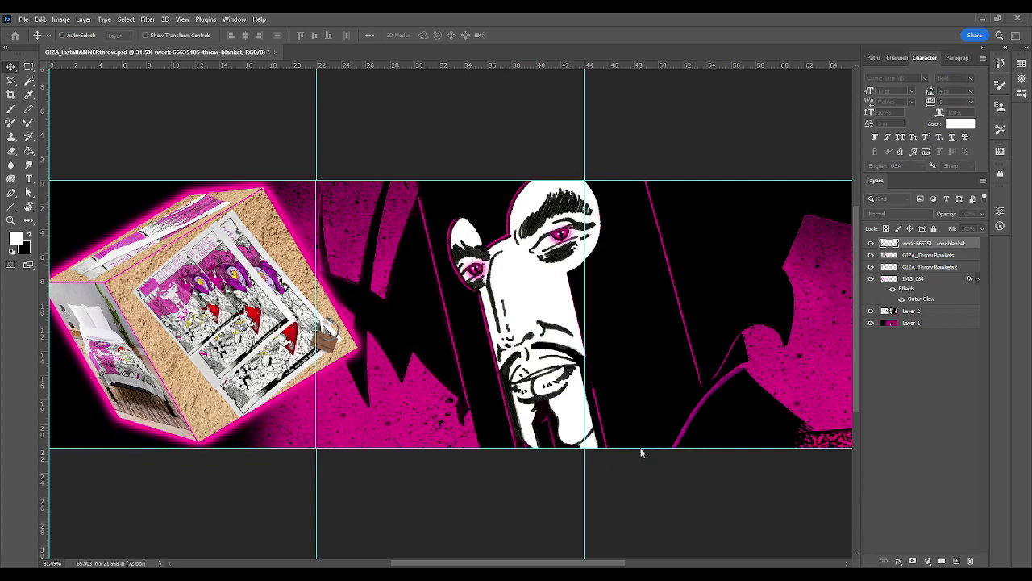
Save the banner as KHUTI_InstaBANNERthrow.psd and delete all its layers except GIZA_Throw Blankets2
key("Return")
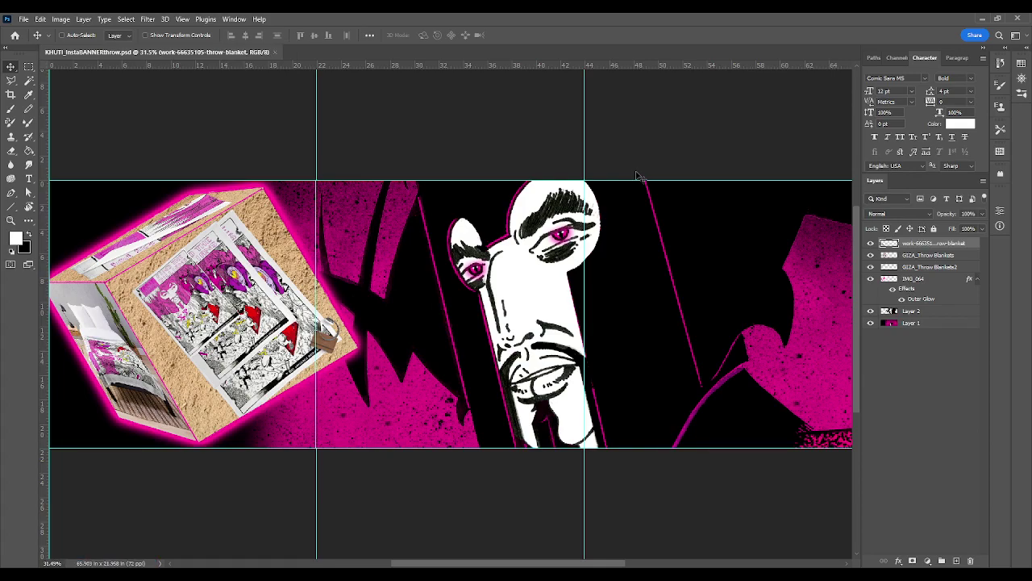
left_click(922, 325)
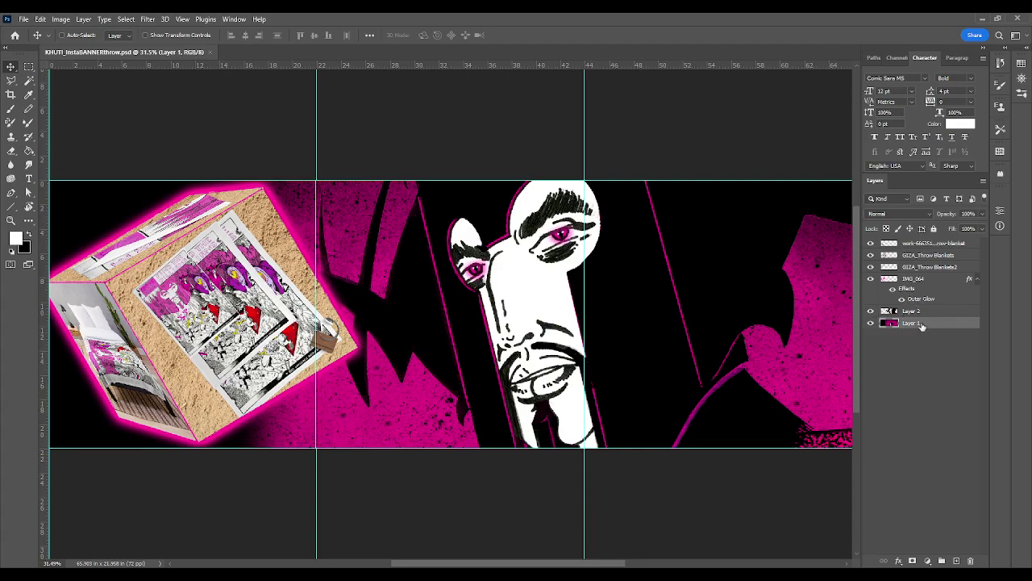
key("Delete")
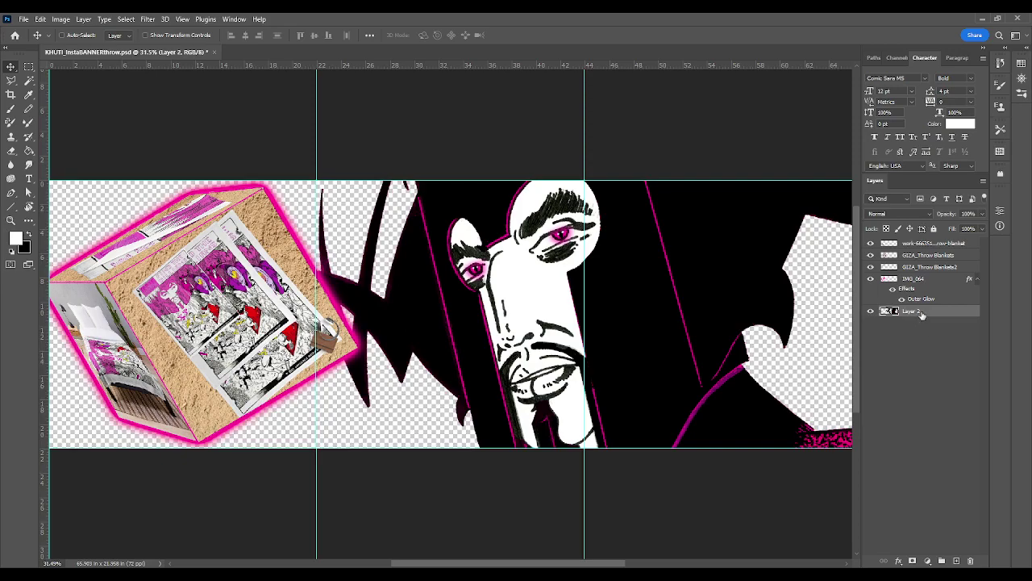
key("Delete")
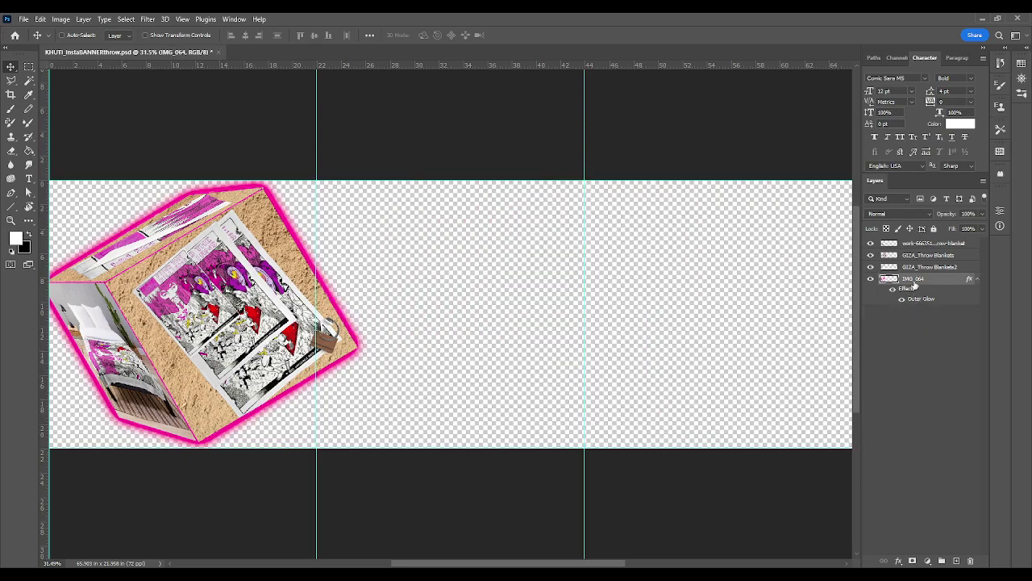
key("Delete")
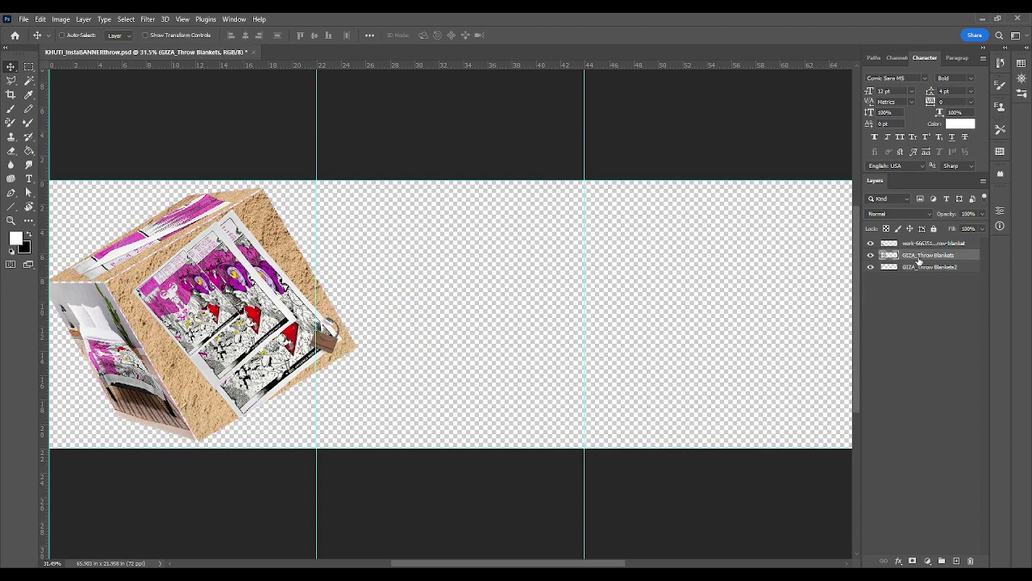
left_click(919, 258)
key("Delete")
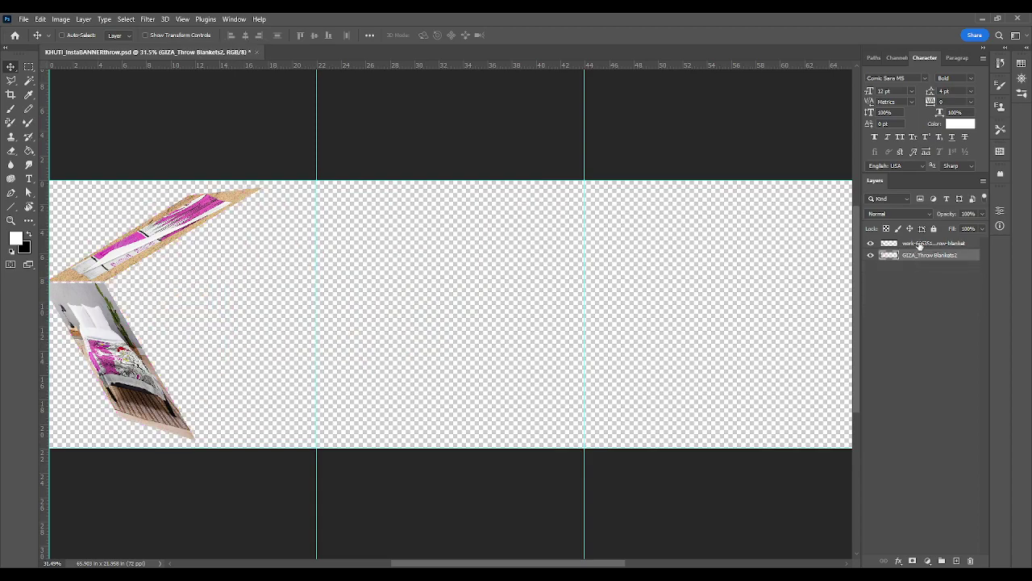
left_click(919, 244)
key("Delete")
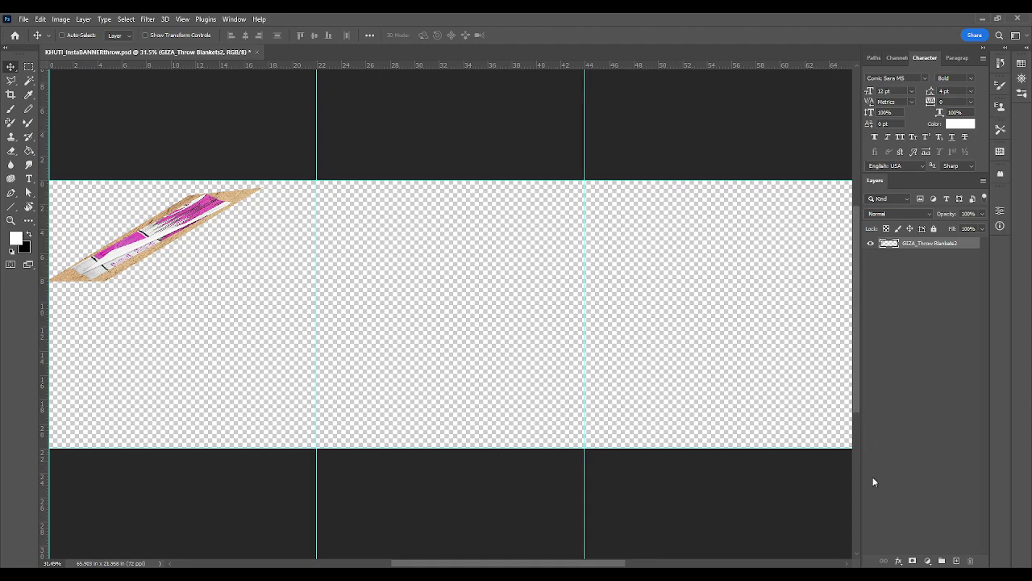
Place the comic page image Ayele03pg09_600 into the banner document
left_click_drag(873, 482, 634, 396)
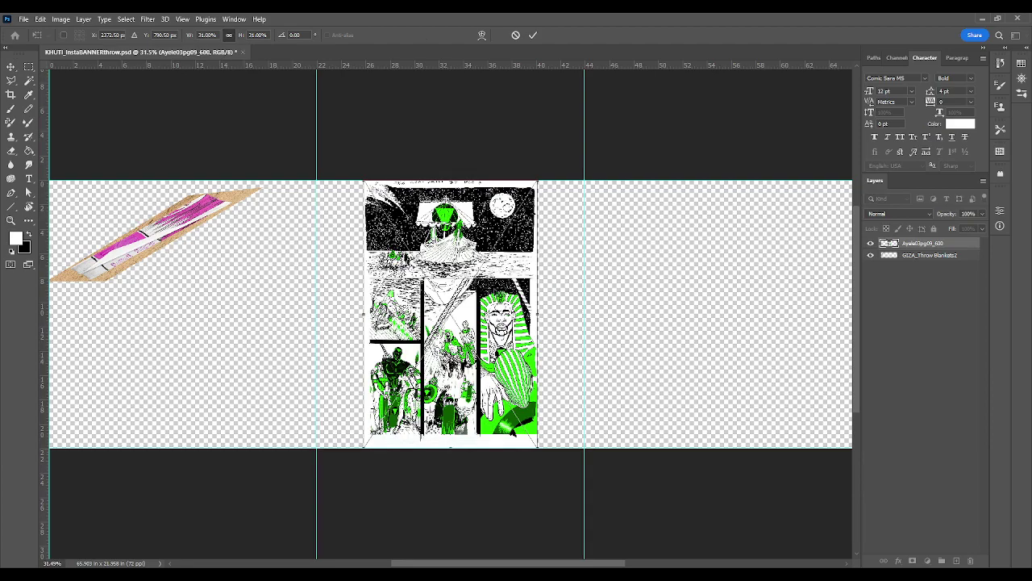
scroll(509, 309, "up", 5)
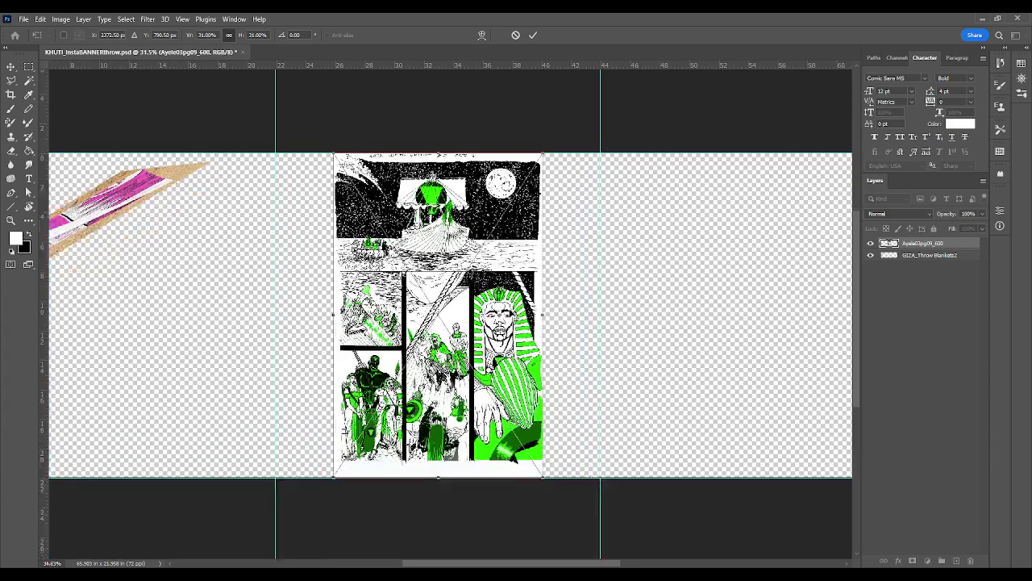
scroll(509, 310, "up", 2)
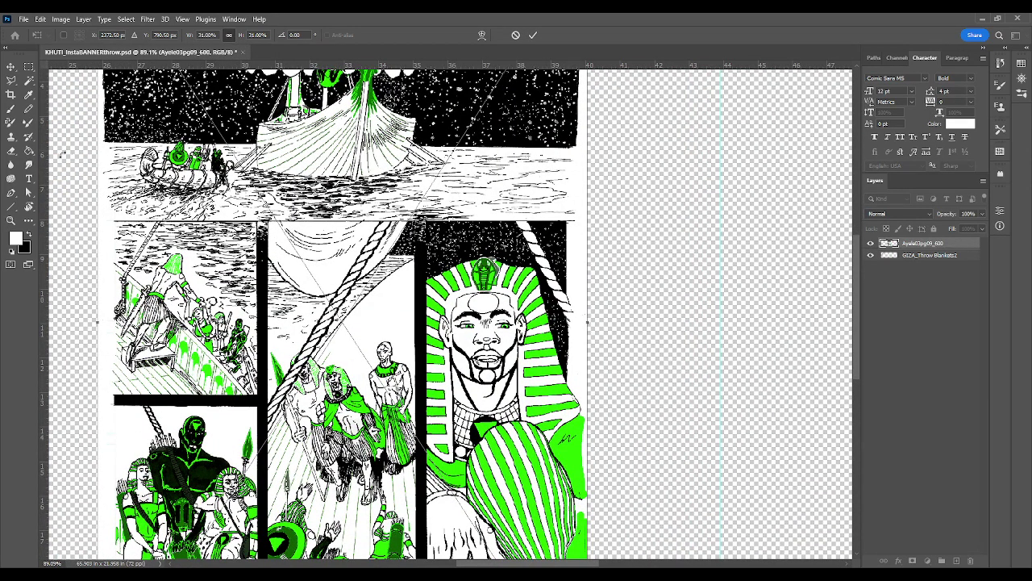
Copy the upper part of the pharaoh panel from the comic page onto its own layer and delete the full page layer
left_click(28, 66)
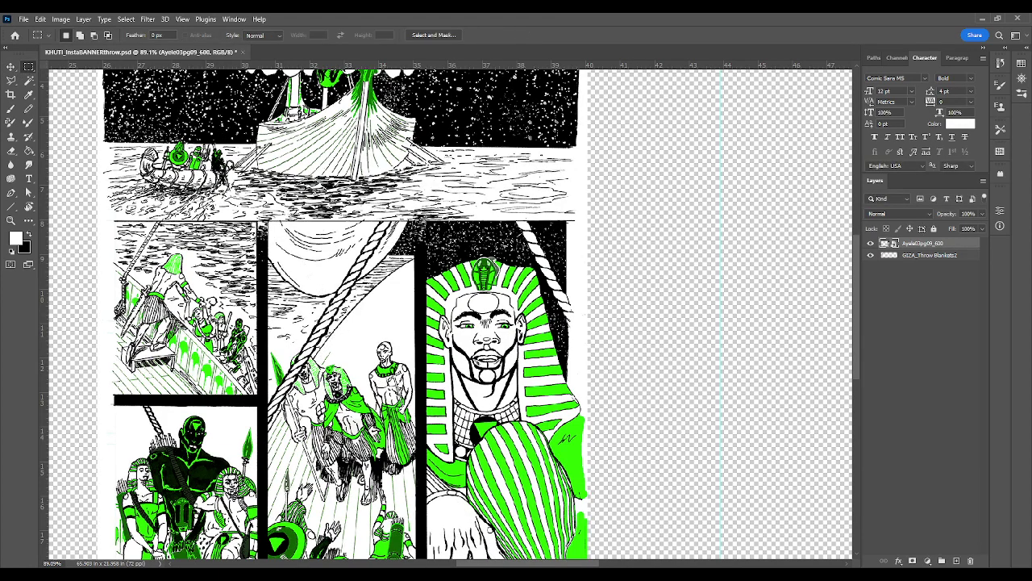
left_click_drag(425, 220, 571, 437)
key("ctrl+j")
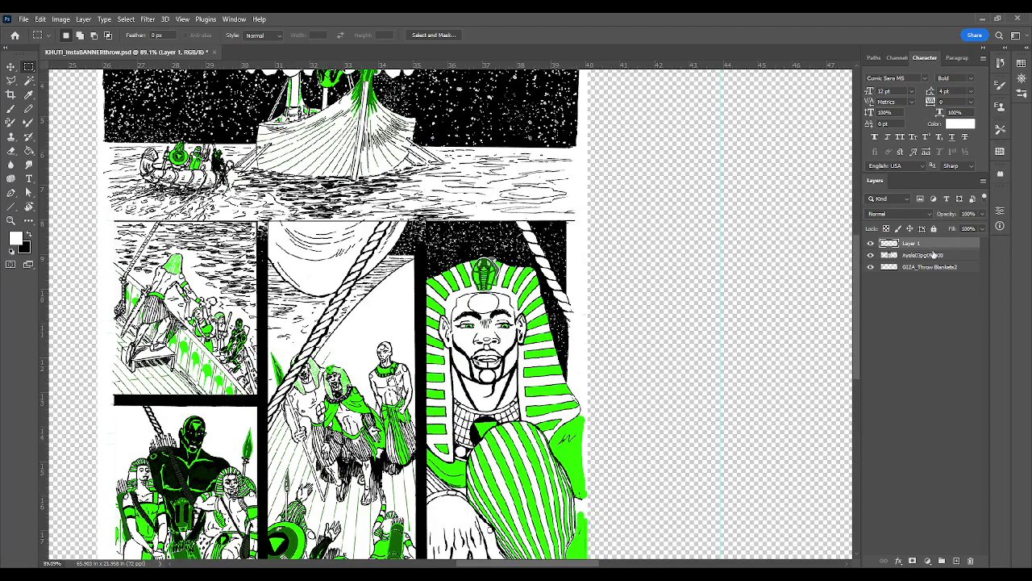
left_click(934, 256)
key("Delete")
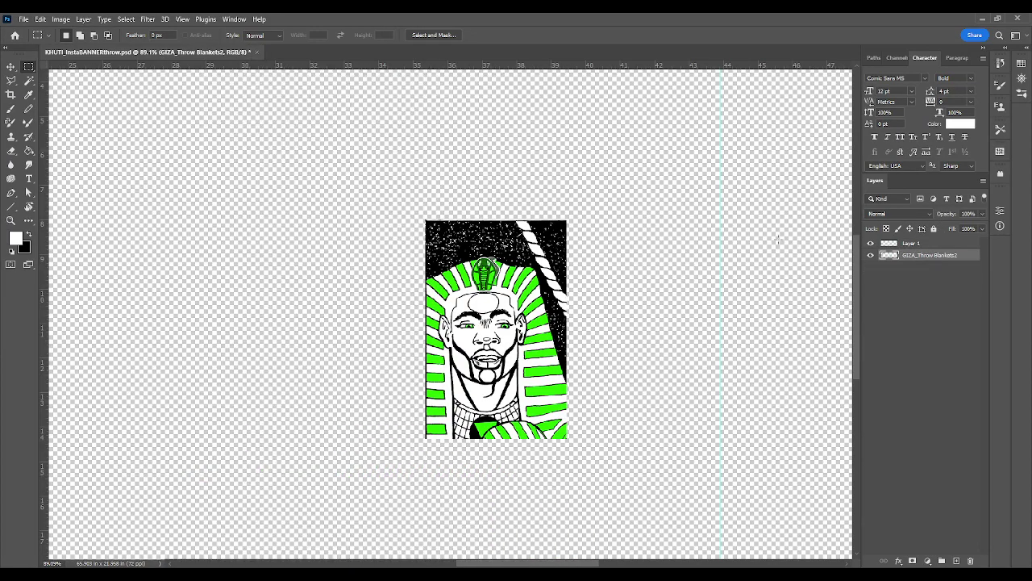
Scale the pharaoh panel up to about 1078% so it spans from the second vertical guide to the banner's far right edge
key("ctrl+minus")
key("ctrl+minus")
key("ctrl+minus")
key("ctrl+minus")
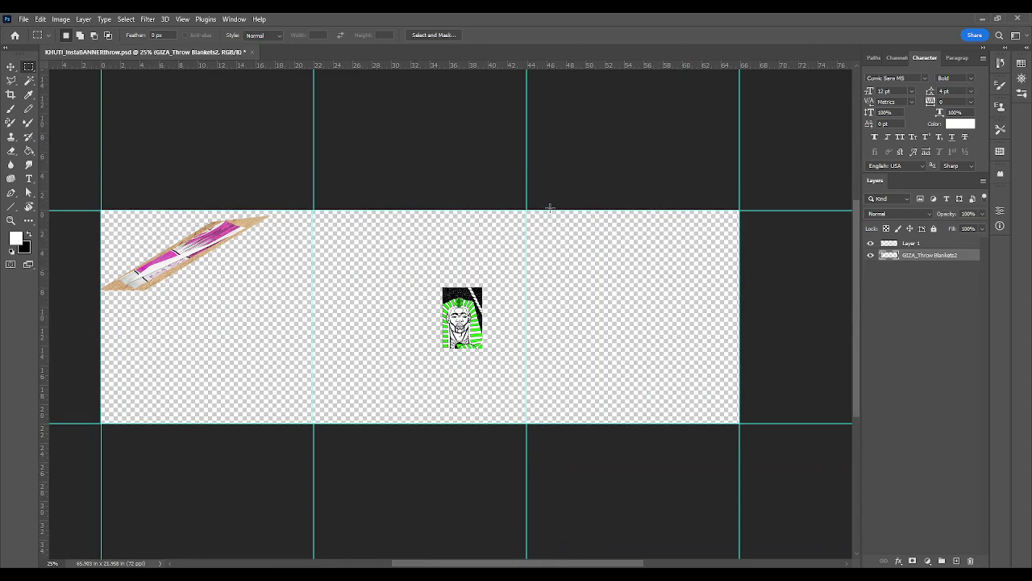
key("ctrl+t")
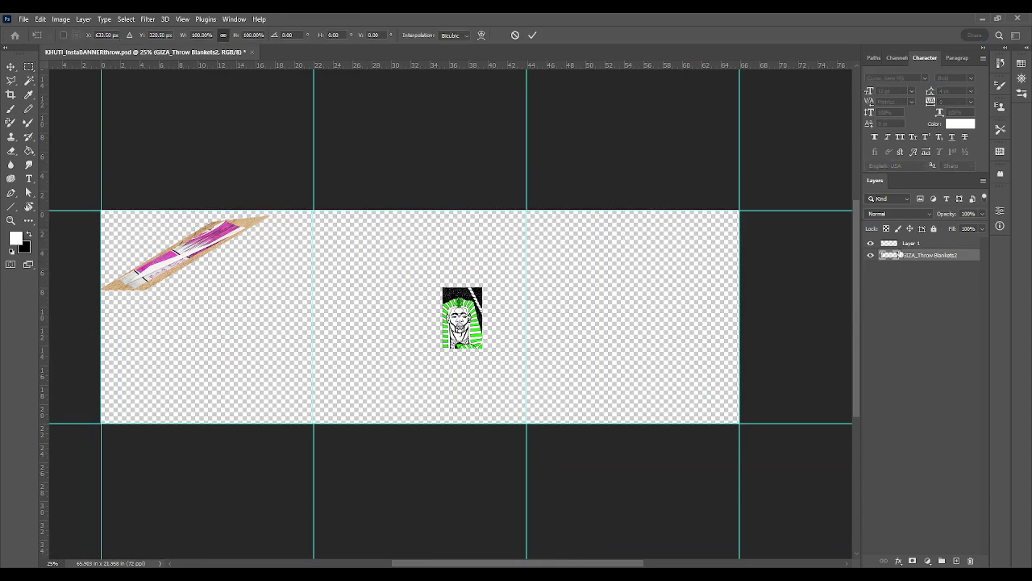
left_click(923, 244)
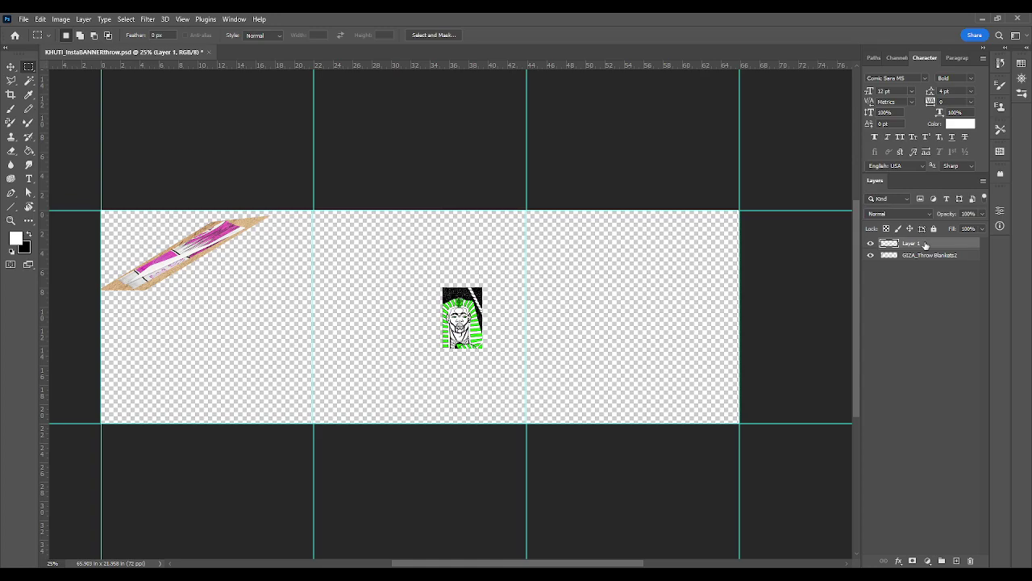
key("ctrl+t")
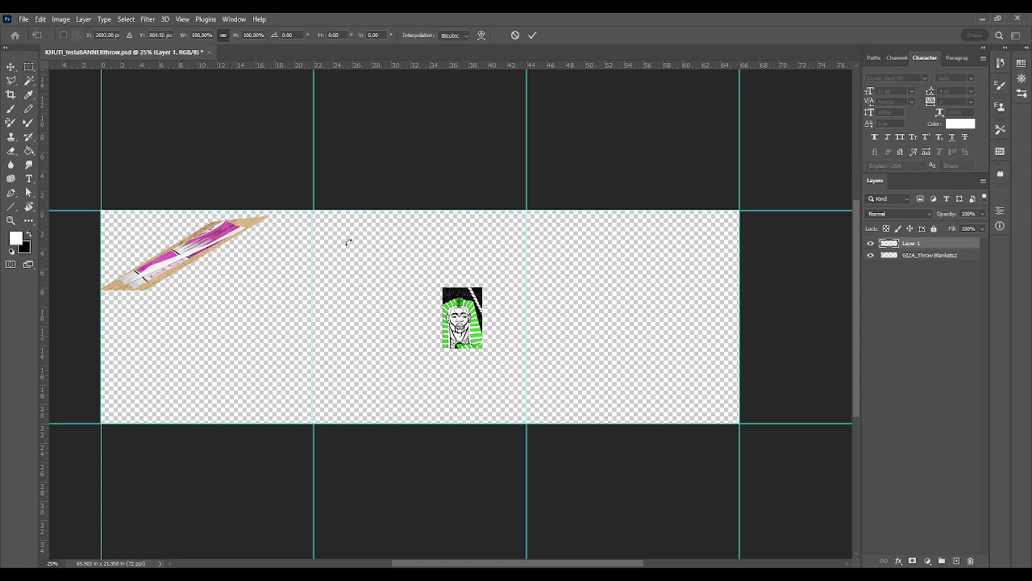
left_click(10, 67)
key("ctrl+t")
left_click_drag(441, 286, 219, 150)
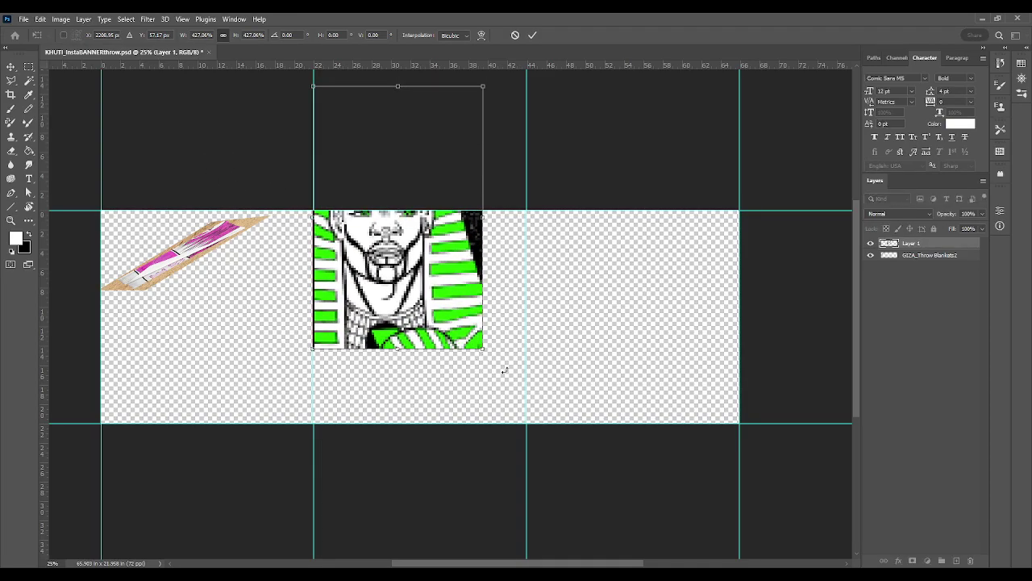
left_click_drag(482, 348, 747, 550)
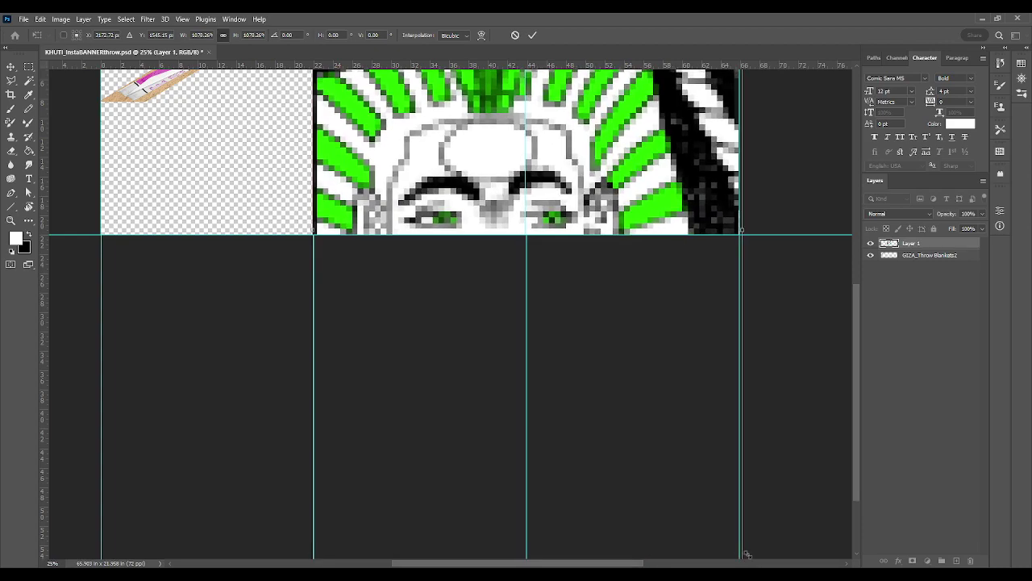
scroll(806, 428, "up", 2)
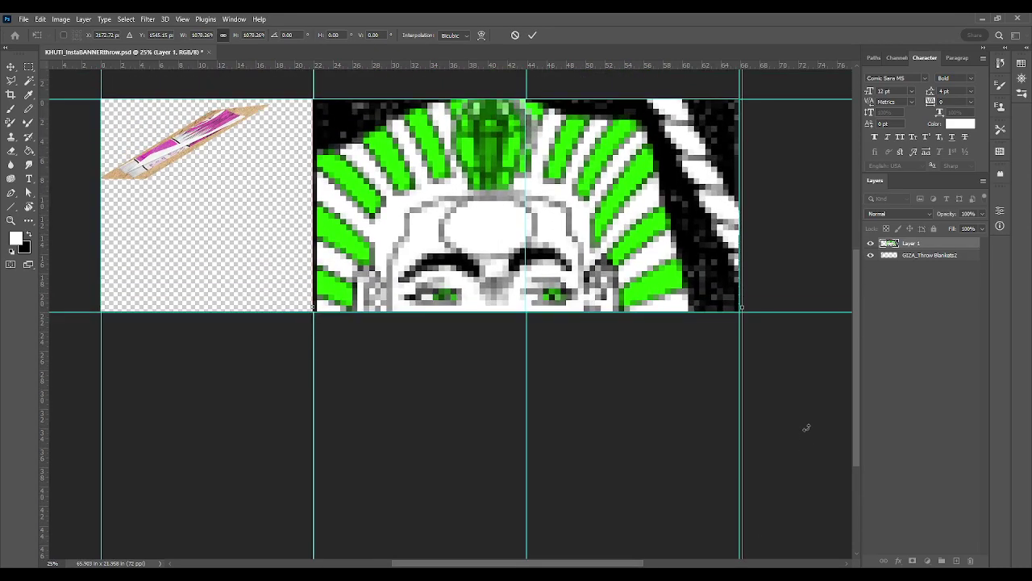
key("Return")
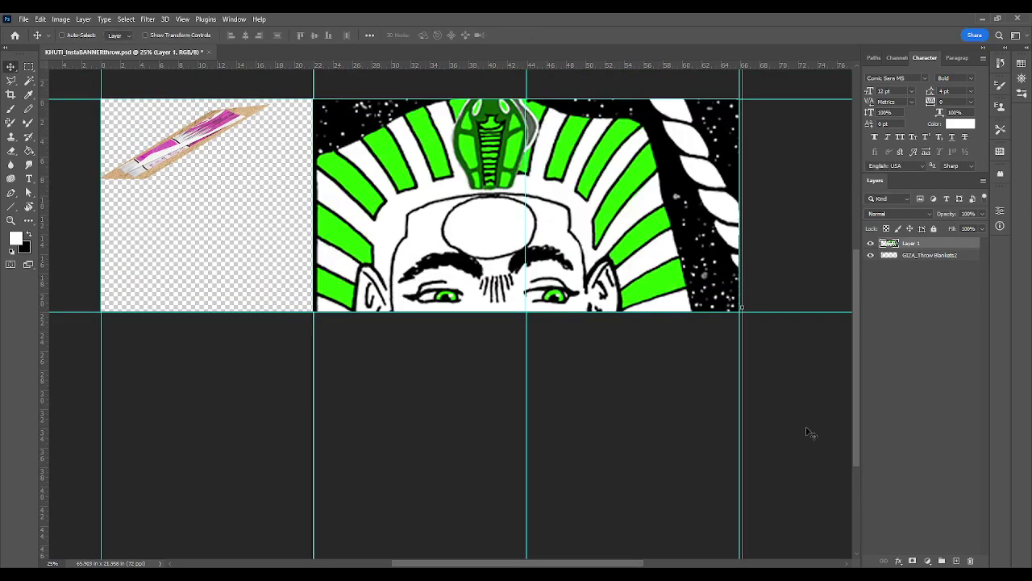
Shift the enlarged pharaoh artwork upward until the face from forehead to lips fills the banner's height
key("shift+Up")
key("shift+Up")
key("shift+Up")
key("shift+Up")
key("shift+Up")
key("shift+Up")
key("shift+Up")
key("shift+Up")
key("shift+Up")
key("shift+Up")
key("shift+Up")
key("shift+Up")
key("shift+Up")
key("shift+Up")
key("shift+Up")
key("shift+Up")
key("shift+Up")
key("shift+Up")
key("shift+Up")
key("shift+Up")
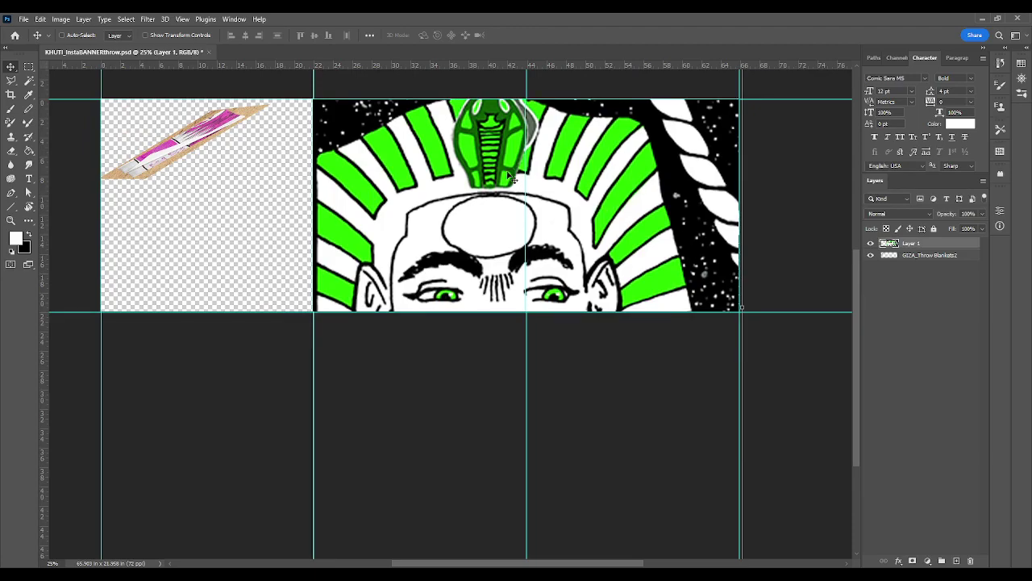
key("shift+Up")
key("shift+Up")
key("shift+Up")
key("shift+Up")
key("shift+Up")
key("shift+Up")
key("shift+Up")
key("shift+Up")
key("shift+Up")
key("shift+Up")
key("shift+Up")
key("shift+Up")
key("shift+Up")
key("shift+Up")
key("shift+Up")
key("shift+Up")
key("shift+Up")
key("shift+Up")
key("shift+Up")
key("shift+Up")
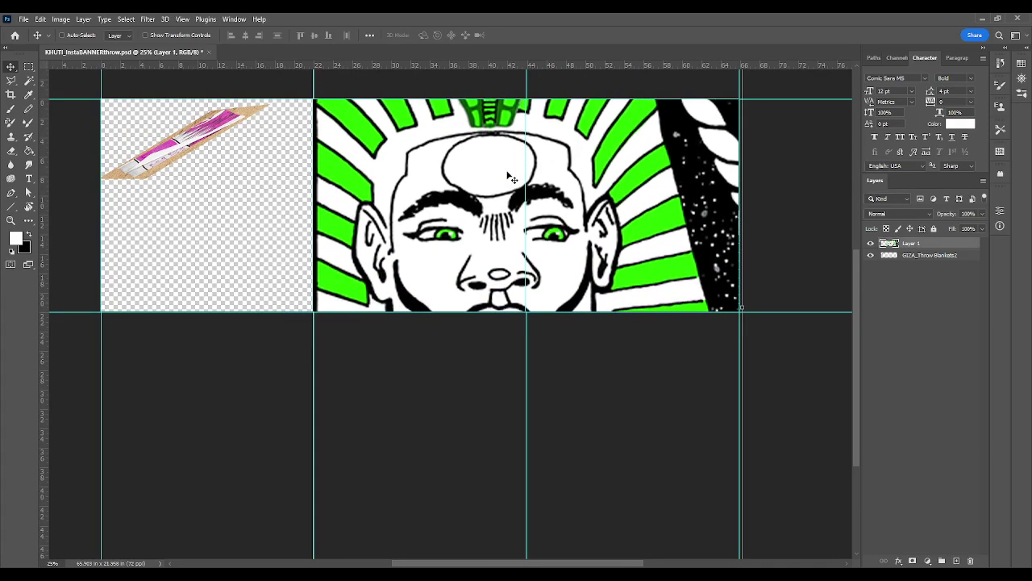
key("shift+Up")
key("shift+Up")
key("shift+Up")
key("shift+Up")
key("shift+Up")
key("shift+Up")
key("shift+Up")
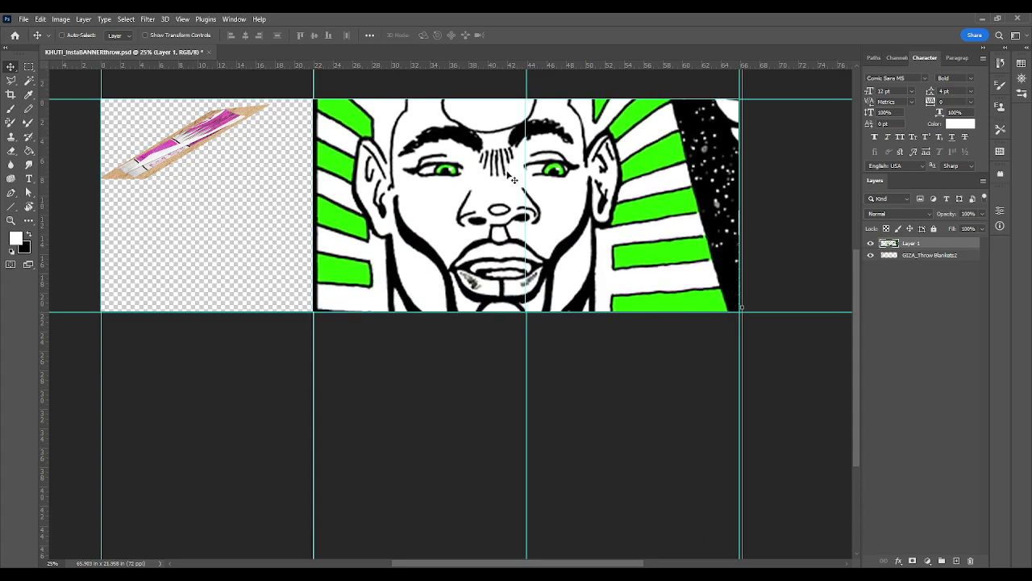
scroll(533, 179, "up", 5)
scroll(508, 201, "down", 10)
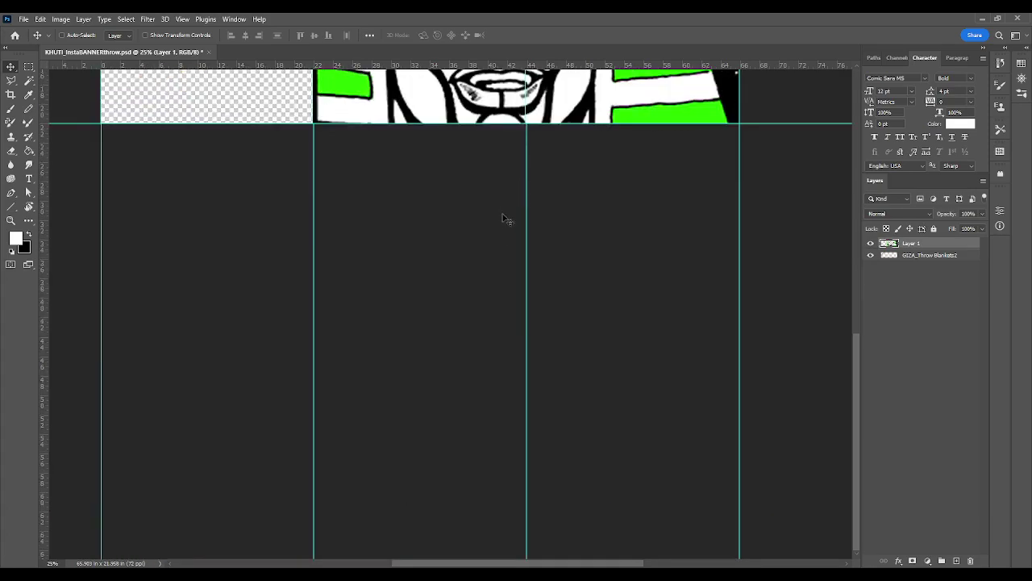
scroll(521, 186, "up", 4)
scroll(534, 221, "down", 2)
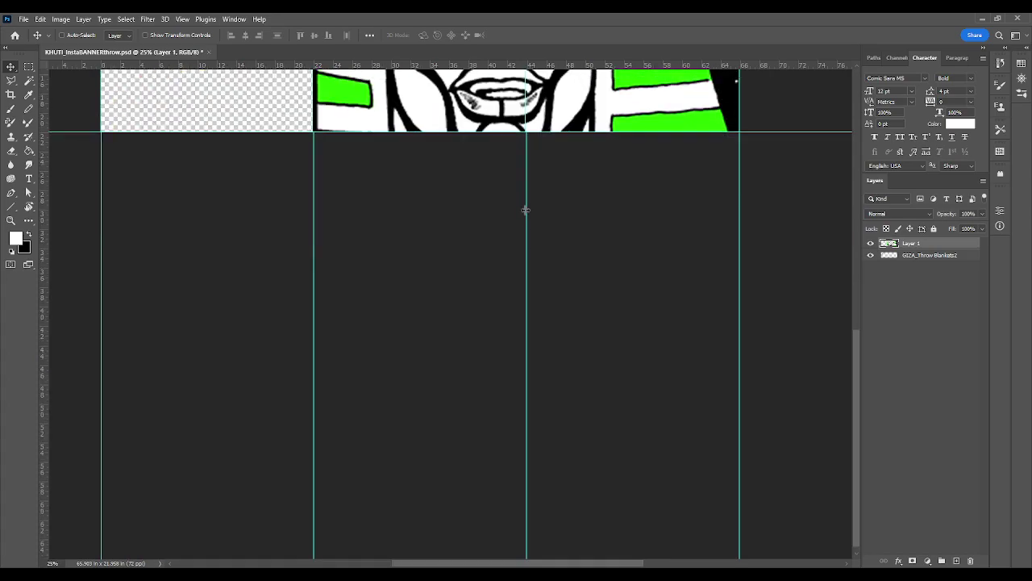
key("ctrl")
scroll(525, 209, "up", 1)
scroll(525, 211, "down", 3)
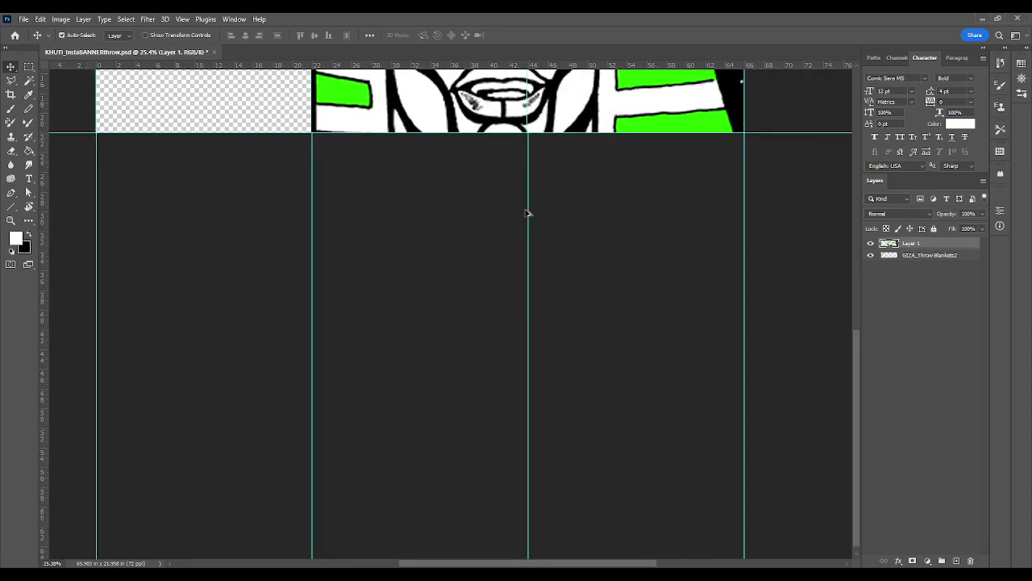
scroll(525, 213, "down", 3)
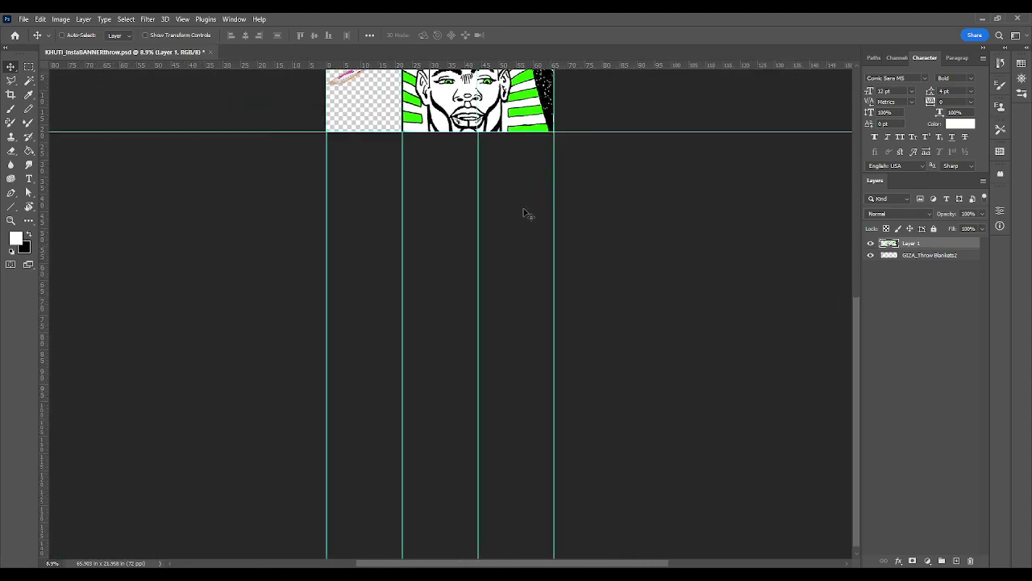
key("ctrl")
key("ctrl+0")
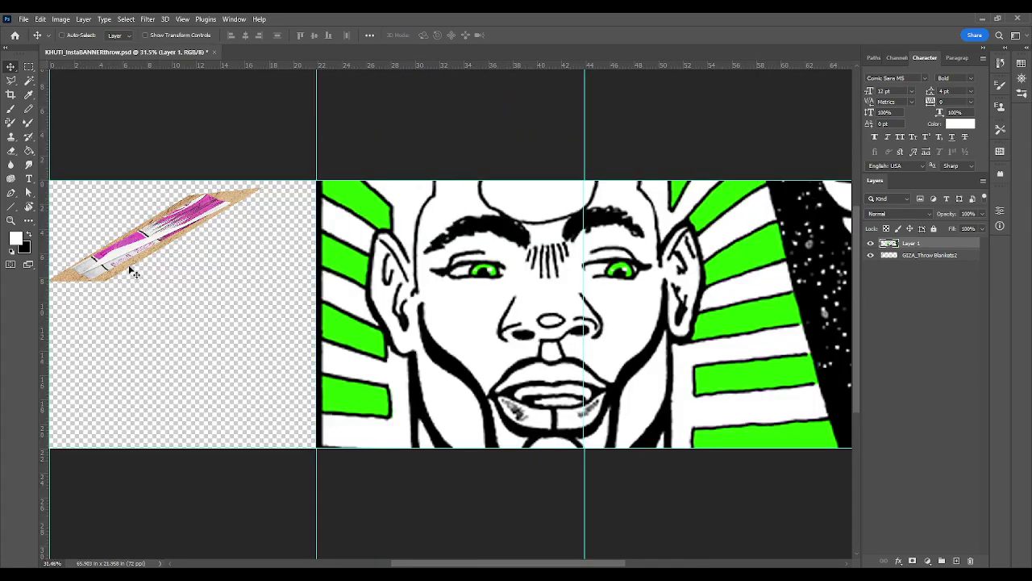
left_click(927, 255)
left_click(915, 243)
key("Delete")
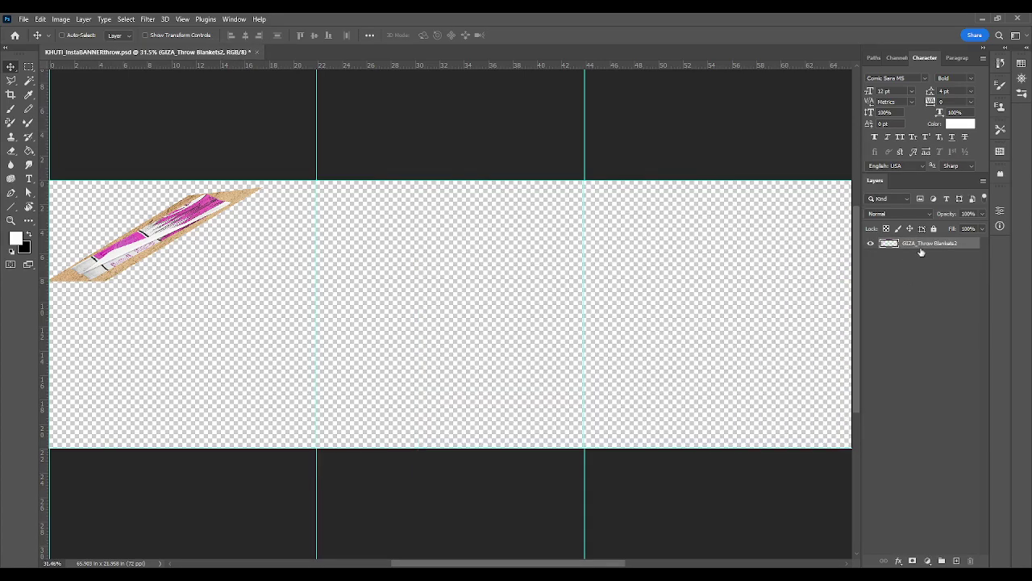
key("ctrl+z")
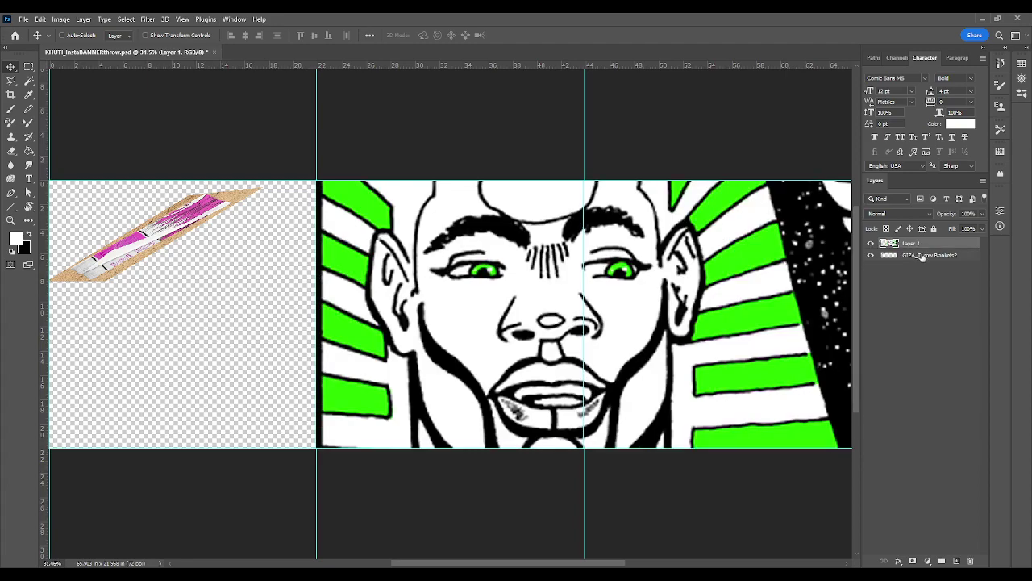
Delete the GIZA_Throw Blankets2 layer and move the pharaoh artwork over to cover the banner's first two sections
left_click(922, 255)
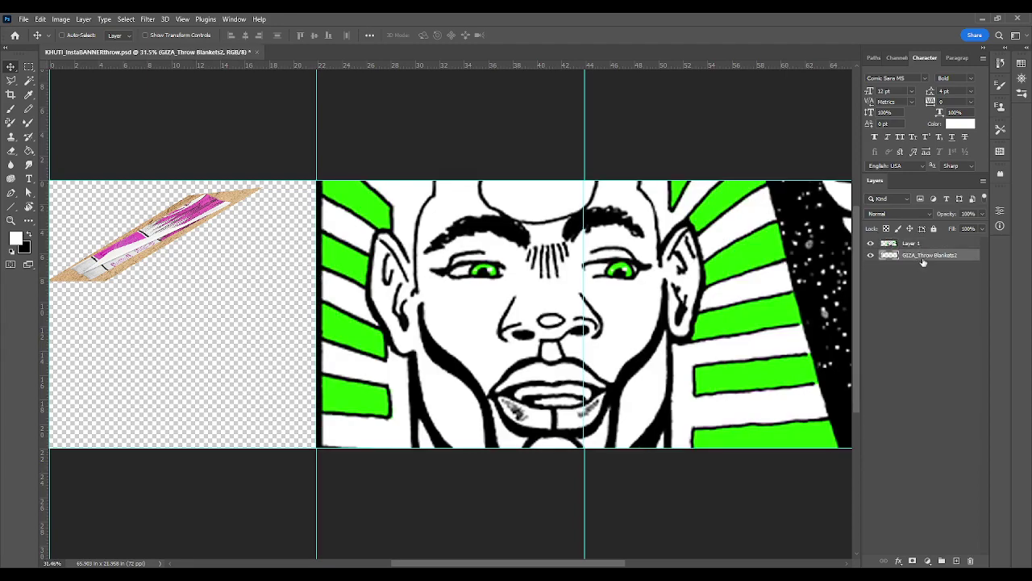
key("Delete")
left_click_drag(471, 328, 226, 335)
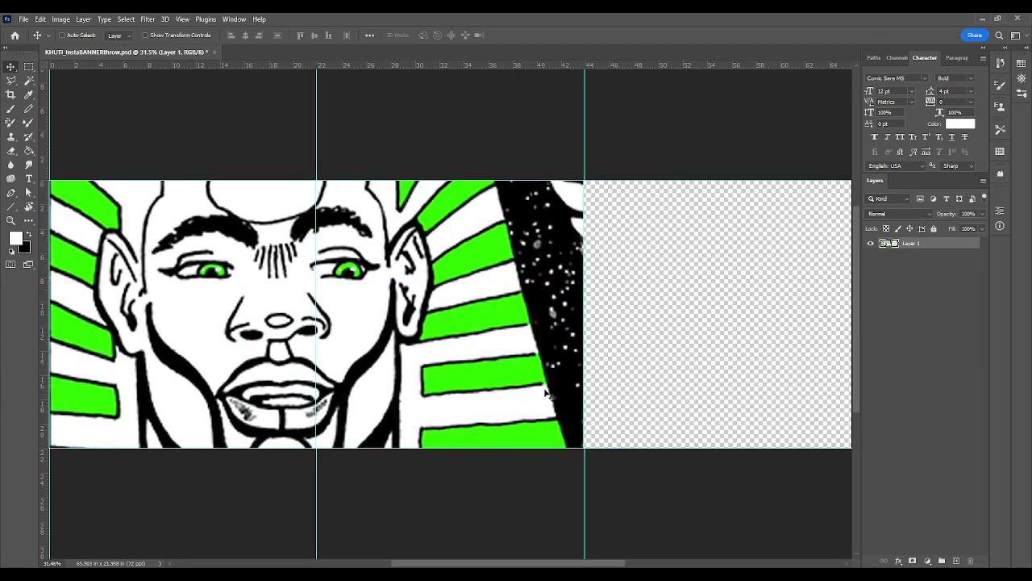
scroll(540, 383, "down", 3)
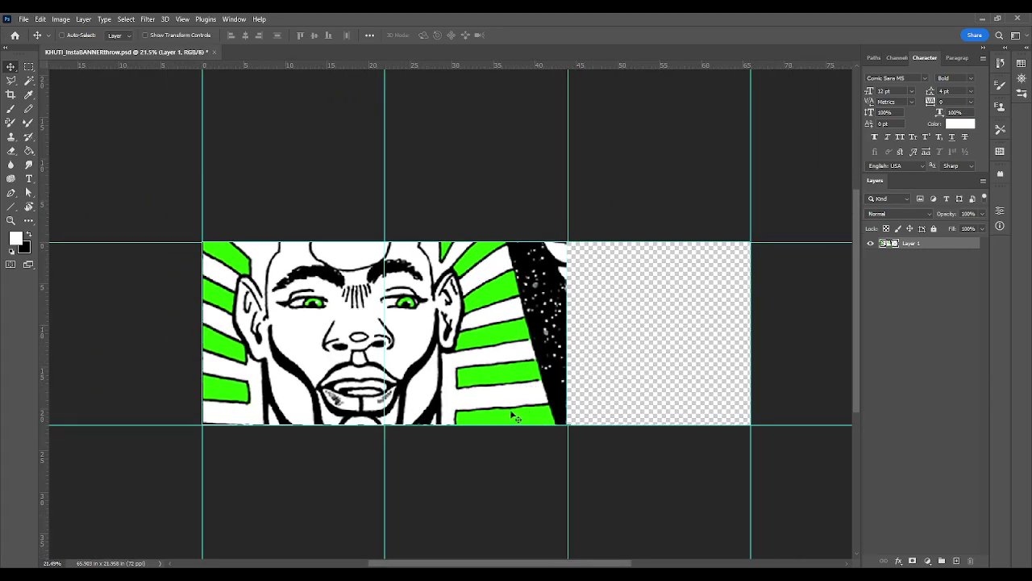
key("shift+Left")
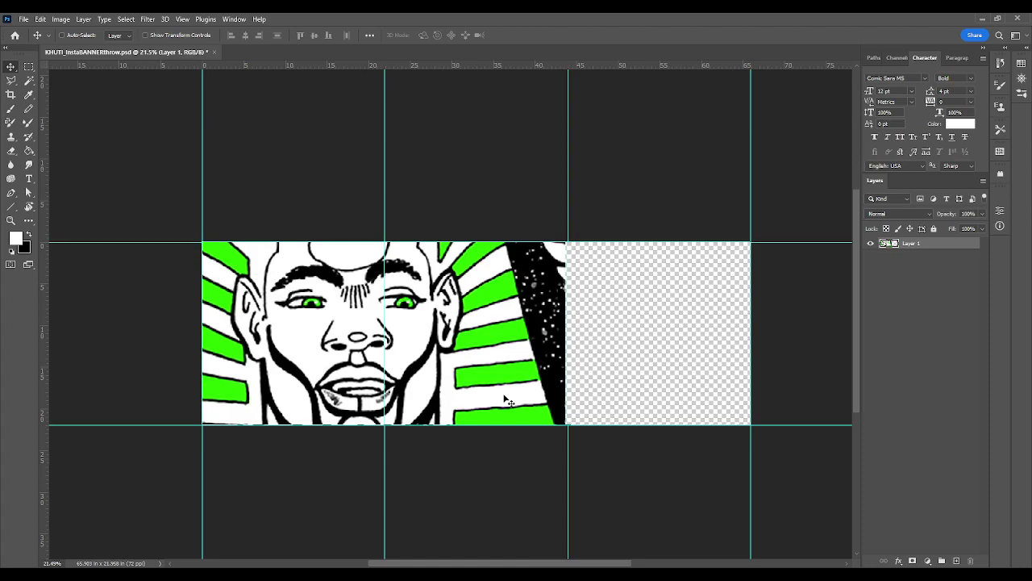
Scale the pharaoh artwork down to about 73% and align its left side with the banner's left edge
key("ctrl")
key("ctrl+t")
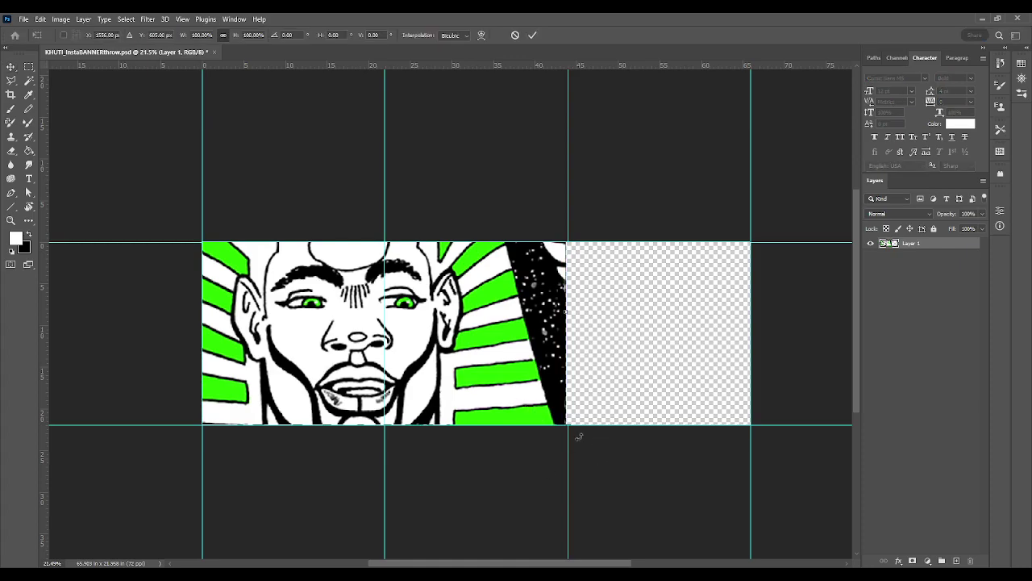
scroll(574, 439, "down", 3)
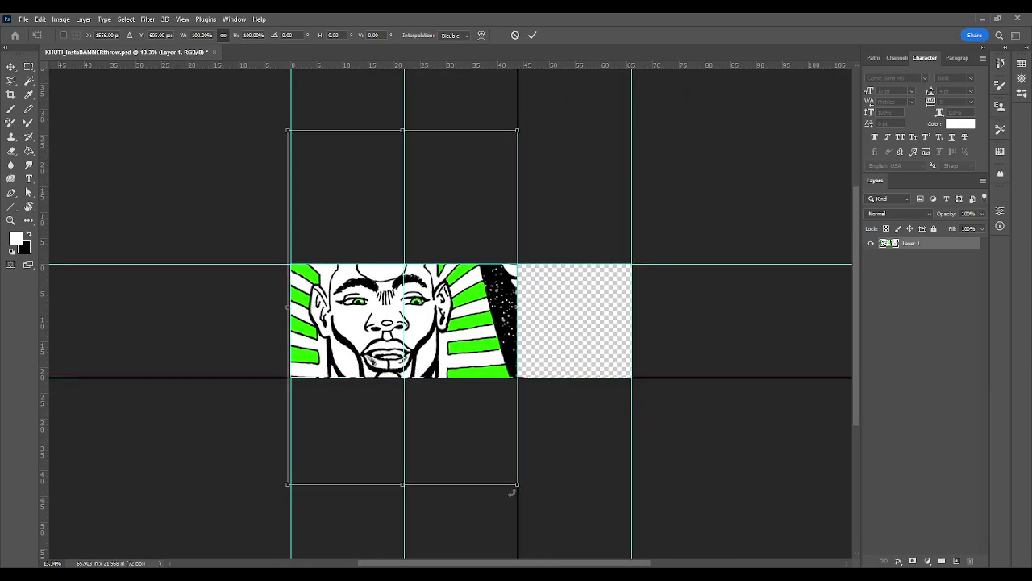
left_click_drag(519, 125, 497, 249)
left_click_drag(373, 448, 376, 410)
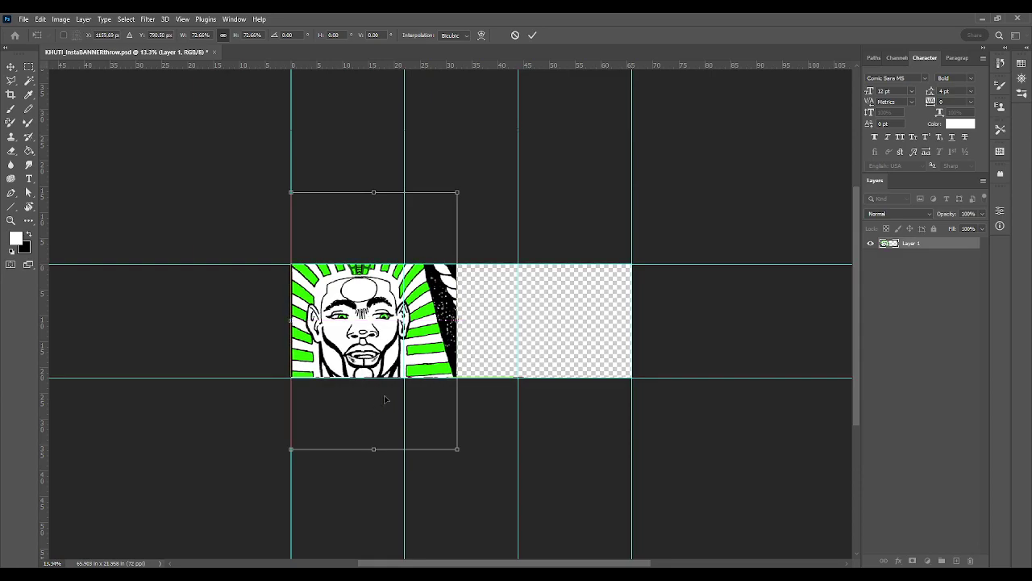
key("Left")
key("Left")
key("Left")
key("Left")
key("Left")
key("Left")
key("Left")
key("Left")
key("Left")
key("Left")
key("Left")
key("Left")
key("Left")
key("Left")
key("Left")
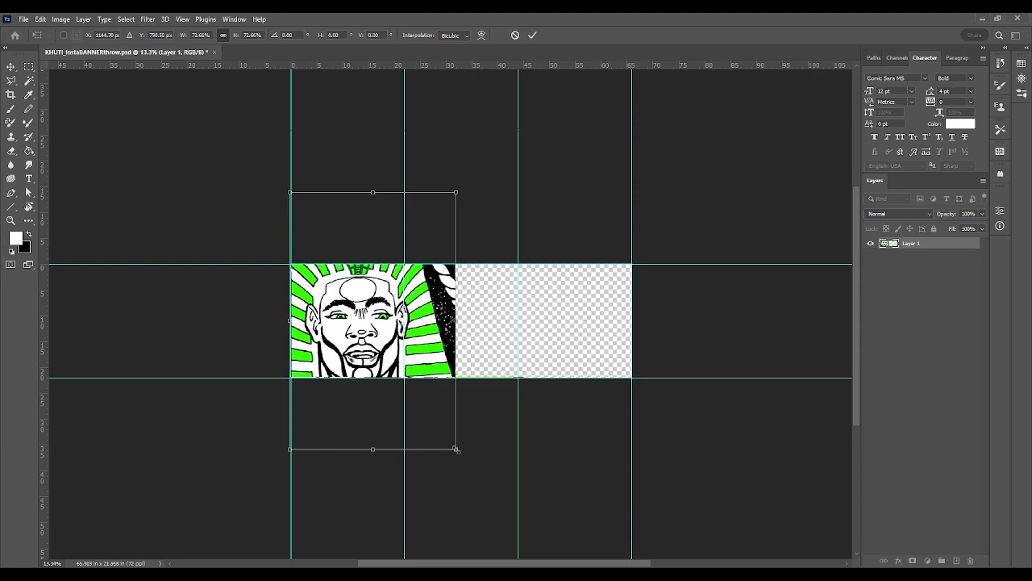
Scale the pharaoh artwork down to about 58% and shift it downward until the cobra on the headdress sits inside the banner
left_click_drag(455, 450, 418, 400)
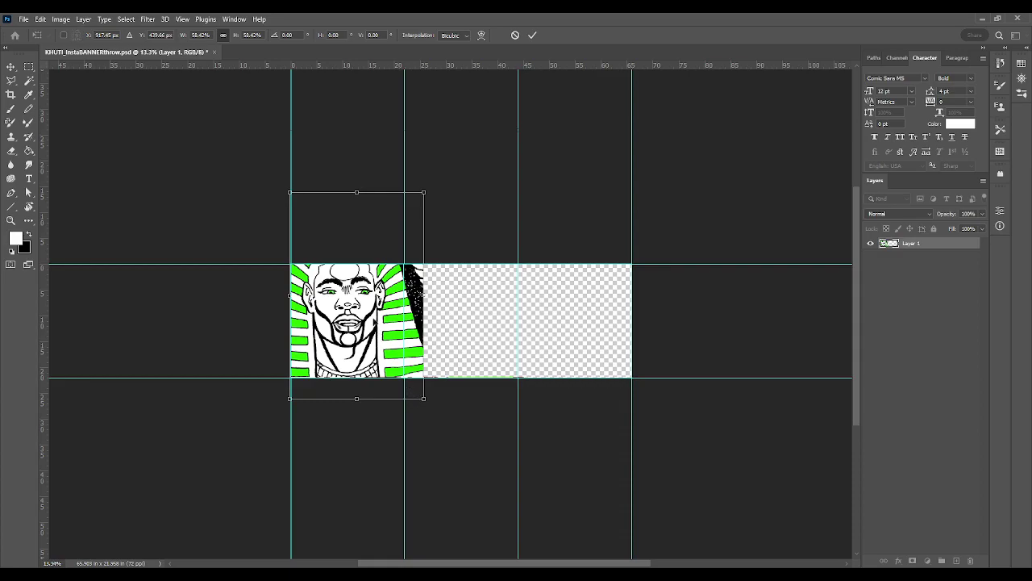
key("shift+Down")
key("shift+Down")
key("shift+Down")
key("shift+Down")
key("shift+Down")
key("shift+Down")
key("shift+Down")
key("shift+Down")
key("shift+Down")
key("shift+Down")
key("shift+Down")
key("shift+Down")
key("shift+Down")
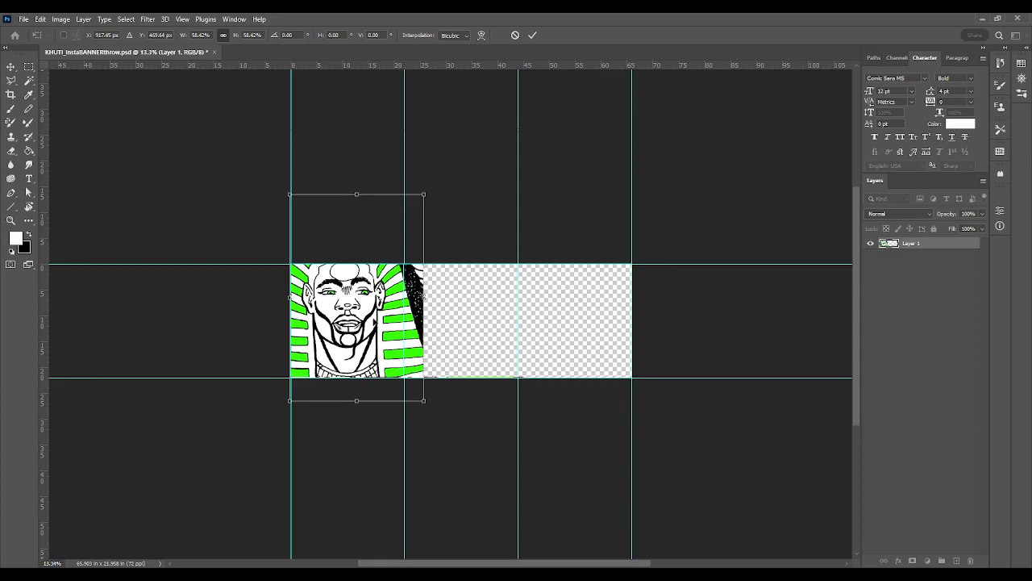
key("shift+Down")
key("shift+Down")
key("shift+Down")
key("shift+Down")
key("shift+Down")
key("shift+Down")
key("shift+Down")
key("shift+Down")
key("shift+Down")
key("shift+Down")
key("shift+Down")
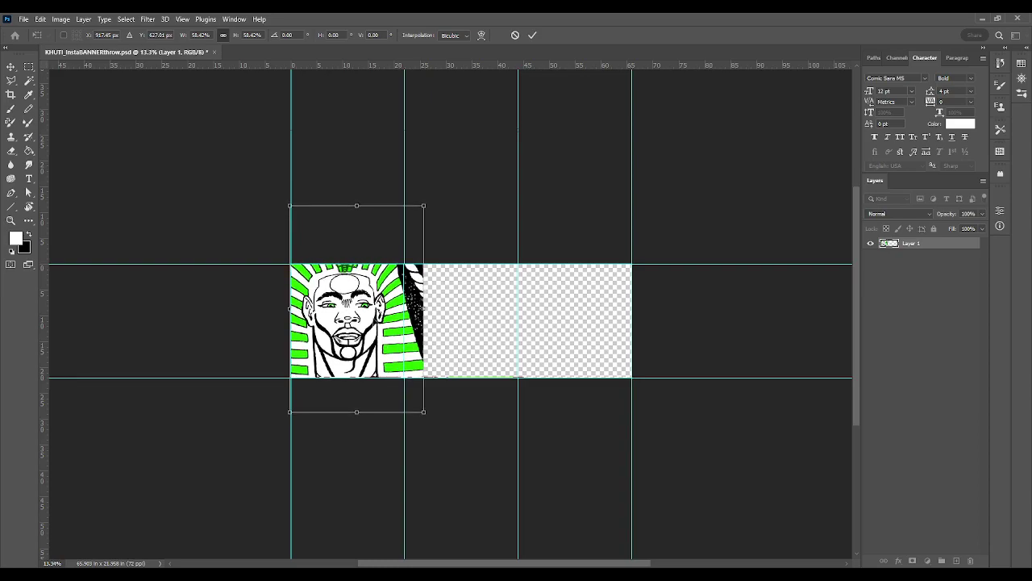
key("shift+Down")
key("shift+Down")
key("shift+Down")
key("shift+Down")
key("shift+Down")
key("shift+Down")
key("shift+Down")
key("shift+Down")
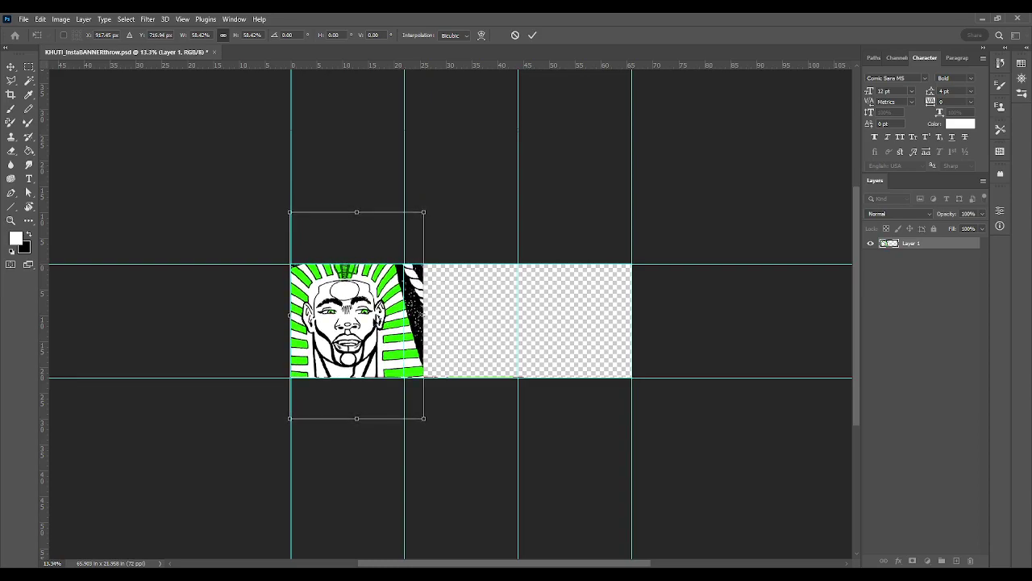
key("shift+Down")
key("shift+Down")
key("shift+Down")
key("shift+Down")
key("shift+Down")
key("shift+Down")
key("shift+Down")
key("shift+Down")
key("shift+Down")
key("shift+Down")
key("shift+Down")
key("shift+Down")
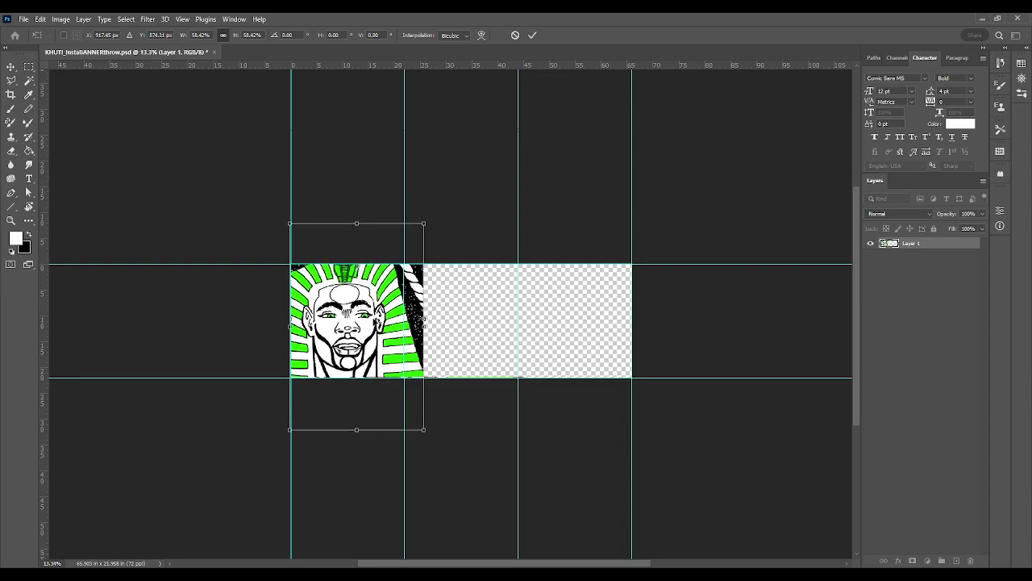
key("shift+Down")
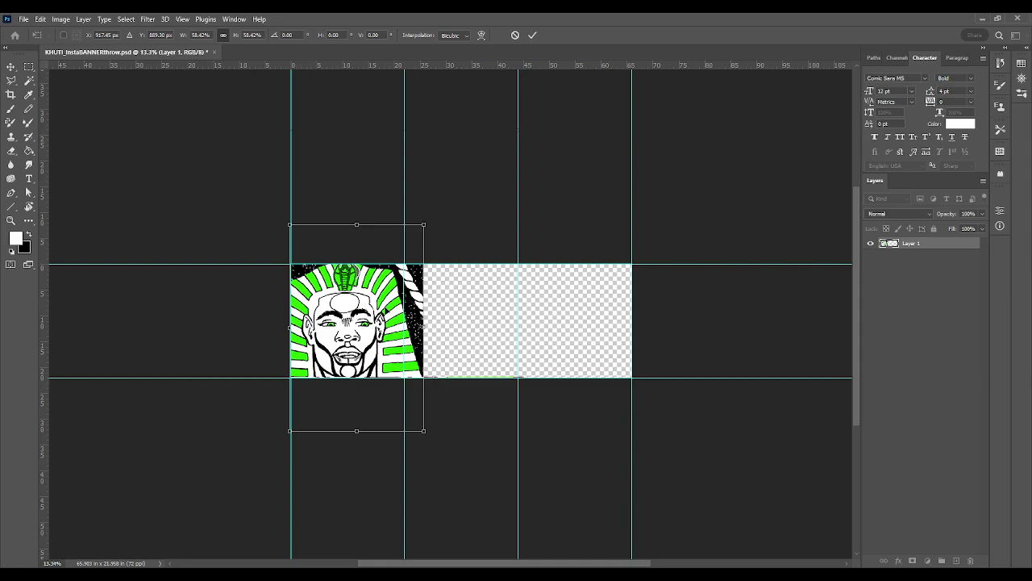
key("shift+Left")
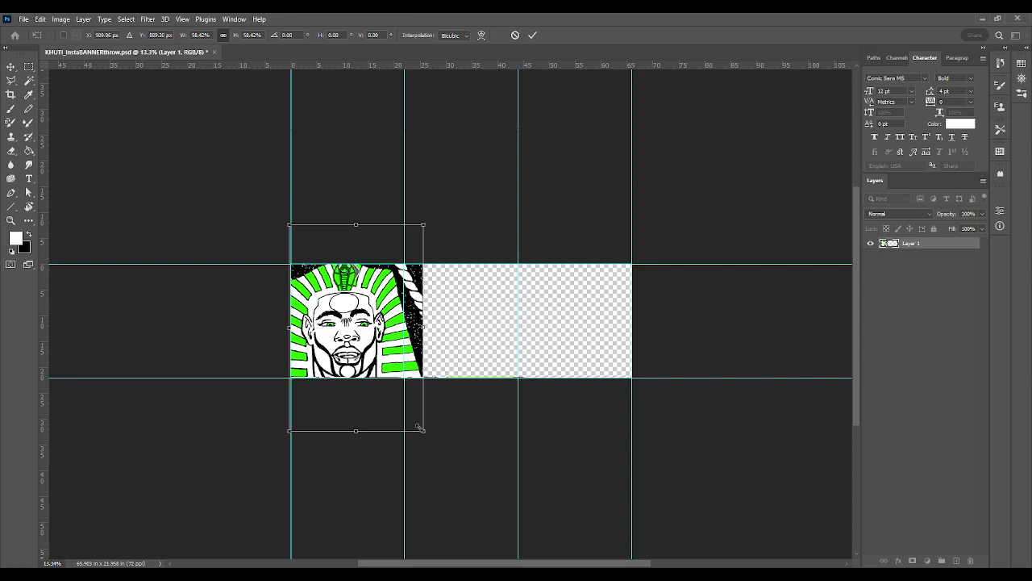
Reduce the pharaoh artwork to about 50.6%, position it to fill the banner's first section with the whole headdress top inside, and apply the transform
left_click_drag(423, 431, 412, 410)
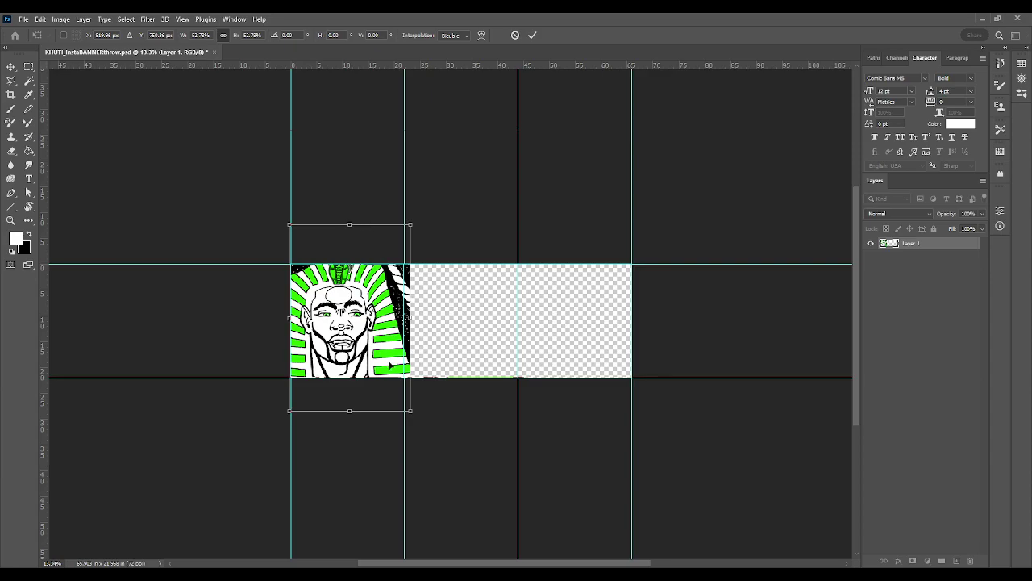
left_click_drag(411, 411, 405, 404)
left_click_drag(346, 322, 347, 341)
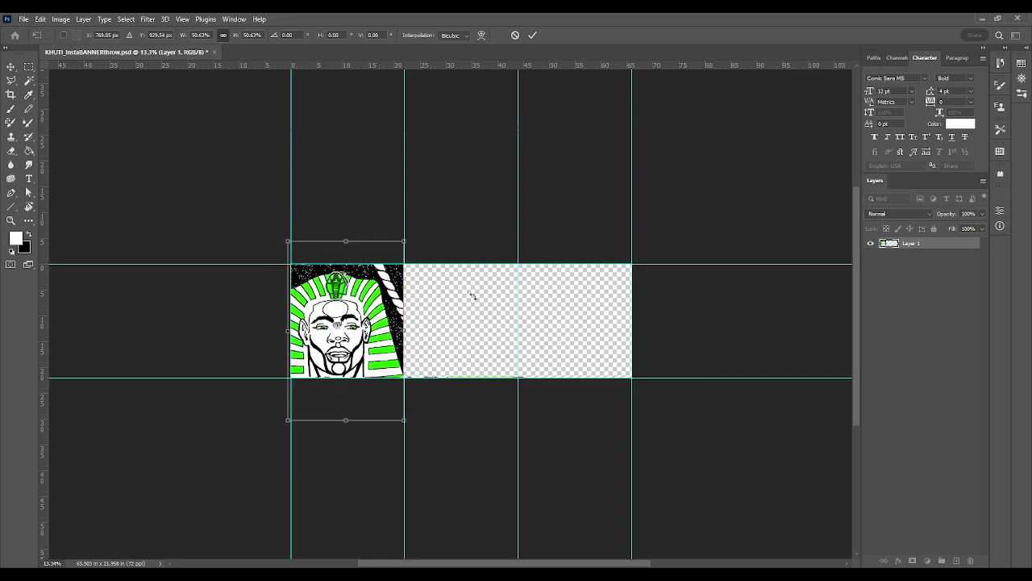
key("Right")
key("Right")
key("Right")
key("Up")
key("Up")
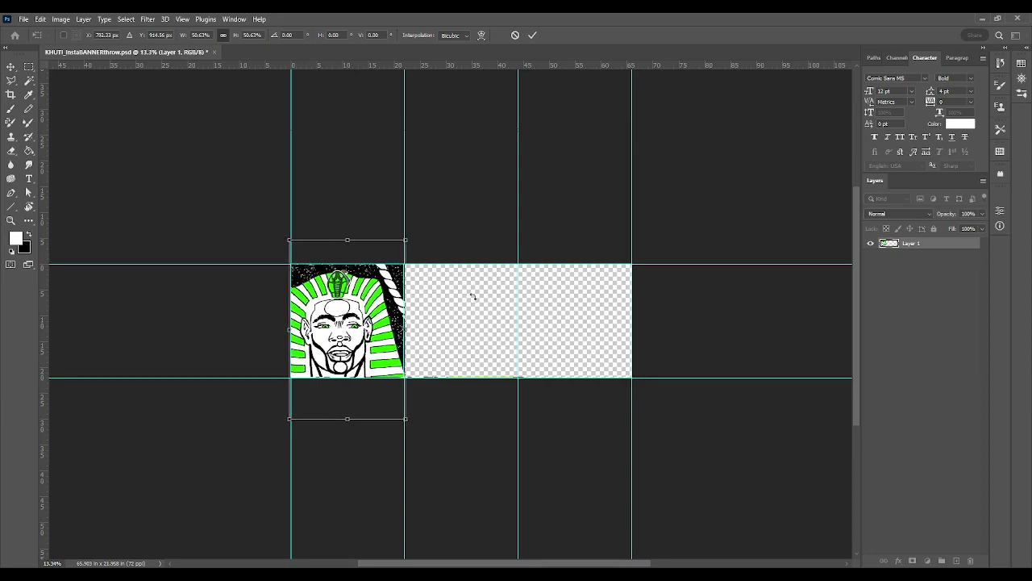
key("Up")
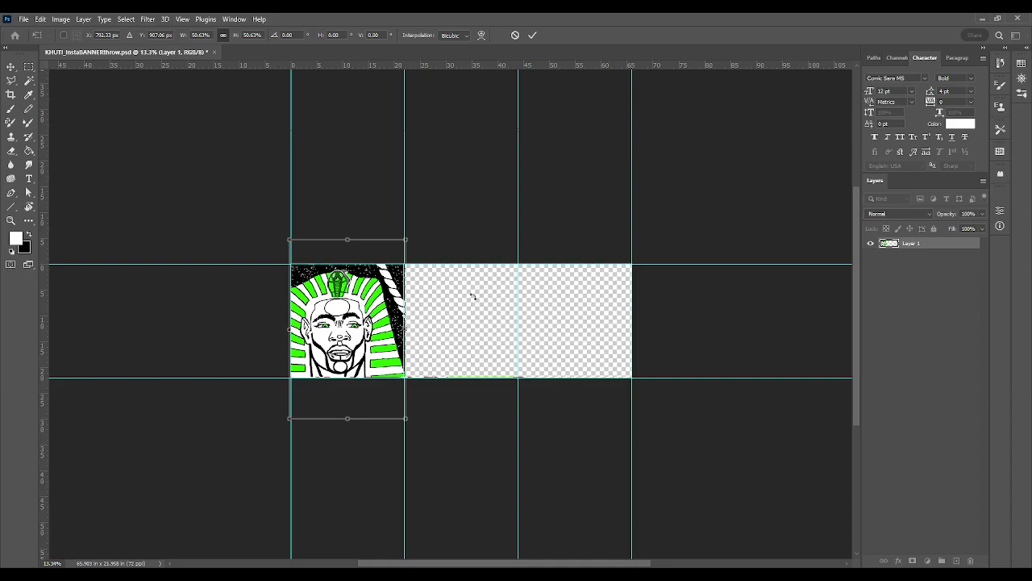
key("Return")
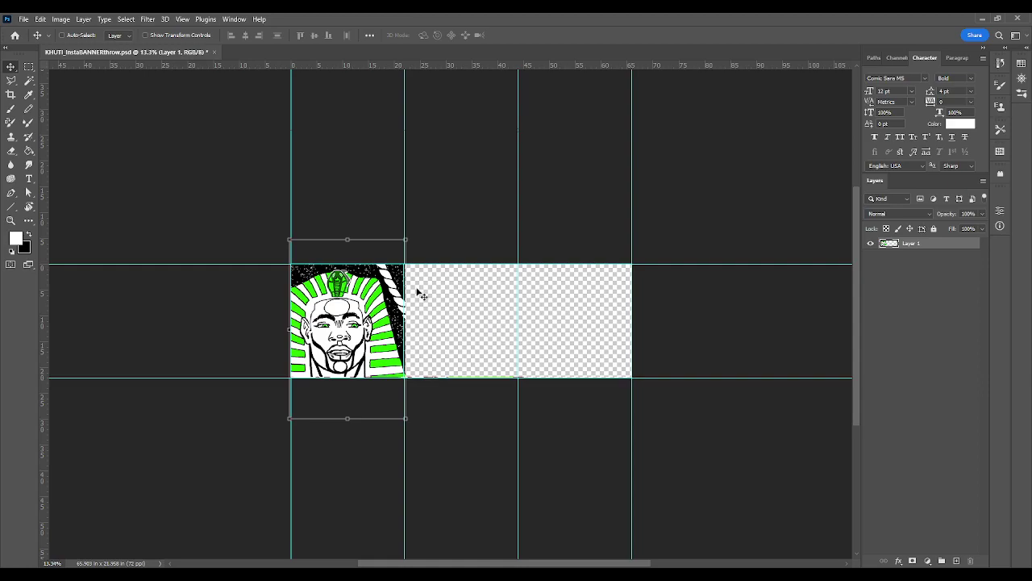
left_click(356, 209)
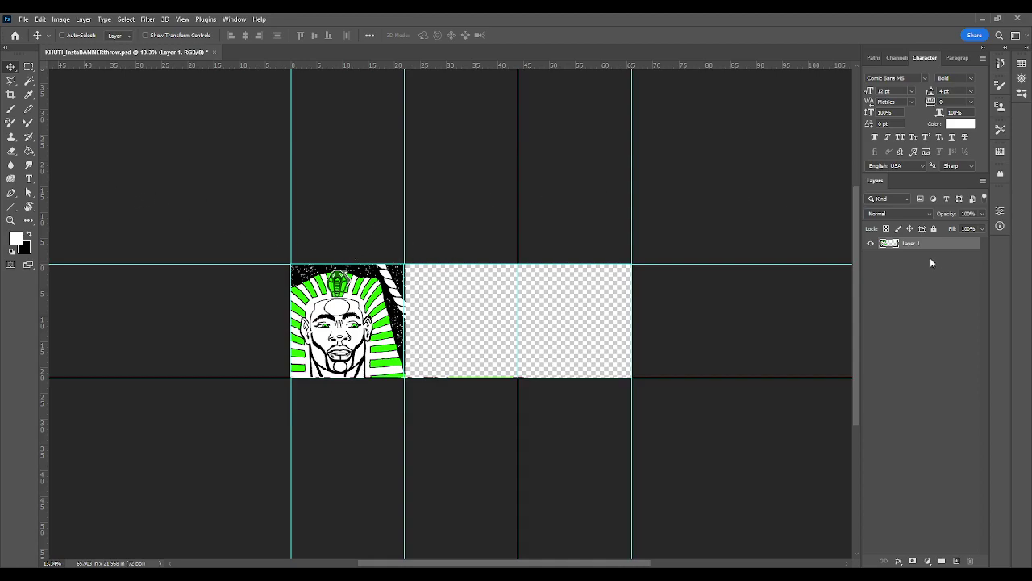
left_click(29, 66)
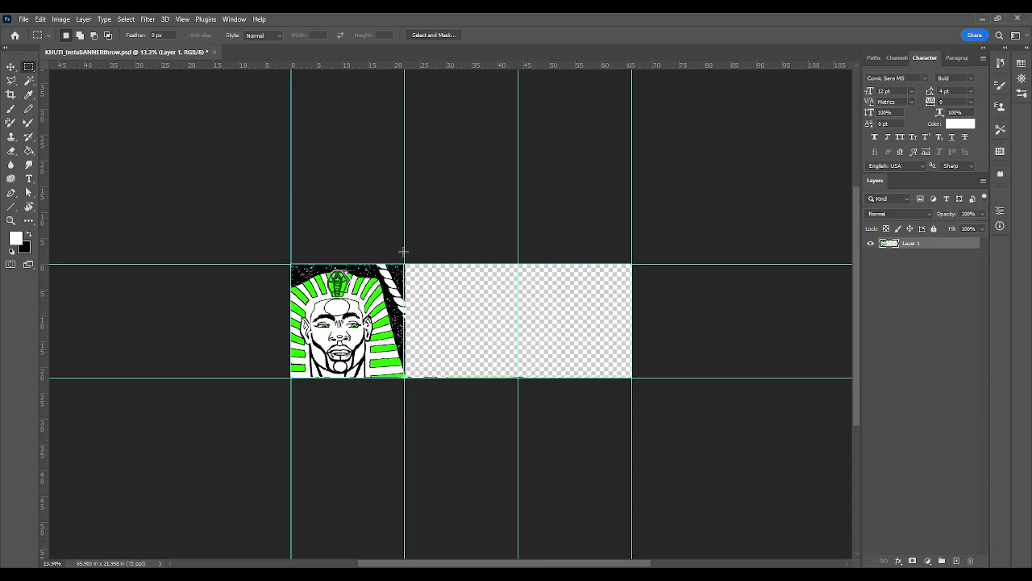
left_click_drag(404, 260, 763, 385)
left_click(10, 67)
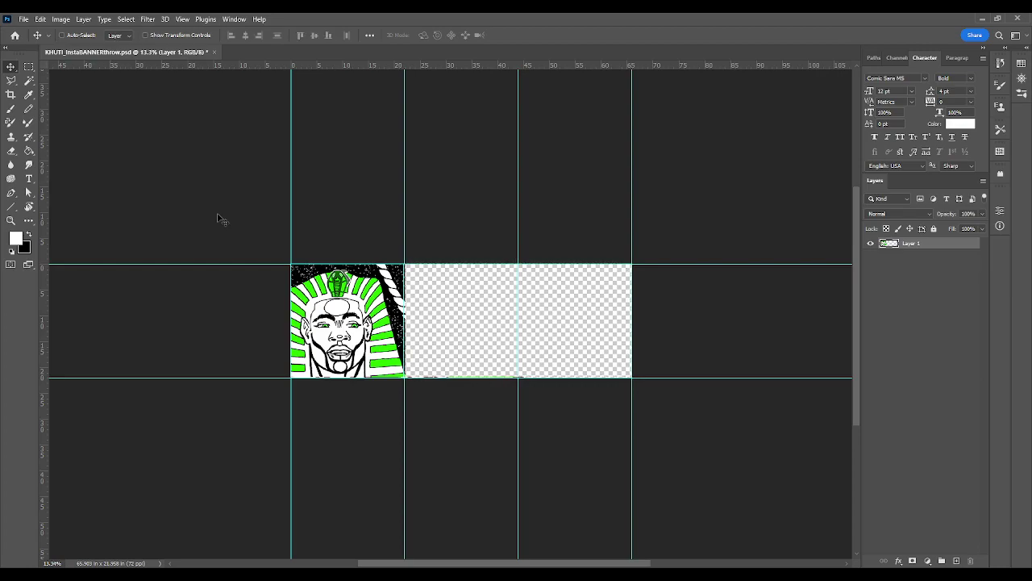
Nudge the pharaoh artwork so its right edge lines up with the second vertical guide
key("shift+Up")
key("shift+Up")
key("shift+Up")
key("shift+Up")
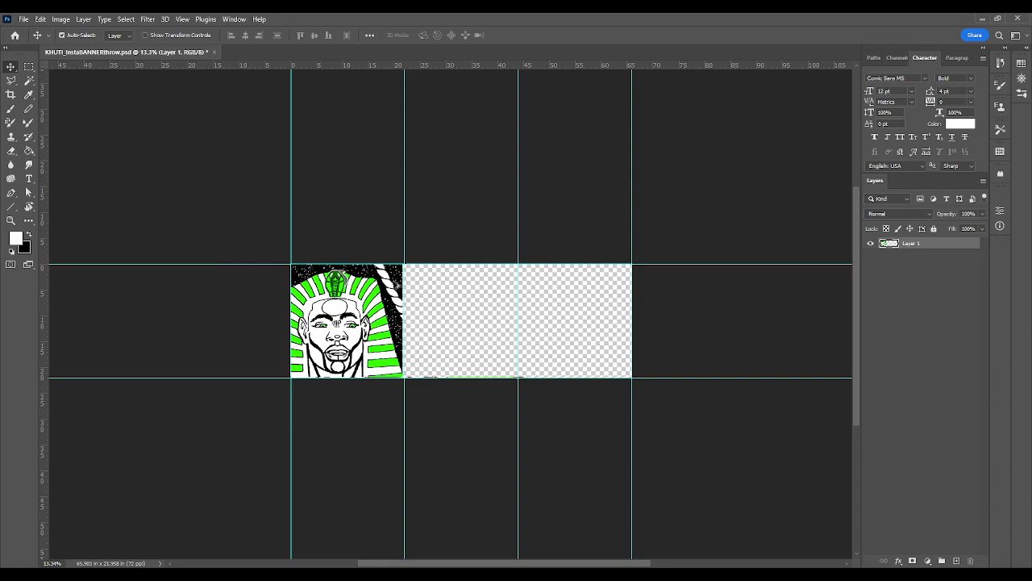
scroll(358, 301, "up", 3)
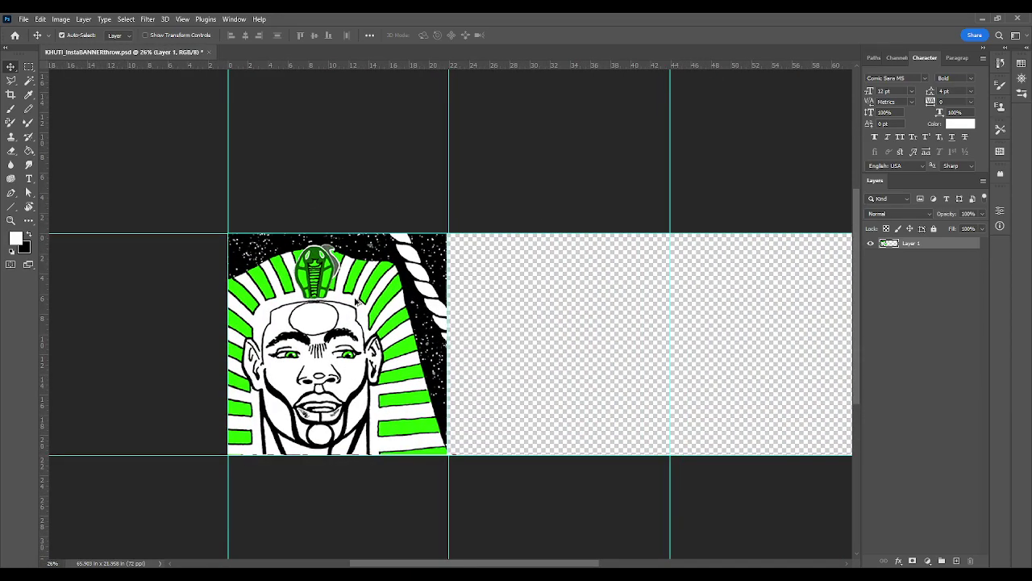
scroll(357, 302, "up", 2)
scroll(357, 302, "down", 3)
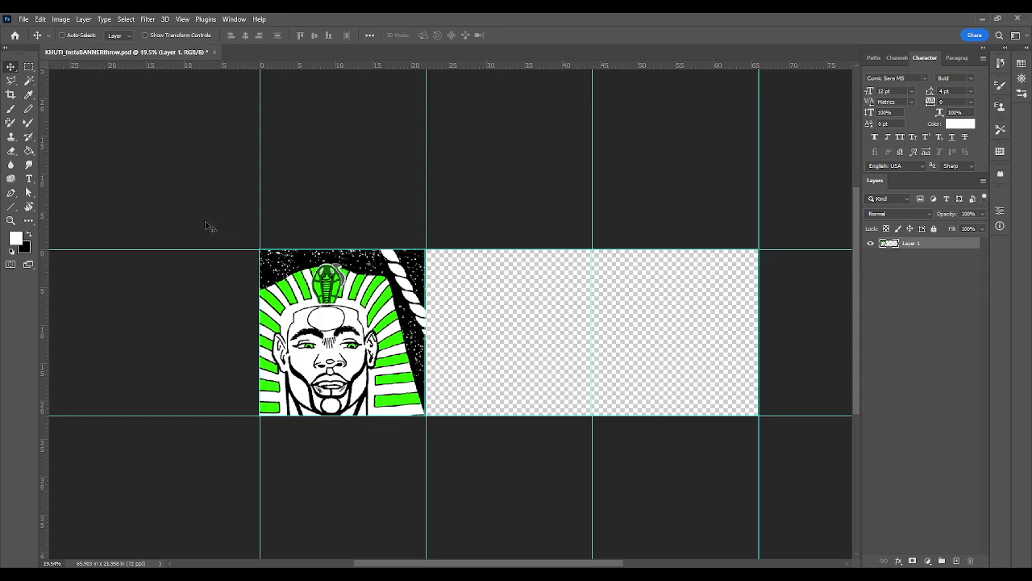
Select the two empty banner sections beside the pharaoh artwork and fill them with black
left_click(29, 66)
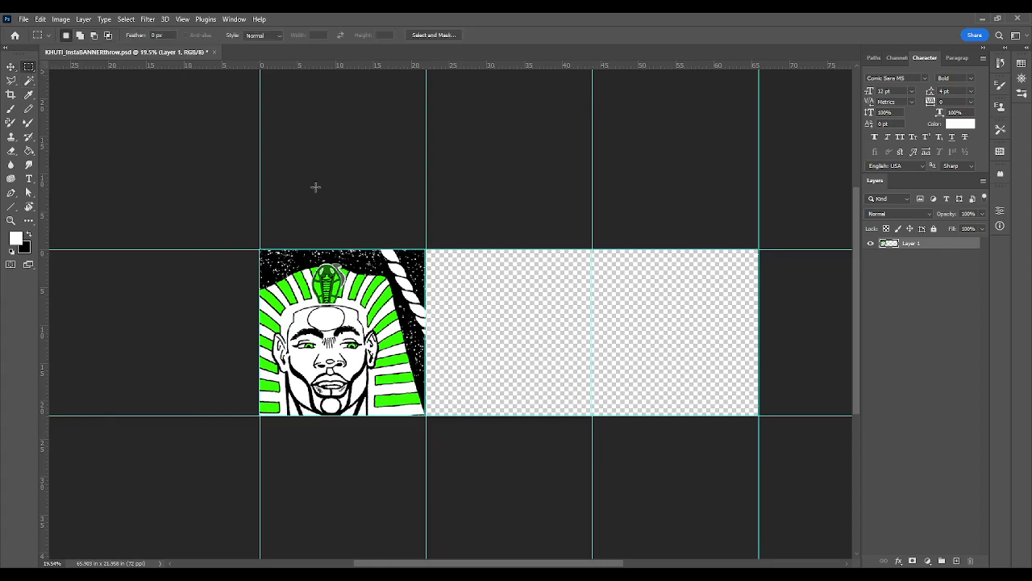
left_click_drag(424, 247, 777, 413)
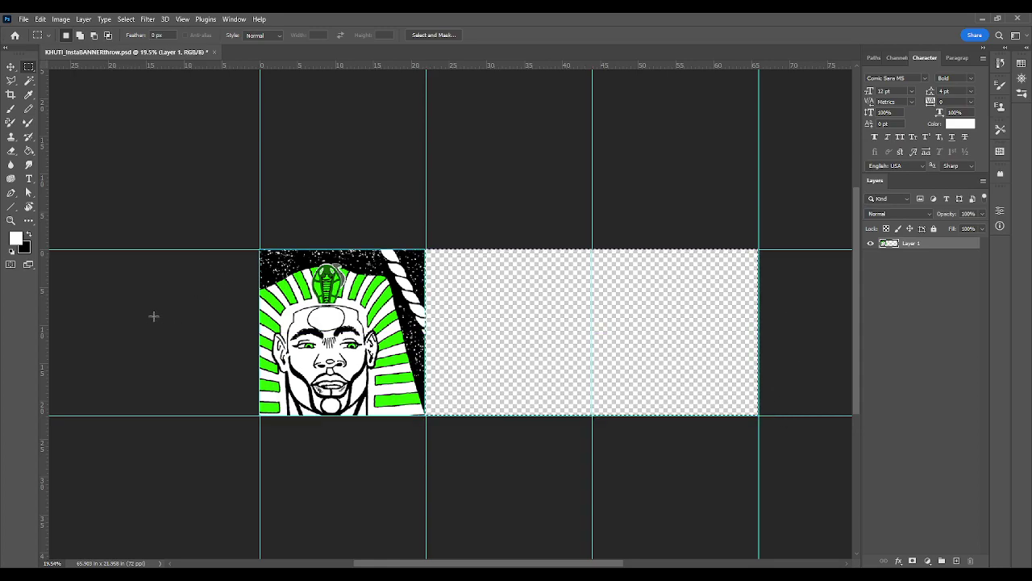
key("x")
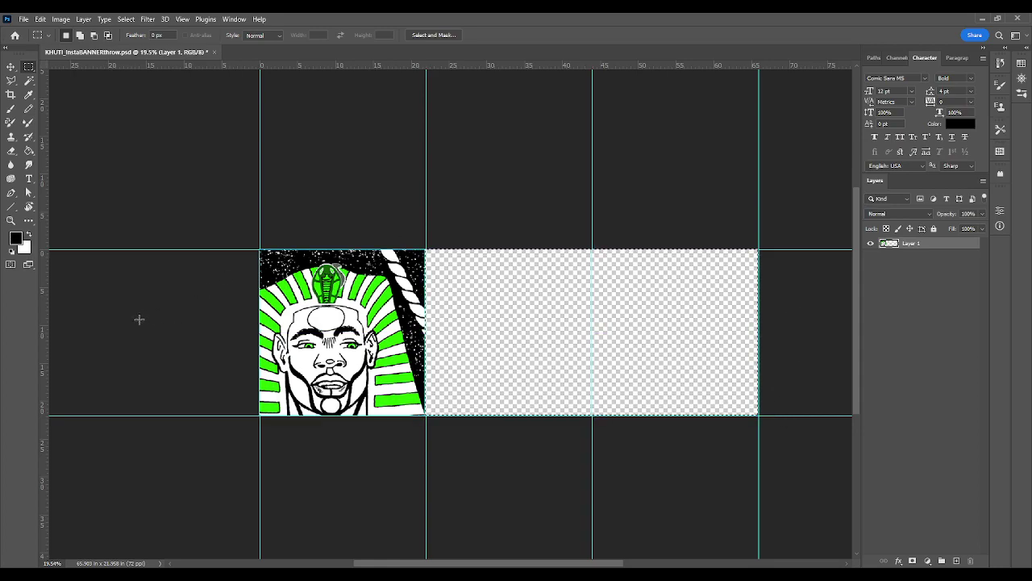
key("b")
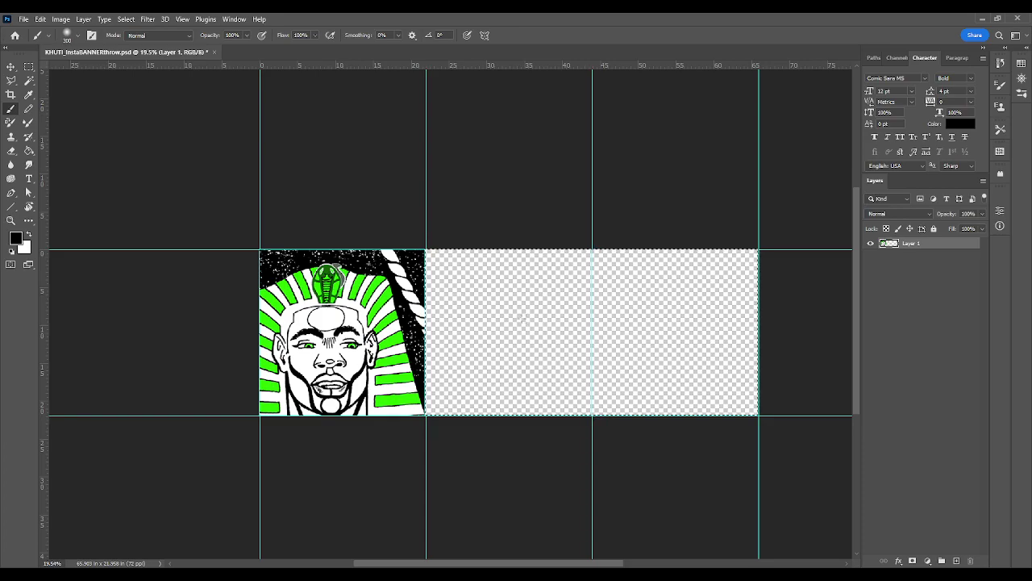
key("g")
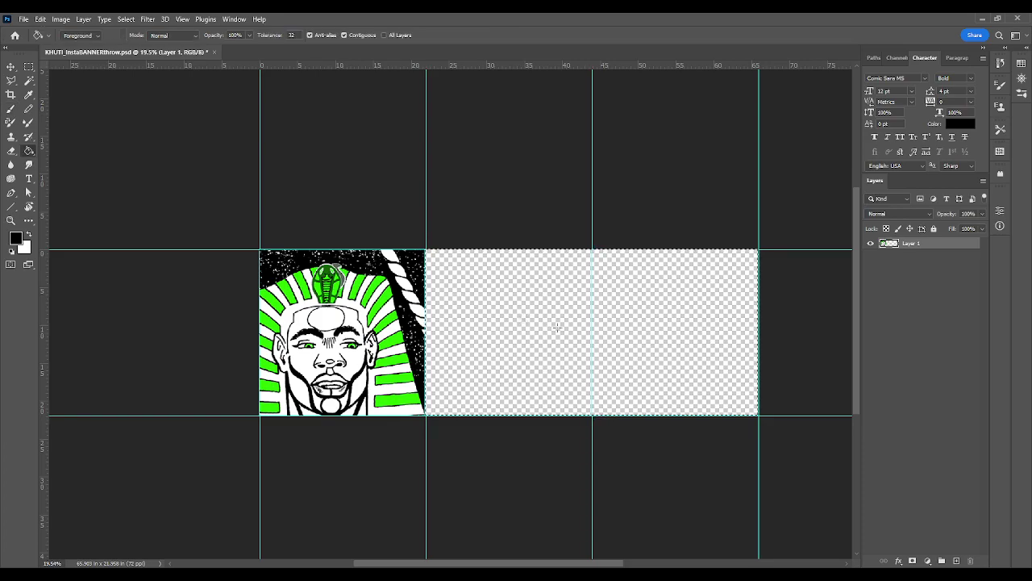
left_click(557, 327)
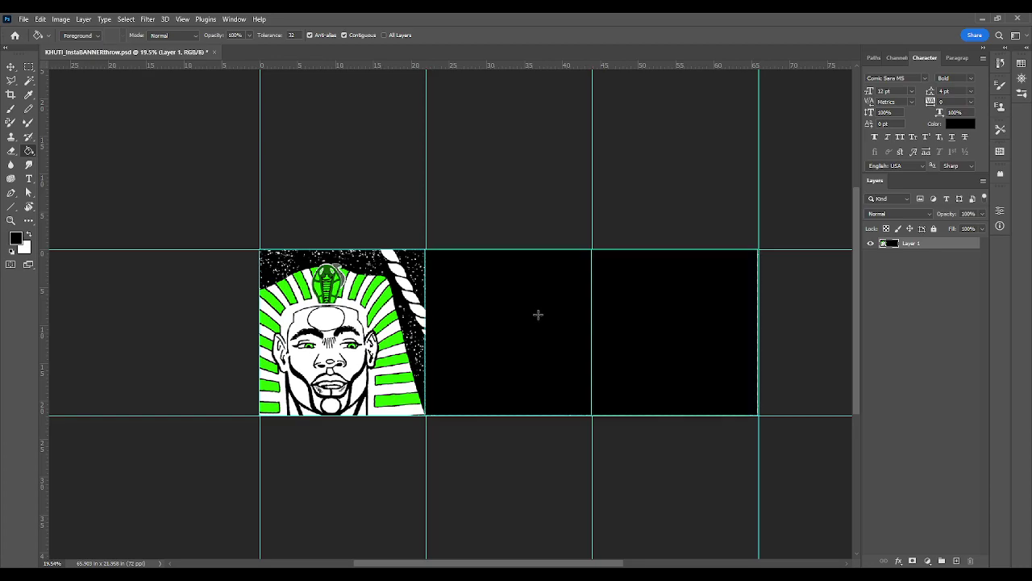
Paint out the white rope beside the pharaoh's headdress with a black soft brush of size 100
scroll(511, 368, "up", 3)
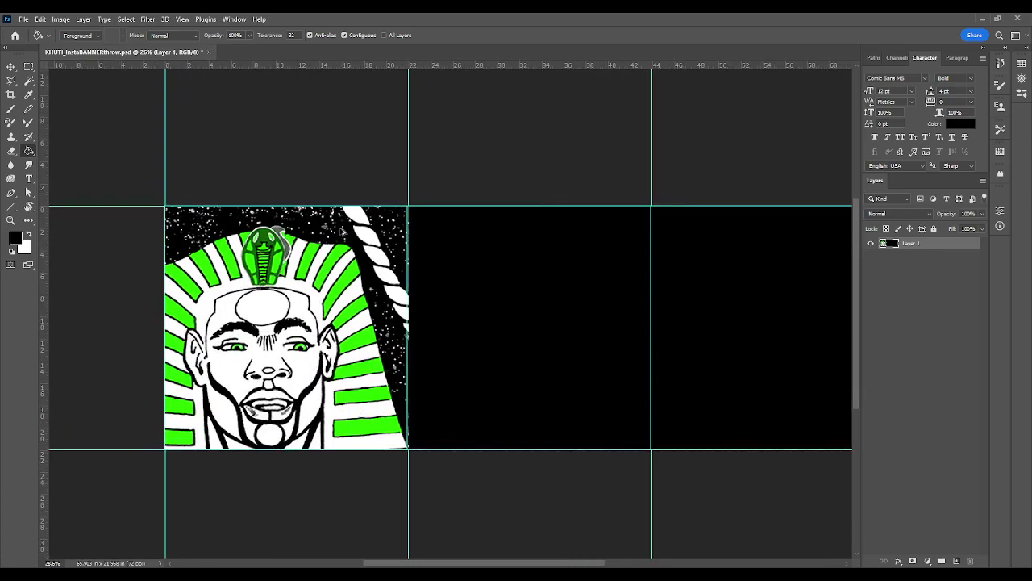
scroll(342, 231, "up", 2)
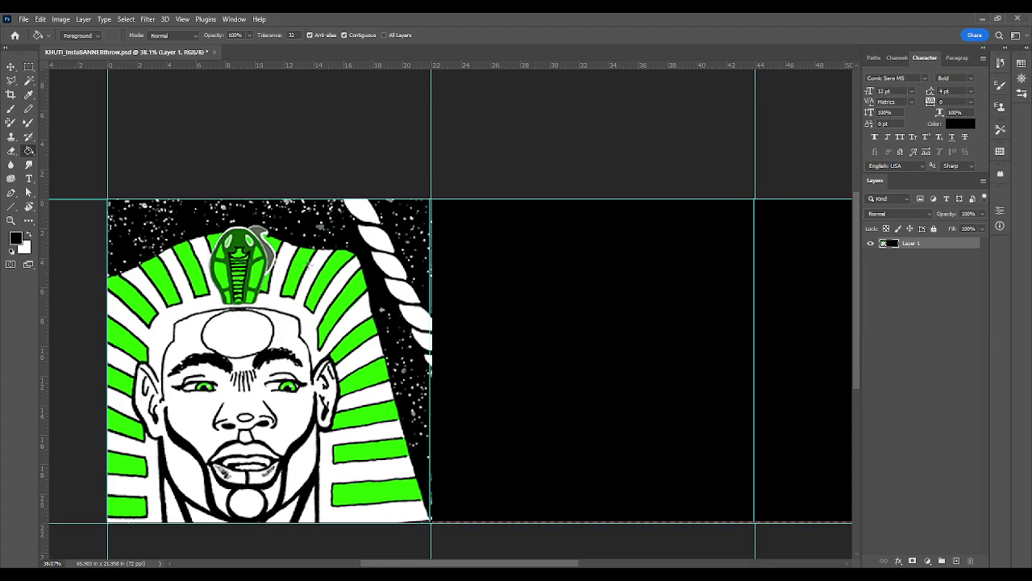
key("b")
left_click(392, 268)
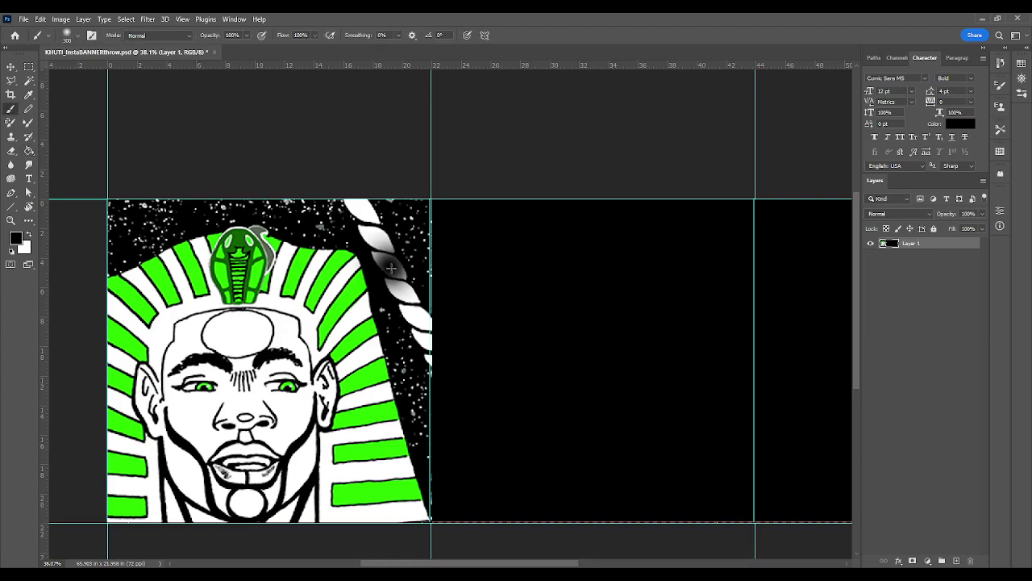
left_click(391, 265)
key("bracketleft")
key("bracketleft")
key("bracketleft")
key("bracketleft")
key("bracketleft")
key("bracketleft")
mouse_move(385, 264)
left_mouse_down()
mouse_move(350, 204)
mouse_move(374, 218)
mouse_move(392, 194)
mouse_move(392, 226)
mouse_move(412, 248)
mouse_move(393, 290)
mouse_move(404, 273)
mouse_move(395, 266)
mouse_move(414, 309)
mouse_move(404, 309)
mouse_move(412, 302)
mouse_move(410, 333)
mouse_move(422, 329)
mouse_move(422, 313)
mouse_move(408, 296)
mouse_move(425, 311)
mouse_move(433, 377)
mouse_move(428, 259)
mouse_move(442, 246)
mouse_move(416, 394)
mouse_move(443, 519)
mouse_move(715, 523)
mouse_move(512, 400)
left_mouse_up()
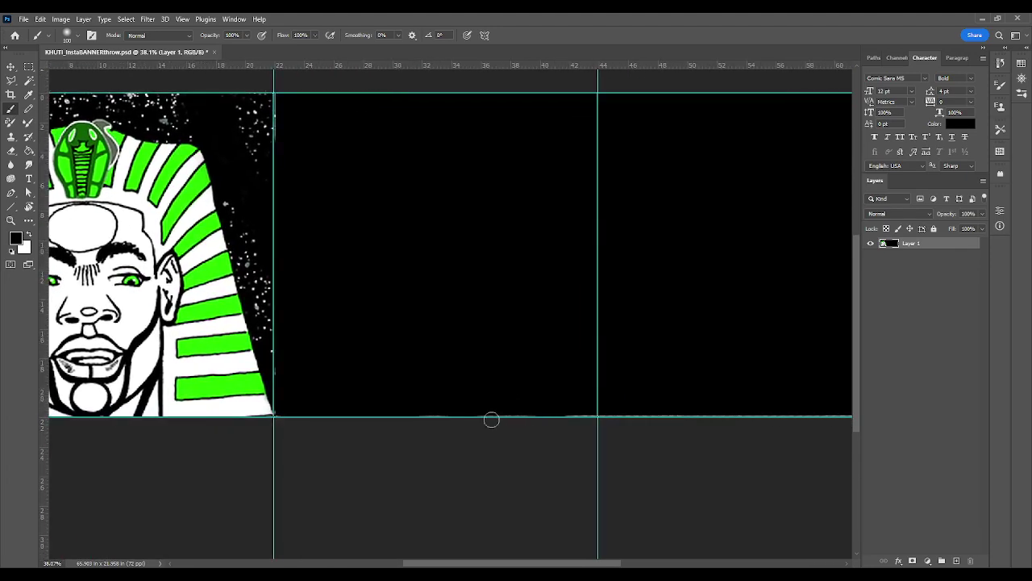
Paint black along the bottom, right and top edges of the two black sections to cover leftover gaps
mouse_move(599, 419)
left_mouse_down()
mouse_move(679, 415)
mouse_move(717, 431)
mouse_move(515, 388)
mouse_move(698, 387)
mouse_move(698, 348)
mouse_move(682, 369)
mouse_move(687, 306)
left_mouse_up()
left_click_drag(682, 245, 651, 369)
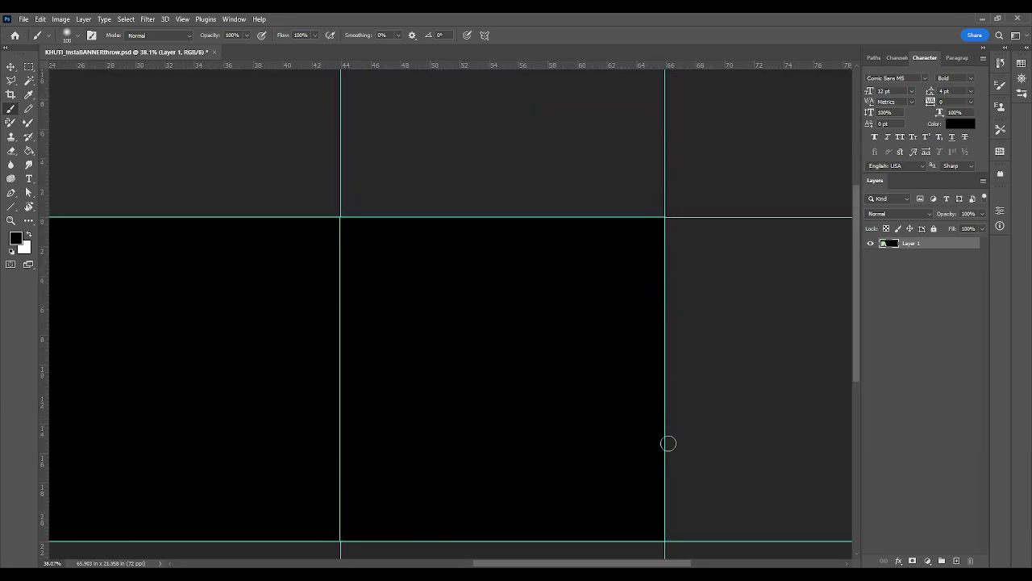
mouse_move(640, 215)
left_mouse_down()
mouse_move(507, 214)
mouse_move(825, 230)
left_mouse_up()
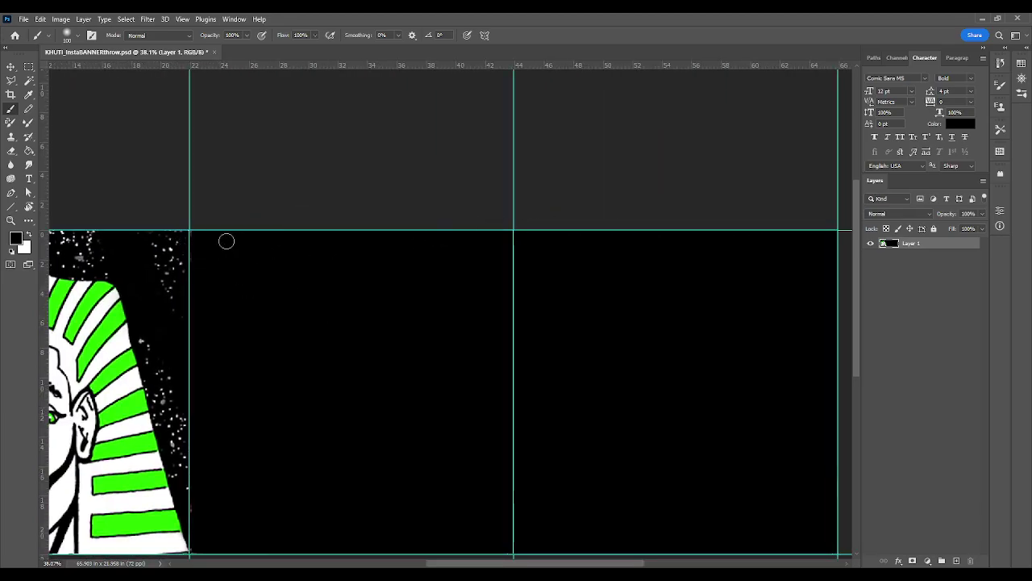
mouse_move(243, 208)
left_mouse_down()
mouse_move(330, 199)
mouse_move(396, 212)
mouse_move(363, 164)
left_mouse_up()
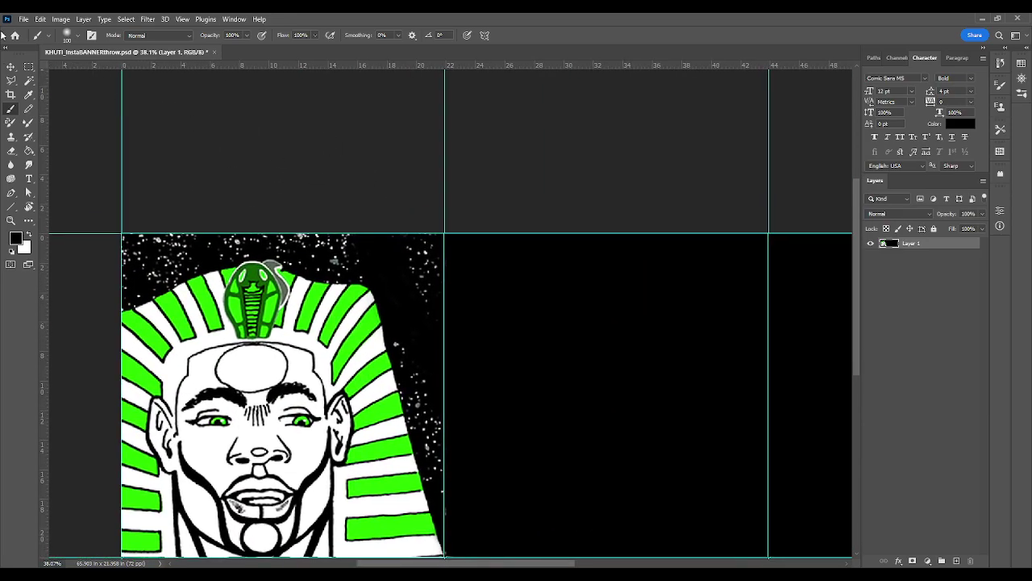
Marquee-select a rectangle over the pharaoh's upper face and switch the selection to Quick Mask mode
left_click(29, 67)
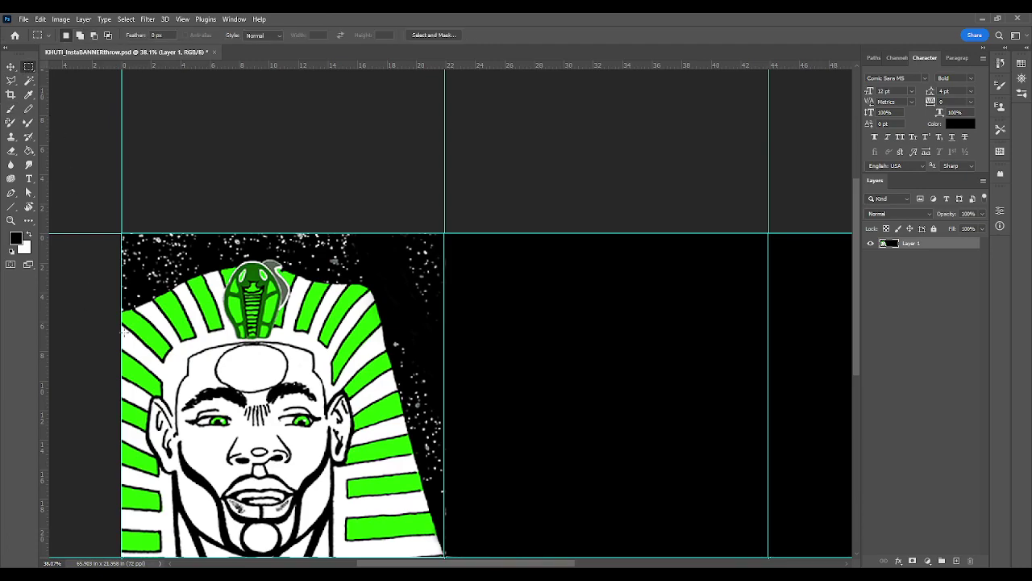
left_click_drag(171, 313, 307, 450)
left_click(10, 265)
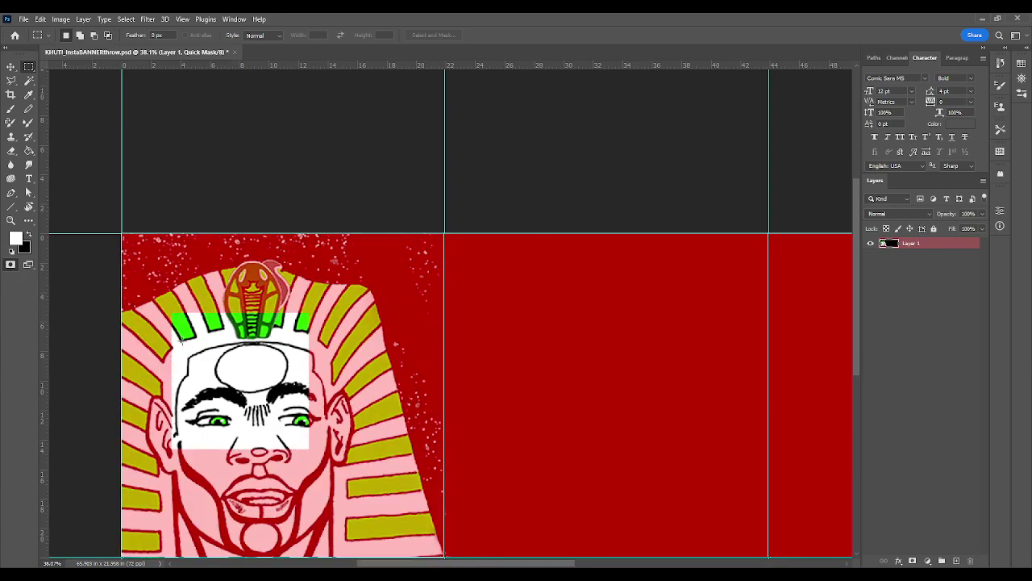
Brush white over the red mask to reveal the headdress stripes and ear beside the left part of the face
key("b")
mouse_move(164, 396)
left_mouse_down()
mouse_move(157, 430)
mouse_move(184, 398)
left_mouse_up()
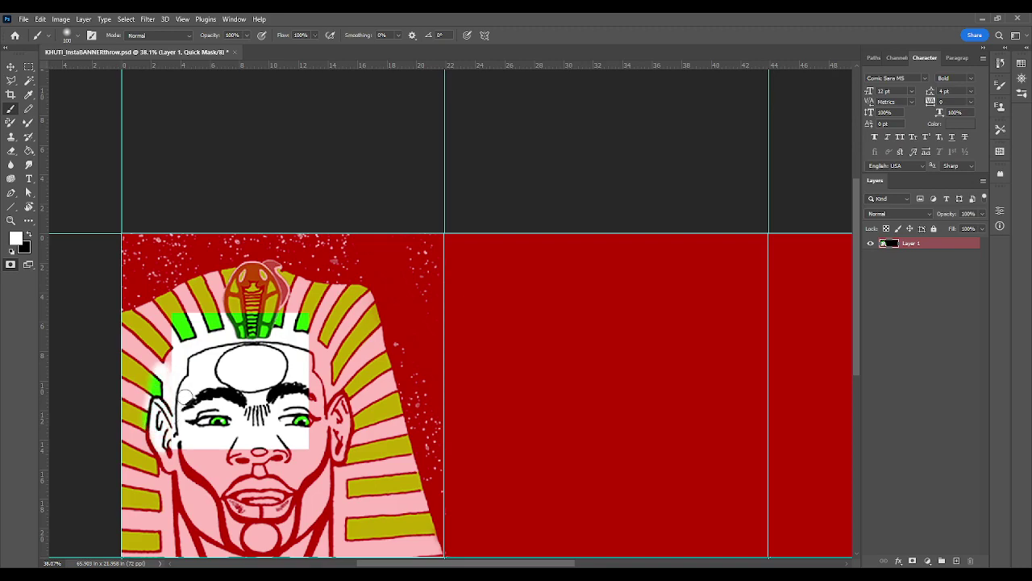
left_click_drag(175, 335, 157, 379)
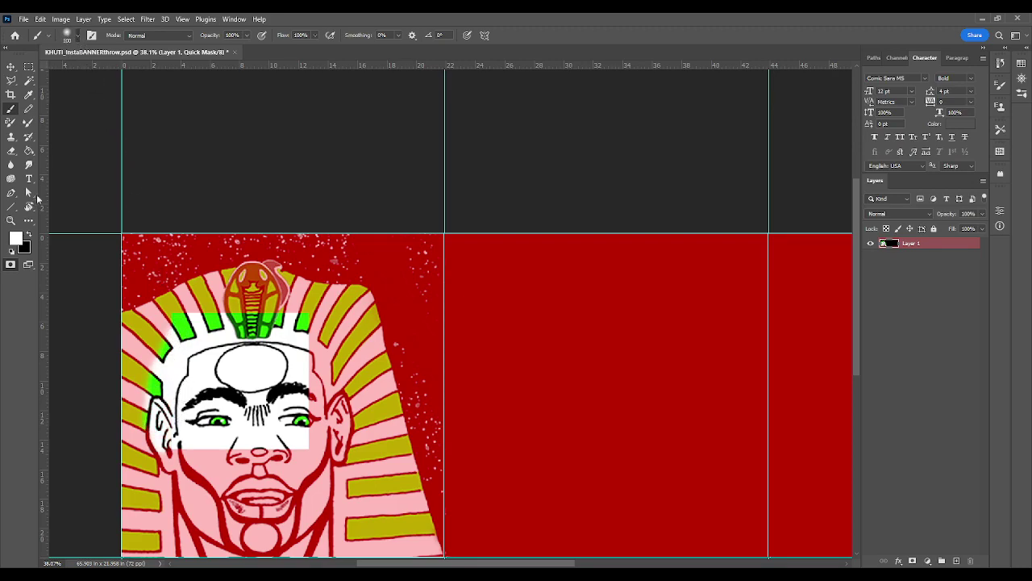
key("]")
mouse_move(153, 345)
left_mouse_down()
mouse_move(138, 419)
mouse_move(181, 423)
mouse_move(177, 433)
mouse_move(183, 416)
mouse_move(127, 428)
mouse_move(129, 436)
mouse_move(135, 418)
mouse_move(162, 427)
left_mouse_up()
Clear the red mask from the face and most of the headdress with a white brush of size 1000
key("bracketright")
key("bracketright")
key("bracketright")
key("bracketright")
key("bracketright")
key("bracketright")
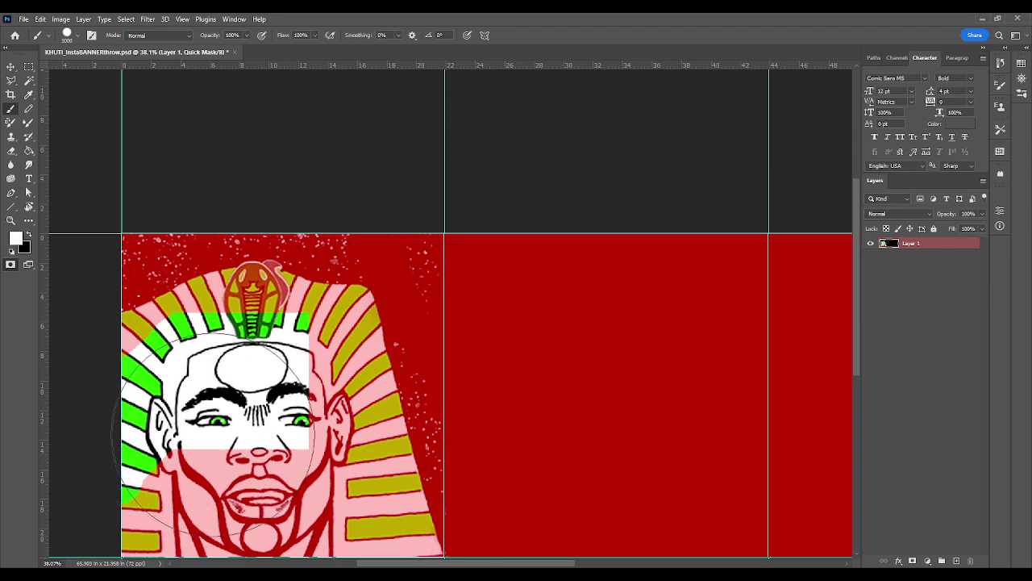
left_click(222, 451)
left_click(224, 480)
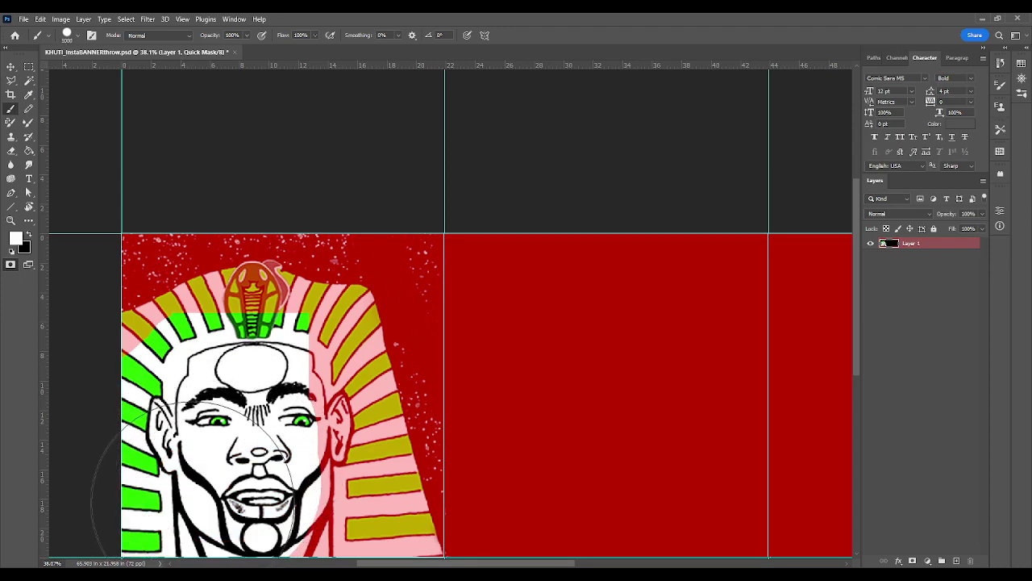
mouse_move(237, 377)
left_mouse_down()
mouse_move(274, 355)
mouse_move(322, 387)
mouse_move(331, 460)
mouse_move(302, 506)
mouse_move(319, 508)
mouse_move(315, 496)
mouse_move(326, 504)
mouse_move(270, 453)
left_mouse_up()
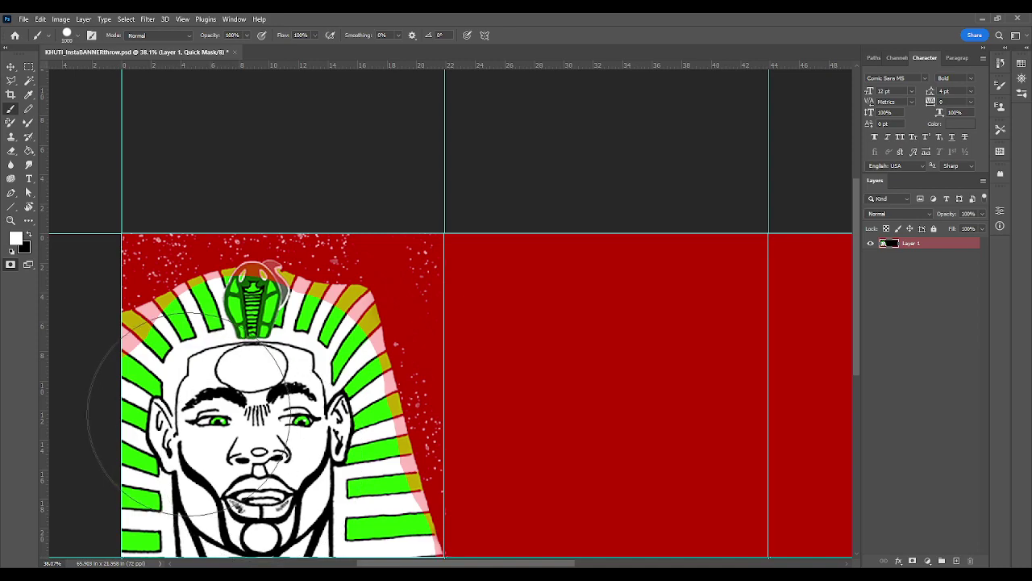
mouse_move(224, 383)
left_mouse_down()
mouse_move(258, 363)
mouse_move(299, 411)
left_mouse_up()
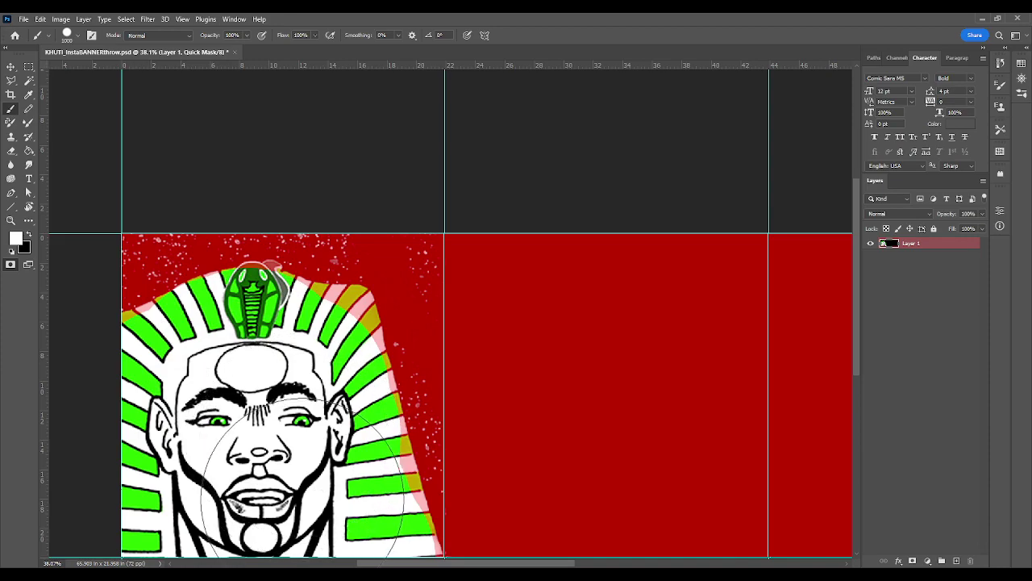
Clear the remaining mask along the headdress's right slope and upper edge with a white brush of size 100
key("bracketleft")
key("bracketleft")
key("bracketleft")
key("bracketleft")
key("bracketleft")
key("bracketleft")
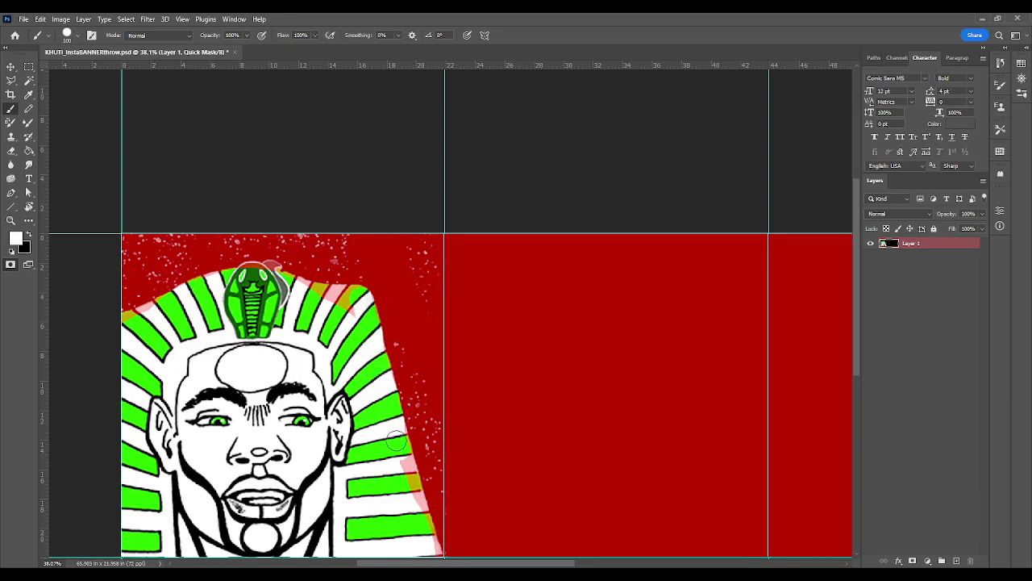
mouse_move(397, 440)
left_mouse_down()
mouse_move(425, 532)
mouse_move(416, 542)
mouse_move(429, 542)
left_mouse_up()
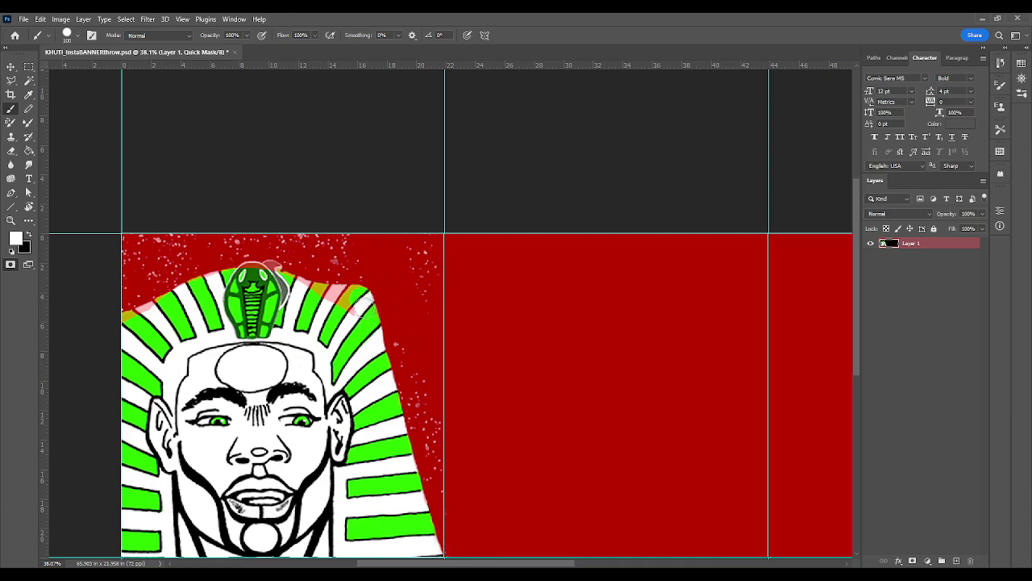
left_click_drag(343, 295, 324, 292)
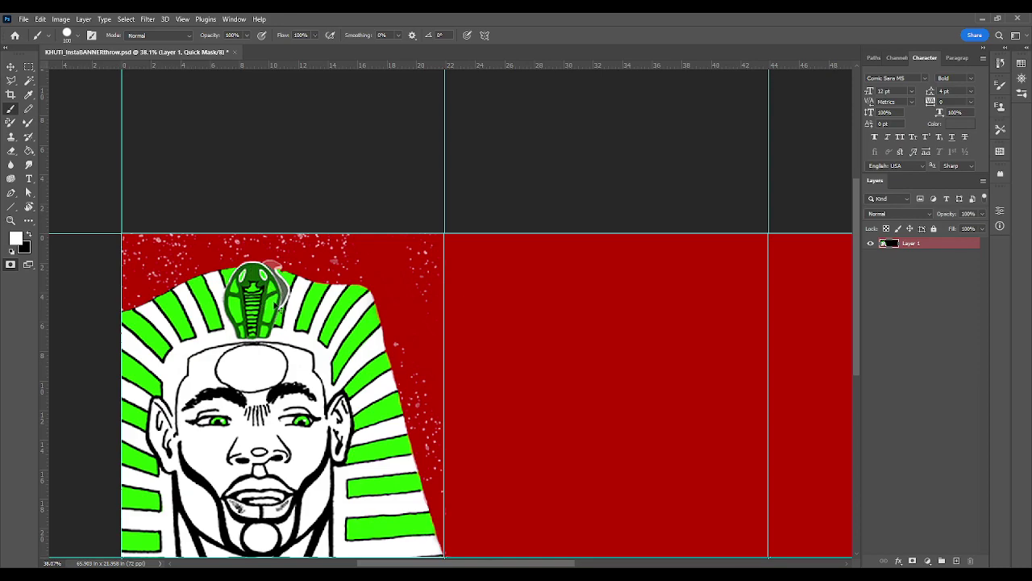
Clean up the mask edge at 100% zoom along the headdress's right side down to its bottom corner
key("ctrl+1")
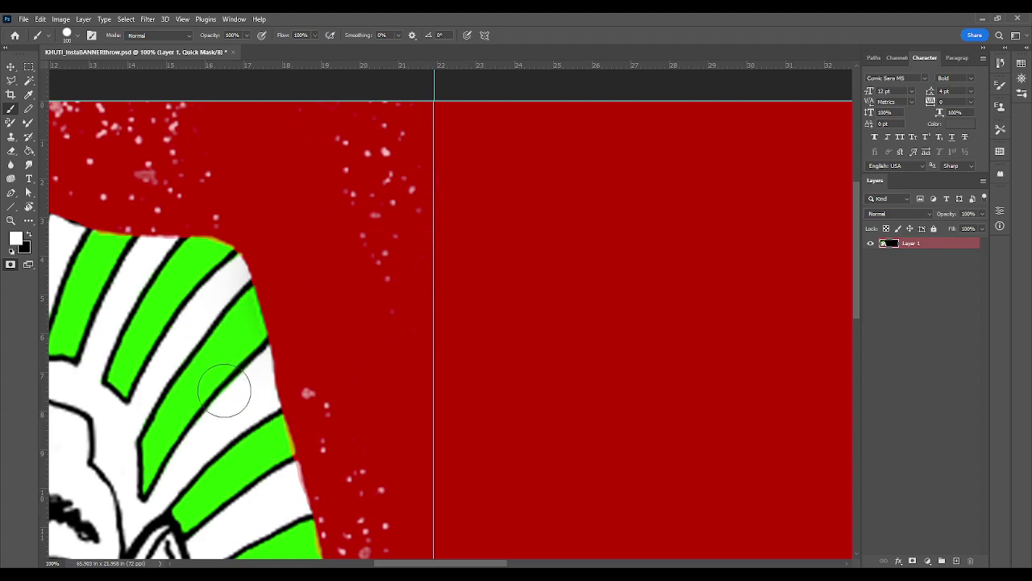
scroll(234, 403, "down", 4)
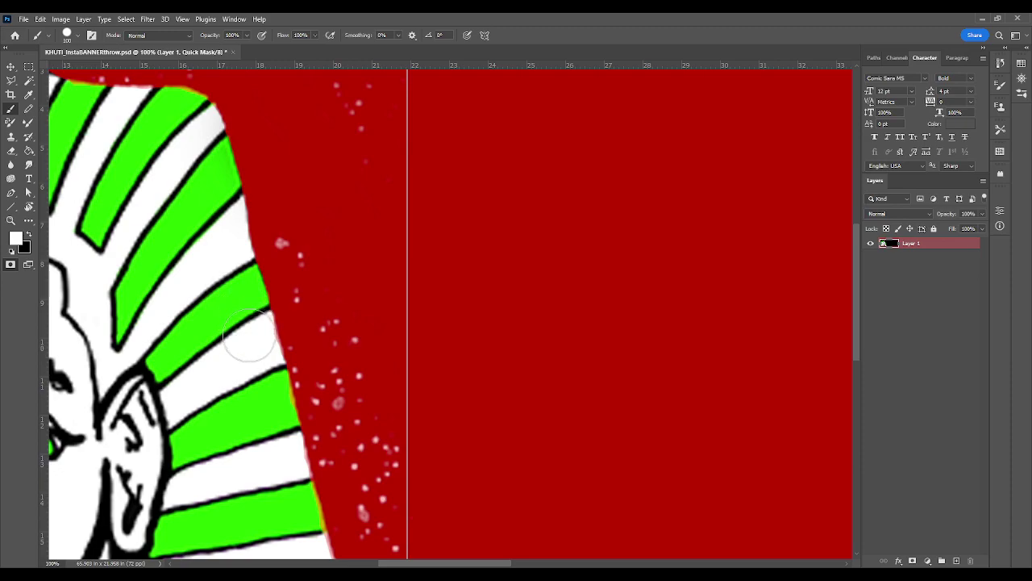
scroll(234, 338, "down", 3)
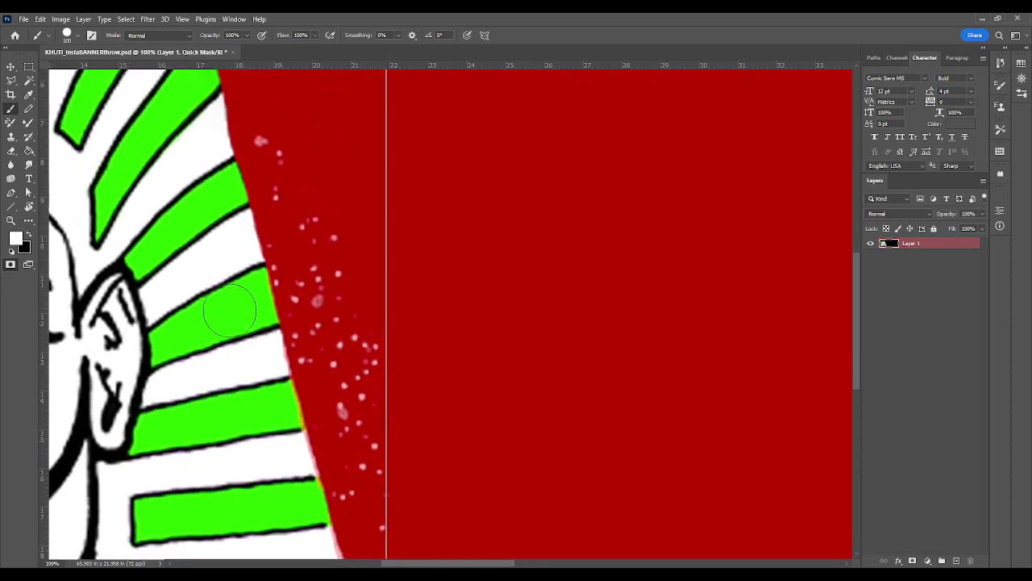
left_click_drag(255, 384, 234, 317)
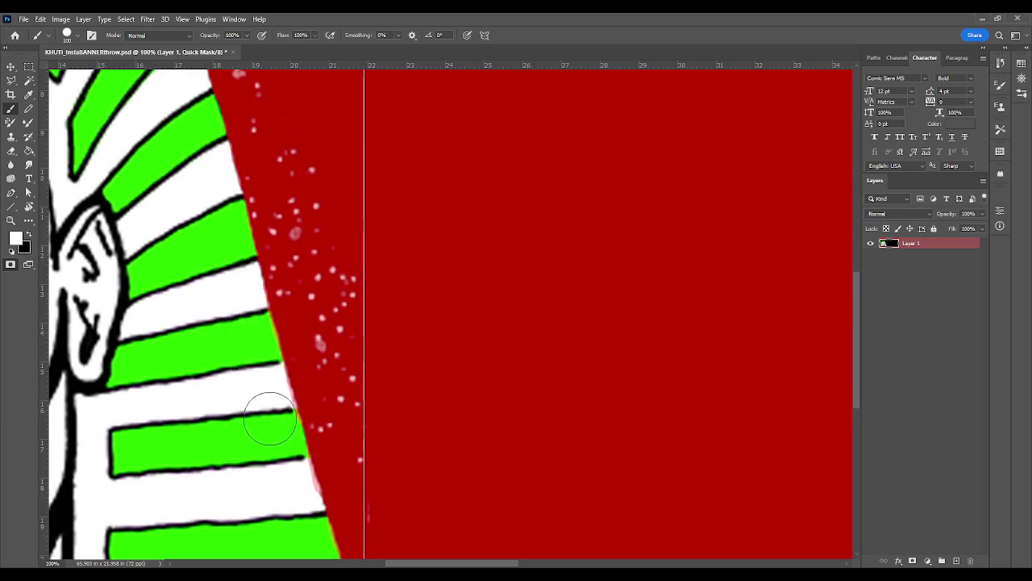
left_click_drag(266, 421, 245, 315)
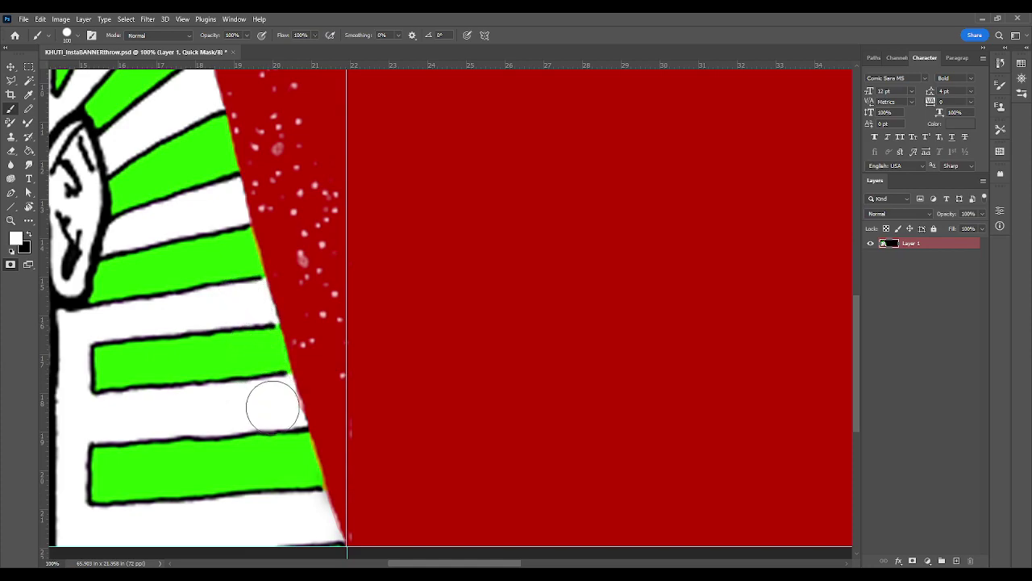
left_click_drag(296, 487, 255, 346)
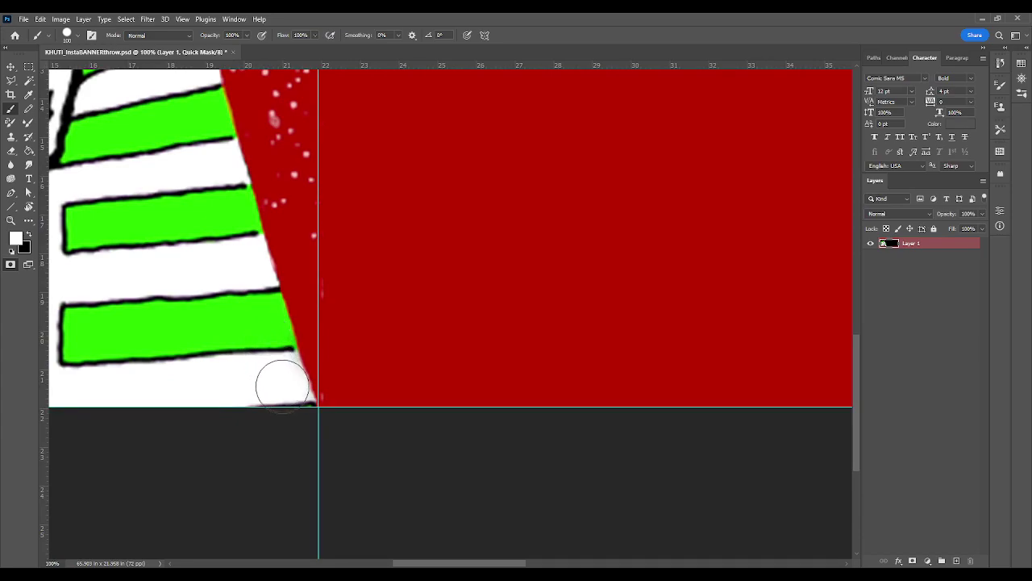
left_click_drag(243, 303, 294, 564)
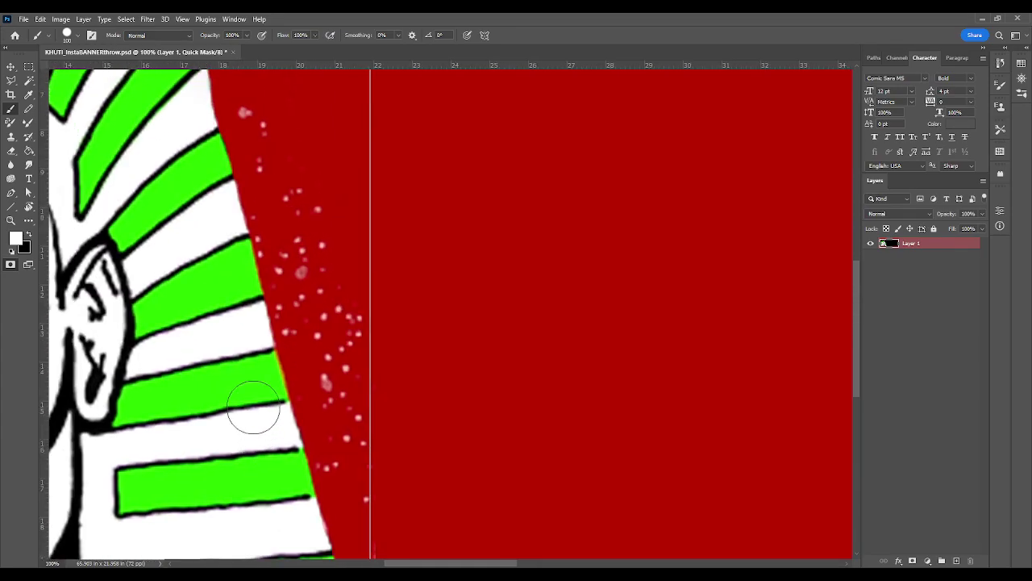
left_click_drag(212, 226, 281, 431)
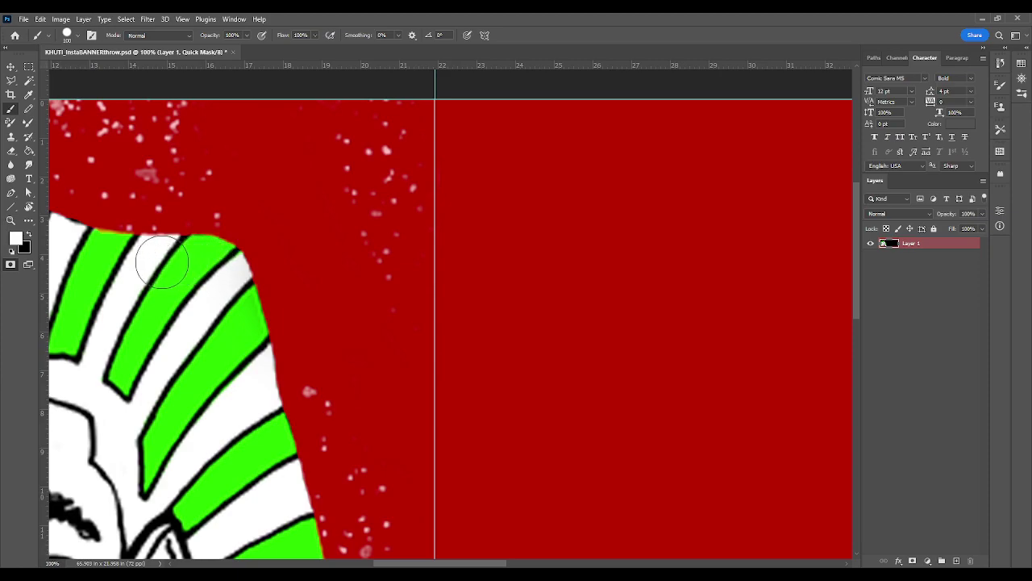
Refine the mask along the headdress's upper edge and reveal the cobra and its tail with a brush of size 30
left_click_drag(159, 272, 312, 367)
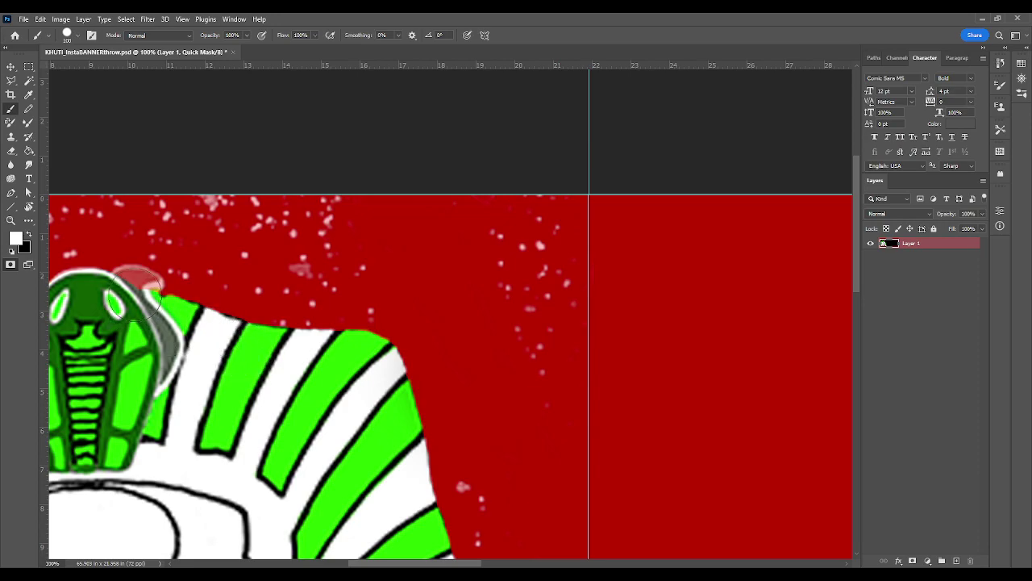
mouse_move(138, 294)
left_mouse_down()
mouse_move(131, 278)
mouse_move(121, 302)
mouse_move(145, 311)
mouse_move(139, 282)
mouse_move(150, 285)
mouse_move(123, 277)
left_mouse_up()
key("bracketleft")
key("bracketleft")
key("bracketleft")
left_click_drag(98, 278, 88, 278)
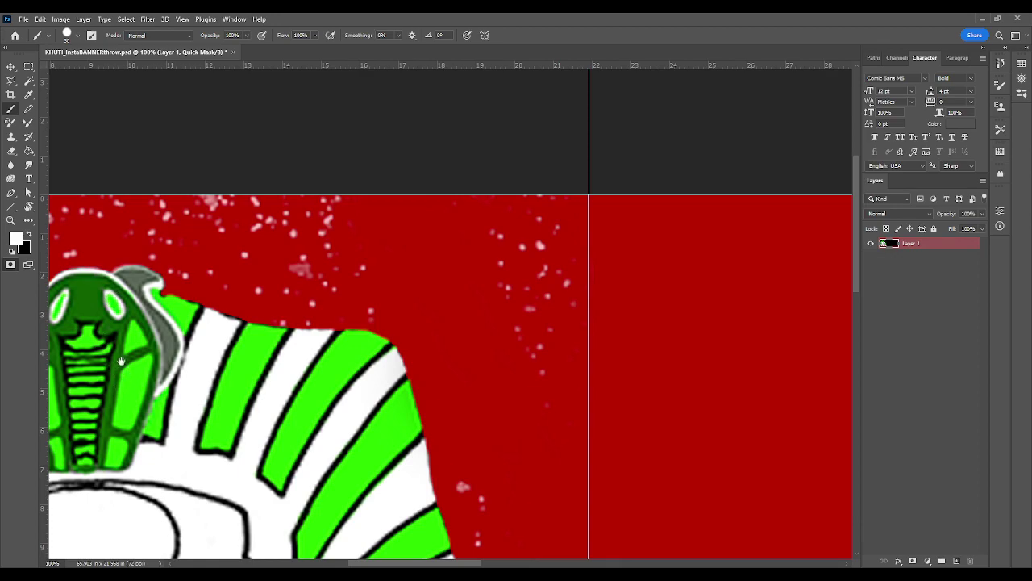
left_click_drag(121, 360, 229, 400)
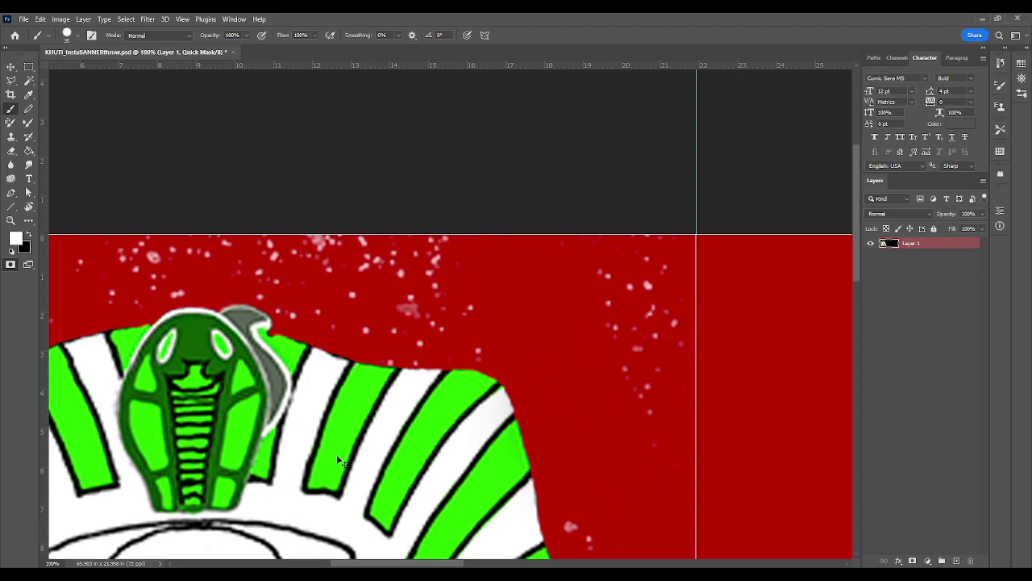
Exit Quick Mask mode to turn the mask into a background selection, and make white the foreground color
scroll(337, 454, "down", 5)
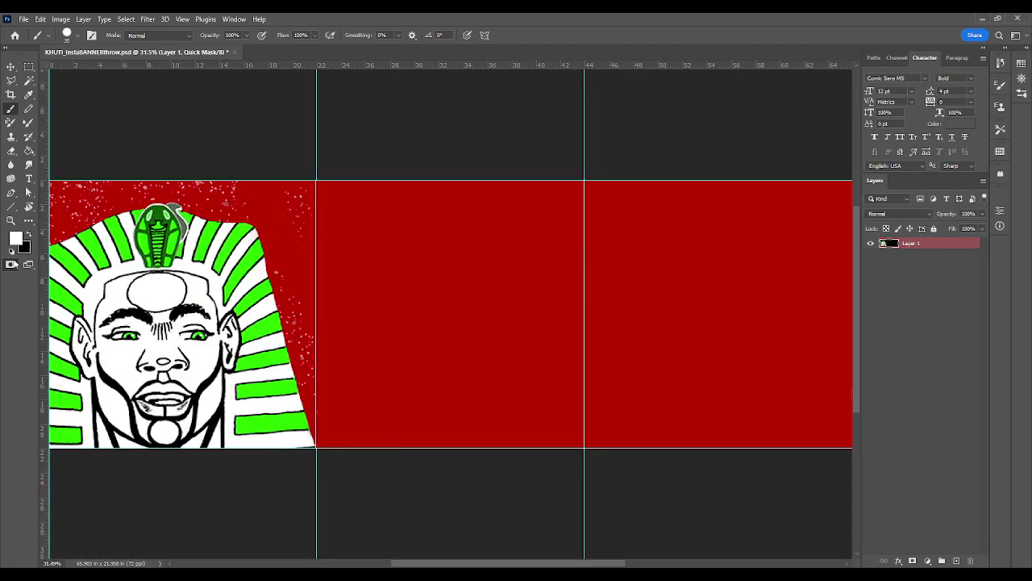
left_click(12, 264)
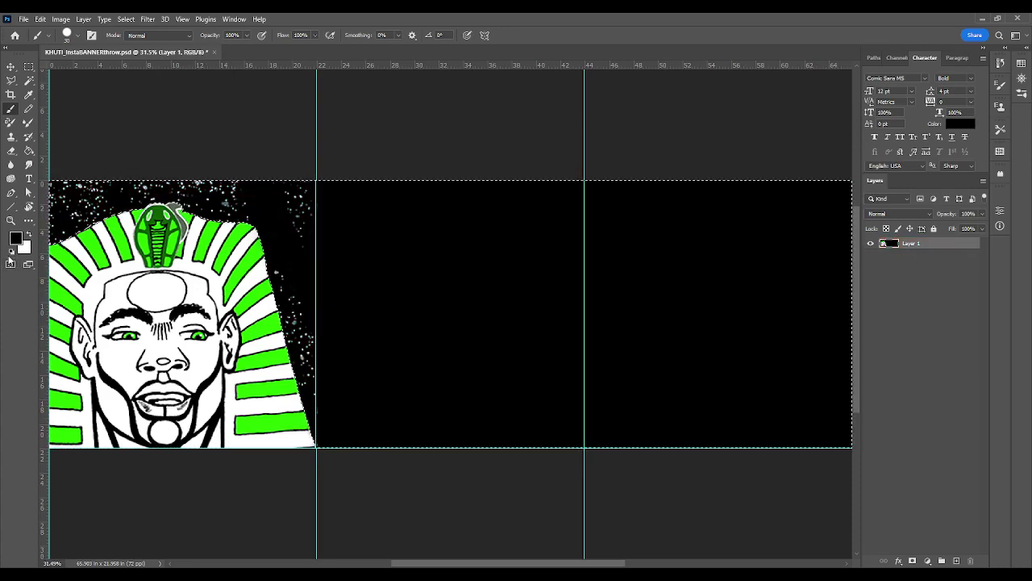
left_click(29, 235)
Try a white Mixer Brush stroke in the starry gap beside the headdress
left_click(30, 81)
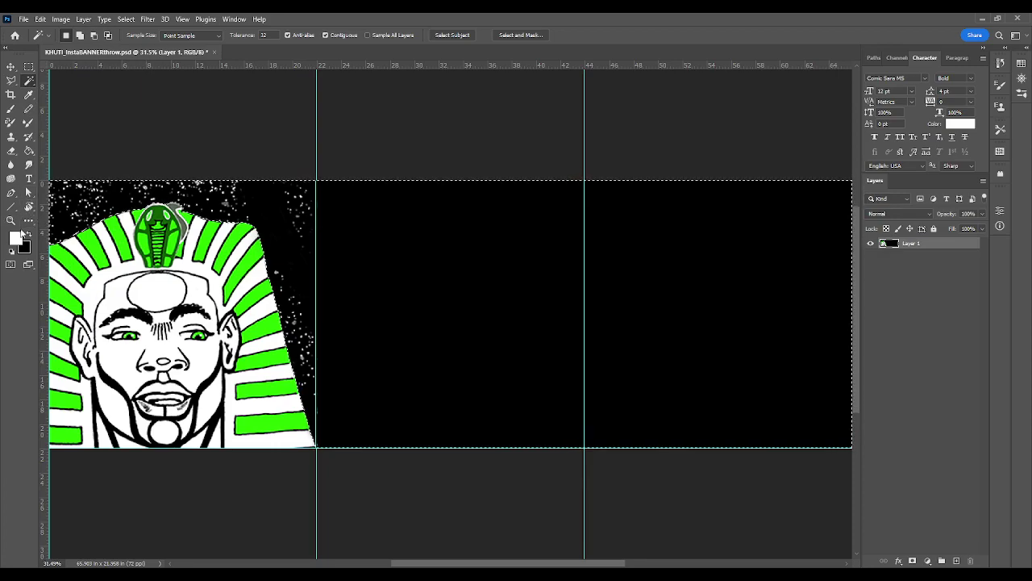
left_click(11, 108)
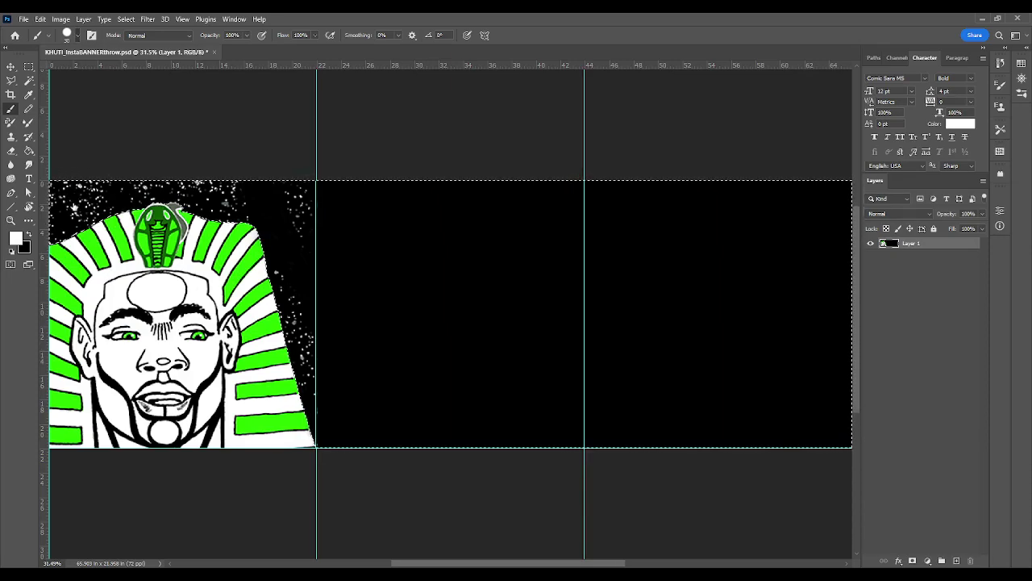
key("shift+b")
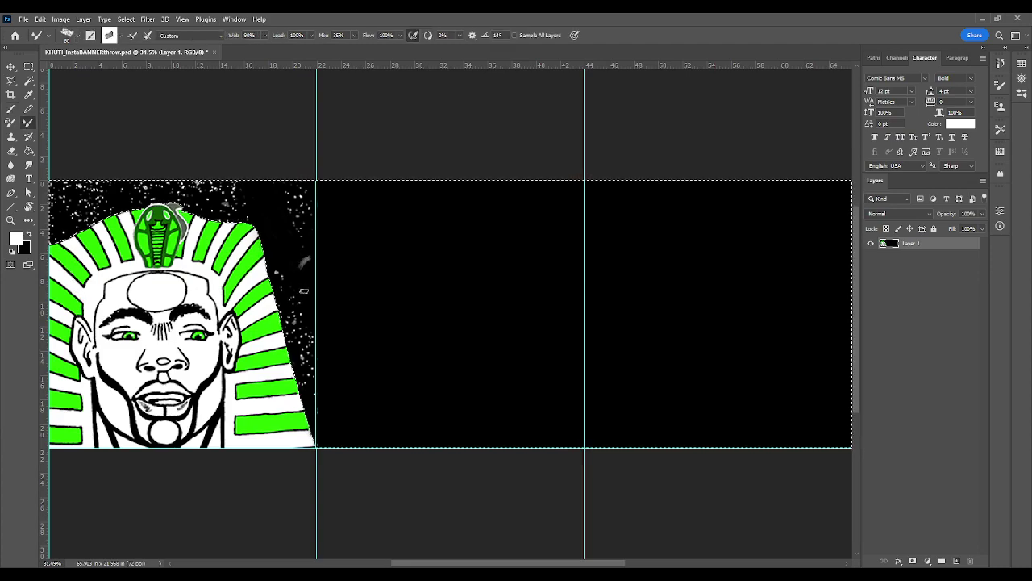
mouse_move(298, 279)
left_mouse_down()
mouse_move(295, 260)
mouse_move(297, 274)
left_mouse_up()
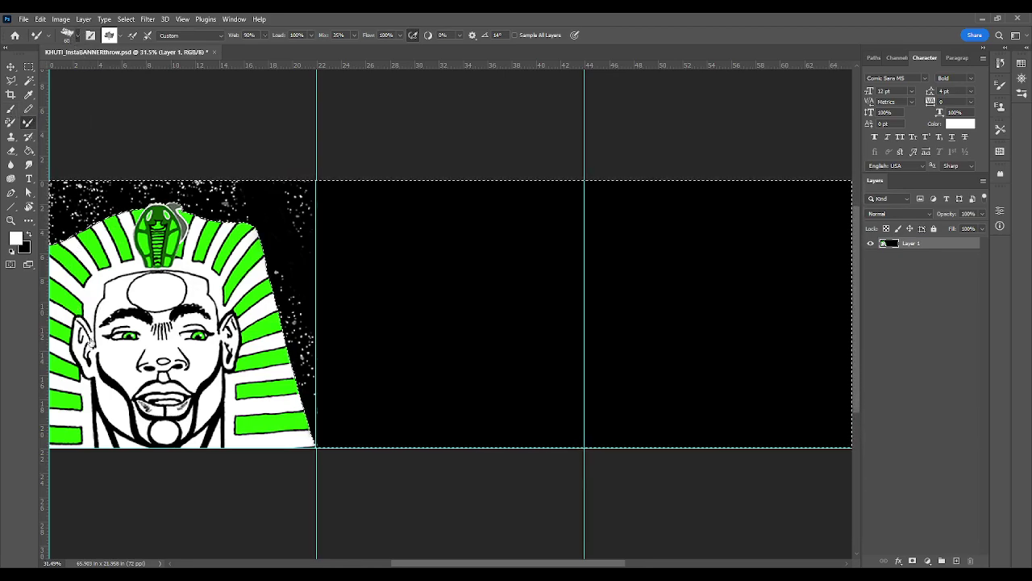
key("r")
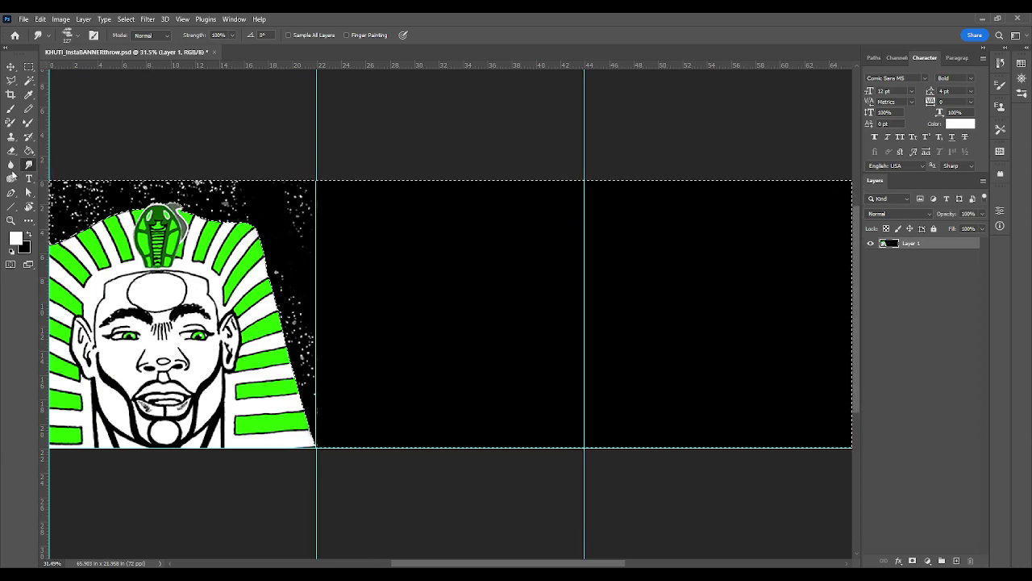
Paint white star splatter with a brush of size 284 around the headdress and across the middle banner section
key("b")
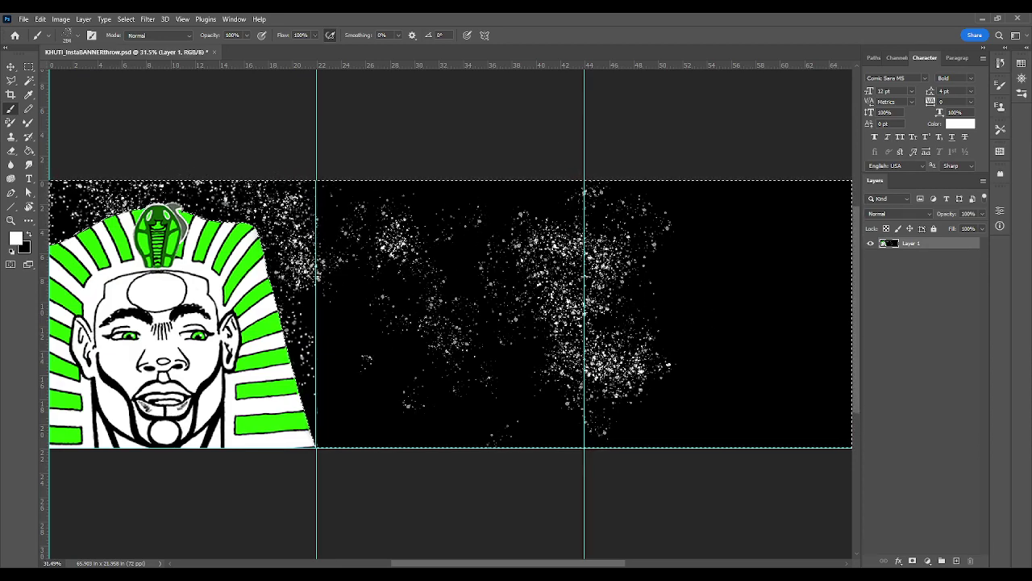
left_click(334, 357)
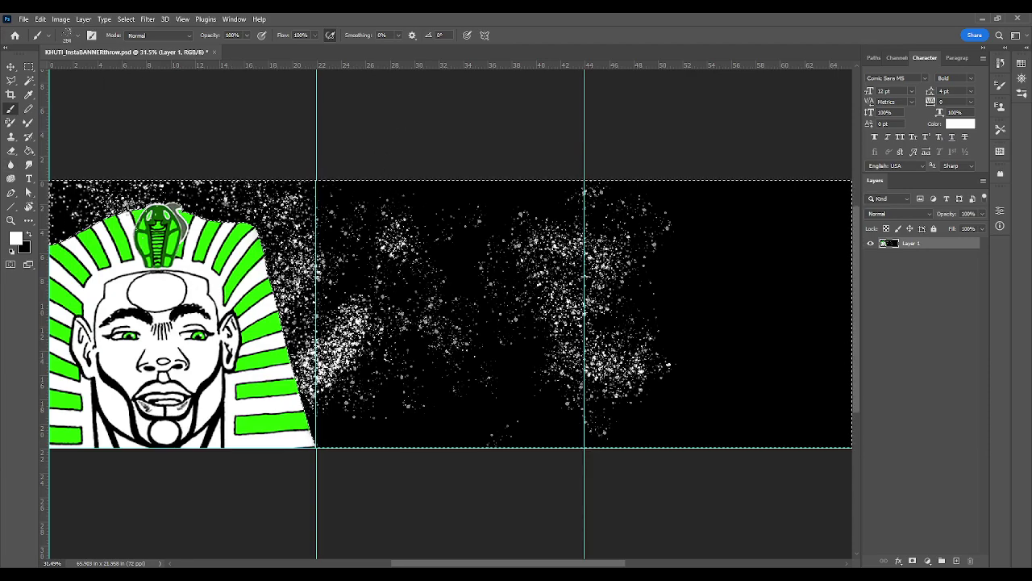
scroll(142, 174, "left", 5)
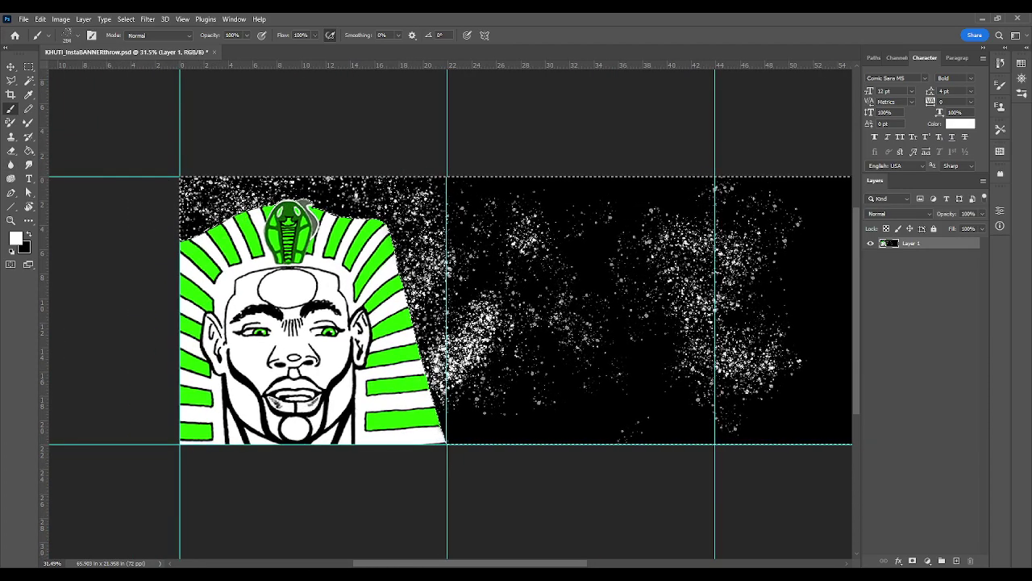
scroll(492, 373, "right", 5)
scroll(492, 372, "down", 2)
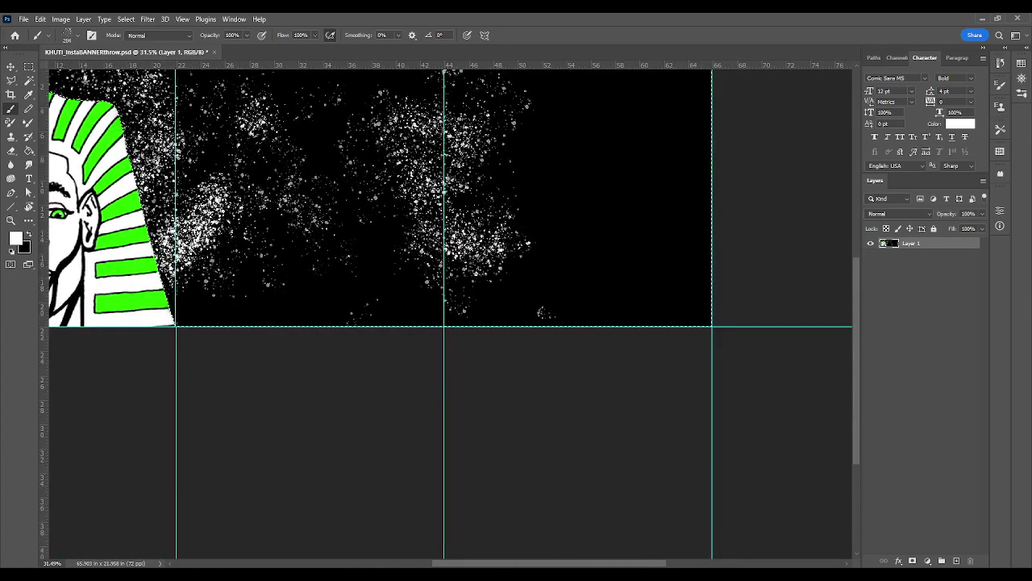
Fill the third banner section and the lower edge of the black background with white star splatter
mouse_move(681, 311)
left_mouse_down()
mouse_move(379, 121)
mouse_move(440, 76)
left_mouse_up()
scroll(451, 314, "up", 2)
scroll(451, 315, "right", 3)
mouse_move(504, 189)
left_mouse_down()
mouse_move(532, 234)
mouse_move(571, 355)
left_mouse_up()
left_click_drag(550, 262, 450, 212)
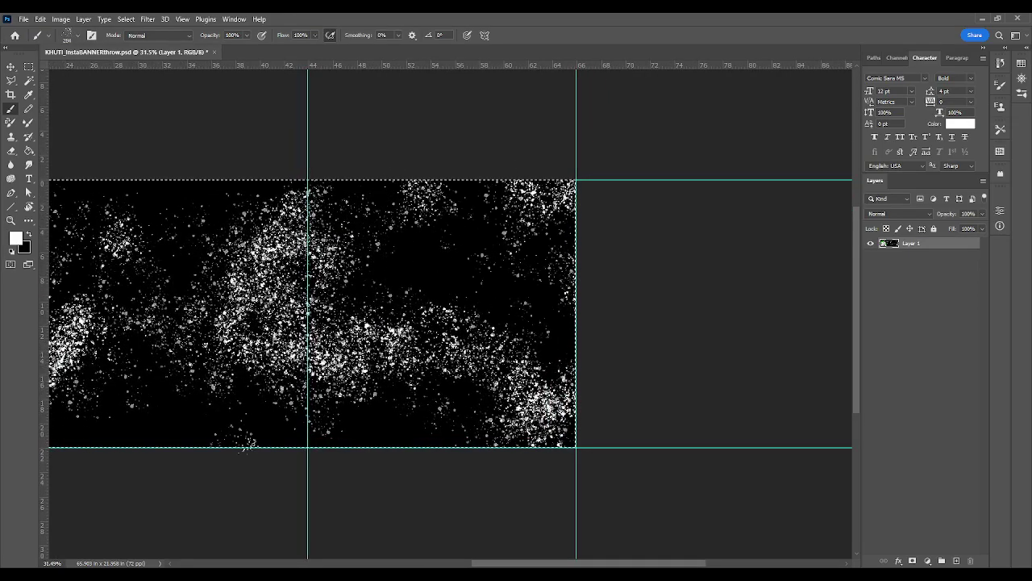
left_click_drag(303, 435, 492, 425)
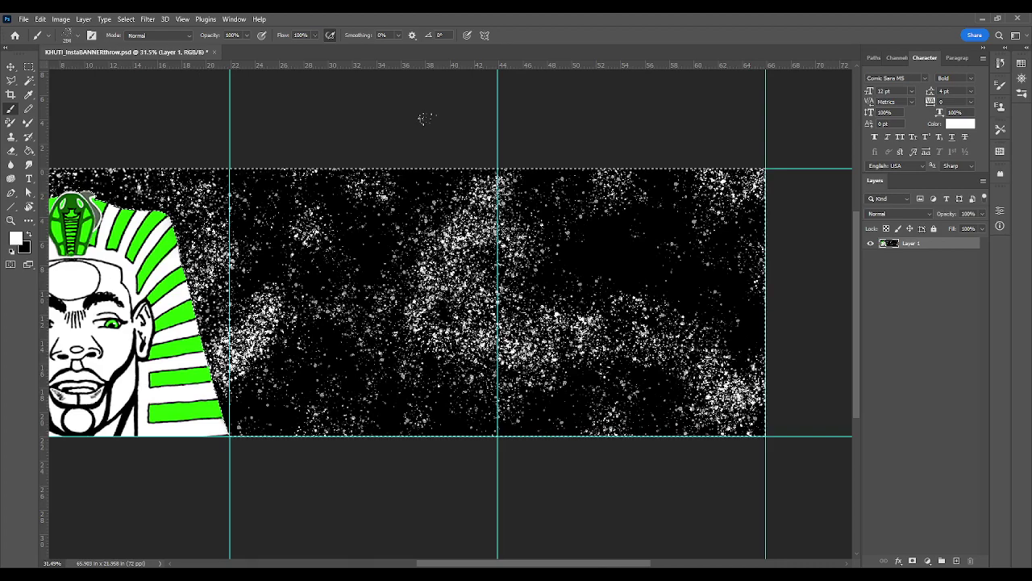
Clear the background selection and reduce the brush size to 7 for detail work on the pharaoh's face
key("ctrl+d")
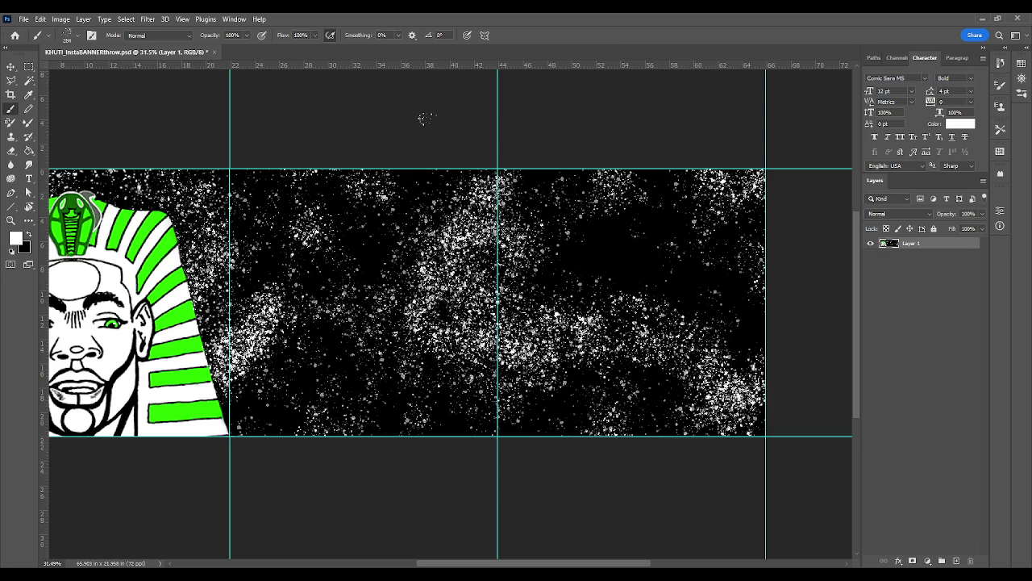
scroll(424, 119, "up", 1)
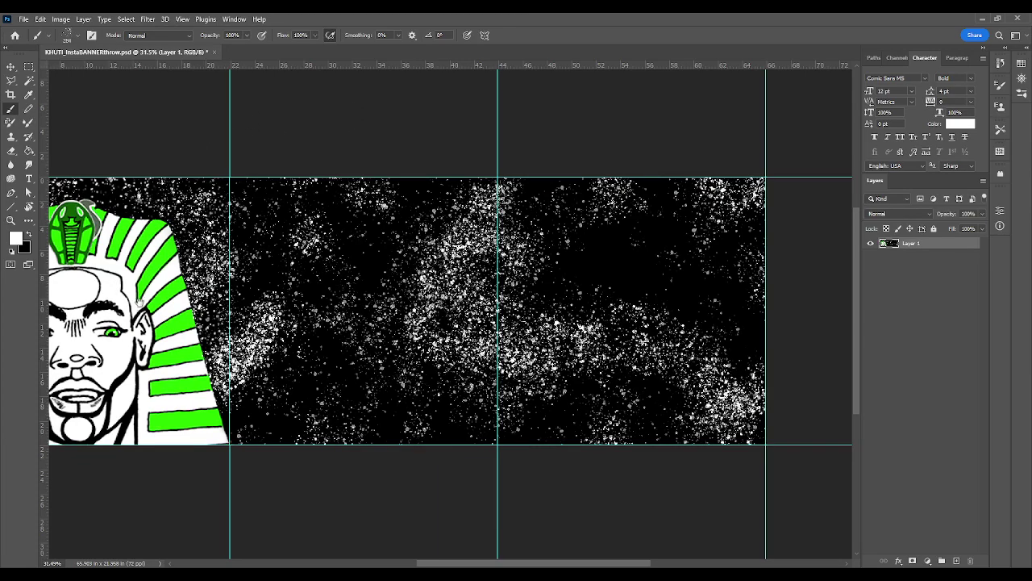
left_click_drag(148, 284, 600, 201)
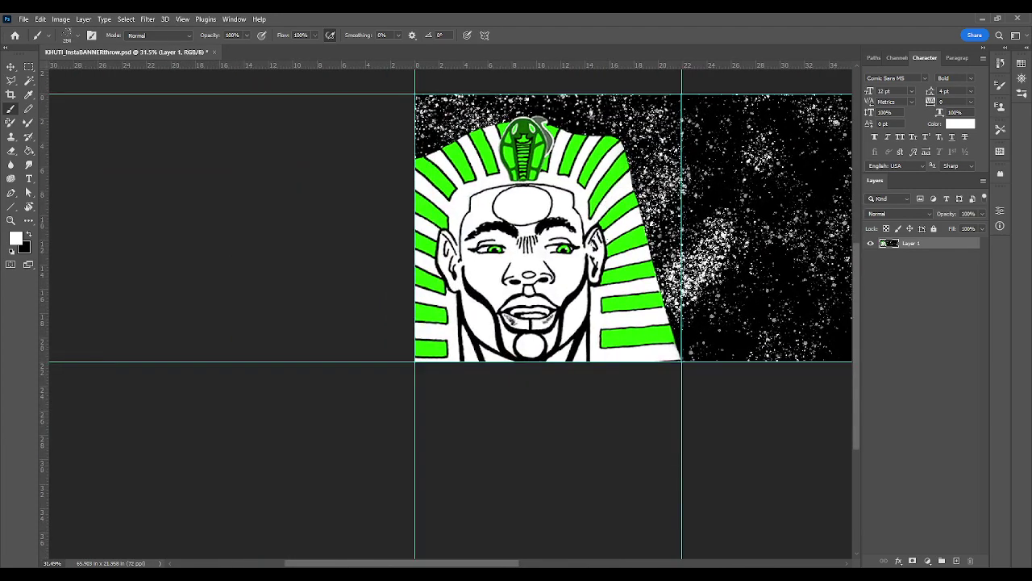
scroll(593, 242, "up", 3)
scroll(523, 234, "up", 1)
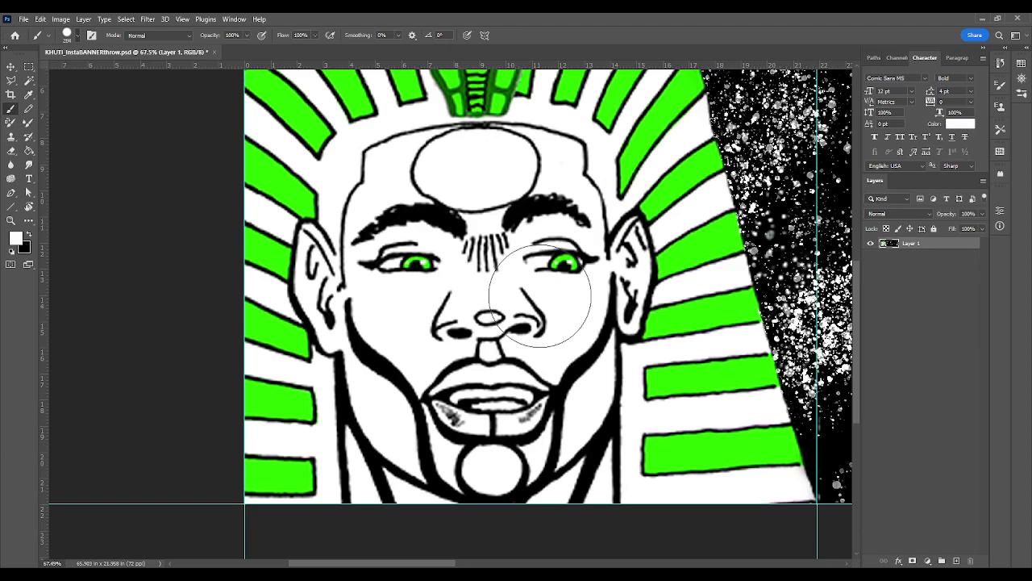
key("bracketleft")
key("bracketleft")
key("bracketleft")
key("bracketleft")
key("bracketleft")
key("bracketleft")
key("bracketleft")
key("bracketleft")
key("bracketleft")
key("bracketleft")
key("bracketleft")
key("bracketleft")
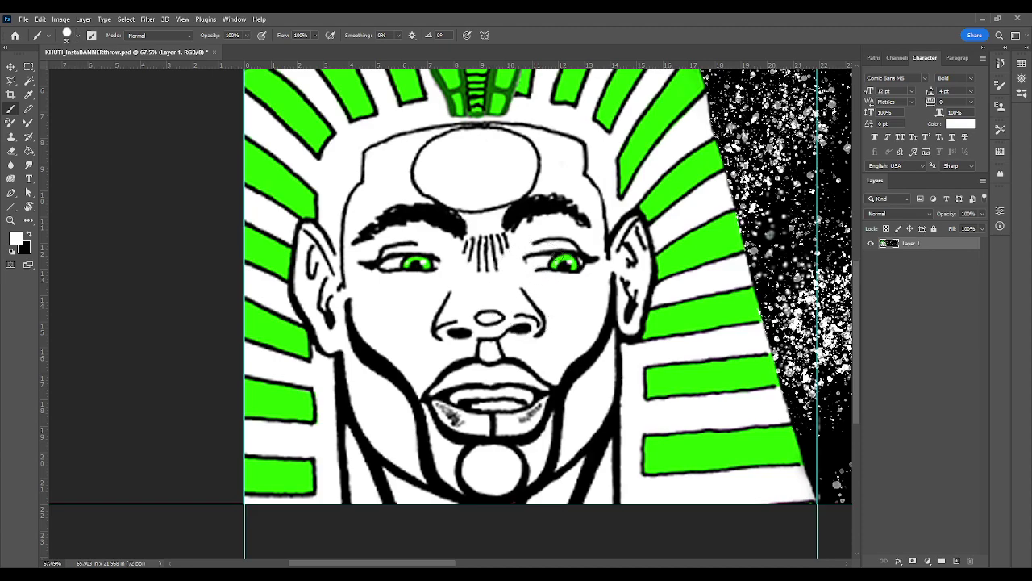
key("bracketleft")
key("bracketleft")
key("bracketleft")
Outline the iris of the pharaoh's left-hand eye, copy it to a new layer and name that layer Left
left_click(11, 80)
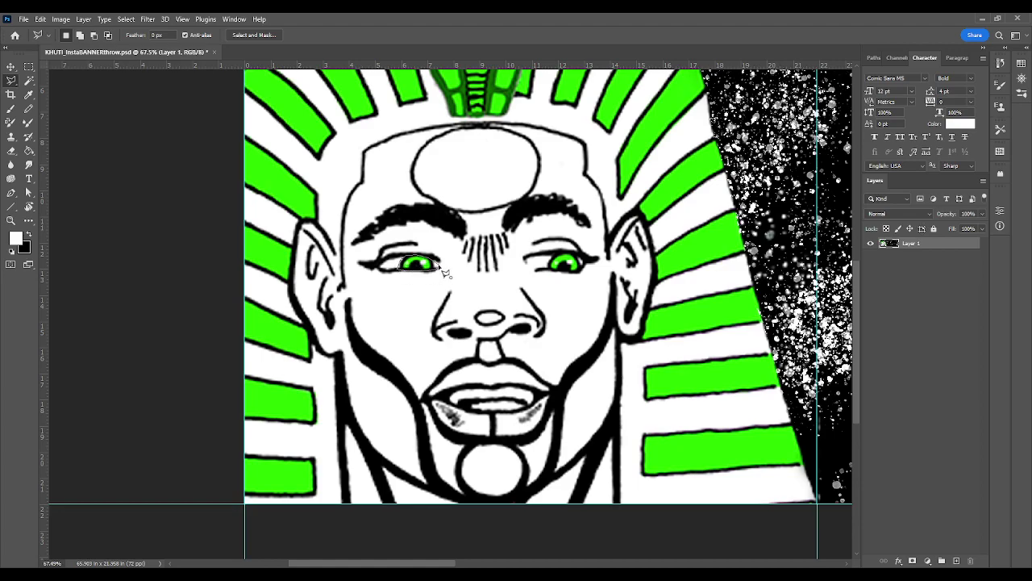
left_click_drag(441, 276, 435, 269)
key("ctrl+j")
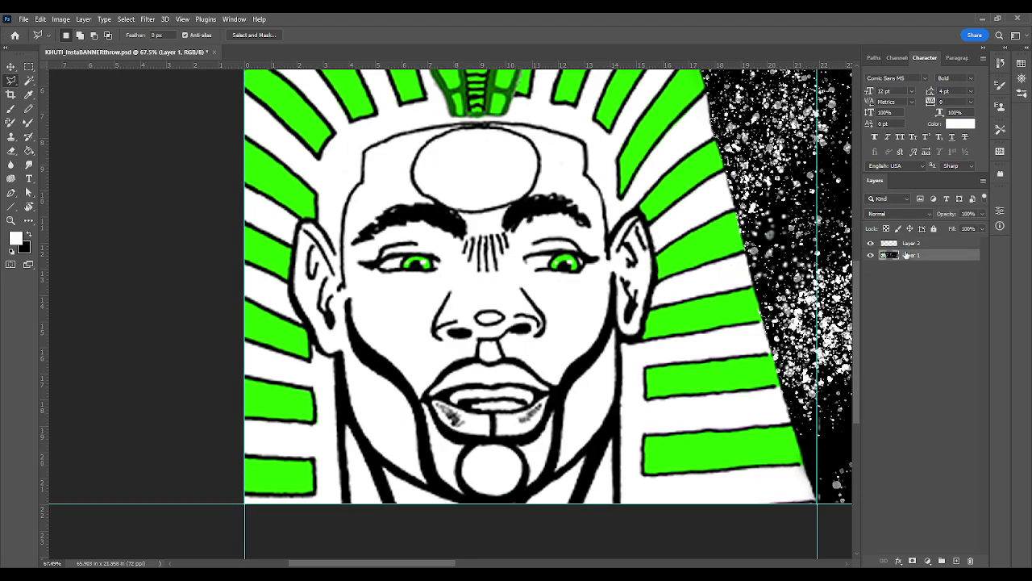
double_click(911, 242)
type("Left")
key("Return")
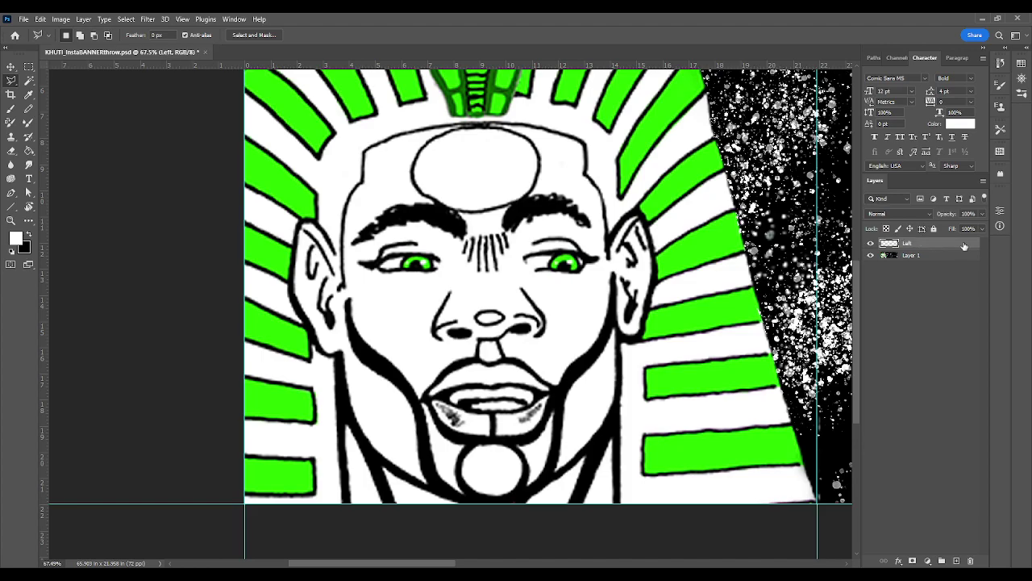
Copy the iris of the right-hand eye from Layer 1 to a new layer named Right
left_click(910, 256)
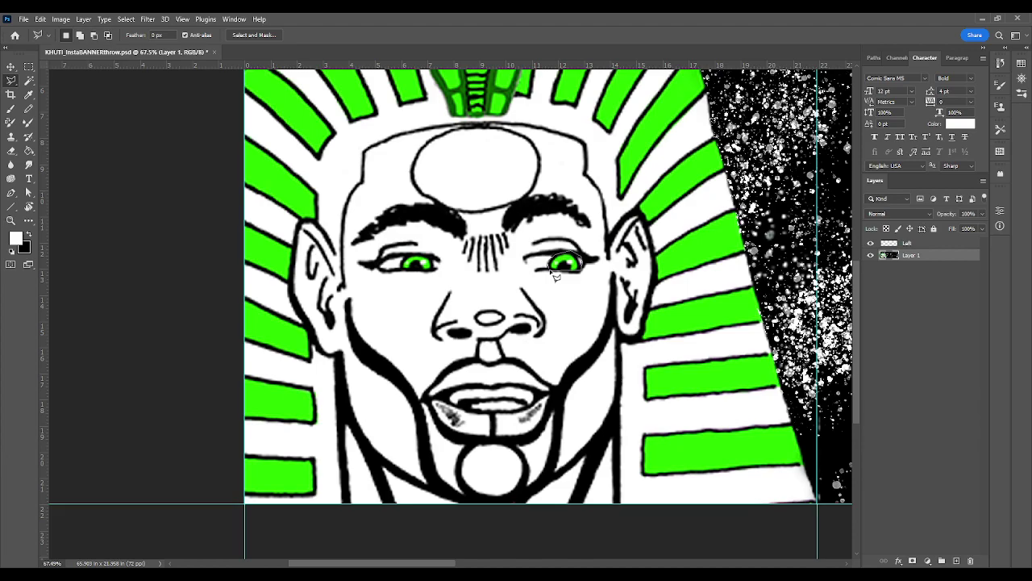
left_click_drag(553, 276, 547, 274)
key("ctrl+j")
type("Right")
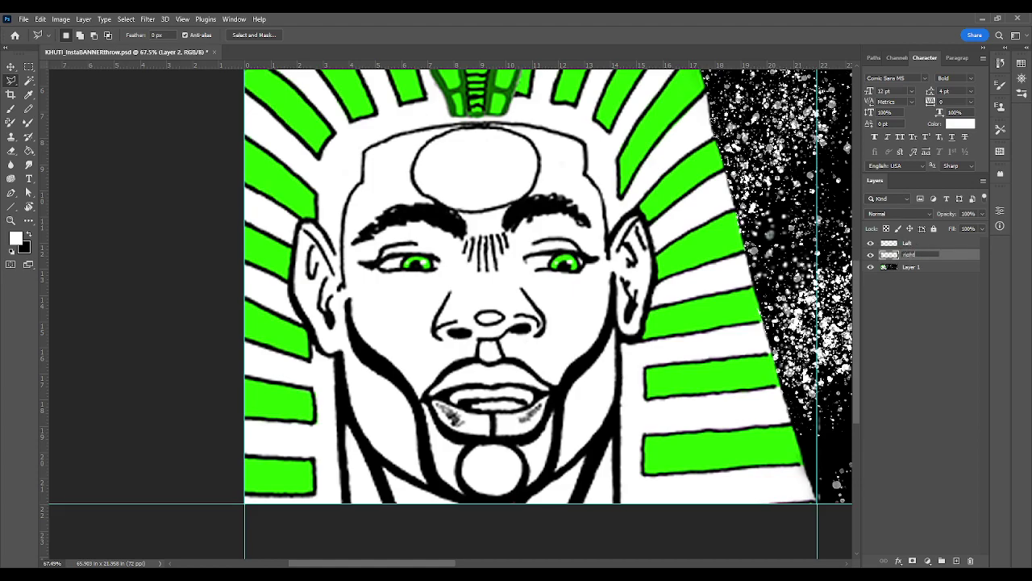
key("Return")
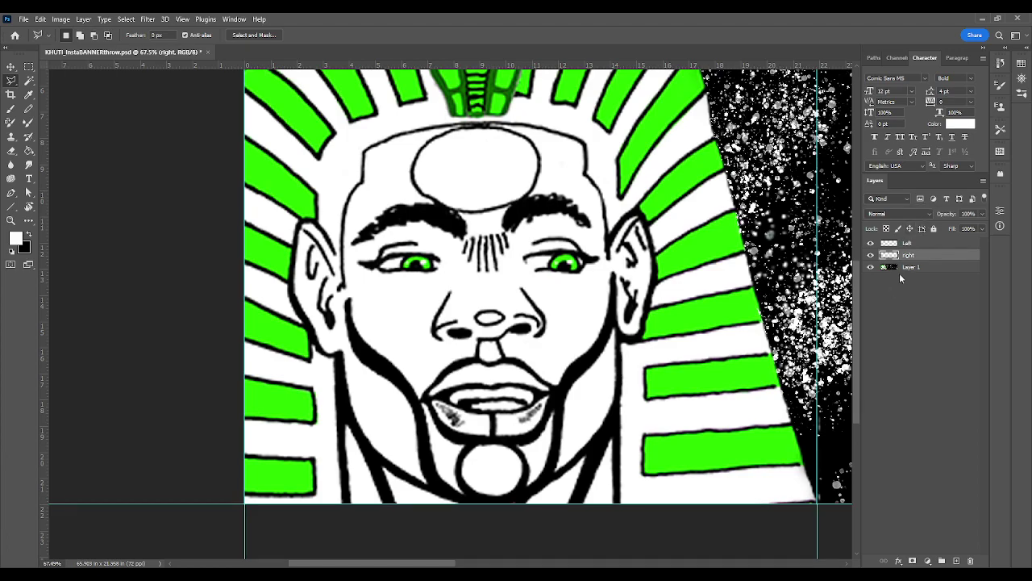
double_click(907, 255)
Hide the Left and Right layers and get the Brush tool ready on Layer 1
left_click(911, 267)
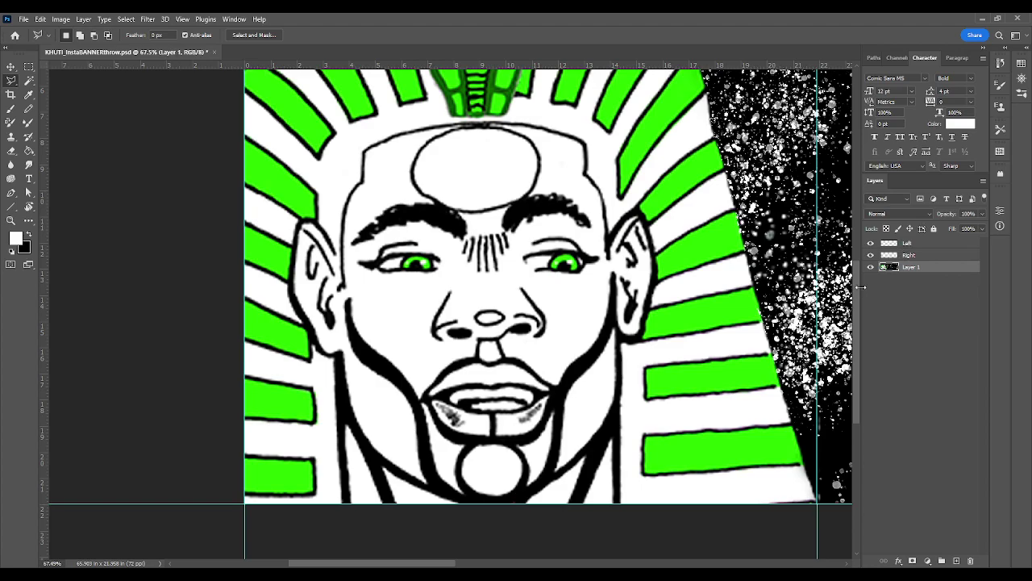
left_click_drag(870, 244, 871, 256)
left_click(11, 110)
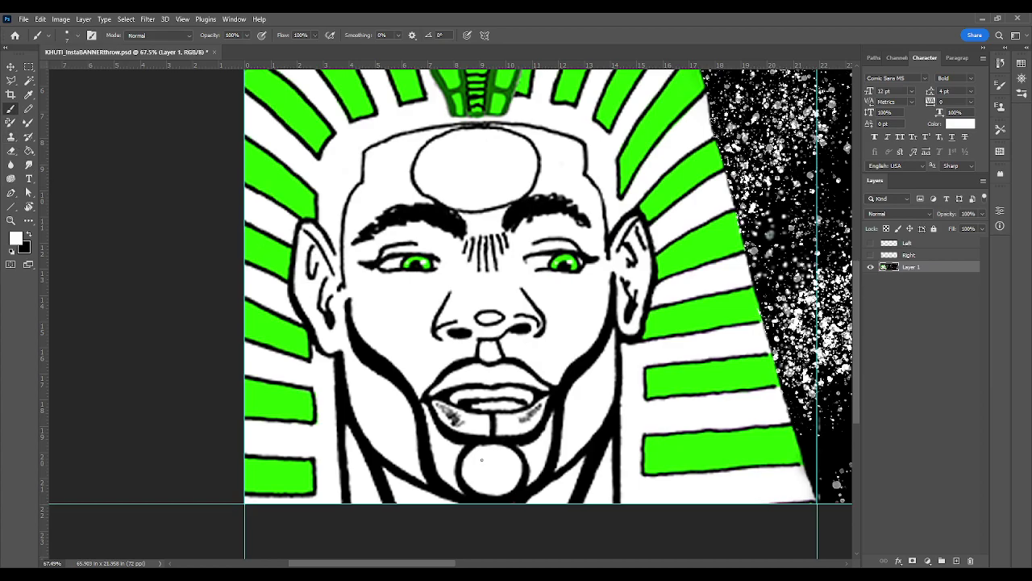
Paint the right-hand eye's iris over in white on Layer 1, keeping clean black eyelid outlines
key("ctrl+plus")
key("ctrl+plus")
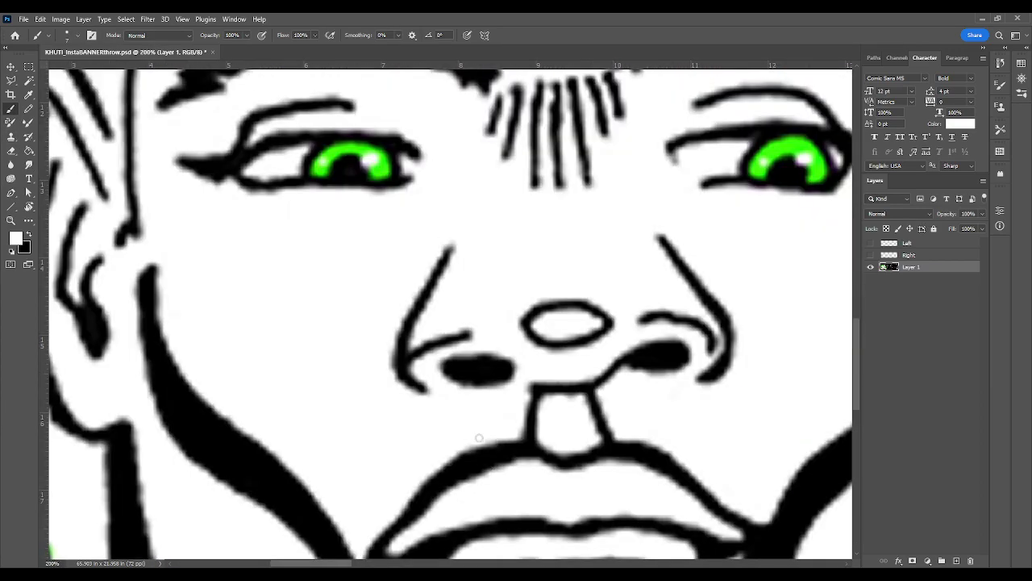
left_click_drag(482, 383, 395, 445)
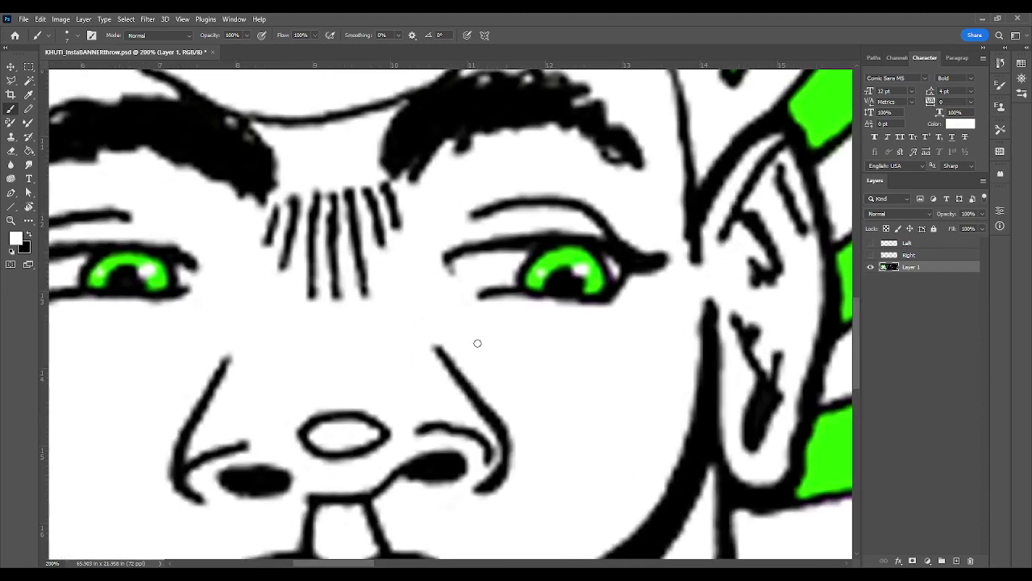
left_click_drag(515, 264, 564, 256)
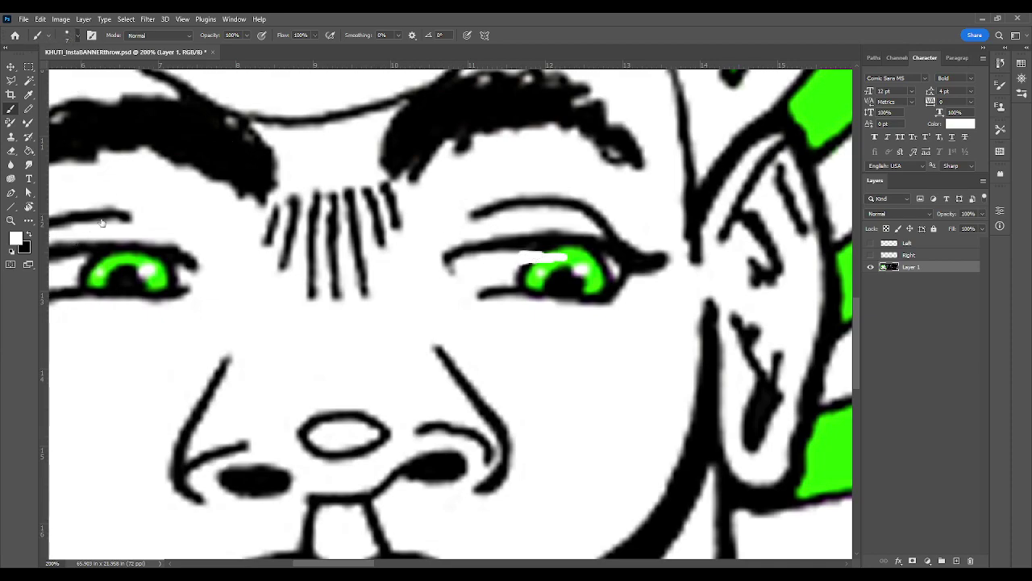
mouse_move(544, 259)
left_mouse_down()
mouse_move(512, 251)
mouse_move(581, 250)
mouse_move(609, 264)
mouse_move(588, 251)
mouse_move(556, 253)
mouse_move(592, 253)
mouse_move(574, 248)
mouse_move(539, 253)
mouse_move(537, 282)
mouse_move(514, 283)
mouse_move(525, 282)
left_mouse_up()
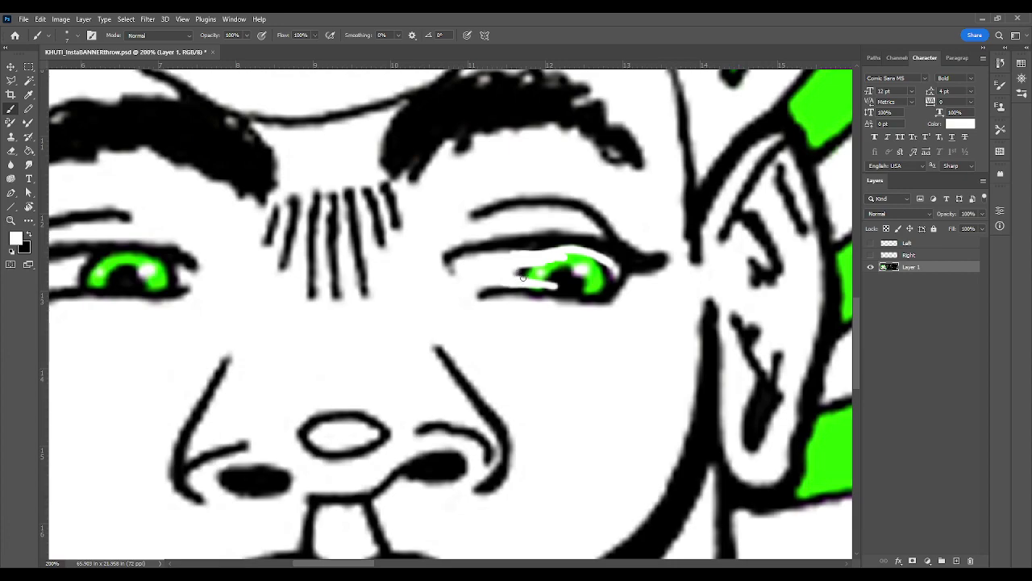
key("ctrl+z")
mouse_move(501, 282)
left_mouse_down()
mouse_move(546, 280)
mouse_move(518, 273)
mouse_move(525, 269)
mouse_move(553, 271)
left_mouse_up()
mouse_move(616, 273)
left_mouse_down()
mouse_move(526, 283)
mouse_move(609, 276)
mouse_move(610, 266)
mouse_move(616, 272)
mouse_move(587, 282)
mouse_move(591, 273)
mouse_move(533, 275)
mouse_move(588, 283)
mouse_move(560, 268)
mouse_move(517, 270)
mouse_move(550, 279)
mouse_move(583, 265)
mouse_move(569, 259)
mouse_move(598, 266)
left_mouse_up()
key("bracketright")
key("bracketleft")
key("bracketleft")
key("bracketleft")
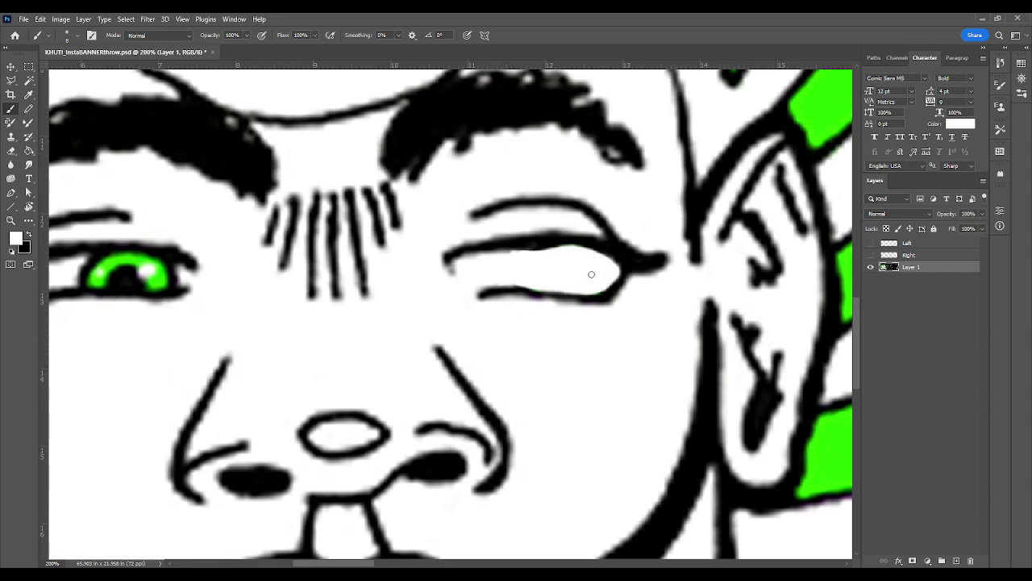
left_click_drag(555, 250, 509, 259)
left_click_drag(581, 253, 483, 262)
left_click_drag(574, 254, 476, 263)
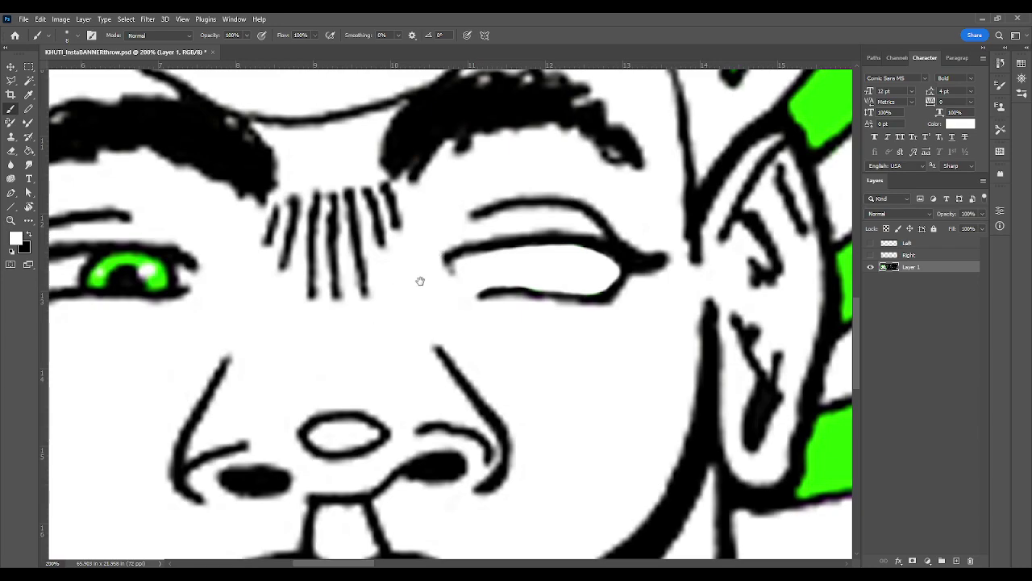
Paint the left-hand eye's iris over in white on Layer 1, up to the eyelid outlines
left_click_drag(417, 277, 621, 281)
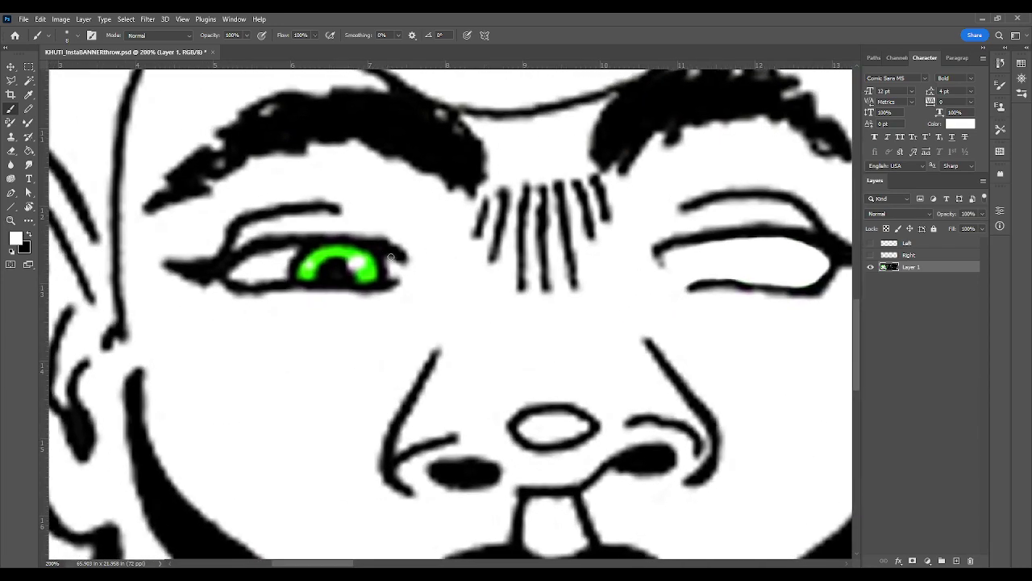
mouse_move(388, 262)
left_mouse_down()
mouse_move(330, 246)
mouse_move(285, 256)
mouse_move(377, 256)
left_mouse_up()
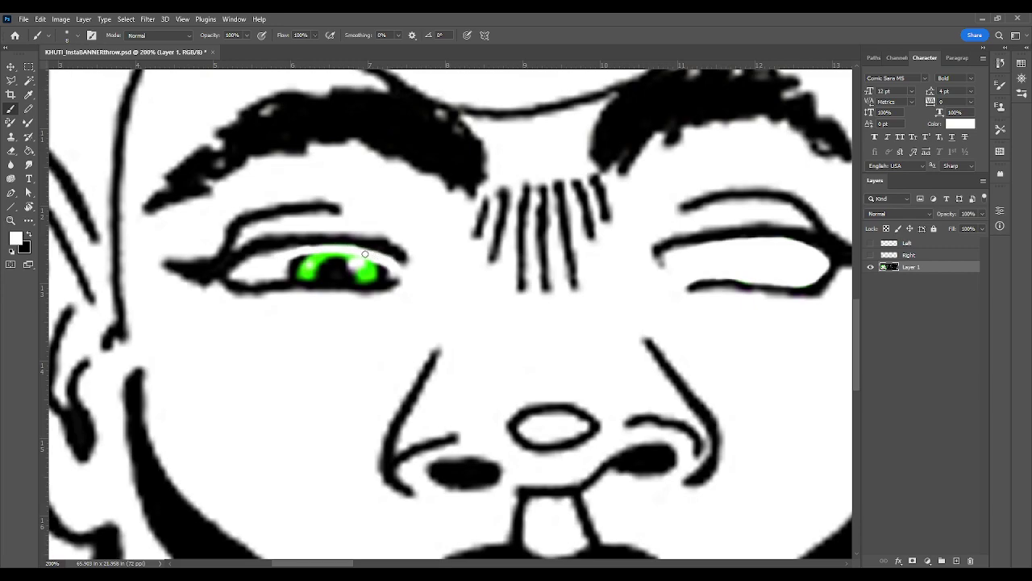
mouse_move(303, 251)
left_mouse_down()
mouse_move(281, 275)
mouse_move(400, 271)
mouse_move(367, 282)
mouse_move(315, 275)
left_mouse_up()
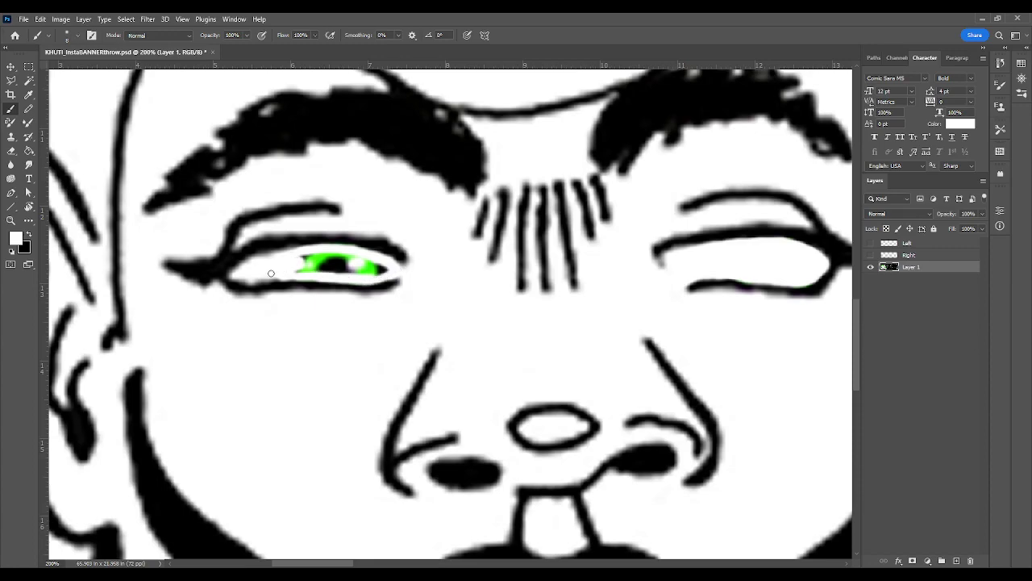
mouse_move(245, 280)
left_mouse_down()
mouse_move(304, 259)
mouse_move(297, 271)
mouse_move(341, 259)
mouse_move(324, 261)
mouse_move(365, 265)
mouse_move(381, 268)
left_mouse_up()
key("bracketright")
key("bracketleft")
key("bracketleft")
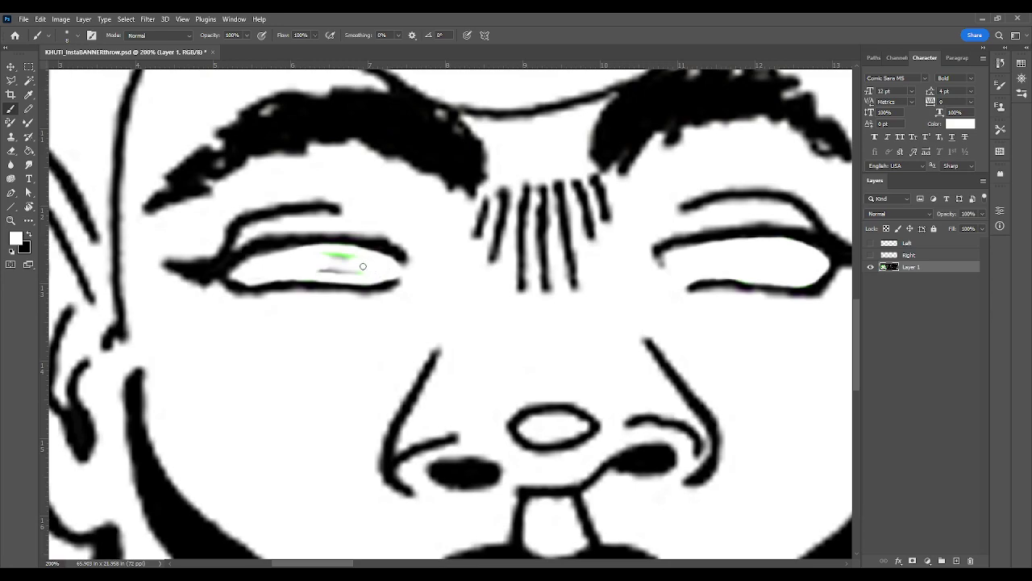
mouse_move(362, 259)
left_mouse_down()
mouse_move(324, 267)
mouse_move(339, 255)
left_mouse_up()
Show the Left and Right iris layers again over the blank eyes
key("ctrl+minus")
key("ctrl+minus")
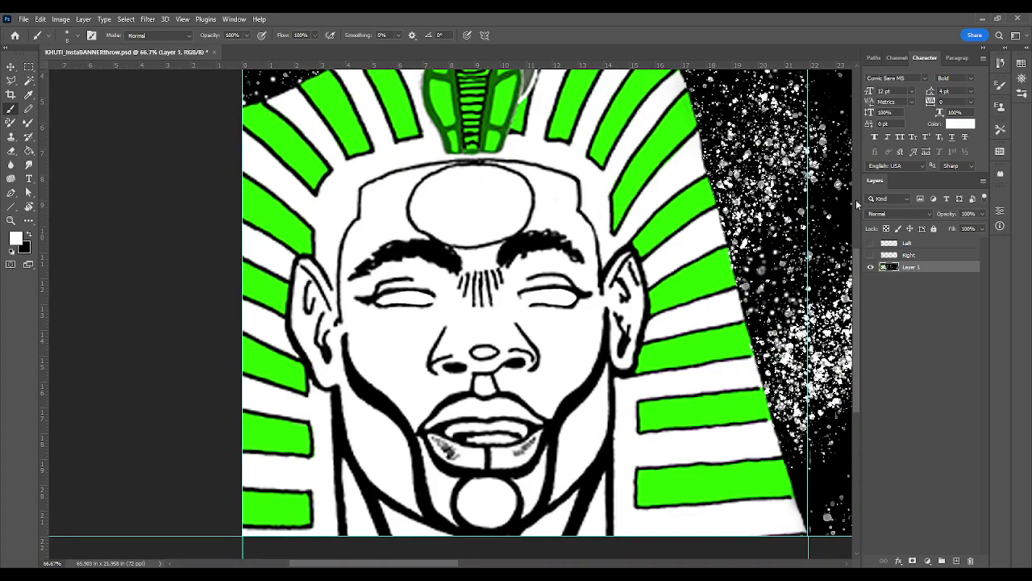
left_click_drag(871, 243, 871, 256)
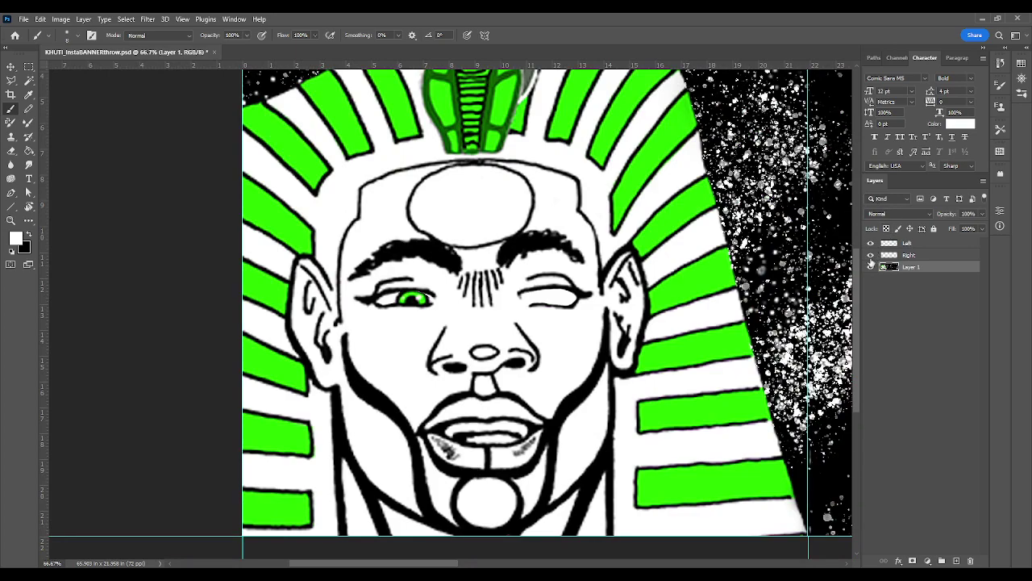
Rotate the iris on the Left layer by 180° and shift it slightly toward the nose
left_click(907, 243)
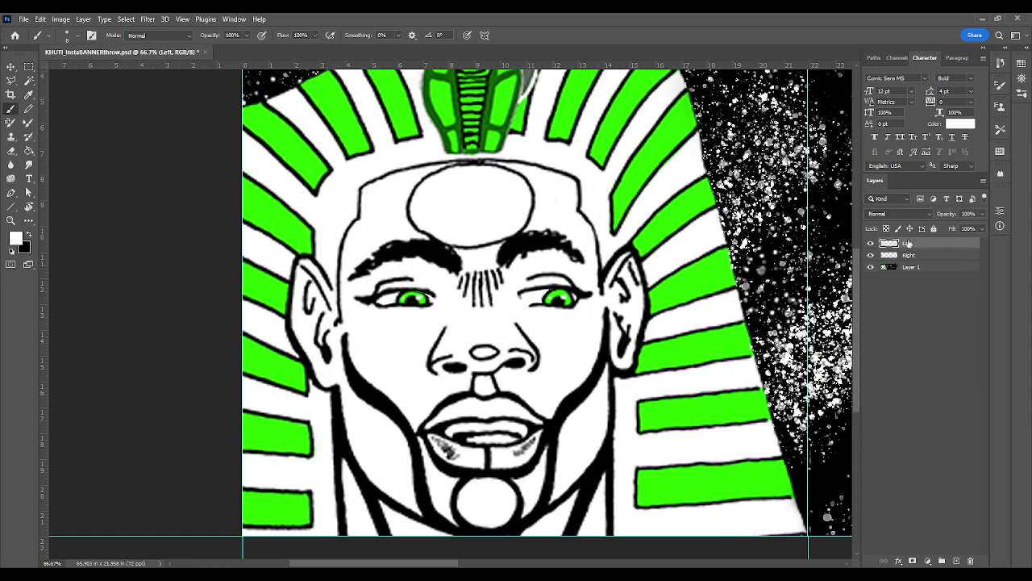
key("ctrl+t")
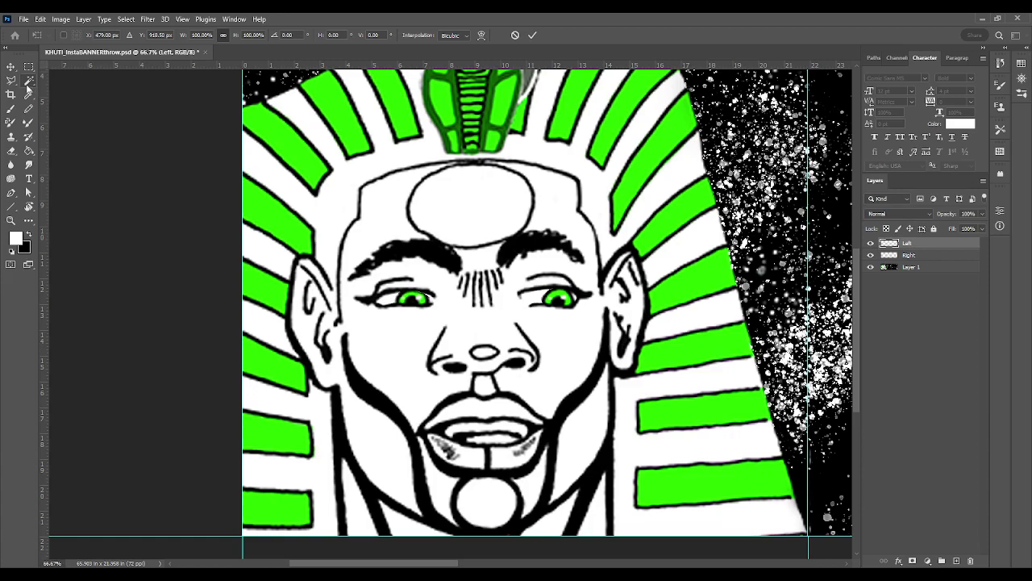
left_click(10, 66)
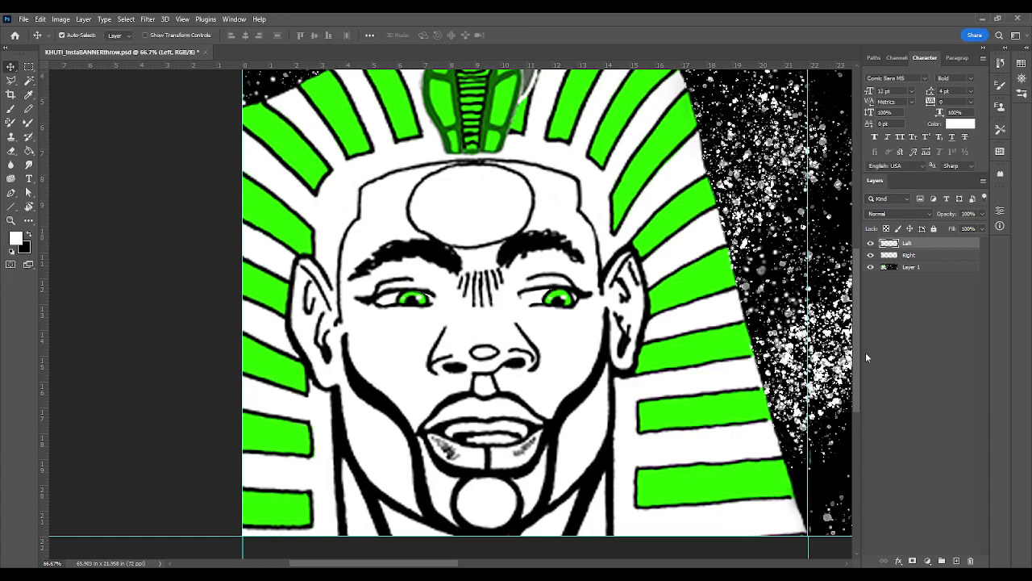
key("ctrl+t")
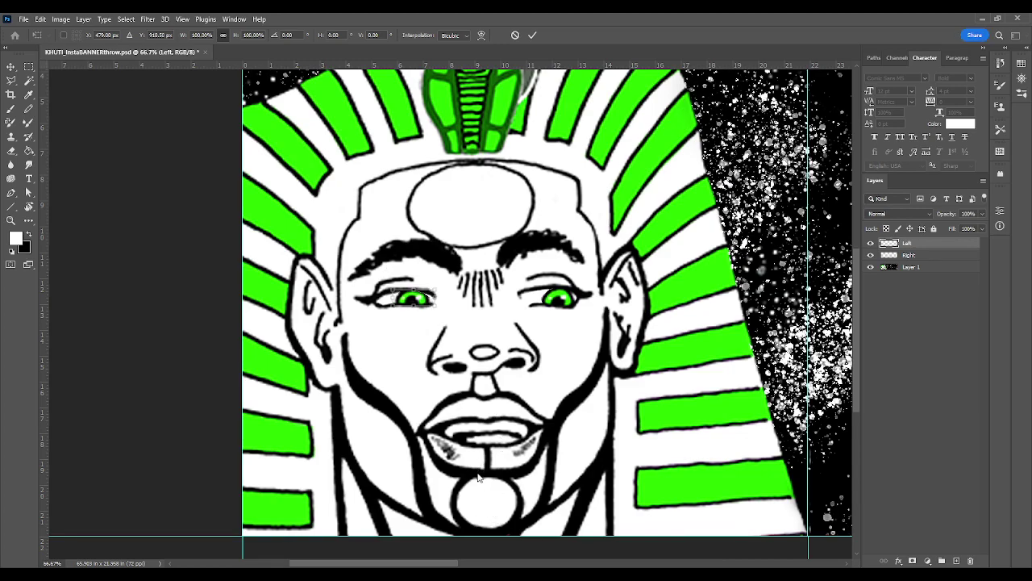
key("ctrl+shift+h")
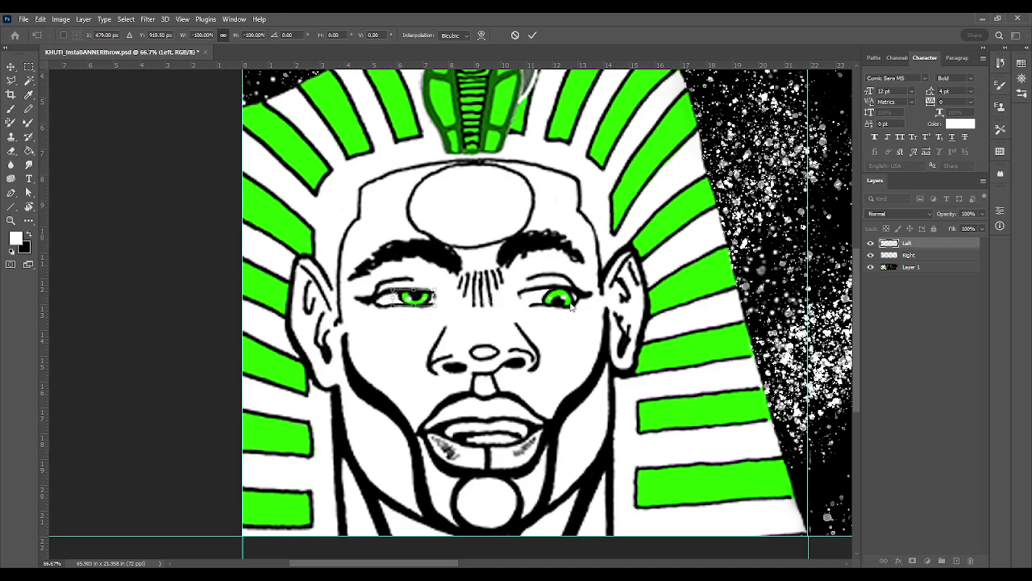
key("Return")
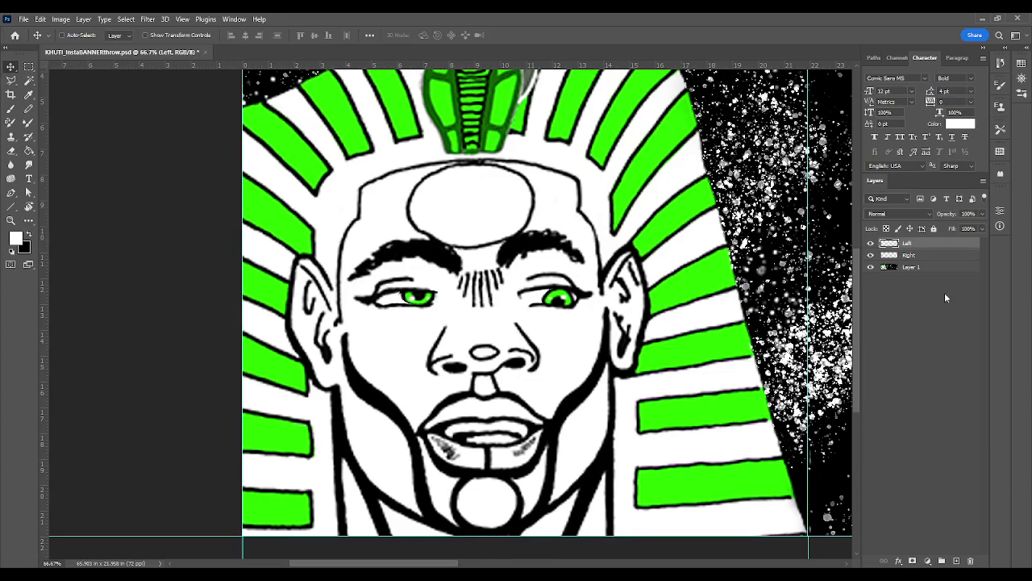
Rotate the iris on the Right layer by 180°
left_click(922, 255)
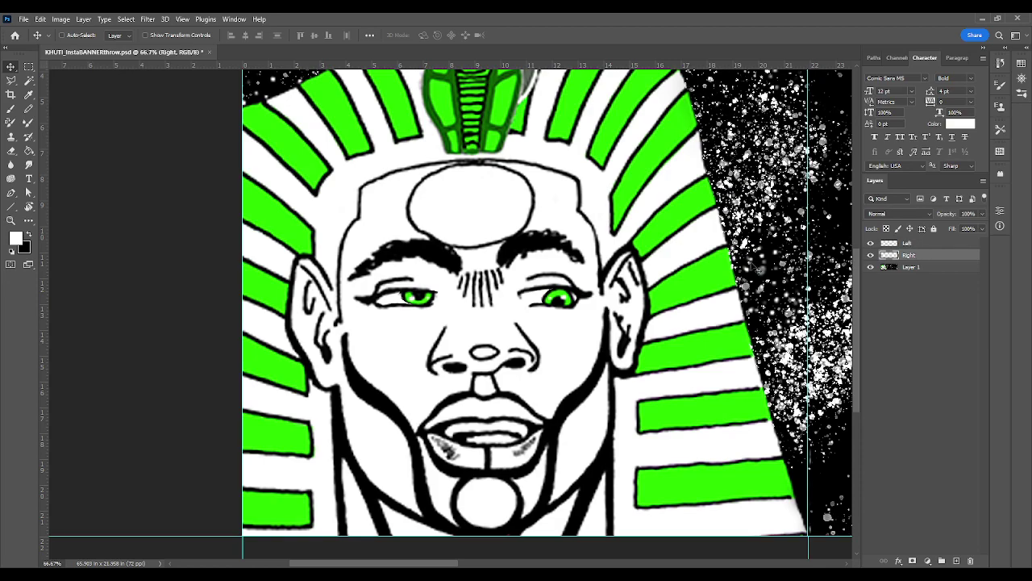
key("ctrl+t")
scroll(542, 337, "up", 1)
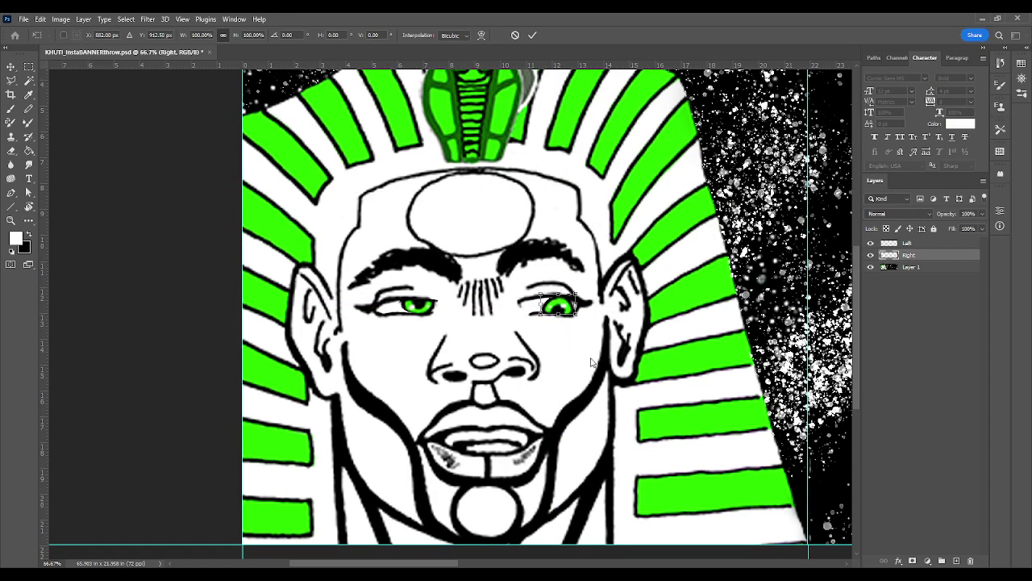
right_click(591, 481)
left_click(563, 402)
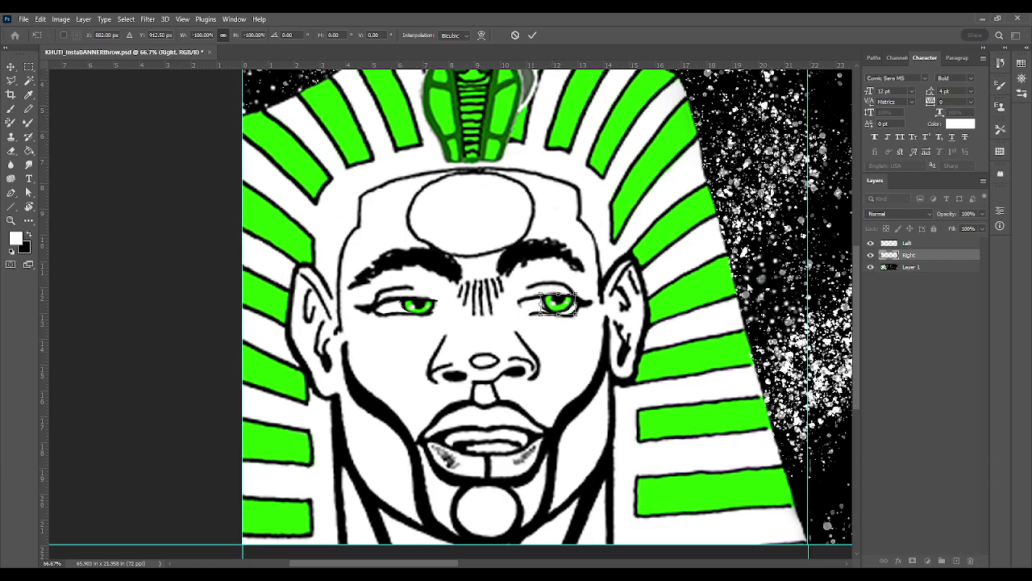
Nudge the rotated iris on the Right layer slightly down and outward toward the outer corner of the eye
key("Down")
key("Down")
key("Down")
key("Down")
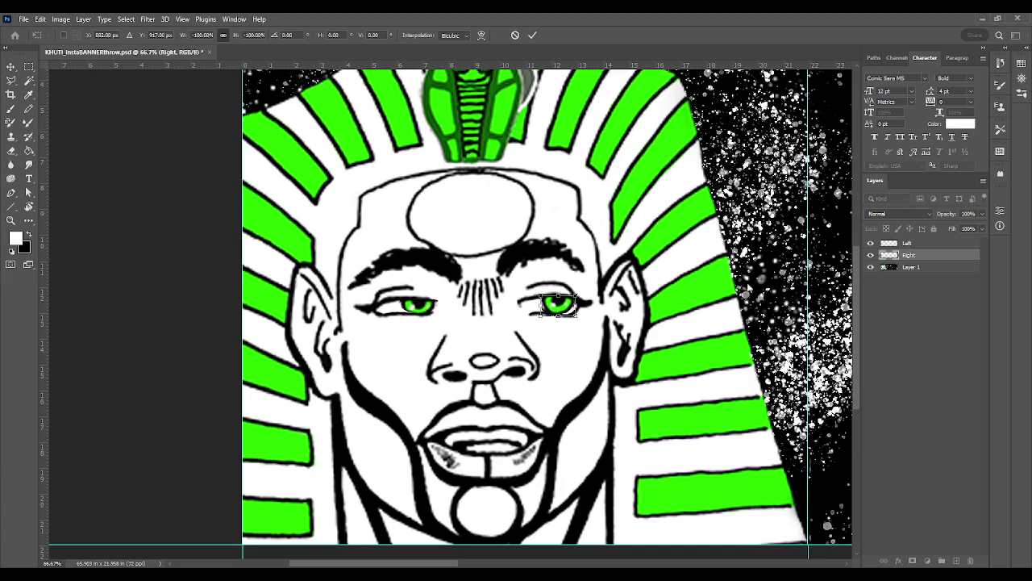
key("Down")
key("Right")
key("Right")
key("Right")
key("Right")
key("Right")
key("Right")
key("Right")
key("Right")
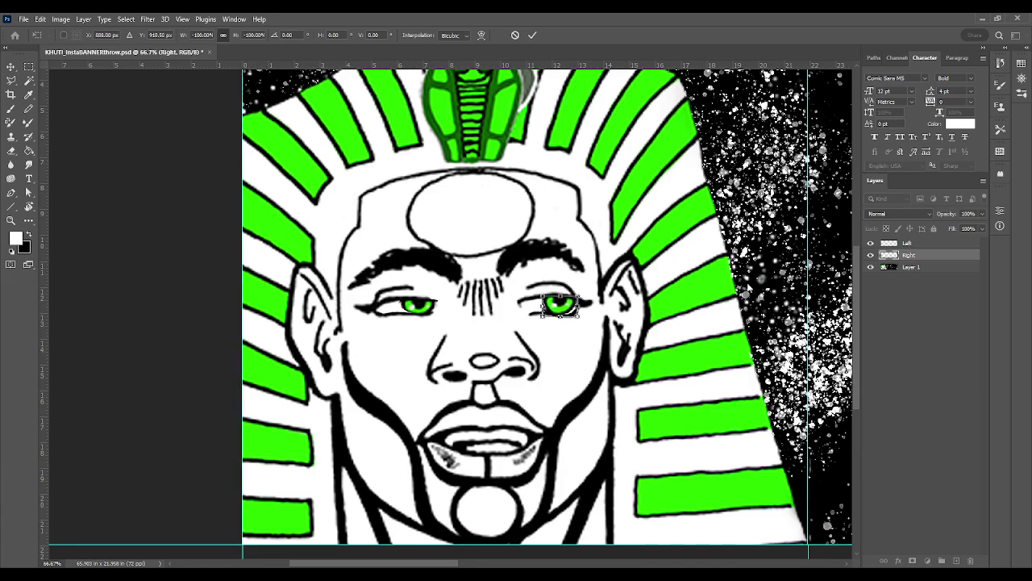
key("Right")
key("Right")
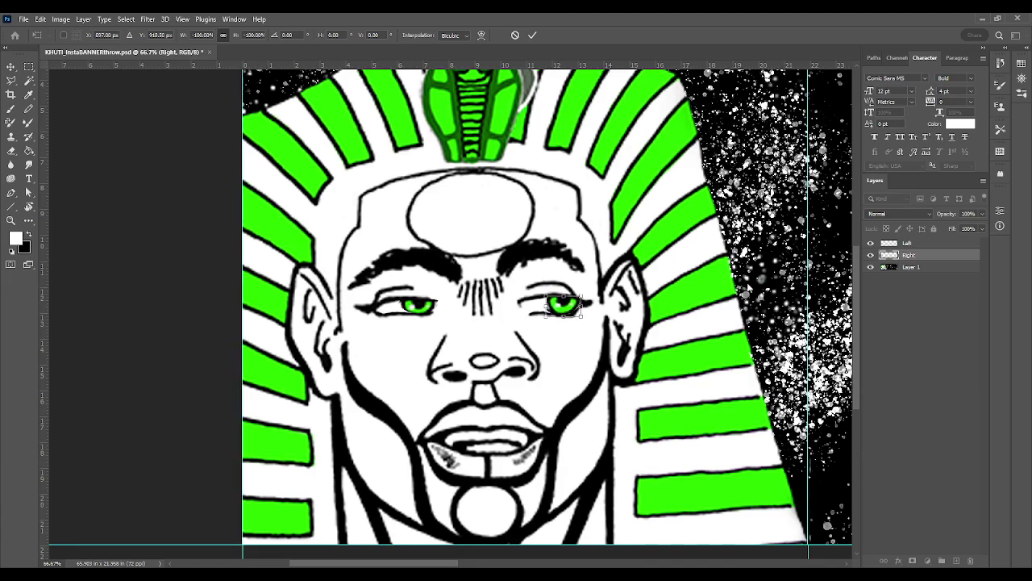
key("Right")
key("Down")
key("Left")
key("Return")
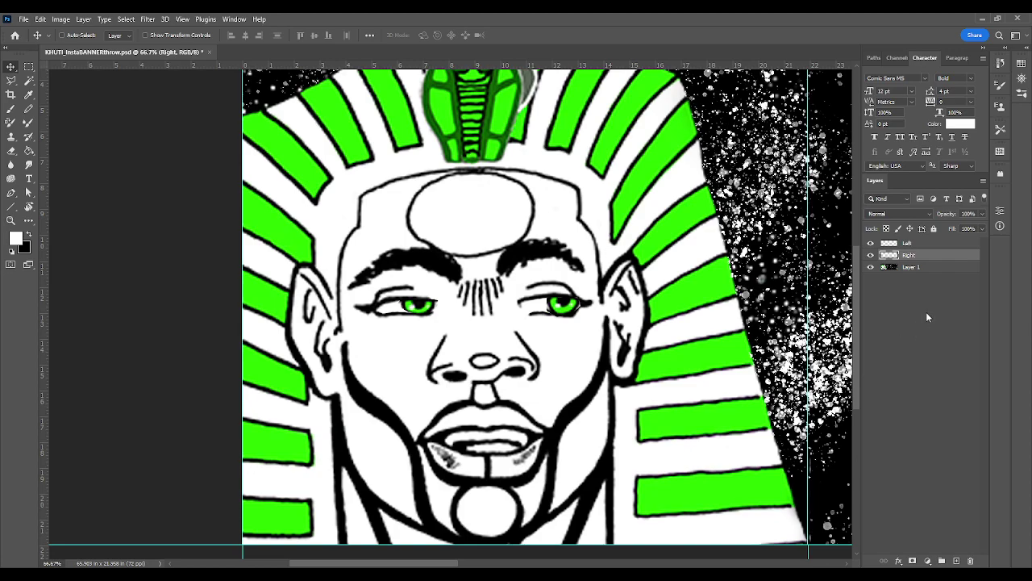
Merge the Left, Right and Layer 1 layers into a single layer
left_click(947, 269, "shift")
left_click(947, 244)
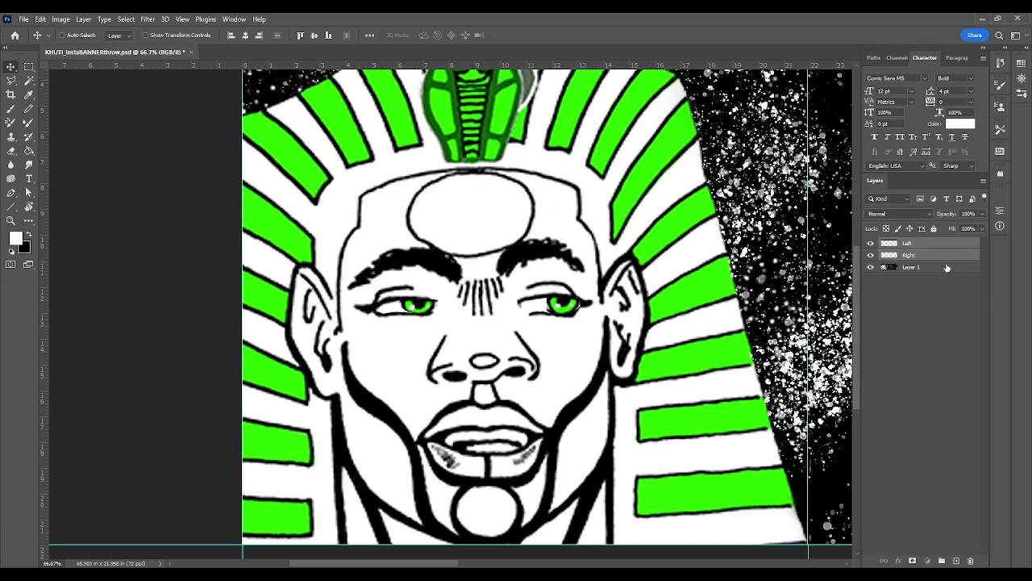
left_click(947, 267)
left_click(948, 244)
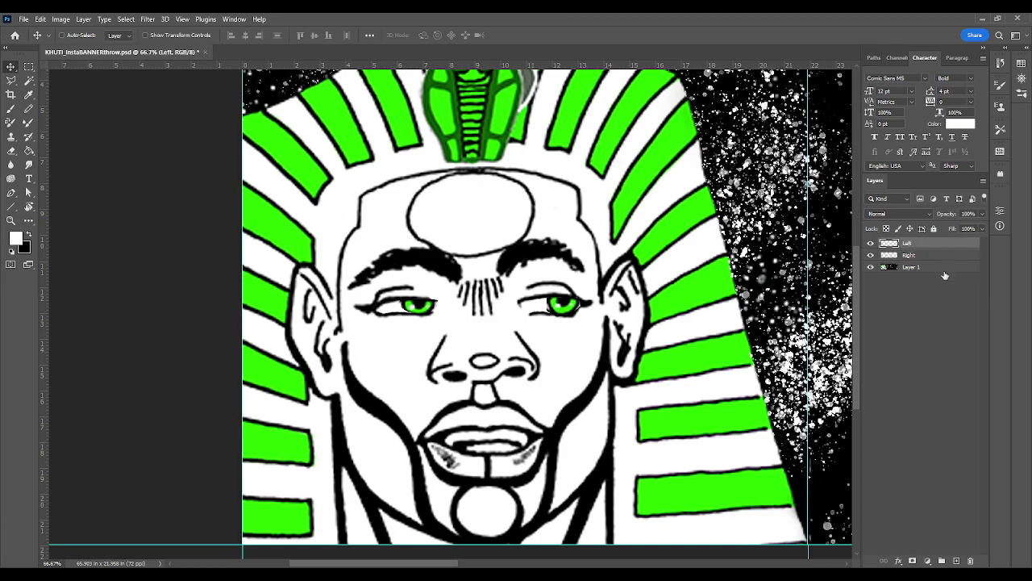
left_click(944, 269, "shift")
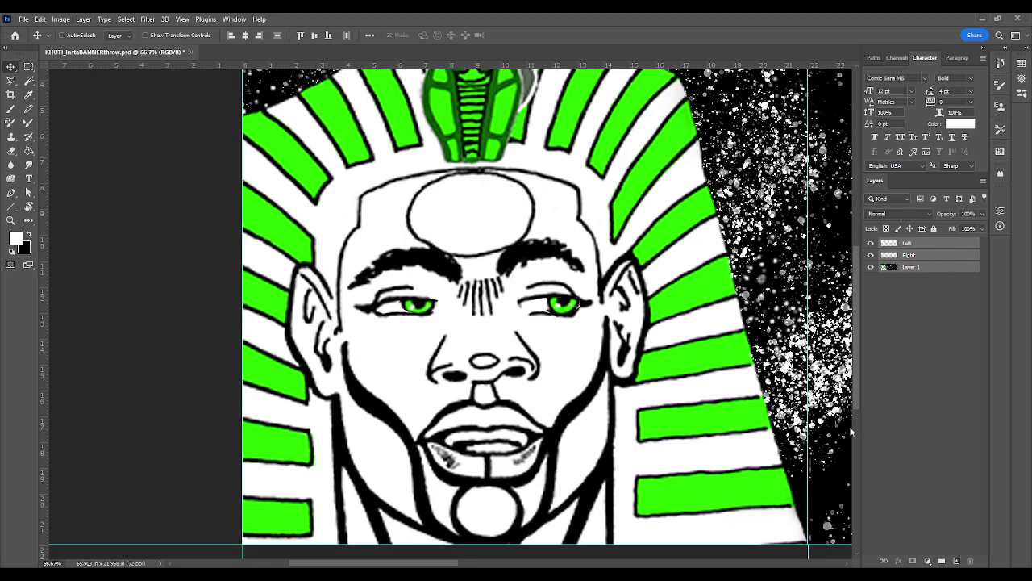
key("ctrl+e")
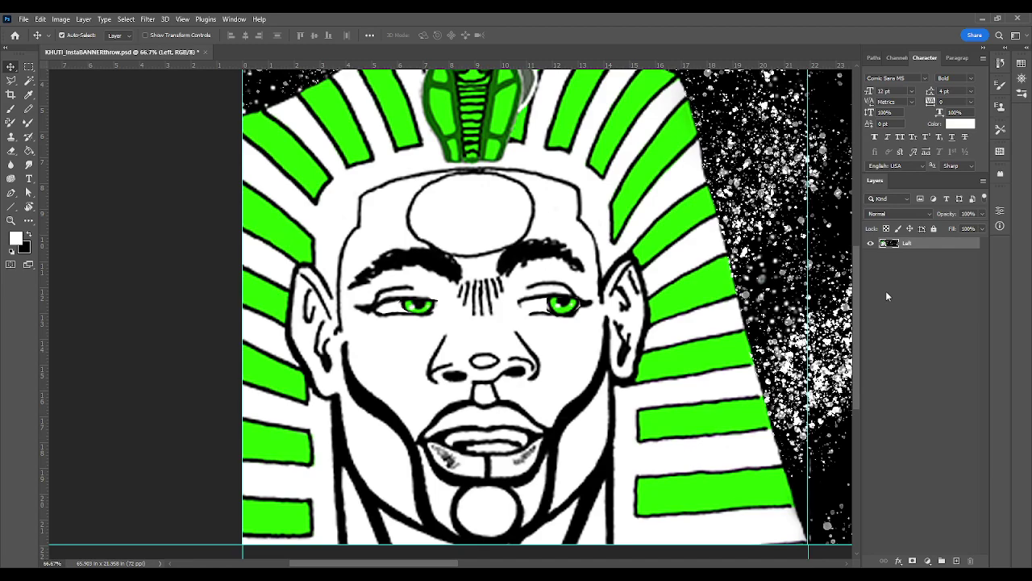
Clean the stray edges around the left-hand eye's iris with white, and redraw the iris and eyelid outlines in black
key("ctrl+plus")
key("ctrl+plus")
key("ctrl+plus")
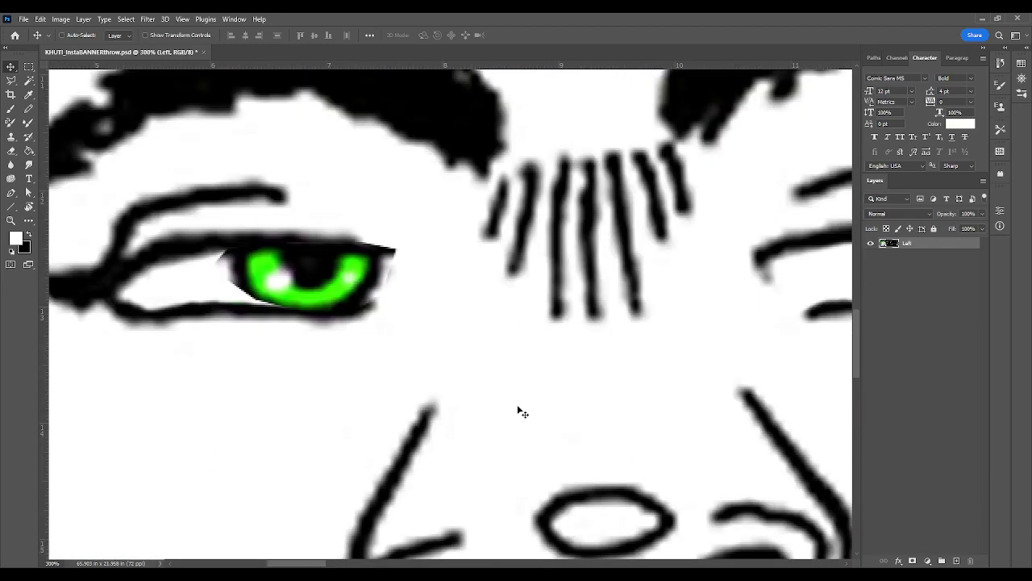
key("b")
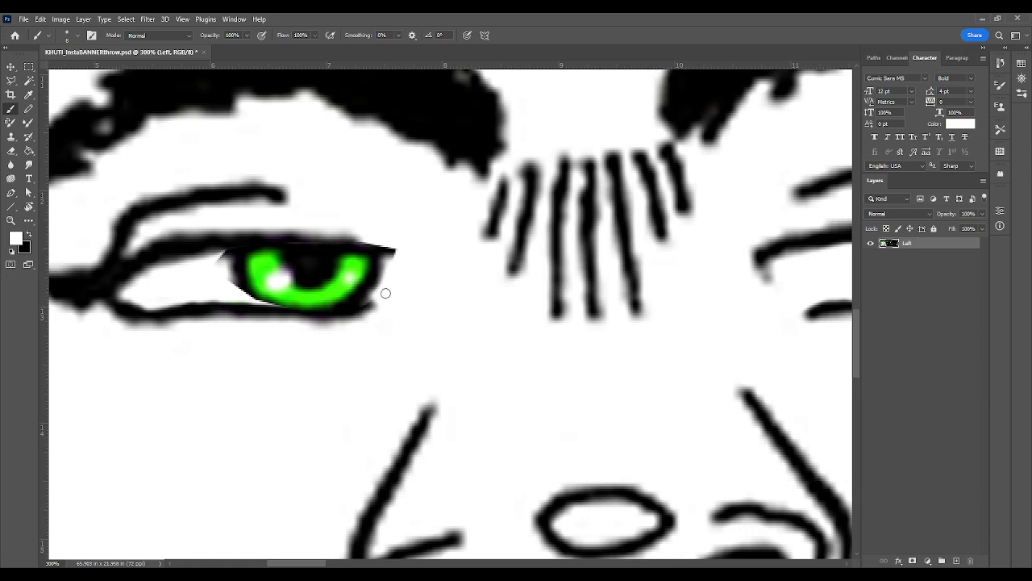
mouse_move(216, 261)
left_mouse_down()
mouse_move(227, 285)
mouse_move(231, 272)
mouse_move(218, 262)
left_mouse_up()
key("x")
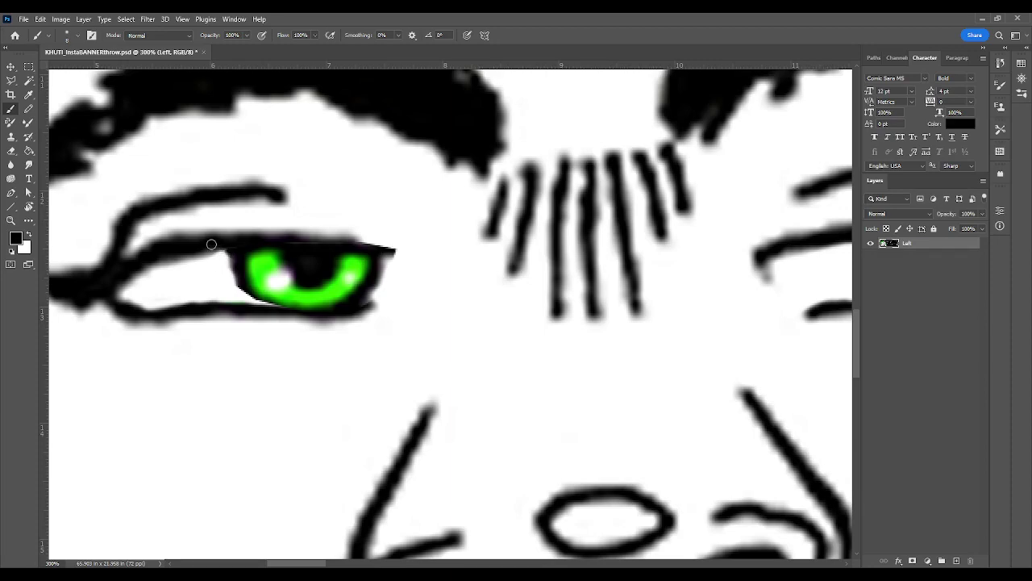
mouse_move(235, 248)
left_mouse_down()
mouse_move(244, 296)
mouse_move(260, 300)
mouse_move(246, 312)
mouse_move(245, 288)
mouse_move(253, 304)
left_mouse_up()
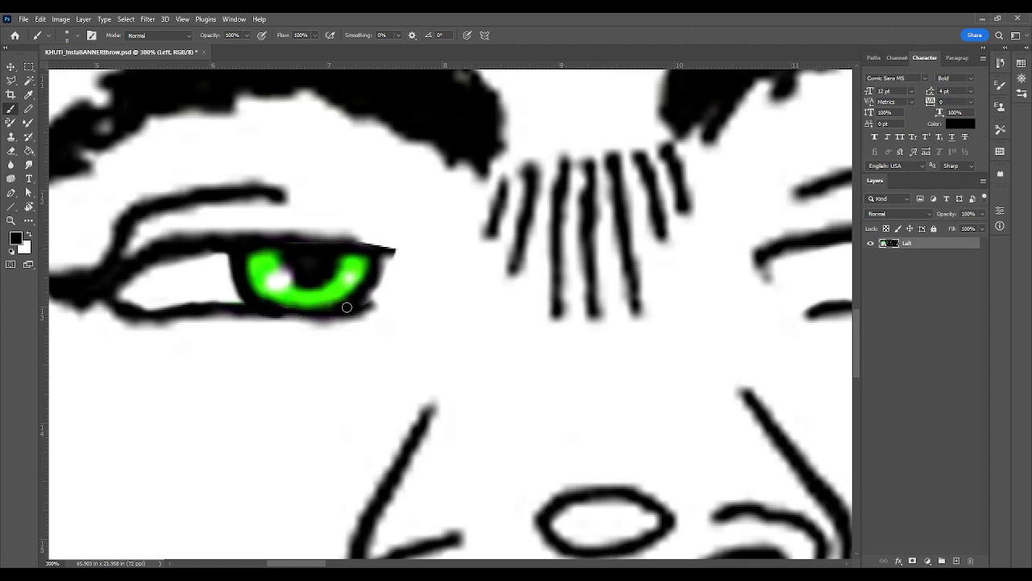
mouse_move(350, 310)
left_mouse_down()
mouse_move(280, 314)
mouse_move(364, 302)
mouse_move(349, 307)
mouse_move(371, 289)
mouse_move(343, 242)
mouse_move(392, 250)
mouse_move(277, 238)
left_mouse_up()
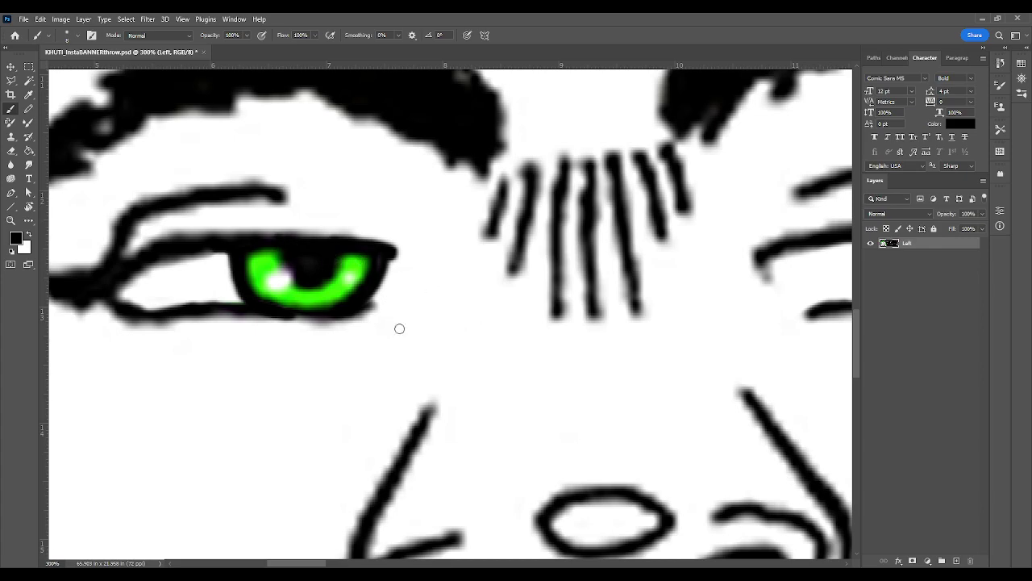
mouse_move(308, 325)
left_mouse_down()
mouse_move(292, 318)
mouse_move(358, 302)
mouse_move(211, 304)
mouse_move(250, 305)
mouse_move(232, 302)
left_mouse_up()
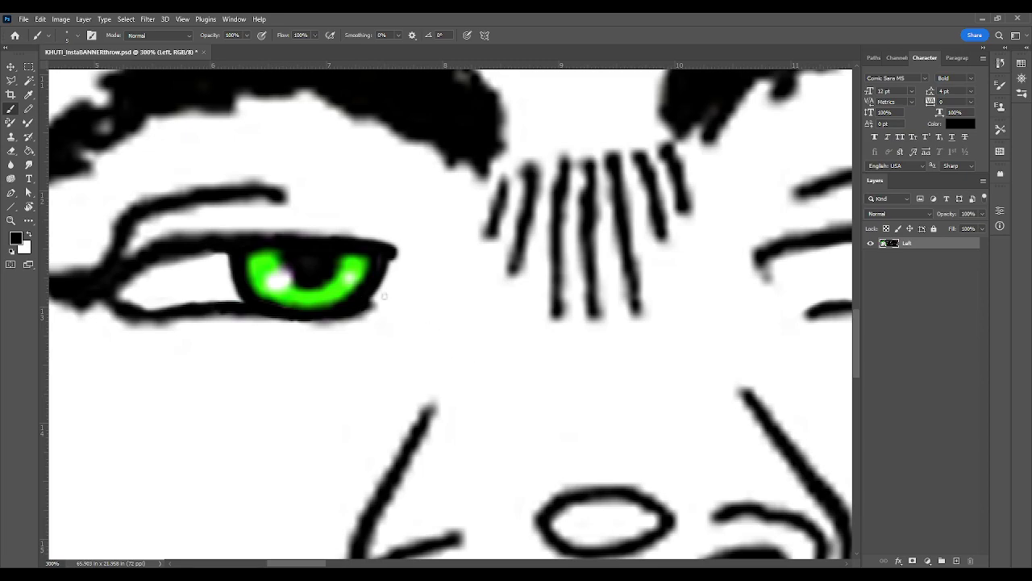
Paint the gaps along the upper, outer and lower edges of the right-hand eye's iris in black
left_click_drag(451, 293, 223, 337)
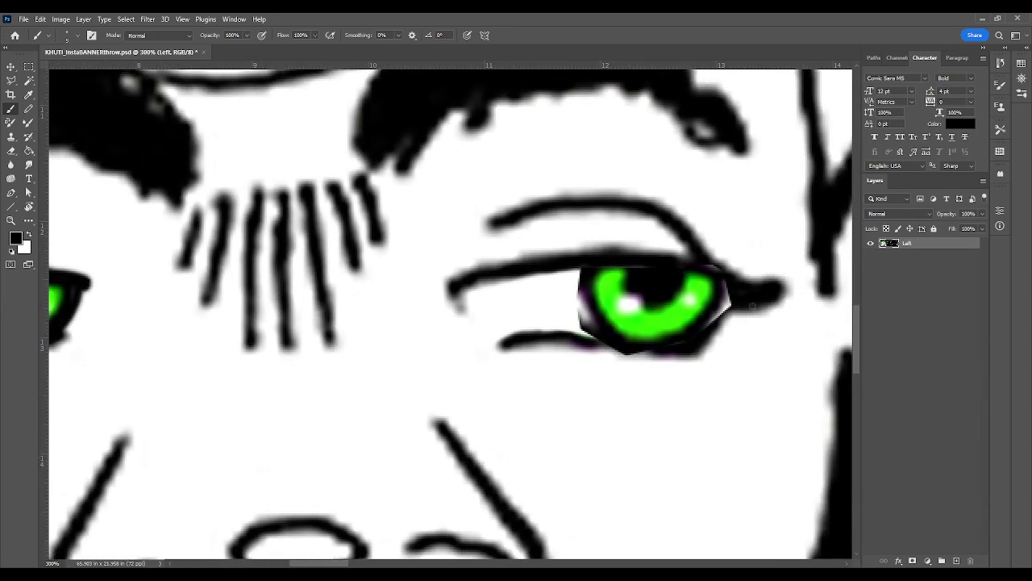
mouse_move(726, 287)
left_mouse_down()
mouse_move(706, 327)
mouse_move(725, 307)
left_mouse_up()
mouse_move(721, 271)
left_mouse_down()
mouse_move(588, 266)
mouse_move(600, 331)
mouse_move(626, 350)
mouse_move(597, 345)
mouse_move(662, 351)
mouse_move(629, 350)
left_mouse_up()
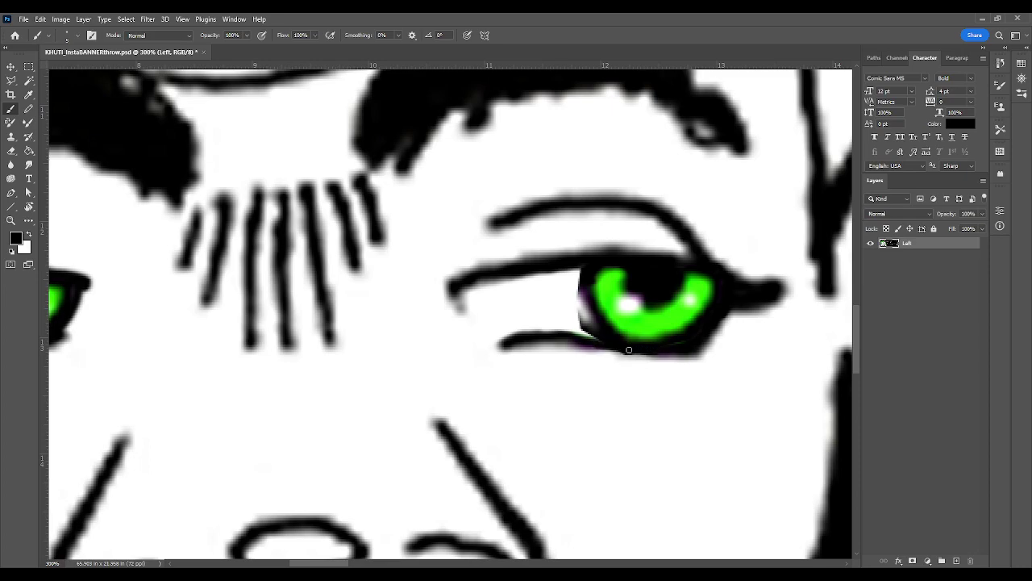
Clean the inner side of the right-hand eye's iris with white and redraw its outline and lower lid in black
key("x")
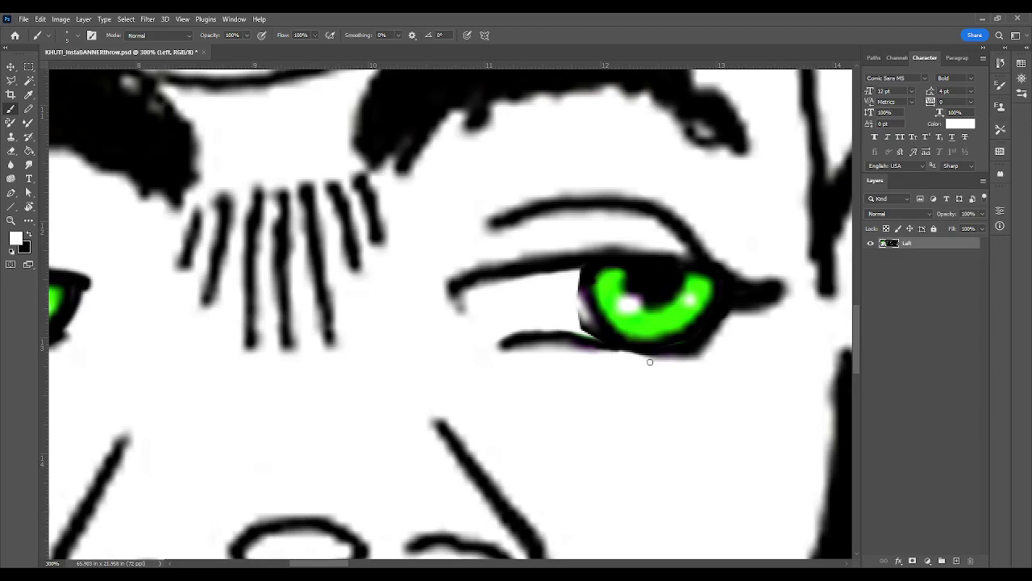
mouse_move(580, 308)
left_mouse_down()
mouse_move(590, 332)
mouse_move(580, 272)
mouse_move(580, 302)
mouse_move(600, 338)
left_mouse_up()
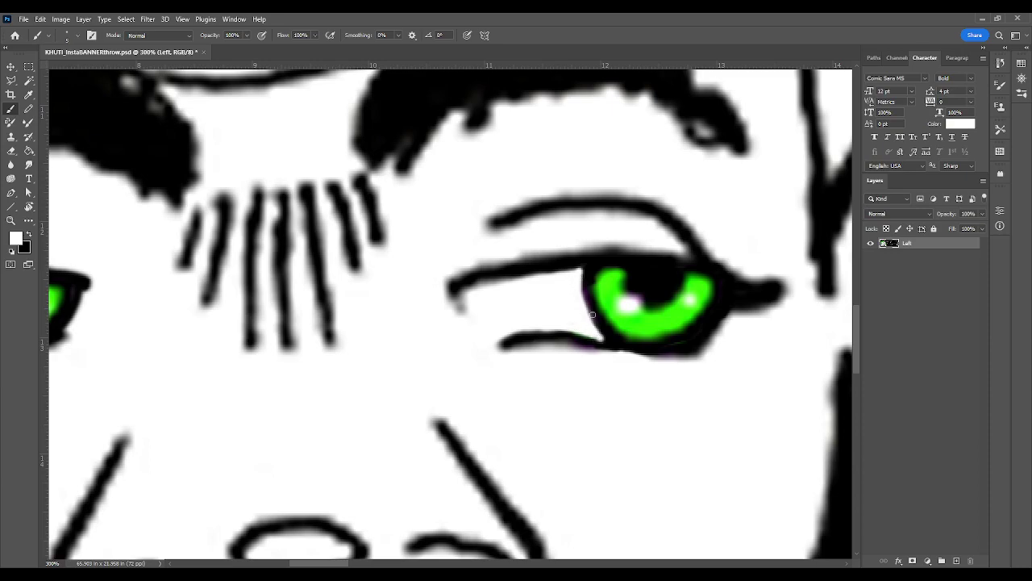
key("x")
left_click_drag(639, 348, 607, 346)
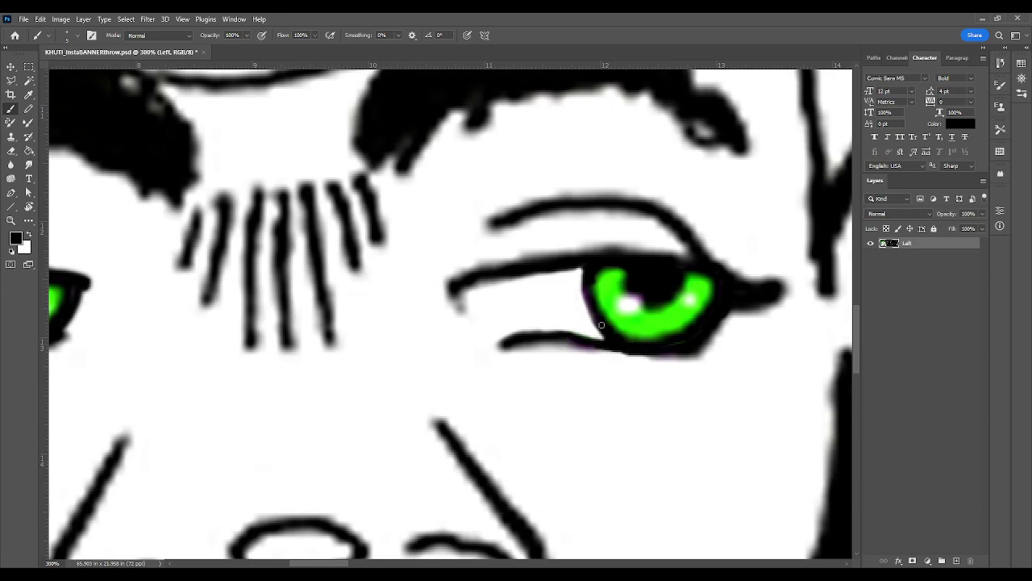
mouse_move(586, 267)
left_mouse_down()
mouse_move(583, 297)
mouse_move(606, 337)
left_mouse_up()
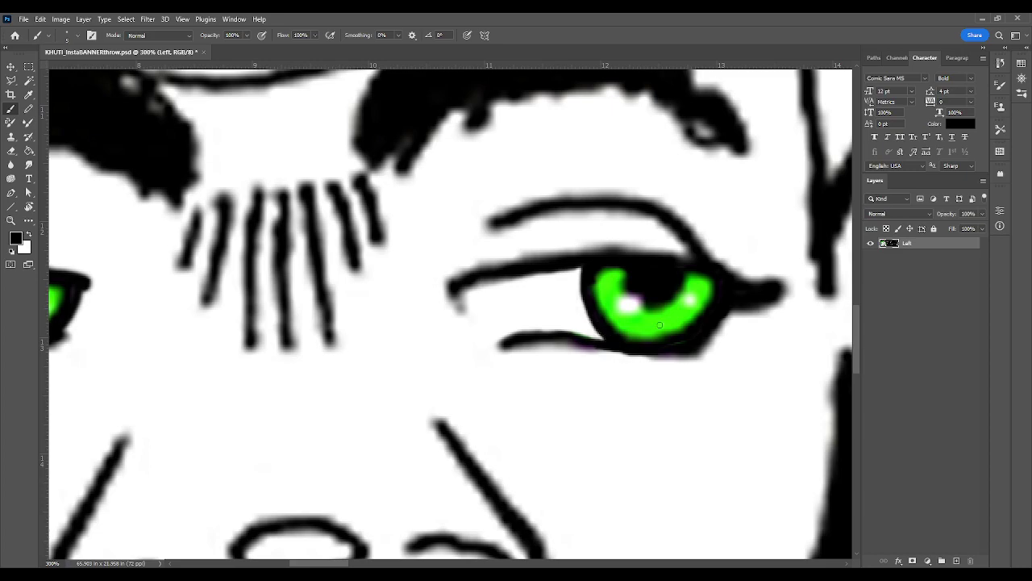
left_click(645, 366)
Save the banner document
key("ctrl+0")
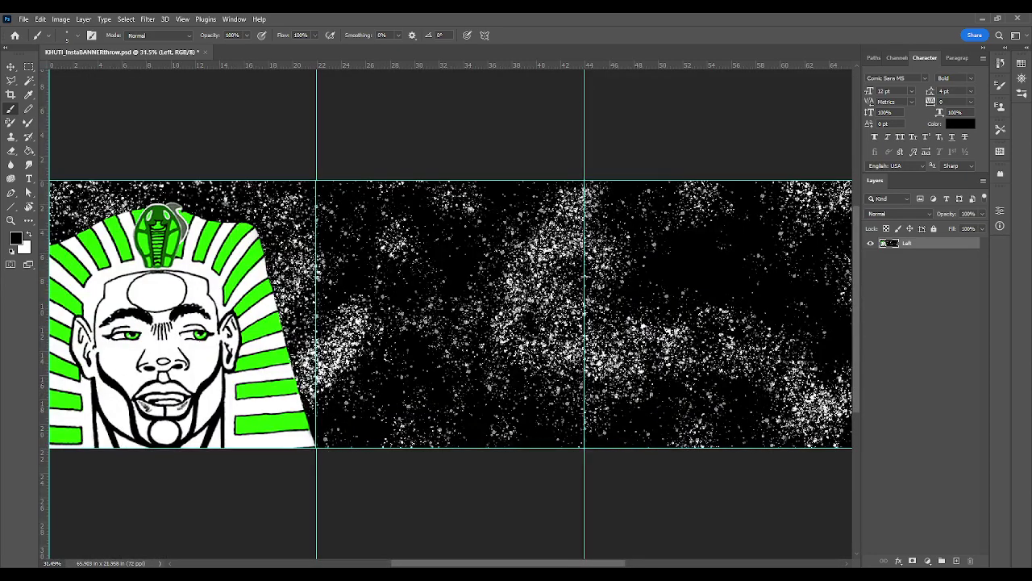
key("ctrl+s")
Sample the headdress's bright green as the brush colour and add a new layer above the merged artwork
key("i")
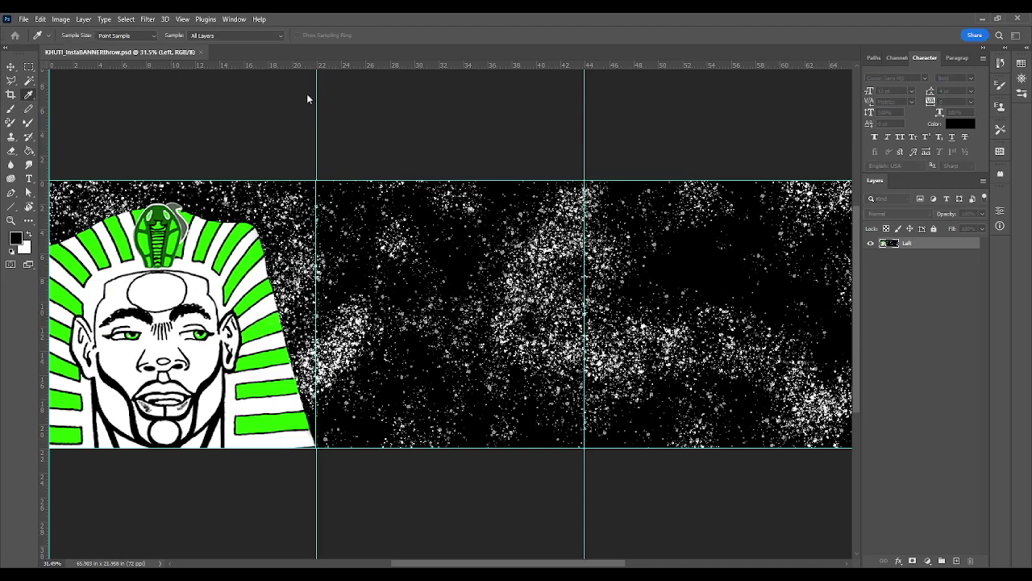
key("b")
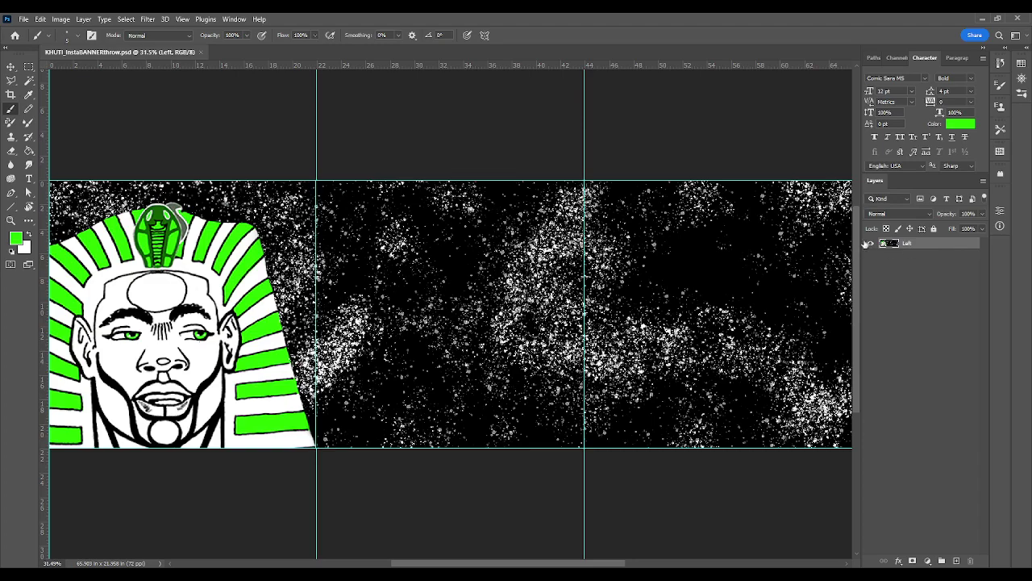
left_click(957, 560)
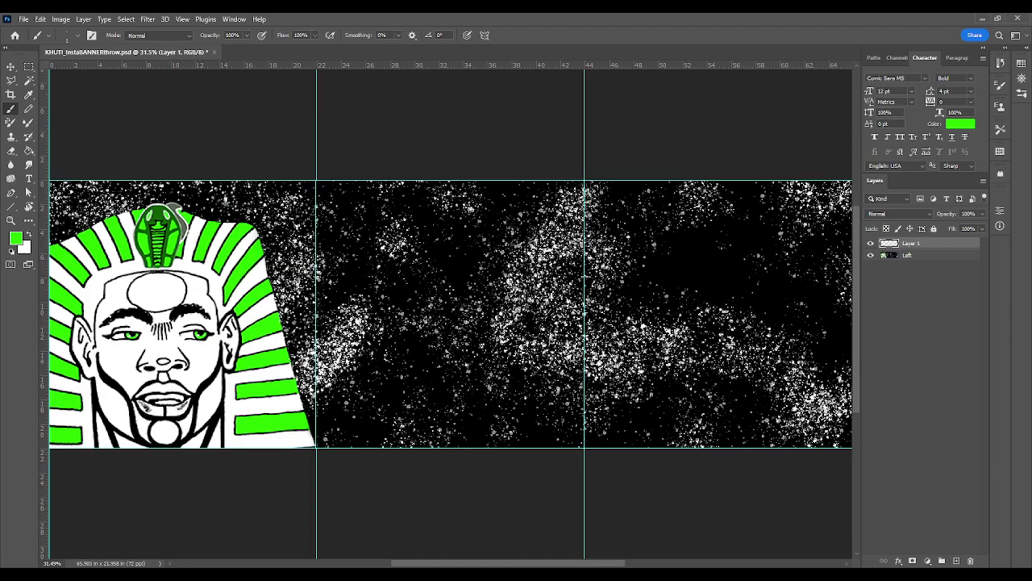
Paint one large soft green glow in the centre of the banner's middle section with an 800 px brush
key("bracketright")
key("bracketright")
key("bracketright")
key("bracketright")
key("bracketright")
key("bracketright")
key("bracketright")
key("bracketright")
left_click(433, 301)
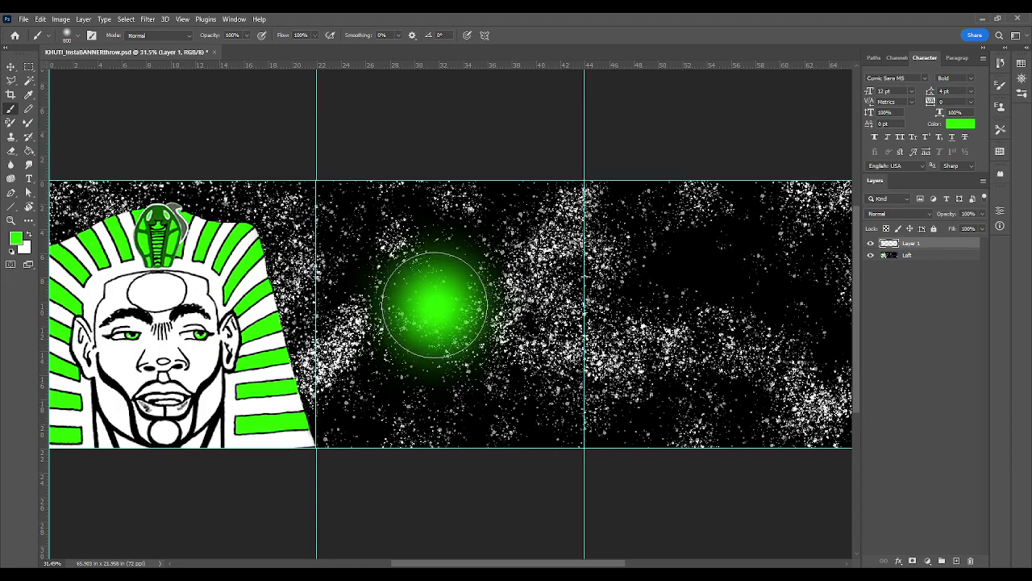
left_click(435, 307)
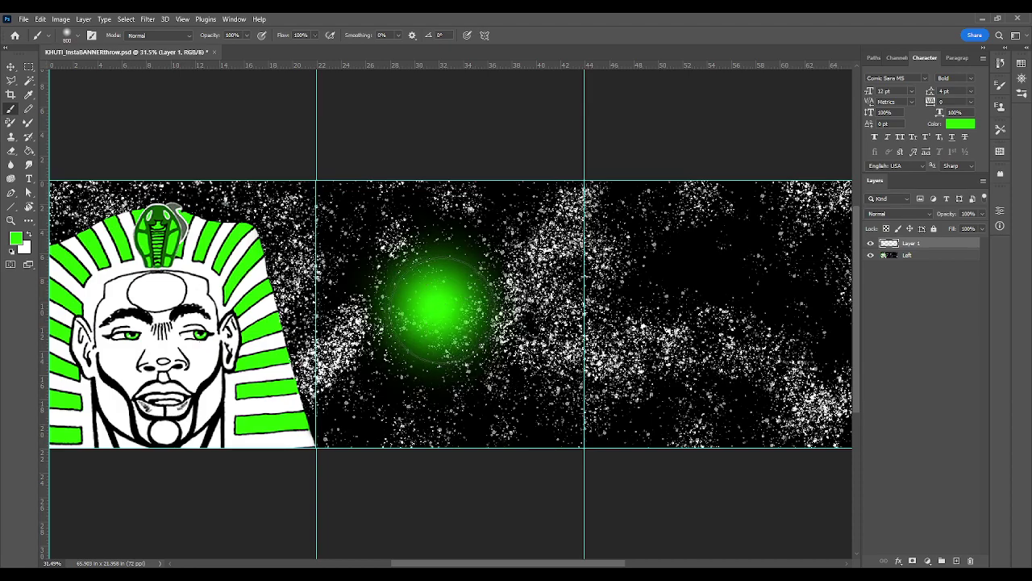
Add three small soft green spots around the large glow, reducing the brush to 175 px
key("bracketleft")
key("bracketleft")
key("bracketleft")
key("bracketleft")
key("bracketleft")
key("bracketleft")
key("bracketleft")
left_click(463, 366)
left_click(486, 255)
key("bracketleft")
left_click(371, 247)
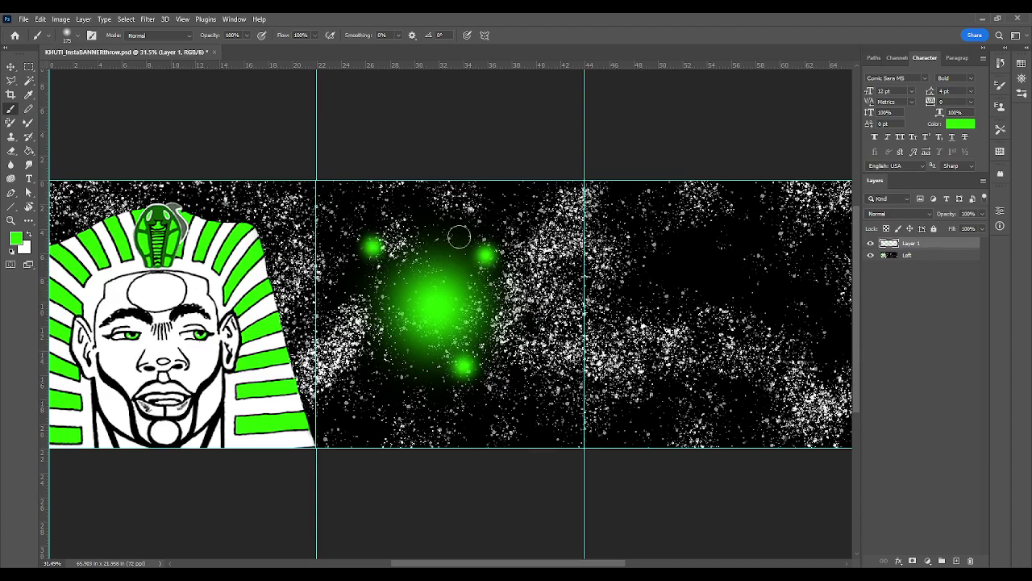
Scatter medium soft green spots around the middle section, enlarging the brush to 400 px
key("bracketright")
key("bracketright")
key("bracketright")
left_click(395, 273)
key("bracketright")
left_click(525, 354)
left_click(526, 354)
left_click(539, 233)
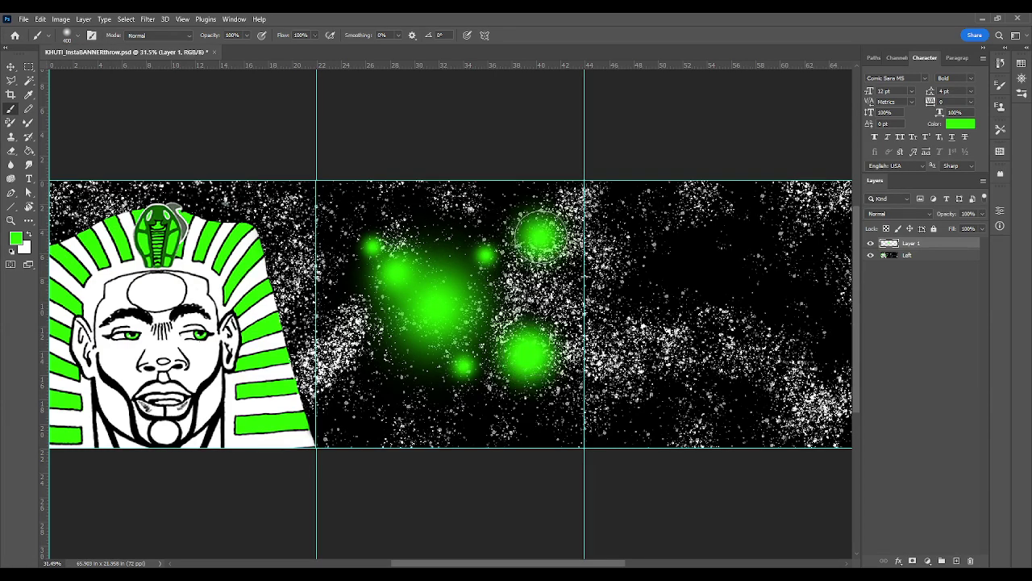
left_click(419, 377)
left_click(478, 190)
Fill the middle section with more large overlapping green glows using an 800 px brush
key("bracketright")
key("bracketright")
key("bracketright")
key("bracketright")
left_click(436, 203)
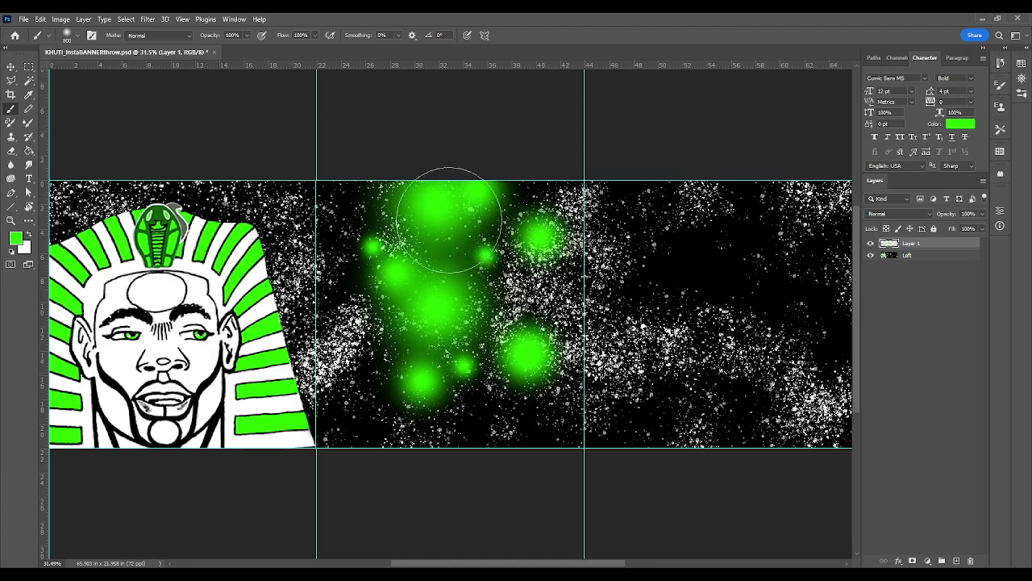
left_click(534, 322)
left_click(363, 290)
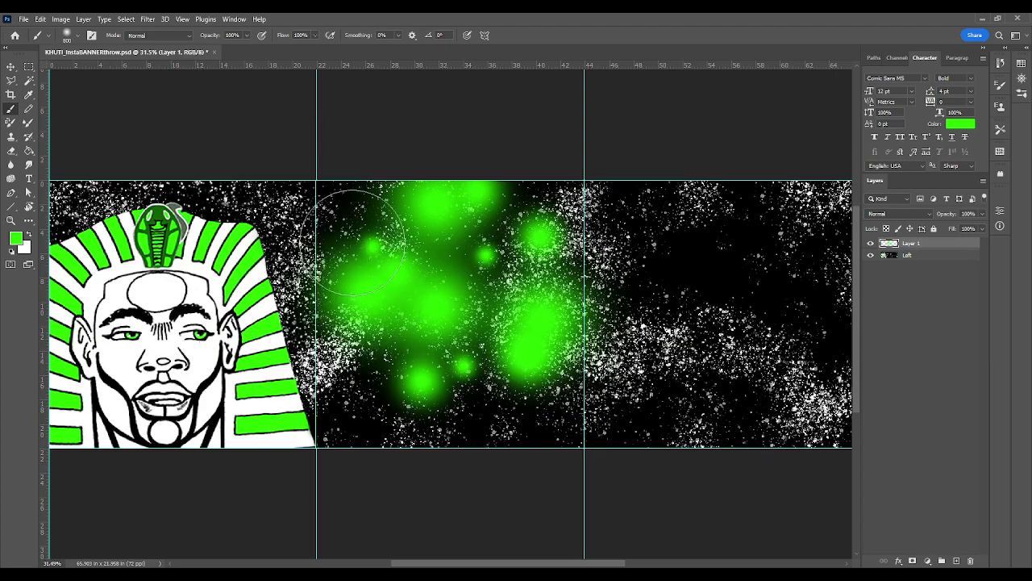
left_click(363, 205)
left_click(508, 399)
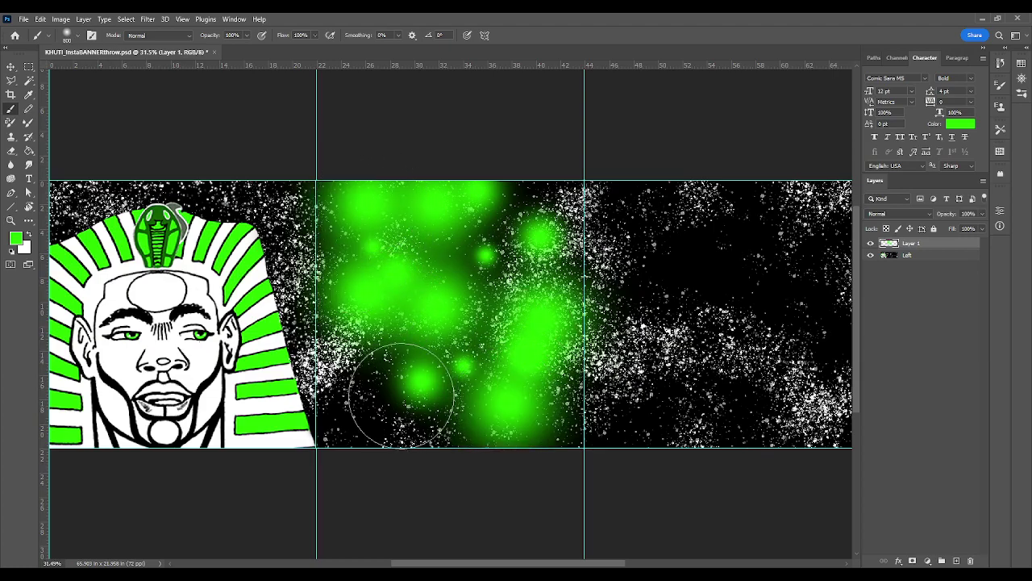
left_click(407, 391)
Paint more large soft green glows with the 800 px brush, merging the middle section's spots and crossing into the right section
left_click(595, 345)
left_click(592, 413)
left_click(624, 271)
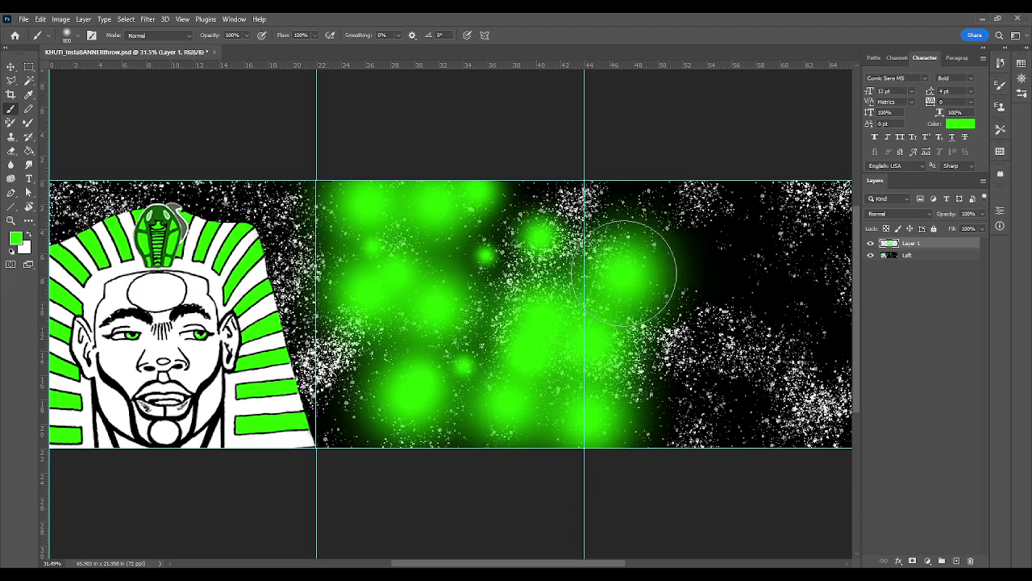
left_click(567, 219)
left_click(527, 241)
mouse_move(527, 241)
left_mouse_down()
mouse_move(504, 289)
mouse_move(484, 296)
mouse_move(510, 330)
mouse_move(455, 335)
mouse_move(447, 374)
mouse_move(393, 415)
left_mouse_up()
left_click(400, 456)
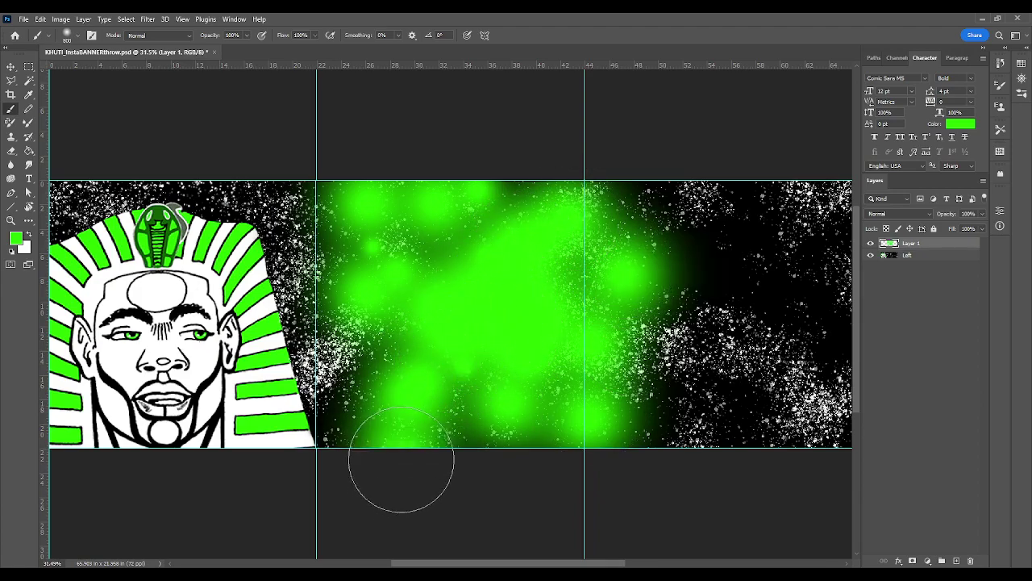
left_click(480, 444)
left_click(395, 353)
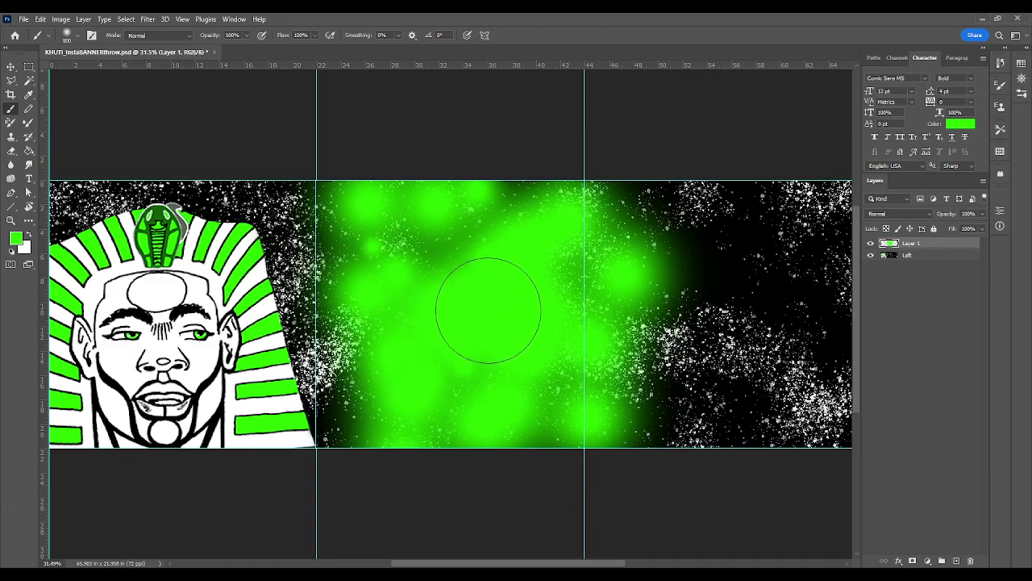
Spread large overlapping soft green glows across the banner's right section, leaving parts of its starry black background uncovered
left_click(660, 273)
left_click(721, 252)
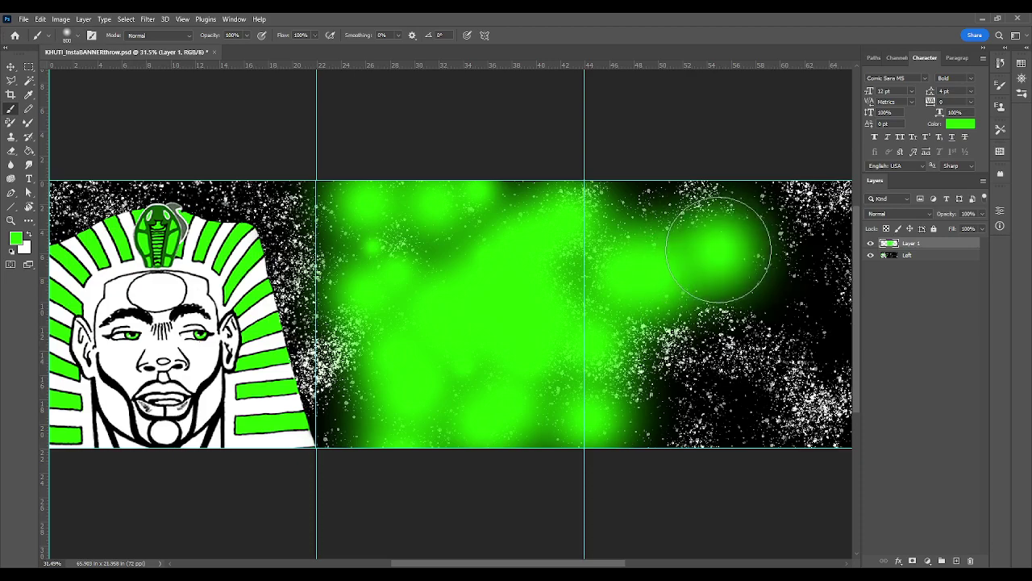
left_click(725, 320)
left_click(744, 310)
left_click(684, 346)
left_click(652, 327)
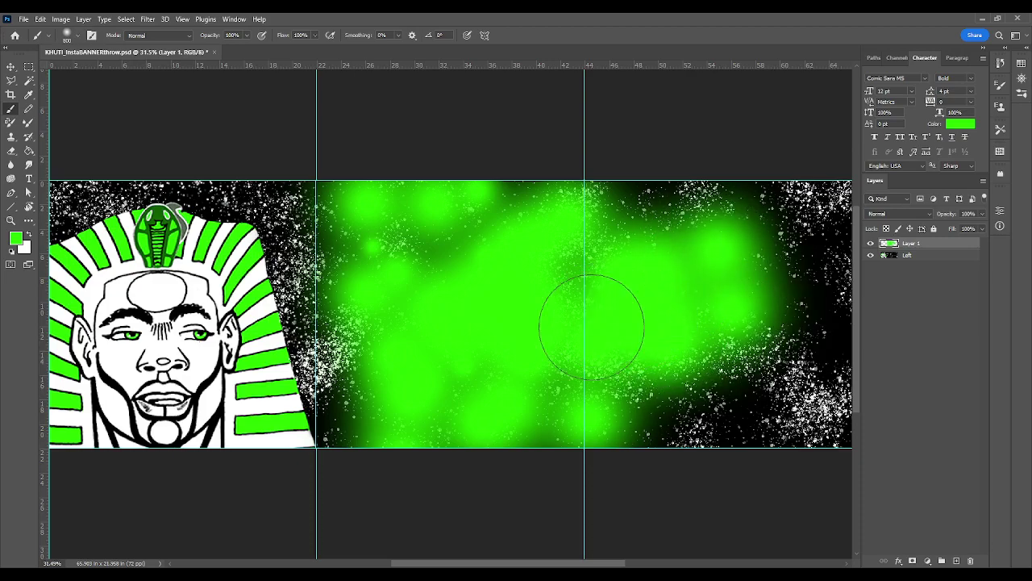
left_click(760, 395)
left_click(758, 354)
left_click(820, 327)
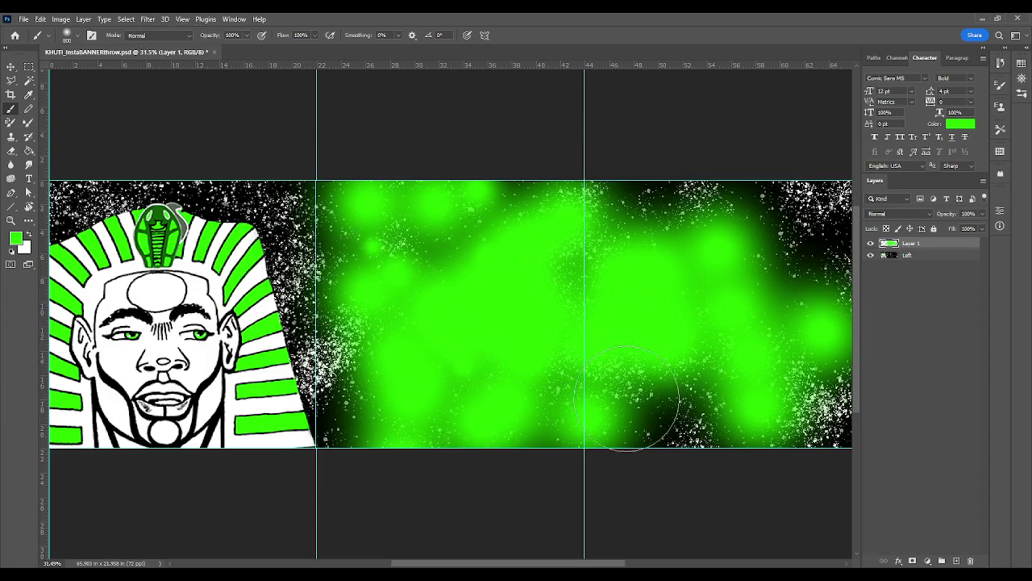
left_click(655, 416)
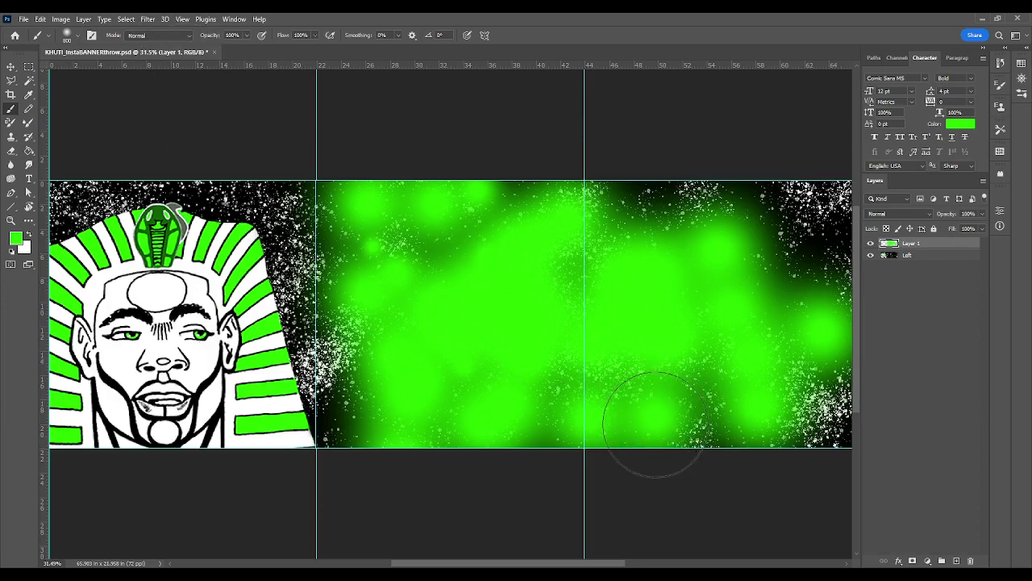
left_click(626, 192)
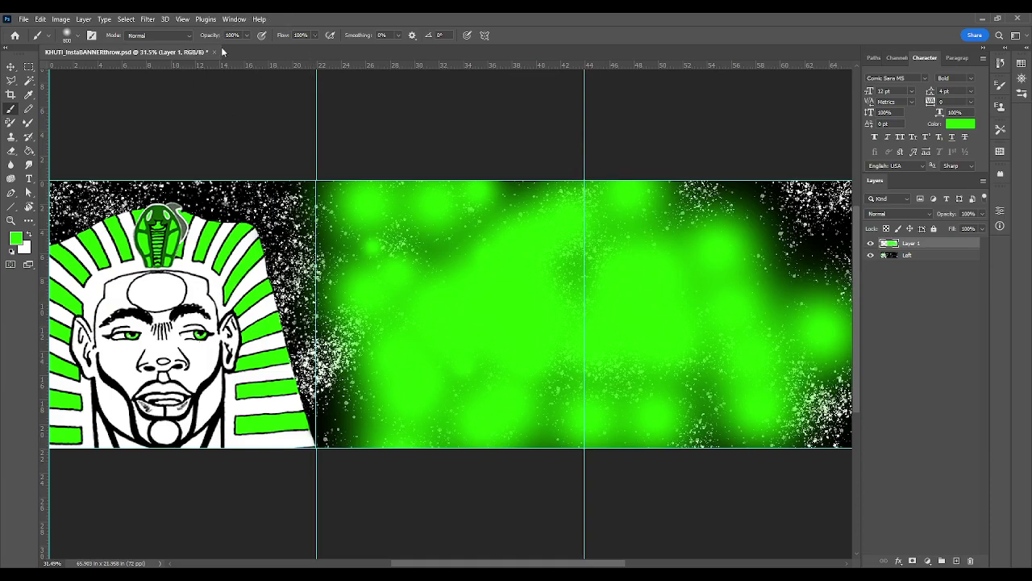
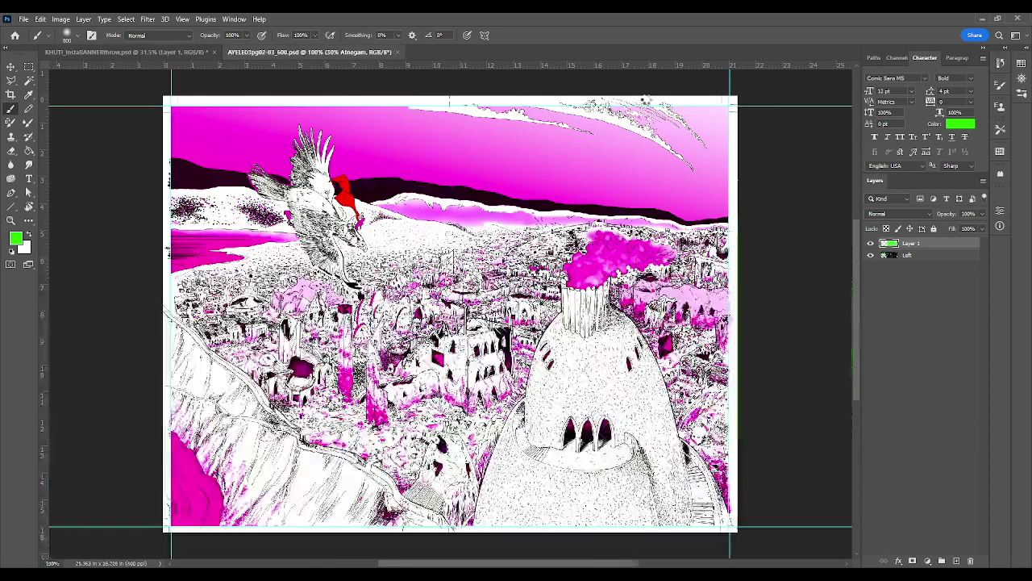
Close AYELE03pg02-03_600.psd and select the Scrab Group containing the green scarab artwork in Ayele03pg11AD_600.psd
left_click(398, 52)
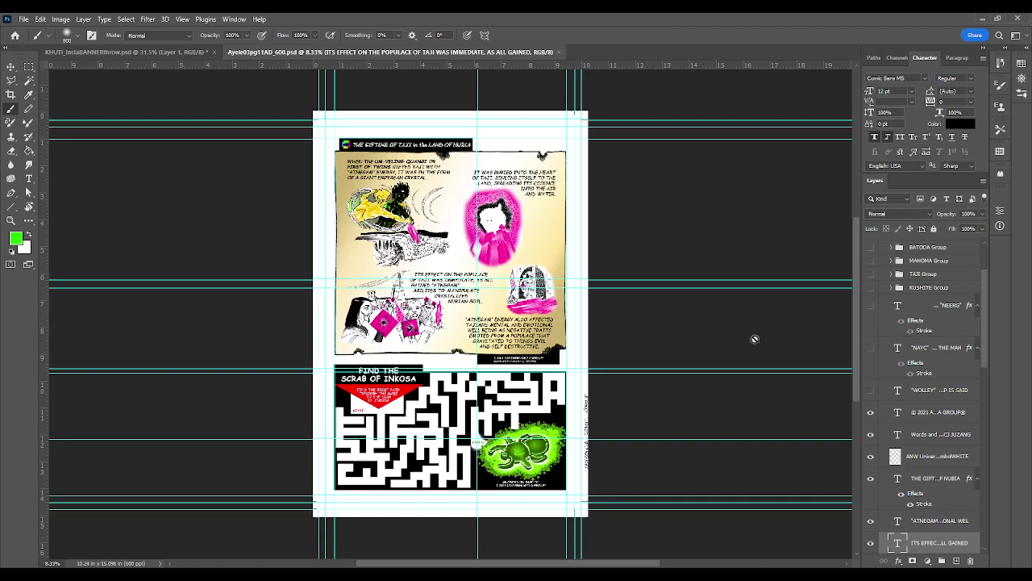
left_click_drag(985, 344, 983, 422)
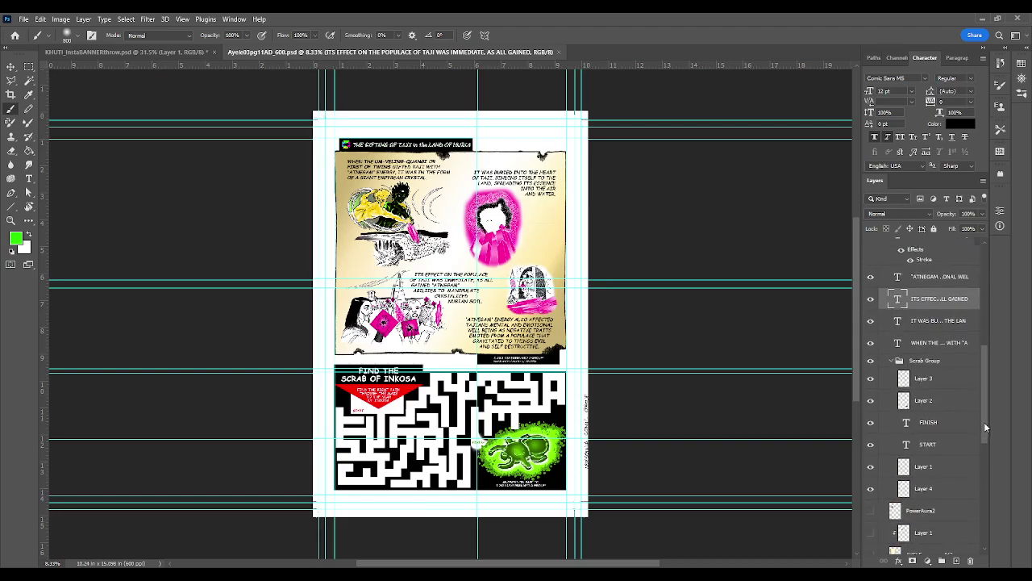
left_click(891, 362)
left_click(891, 363)
left_click(890, 364)
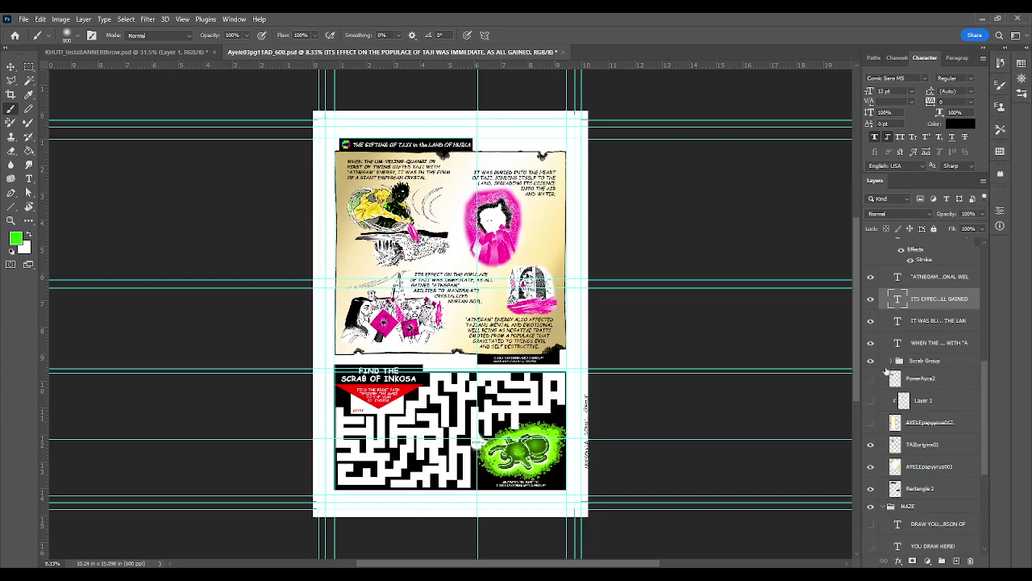
left_click(871, 361)
left_click(870, 361)
left_click(918, 363)
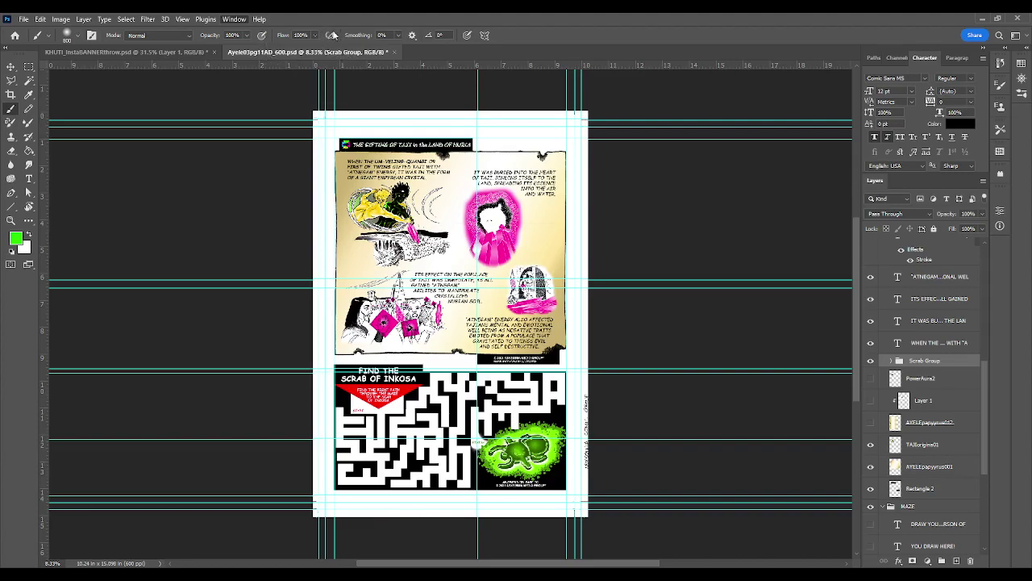
Arrange both documents side by side, copy the Scrab Group into the KHUTI banner, and close Ayele03pg11AD_600.psd
left_click_drag(367, 62, 371, 52)
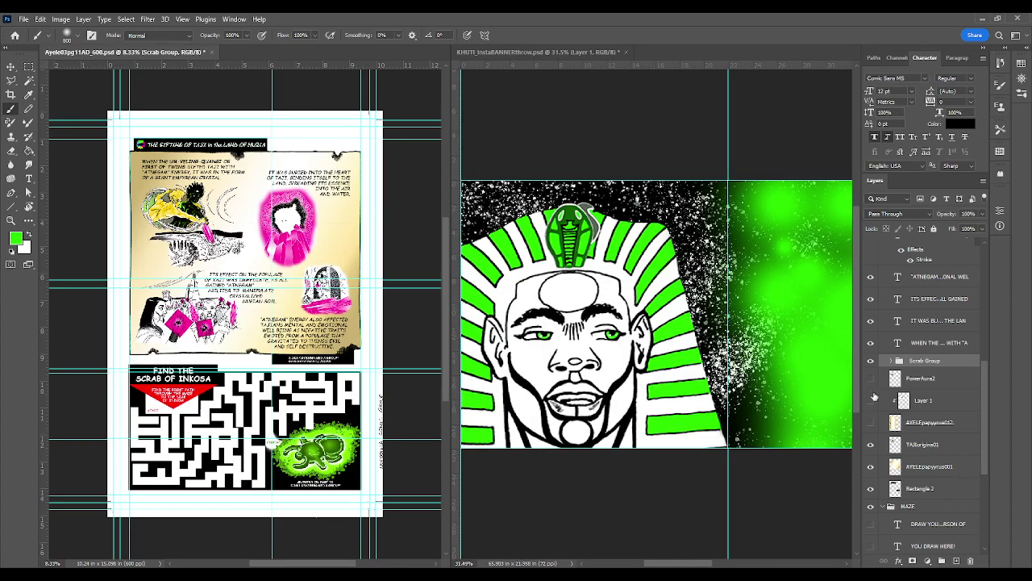
left_click(777, 345)
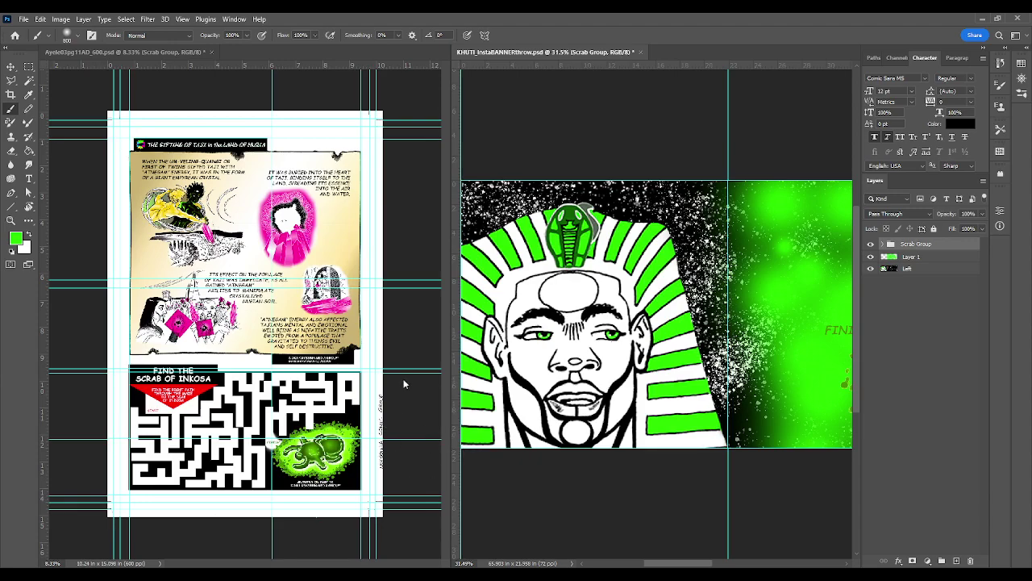
left_click(210, 53)
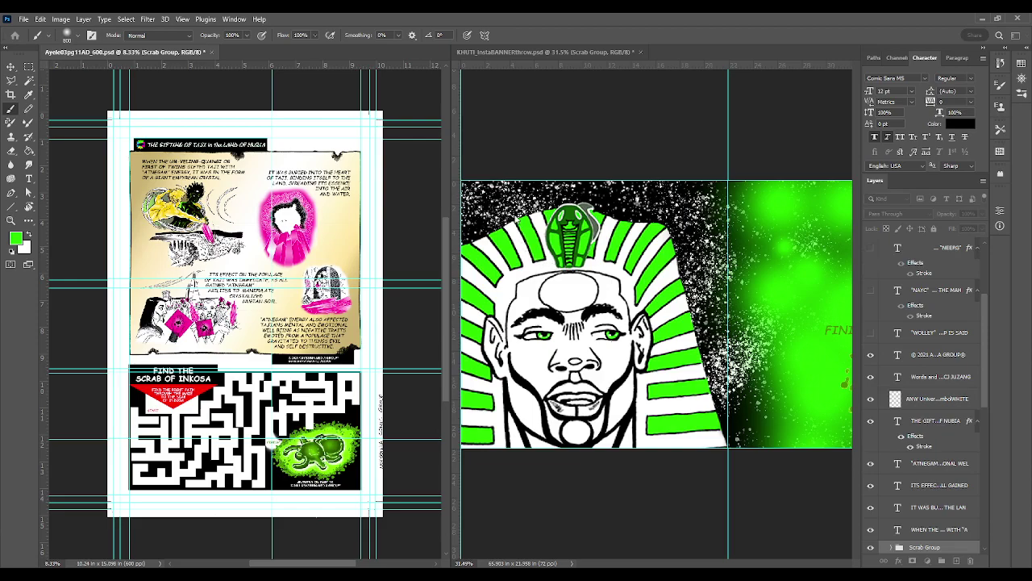
key("ctrl+w")
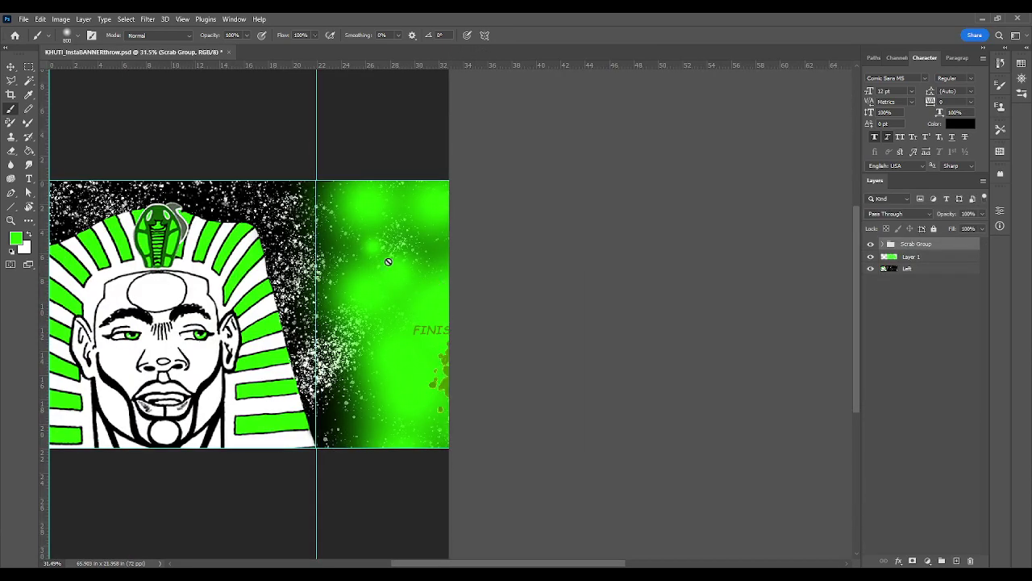
Delete the FINISH and START text layers from the banner's Scrab Group
key("ctrl+plus")
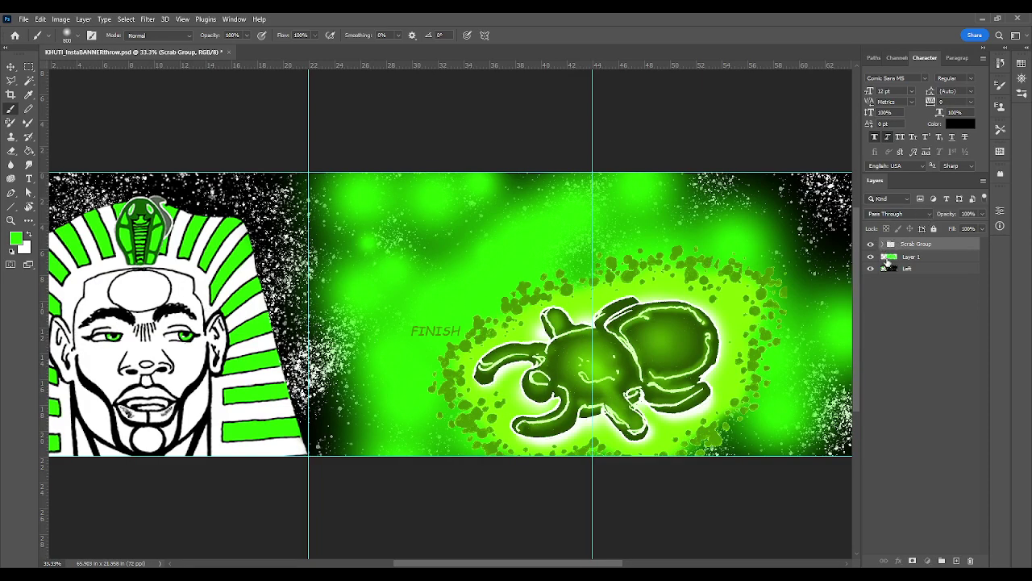
left_click(884, 244)
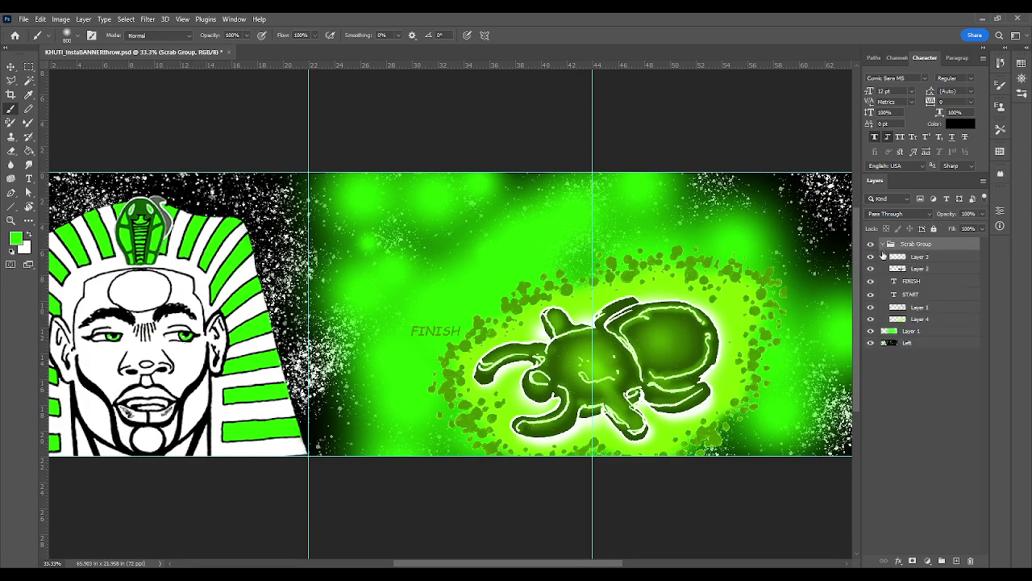
left_click(927, 284)
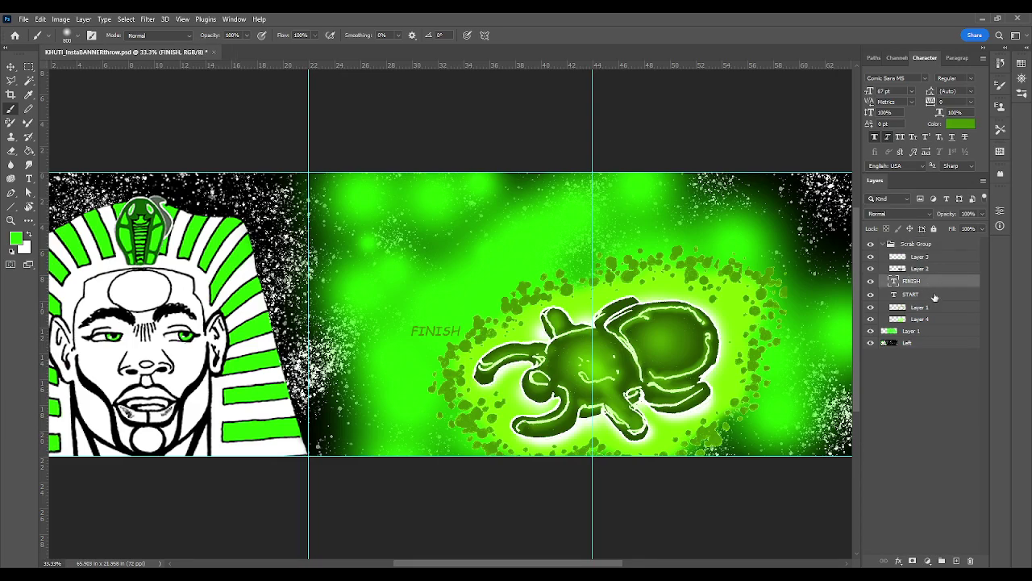
left_click(934, 297, "shift")
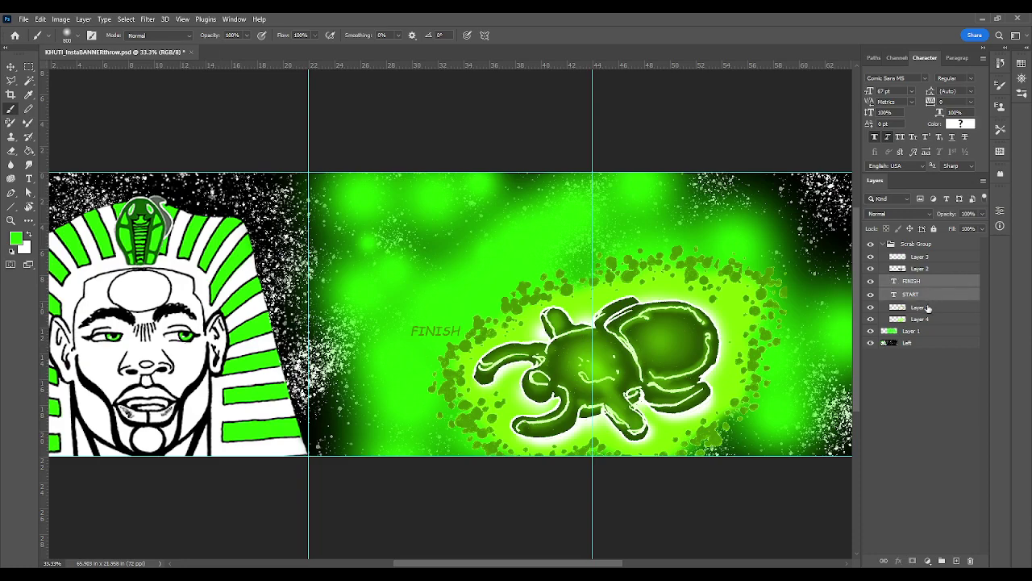
key("Delete")
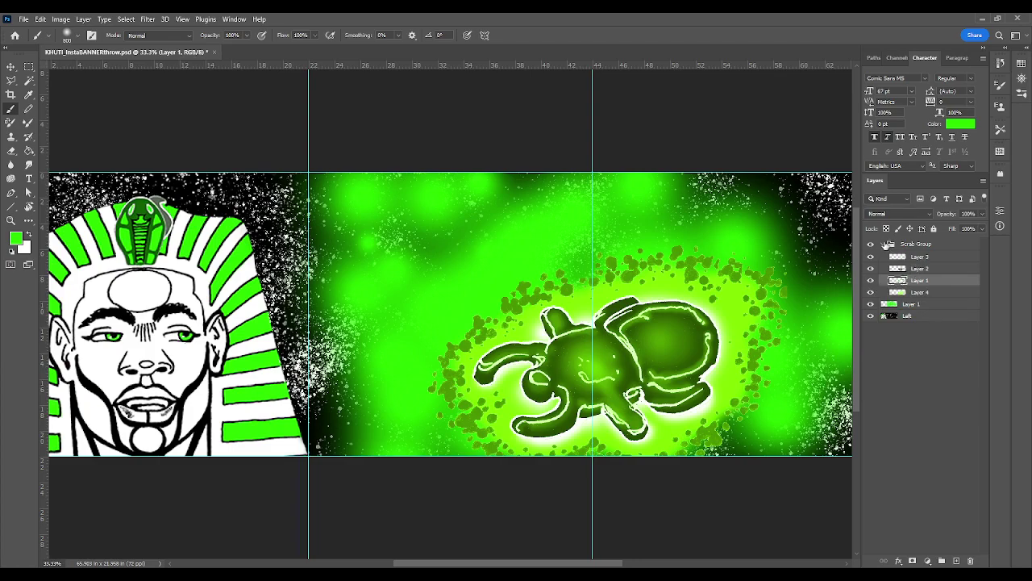
left_click(886, 243)
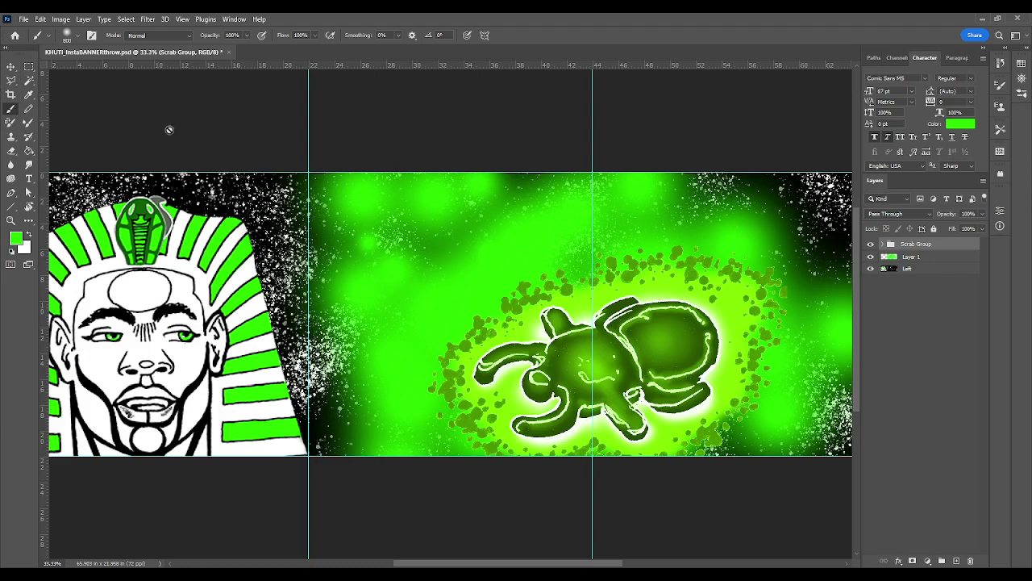
Move the scarab artwork into the lower part of the banner's right section
key("ctrl+minus")
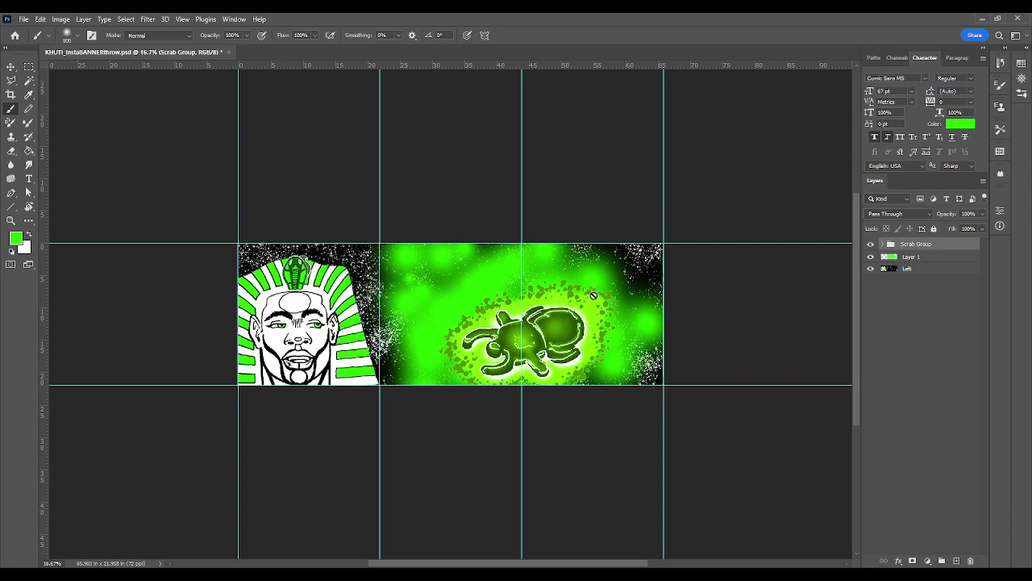
left_click(11, 66)
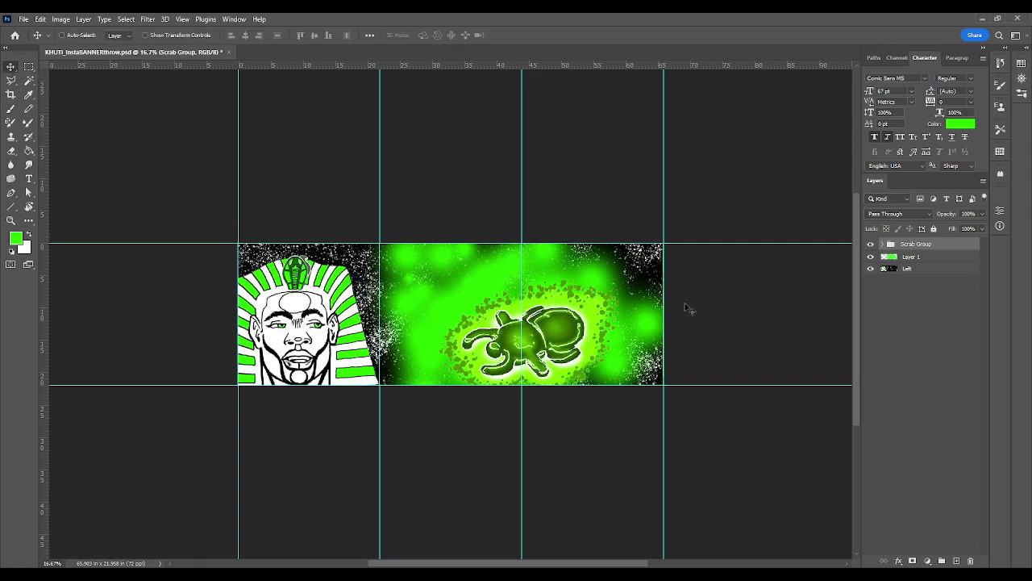
left_click_drag(553, 334, 609, 347)
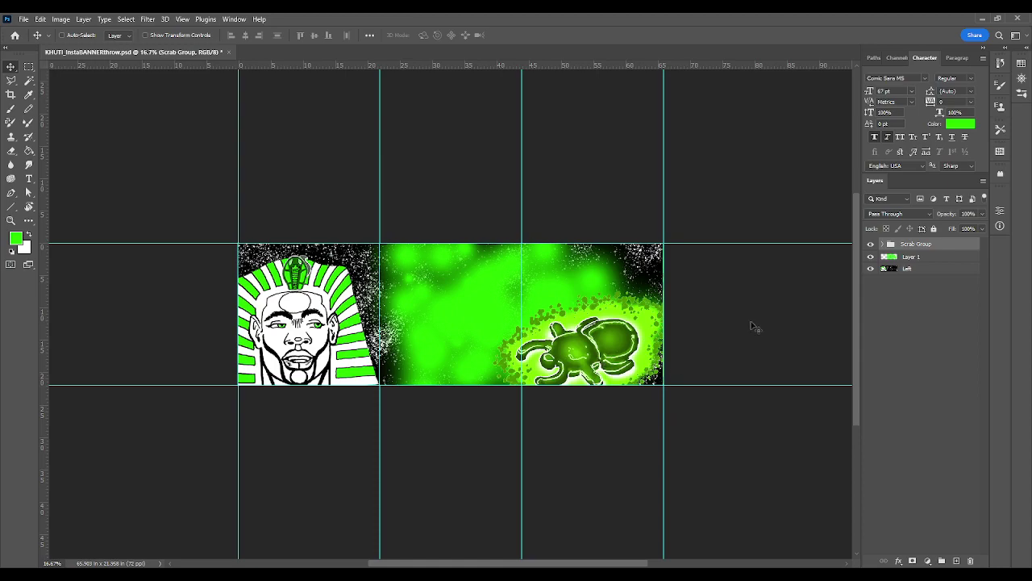
Paint a white open hand shape over the scarab on a new layer above Scrab Group, using a soft 150 px brush
left_click(941, 561)
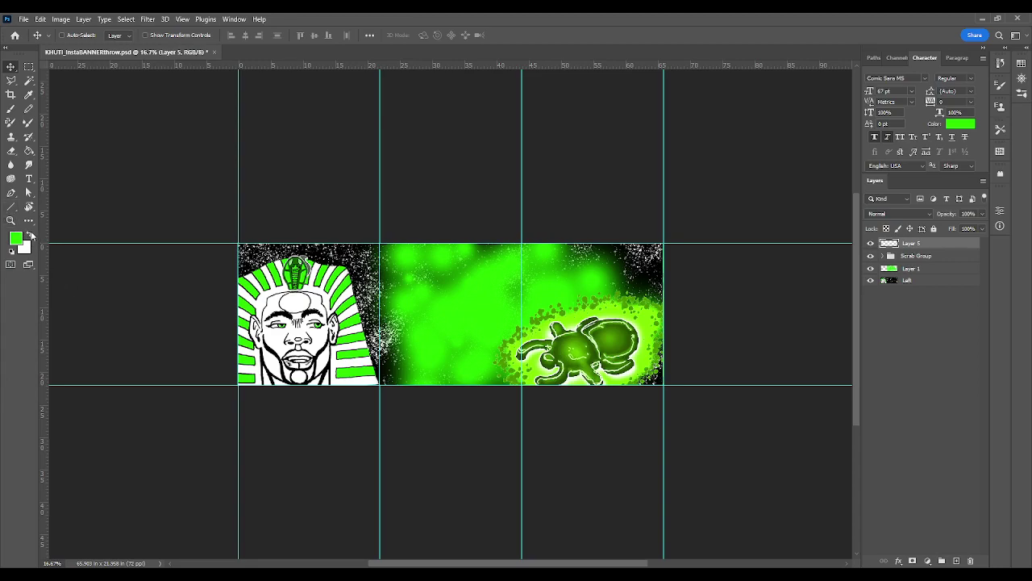
left_click(30, 234)
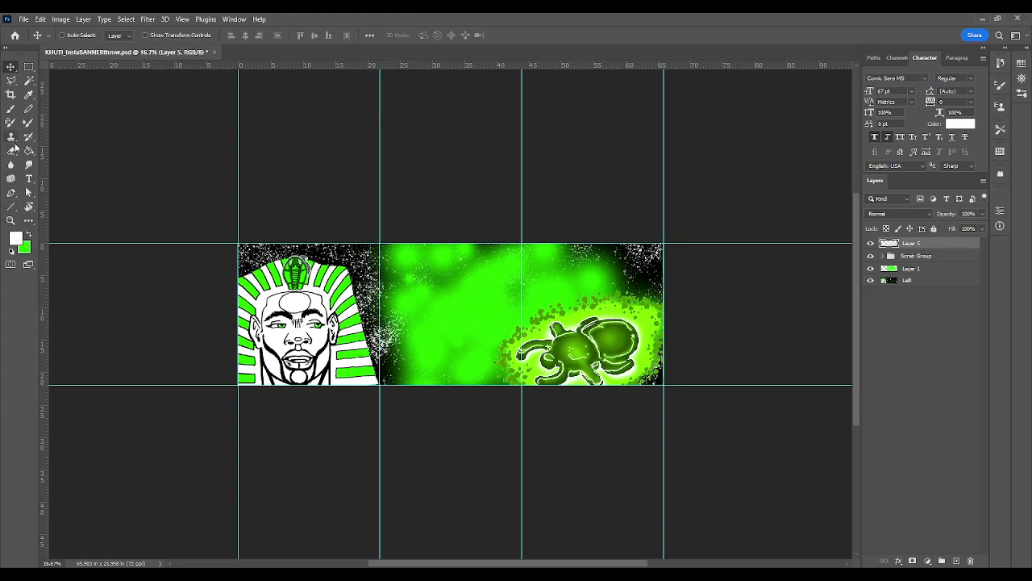
left_click(10, 108)
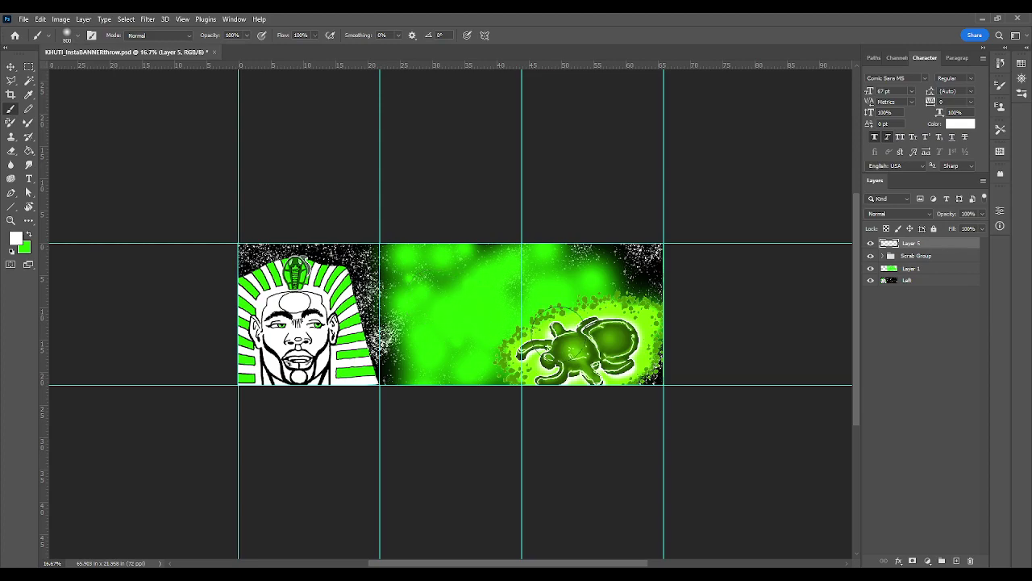
key("bracketleft")
key("bracketleft")
key("bracketleft")
key("bracketleft")
key("bracketleft")
key("bracketleft")
key("bracketleft")
key("bracketleft")
key("bracketleft")
mouse_move(632, 274)
left_mouse_down()
mouse_move(618, 300)
mouse_move(630, 292)
left_mouse_up()
mouse_move(628, 296)
left_mouse_down()
mouse_move(619, 292)
mouse_move(533, 365)
mouse_move(561, 345)
mouse_move(547, 354)
mouse_move(532, 331)
mouse_move(539, 306)
mouse_move(518, 284)
mouse_move(537, 322)
mouse_move(521, 291)
mouse_move(535, 315)
mouse_move(531, 366)
mouse_move(528, 352)
mouse_move(547, 385)
mouse_move(600, 346)
mouse_move(566, 358)
mouse_move(604, 343)
mouse_move(642, 293)
mouse_move(616, 336)
mouse_move(666, 309)
mouse_move(620, 350)
mouse_move(654, 349)
mouse_move(634, 345)
mouse_move(630, 369)
mouse_move(617, 374)
mouse_move(563, 358)
mouse_move(576, 329)
mouse_move(611, 329)
mouse_move(608, 374)
left_mouse_up()
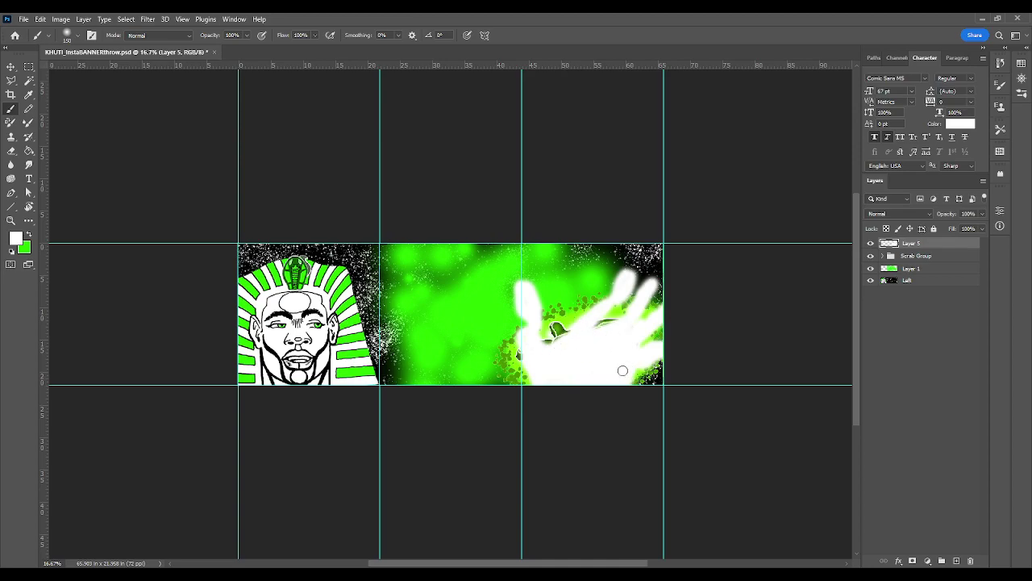
mouse_move(528, 304)
left_mouse_down()
mouse_move(527, 295)
mouse_move(591, 312)
mouse_move(605, 300)
mouse_move(598, 322)
mouse_move(641, 305)
mouse_move(602, 336)
mouse_move(617, 336)
mouse_move(627, 356)
left_mouse_up()
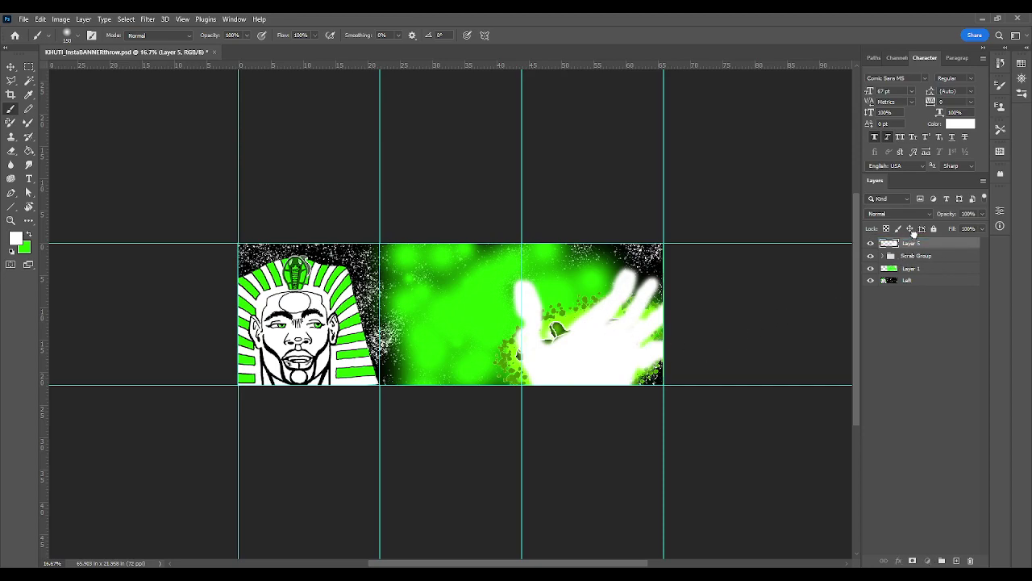
Try the Scrab Group above the white hand layer, and return it beneath that layer
left_click_drag(911, 255, 911, 240)
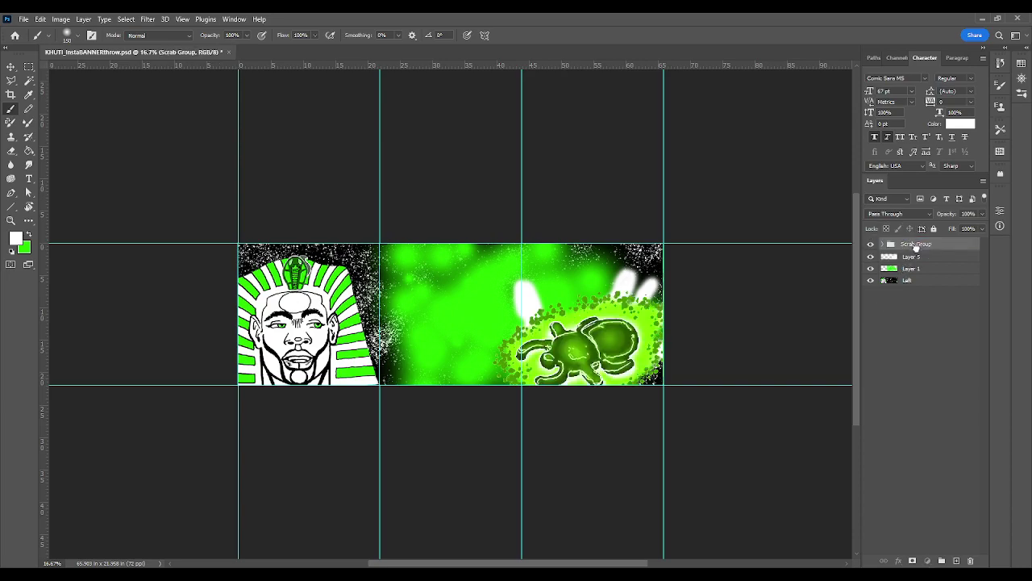
mouse_move(916, 256)
left_mouse_down()
mouse_move(908, 272)
mouse_move(911, 246)
mouse_move(908, 263)
left_mouse_up()
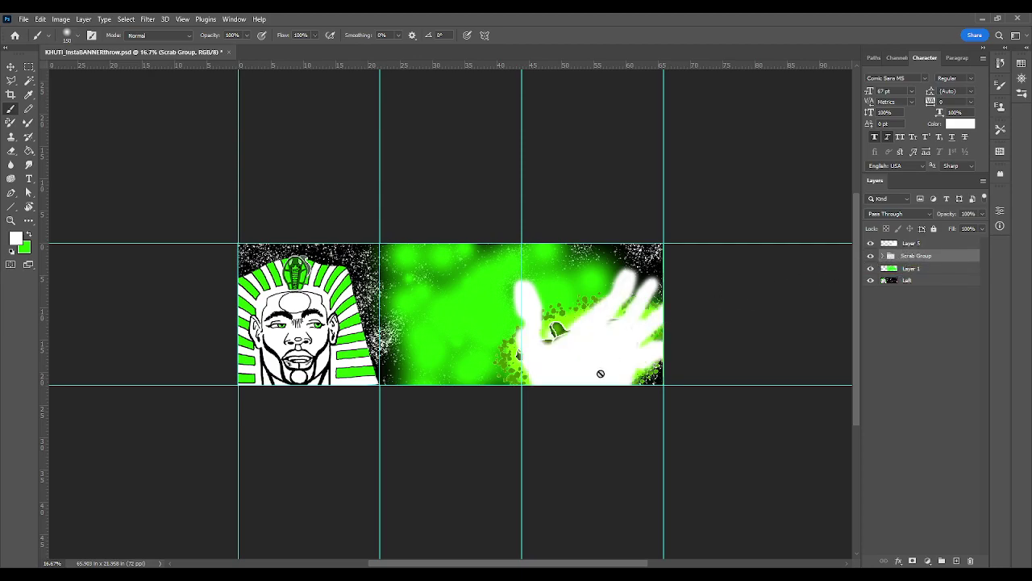
key("ctrl+plus")
key("ctrl+plus")
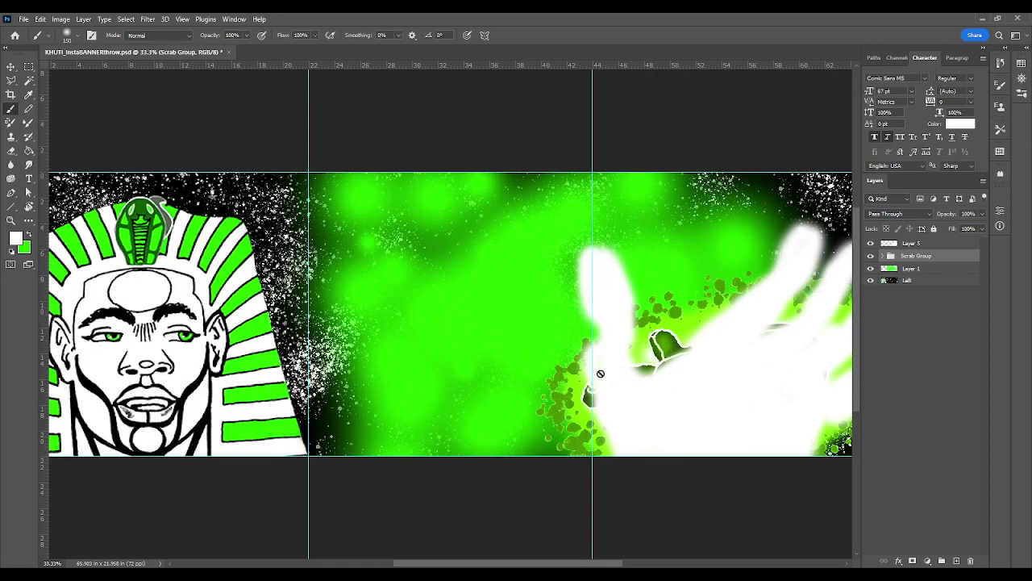
left_click_drag(589, 327, 562, 234)
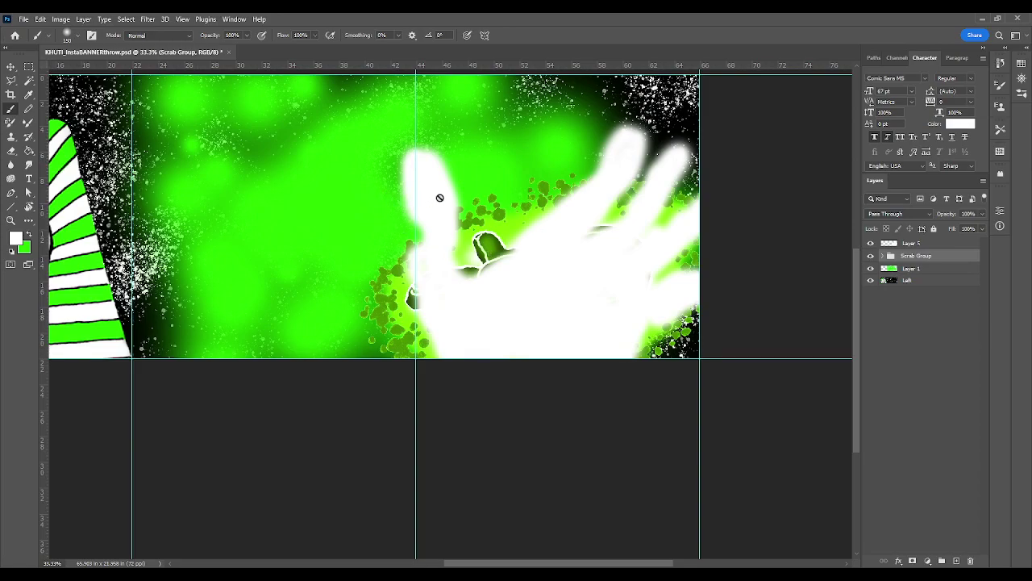
Fill out the white hand on Layer 5, solidifying the thumb, palm and fingers with the soft 150 px brush
left_click(913, 244)
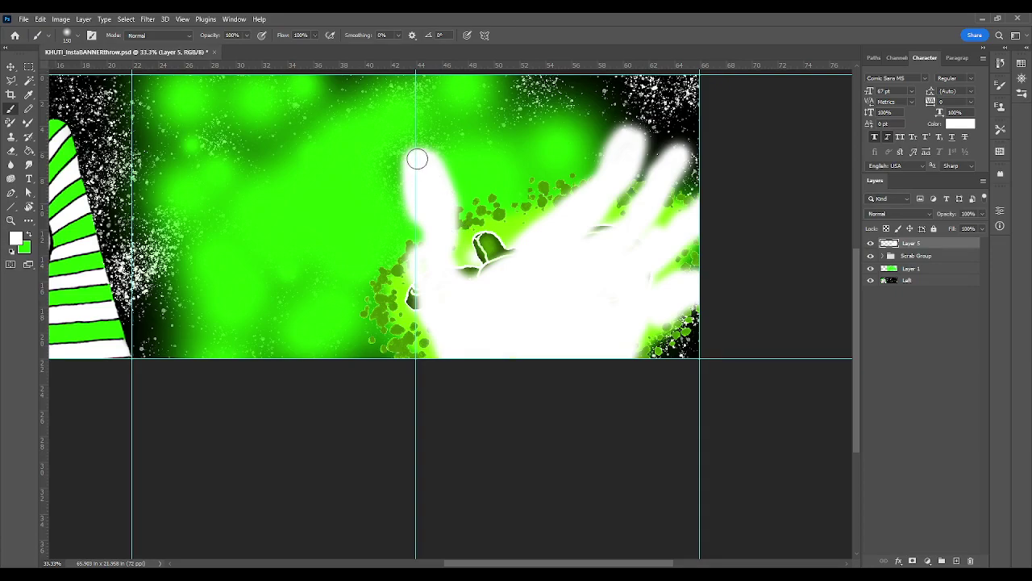
mouse_move(427, 247)
left_mouse_down()
mouse_move(421, 301)
mouse_move(453, 353)
left_mouse_up()
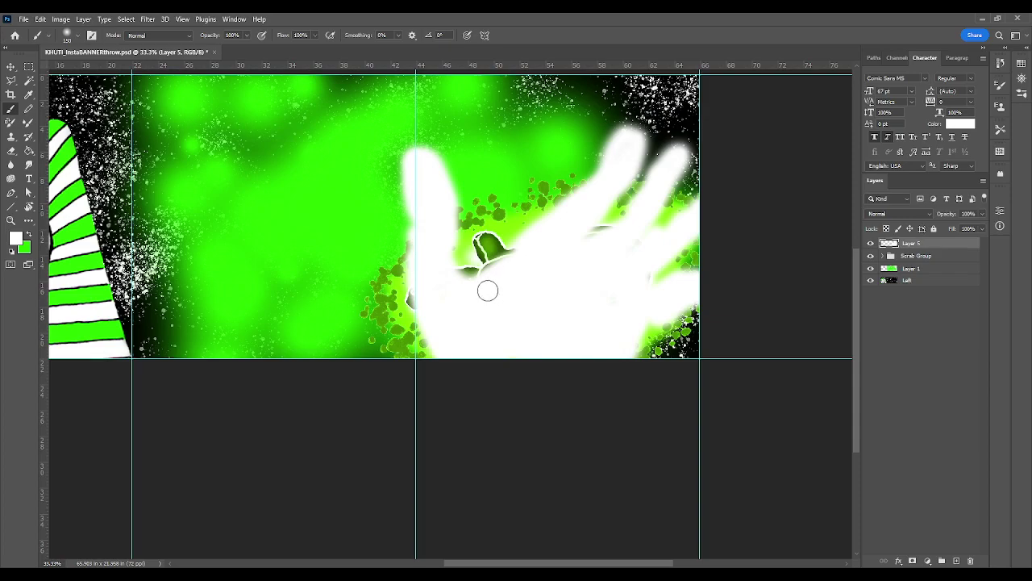
mouse_move(579, 212)
left_mouse_down()
mouse_move(569, 214)
mouse_move(573, 251)
left_mouse_up()
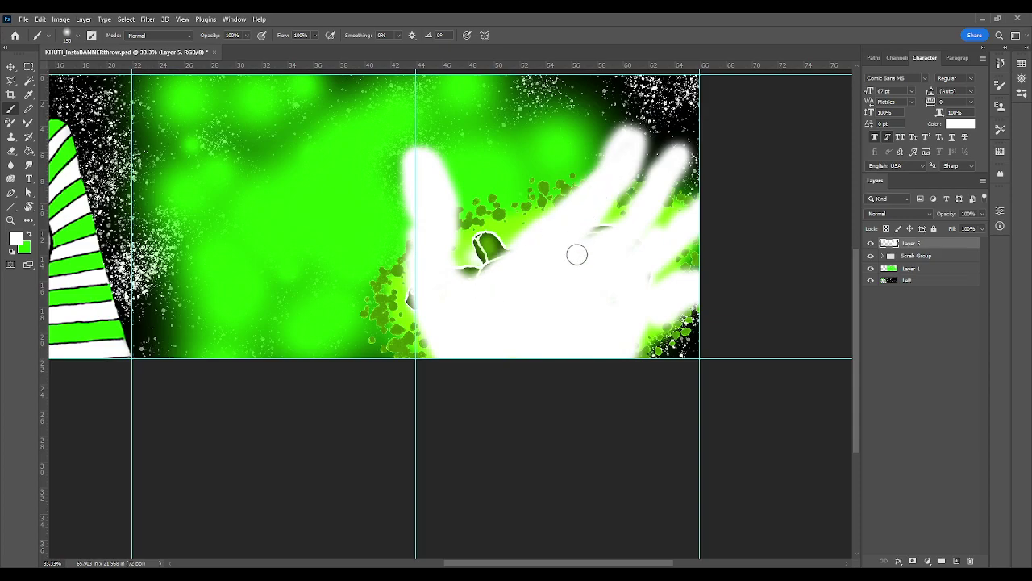
left_click_drag(673, 157, 647, 205)
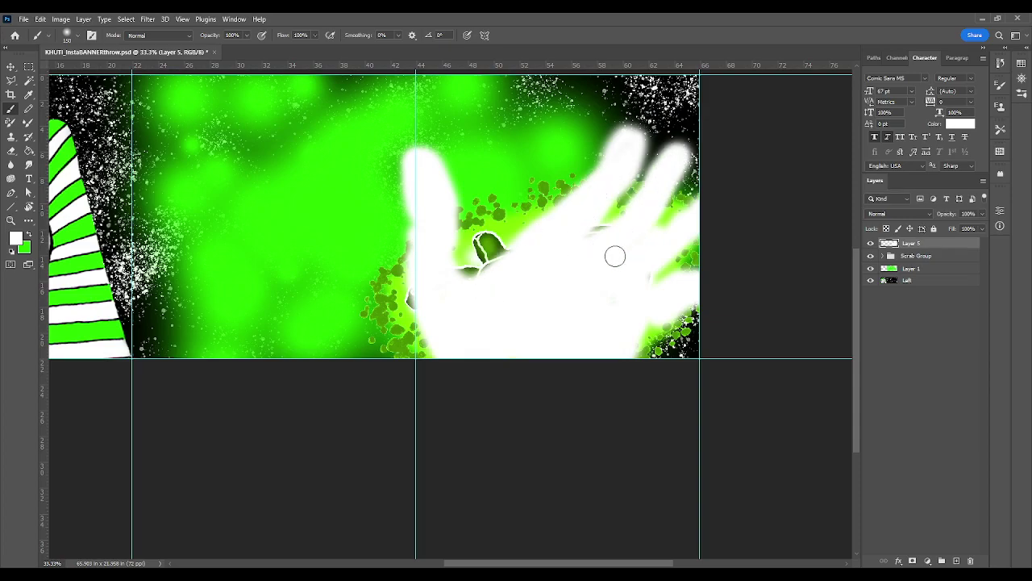
left_click_drag(666, 274, 634, 311)
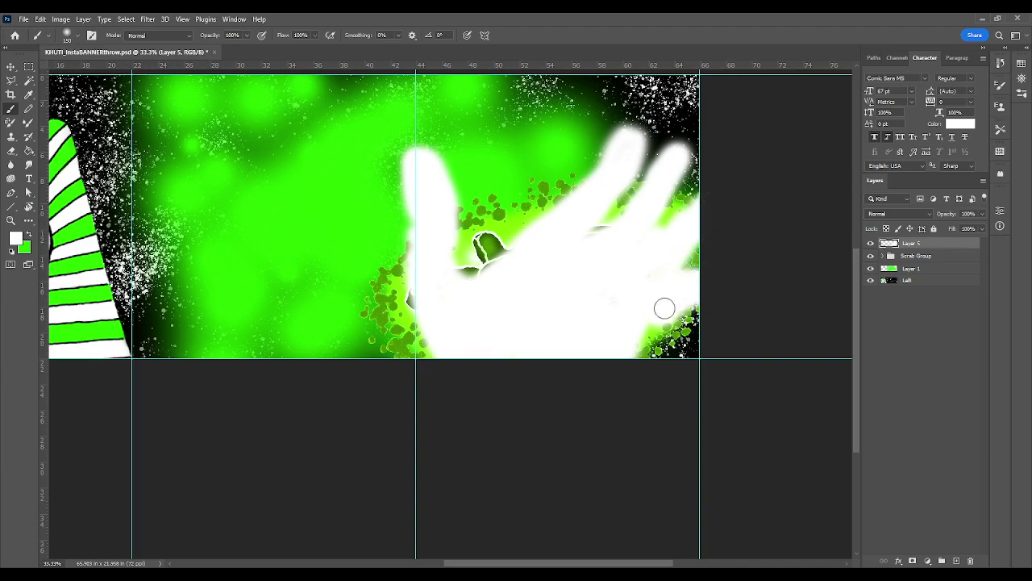
left_click_drag(714, 258, 645, 258)
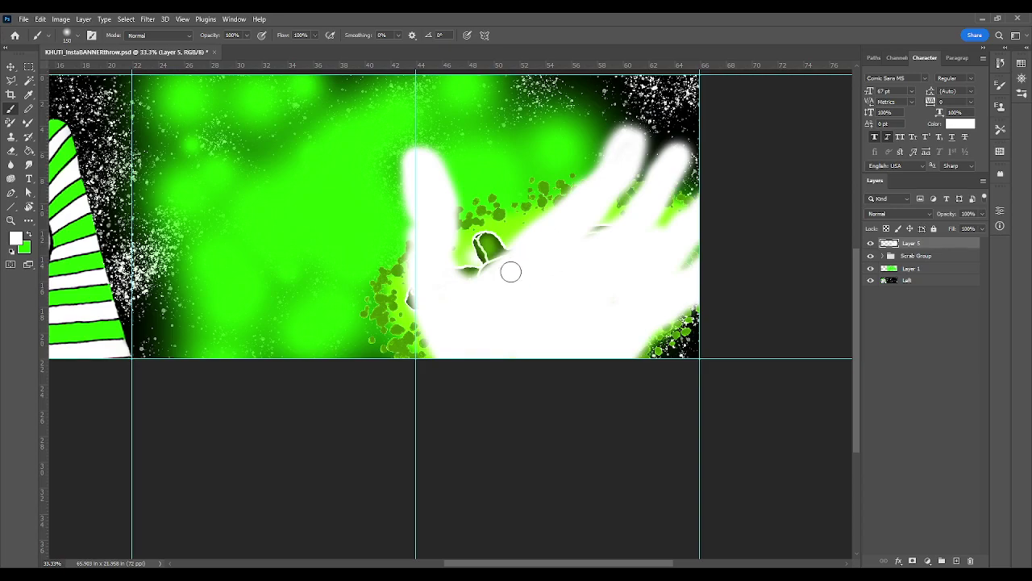
Outline the index finger in black with a soft 35 px brush and mark curved creases at the base of each finger
left_click(11, 265)
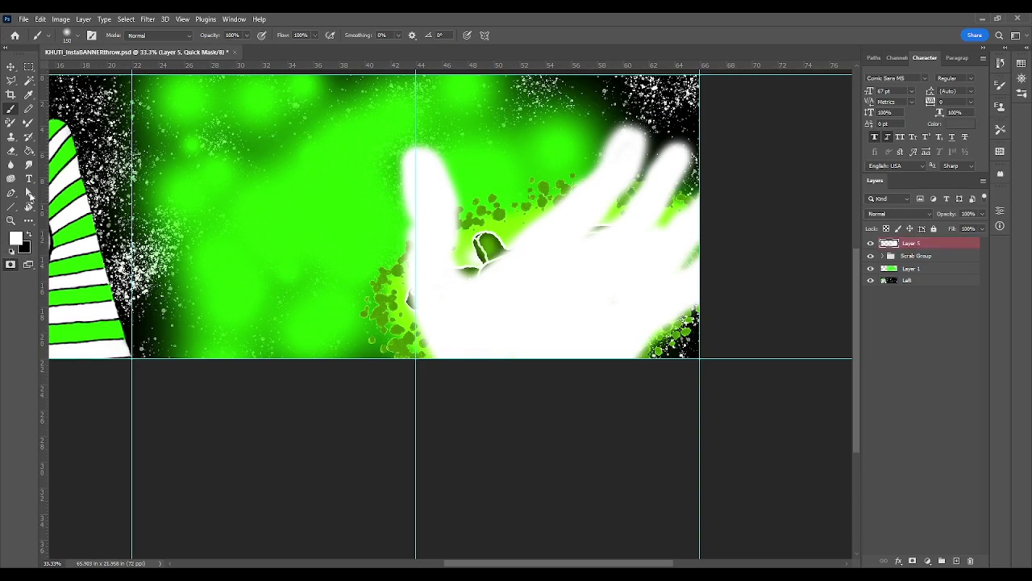
left_click(9, 266)
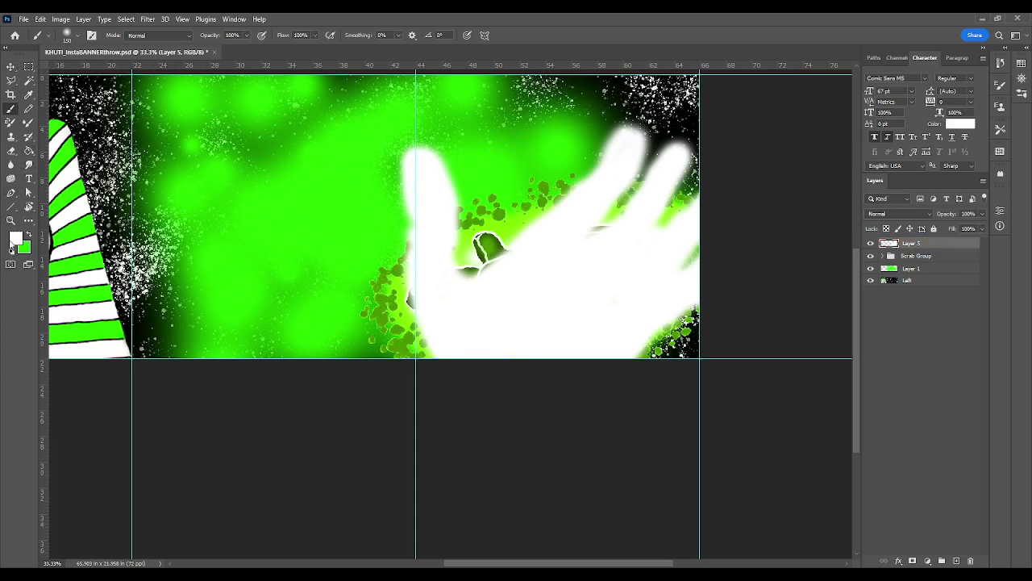
key("z")
left_click(12, 251)
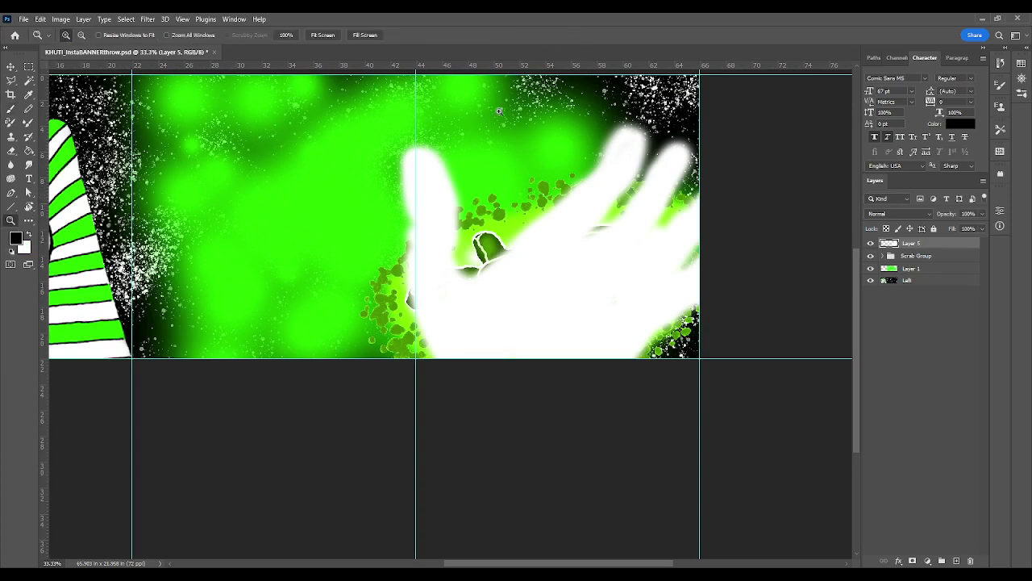
left_click(11, 108)
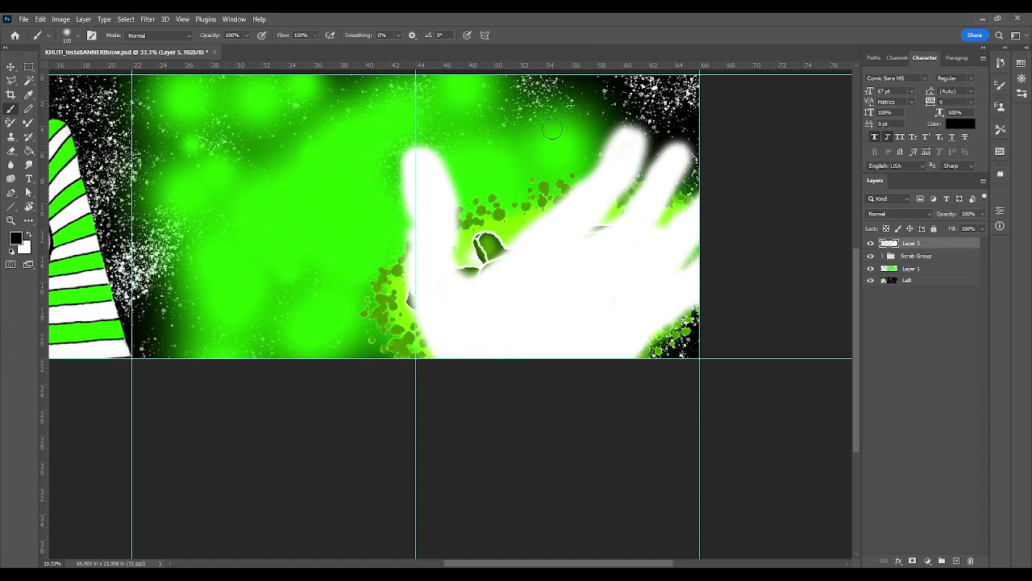
key("bracketleft")
key("bracketleft")
key("bracketleft")
key("bracketleft")
mouse_move(595, 170)
left_mouse_down()
mouse_move(633, 150)
mouse_move(617, 191)
mouse_move(590, 182)
left_mouse_up()
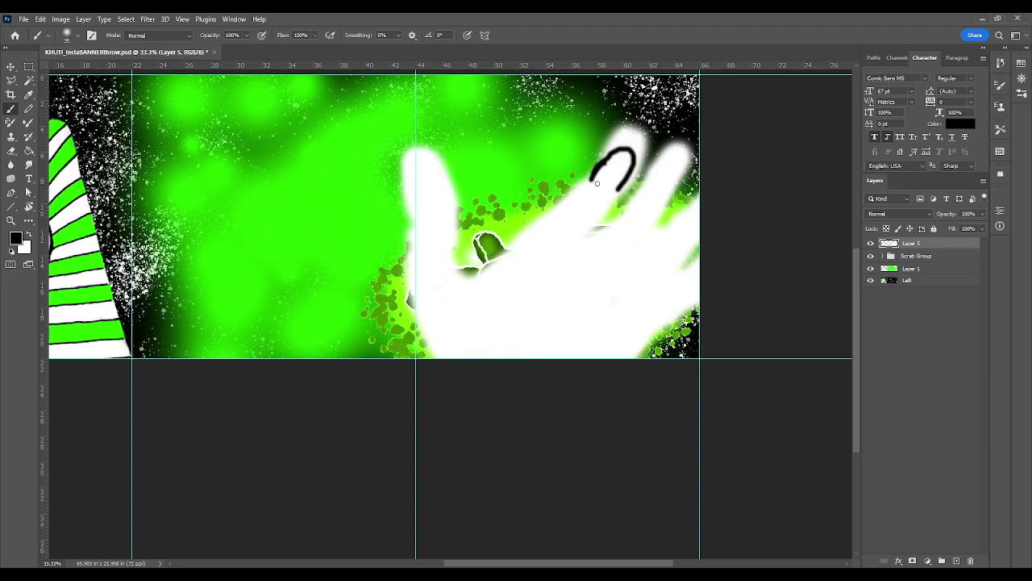
mouse_move(591, 181)
left_mouse_down()
mouse_move(612, 184)
mouse_move(577, 187)
mouse_move(563, 211)
left_mouse_up()
mouse_move(626, 179)
left_mouse_down()
mouse_move(572, 233)
mouse_move(661, 276)
mouse_move(669, 316)
left_mouse_up()
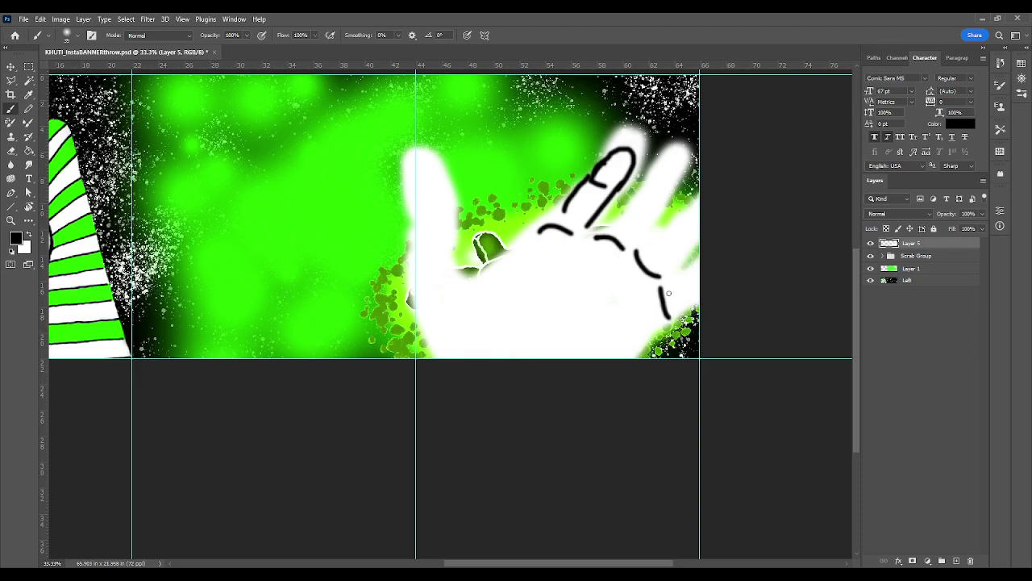
Outline the remaining fingers in black and extend the index finger's outline to its base crease
left_click_drag(666, 284, 701, 265)
mouse_move(672, 317)
left_mouse_down()
mouse_move(701, 299)
mouse_move(693, 250)
mouse_move(639, 242)
mouse_move(707, 188)
left_mouse_up()
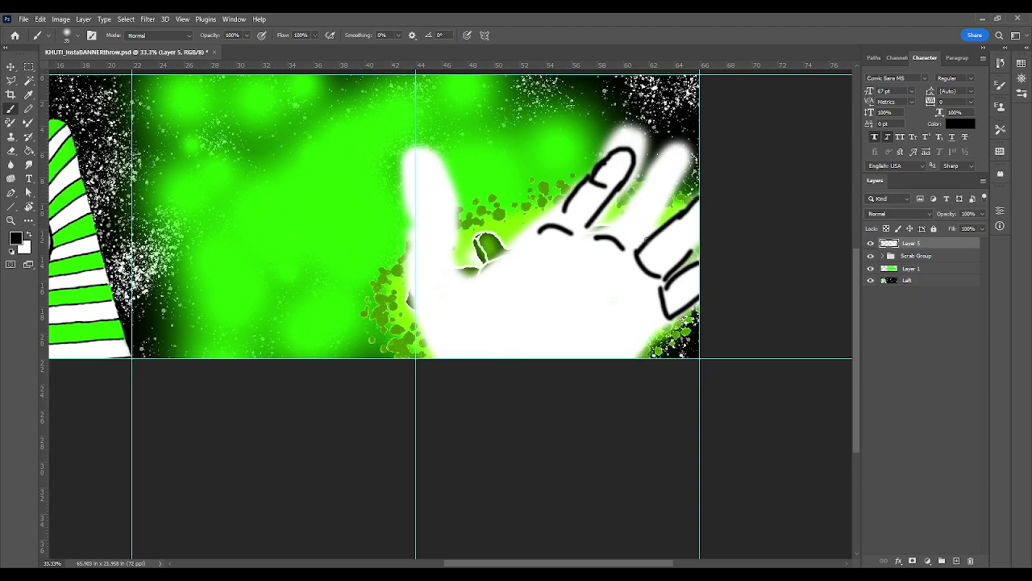
left_click_drag(637, 246, 669, 187)
mouse_move(598, 234)
left_mouse_down()
mouse_move(596, 212)
mouse_move(595, 229)
mouse_move(675, 143)
mouse_move(687, 169)
mouse_move(667, 194)
left_mouse_up()
left_click_drag(574, 197, 541, 229)
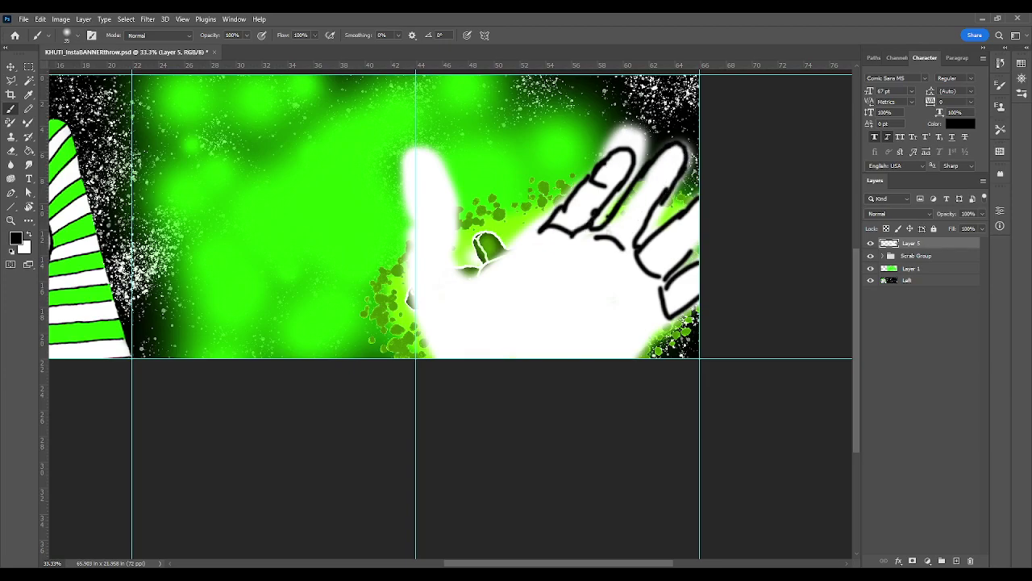
Draw two curved palm creases, the palm's outer edge below the little finger, and the line from index finger to thumb in black
mouse_move(534, 247)
left_mouse_down()
mouse_move(581, 310)
mouse_move(623, 342)
left_mouse_up()
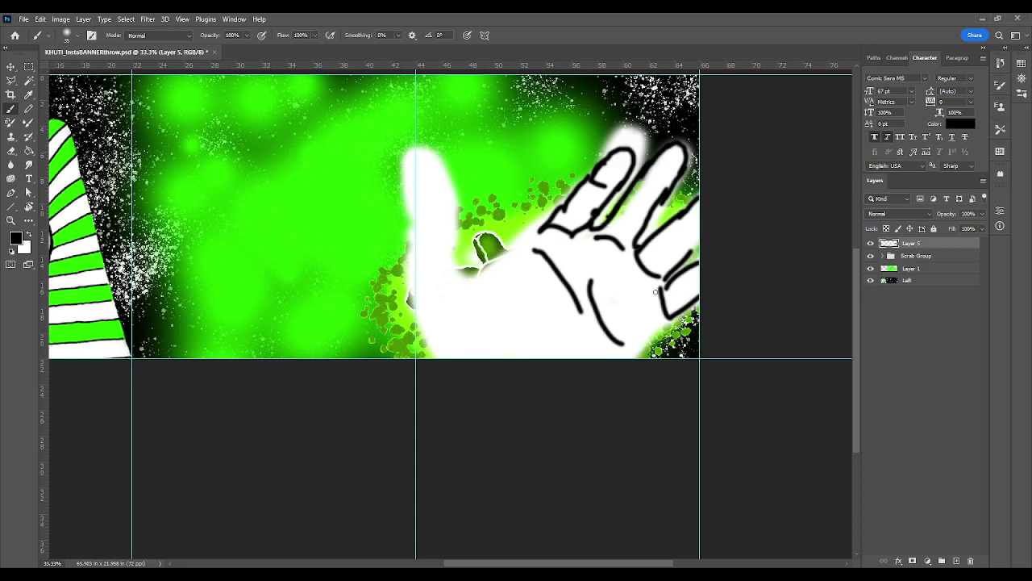
left_click_drag(684, 313, 634, 358)
mouse_move(538, 229)
left_mouse_down()
mouse_move(480, 280)
mouse_move(518, 274)
mouse_move(510, 285)
mouse_move(475, 286)
mouse_move(449, 263)
mouse_move(458, 272)
mouse_move(474, 279)
mouse_move(446, 254)
mouse_move(464, 262)
mouse_move(441, 173)
mouse_move(422, 145)
left_mouse_up()
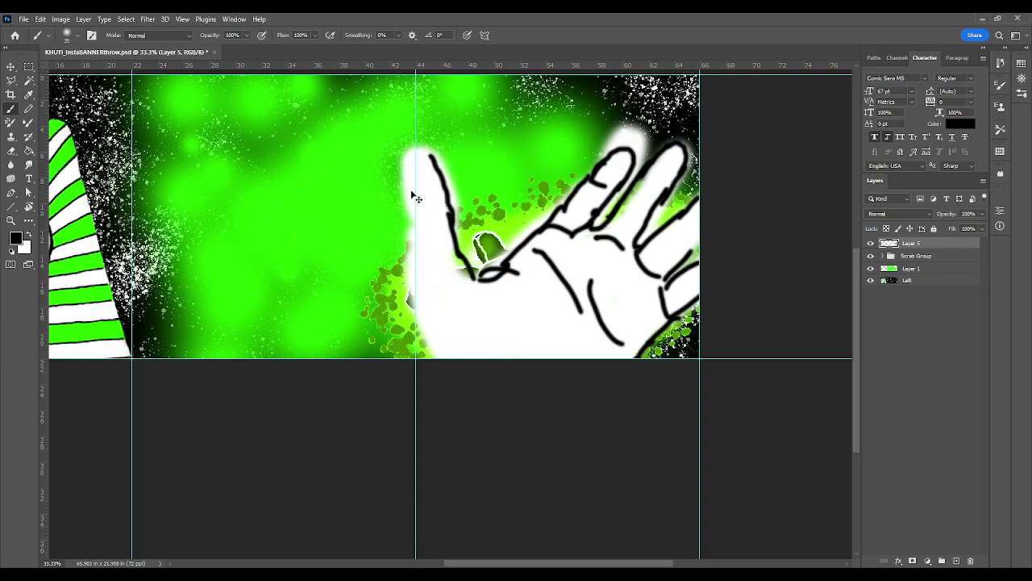
Undo the thumb's inner edge strokes and, with the guides hidden, redraw the whole thumb outline down to the wrist in black
key("ctrl+z")
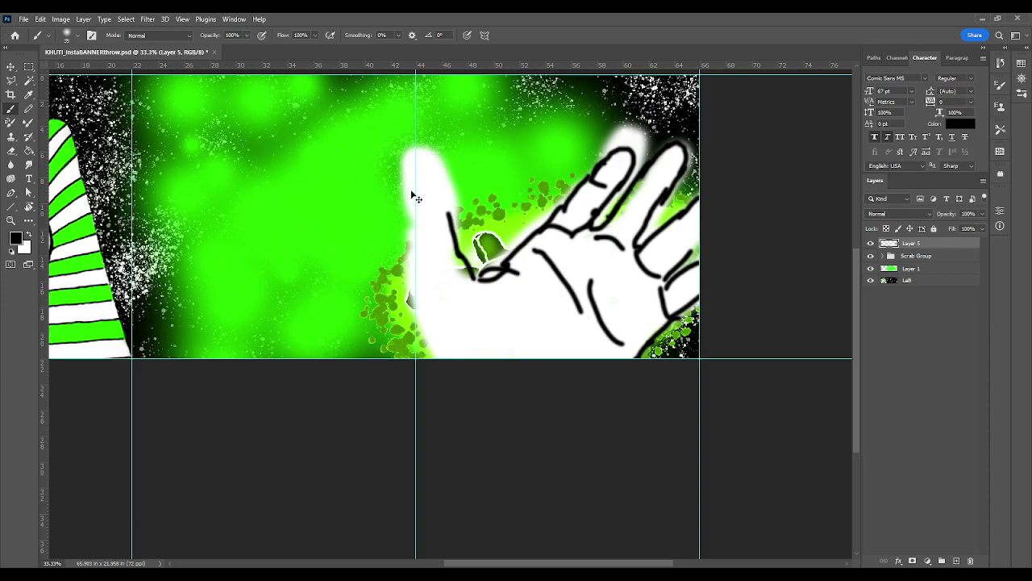
key("ctrl+z")
key("ctrl+semicolon")
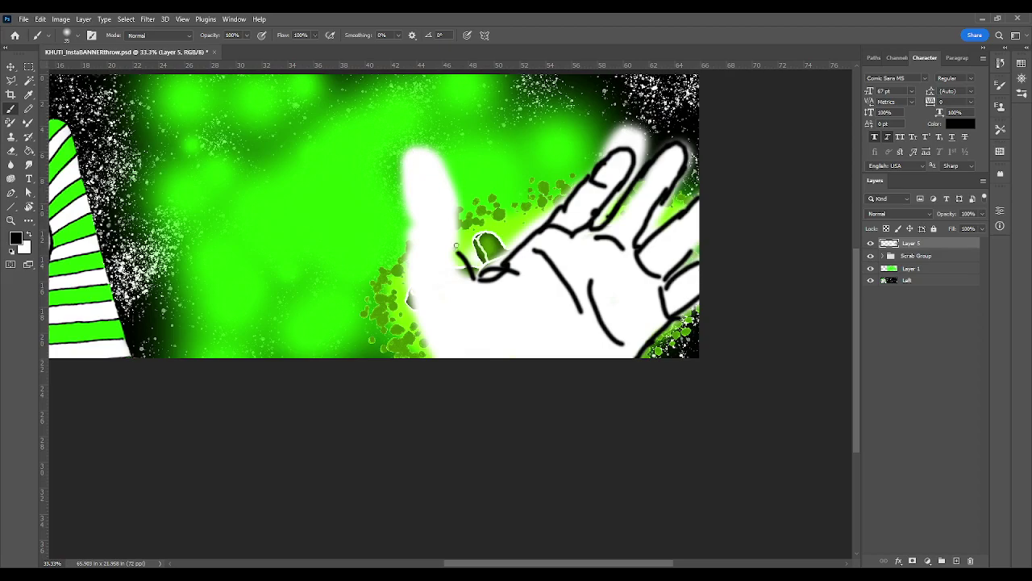
mouse_move(460, 254)
left_mouse_down()
mouse_move(446, 177)
mouse_move(431, 150)
mouse_move(413, 145)
mouse_move(404, 171)
mouse_move(428, 244)
mouse_move(415, 242)
mouse_move(417, 295)
left_mouse_up()
mouse_move(425, 247)
left_mouse_down()
mouse_move(416, 287)
mouse_move(435, 365)
mouse_move(450, 358)
mouse_move(426, 340)
mouse_move(434, 361)
mouse_move(424, 360)
left_mouse_up()
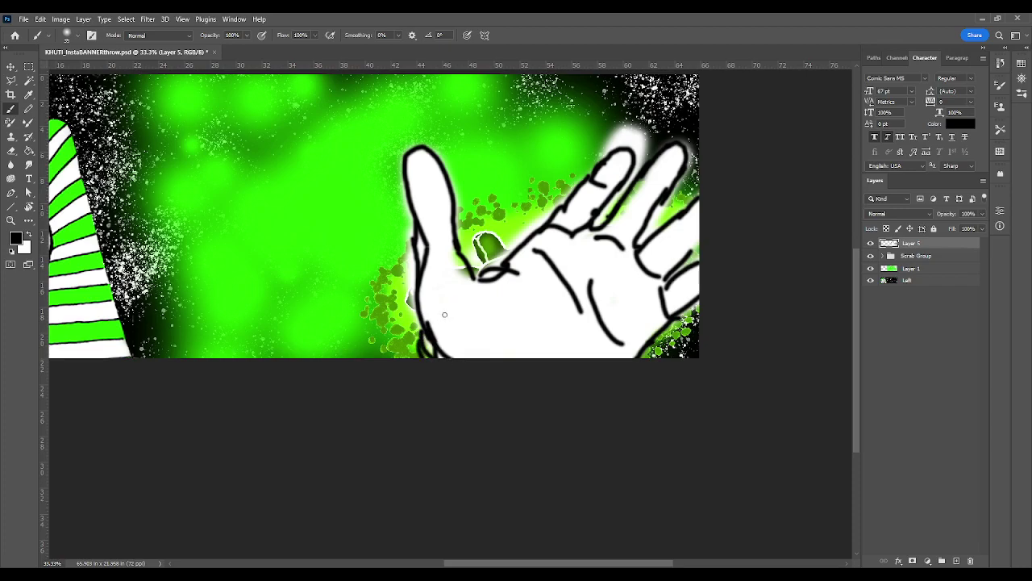
left_click_drag(432, 342, 426, 358)
Erase the soft white overspill outside the thumb's outline with a 30 px eraser
key("e")
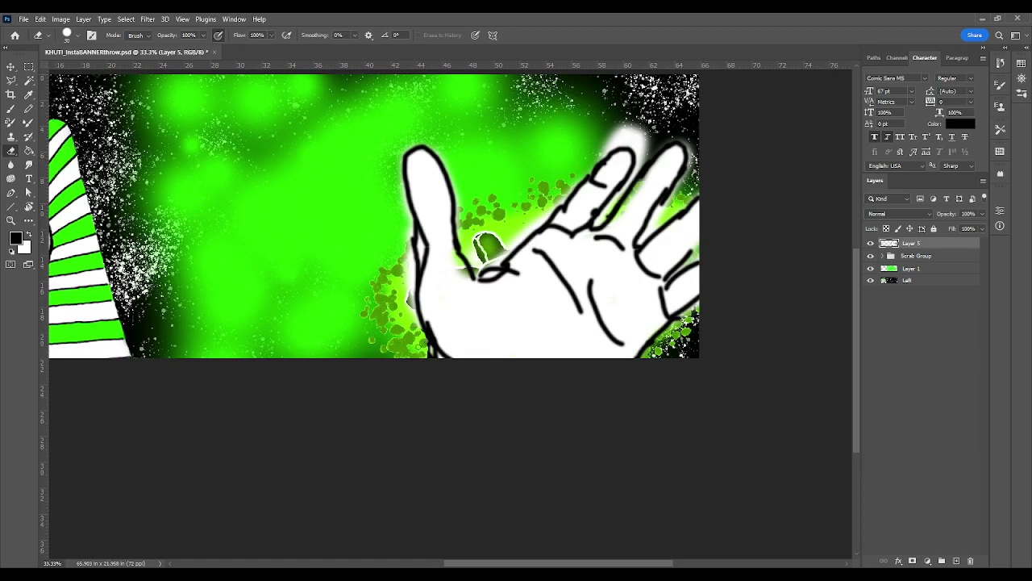
mouse_move(406, 295)
left_mouse_down()
mouse_move(408, 242)
mouse_move(410, 313)
mouse_move(404, 252)
mouse_move(402, 273)
mouse_move(416, 322)
left_mouse_up()
left_click_drag(409, 255, 398, 151)
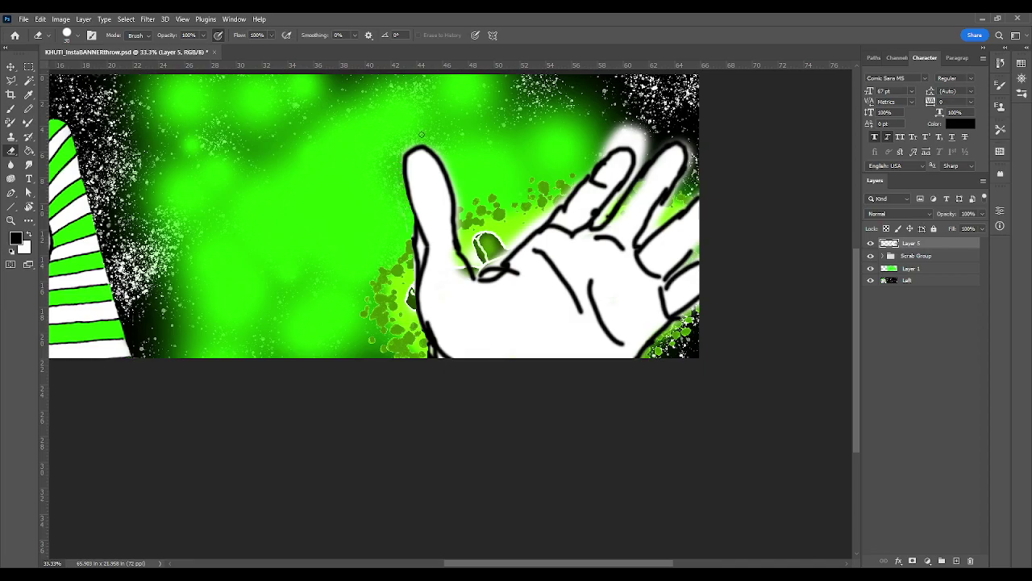
mouse_move(433, 147)
left_mouse_down()
mouse_move(467, 242)
mouse_move(464, 183)
mouse_move(461, 194)
mouse_move(455, 165)
mouse_move(465, 285)
left_mouse_up()
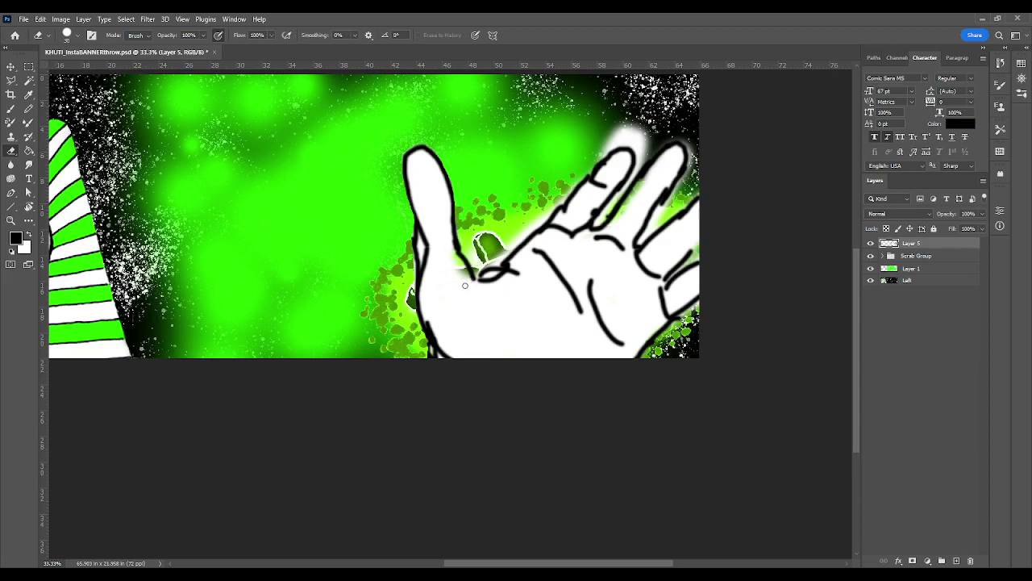
Paint over the stray black lines where the thumb meets the palm in white, and return the brush colour to black
key("x")
key("b")
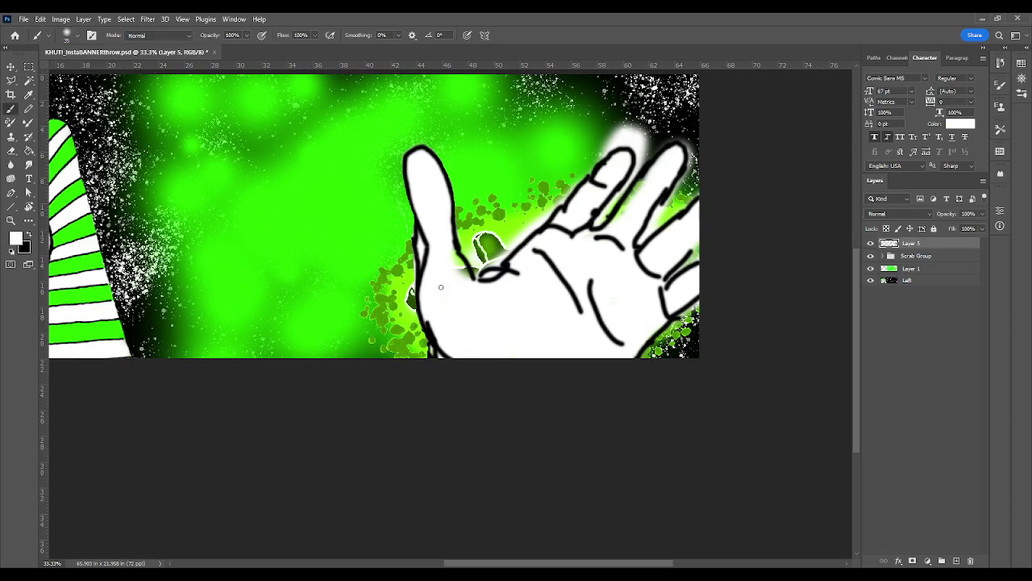
mouse_move(440, 266)
left_mouse_down()
mouse_move(472, 280)
mouse_move(461, 266)
mouse_move(463, 286)
mouse_move(451, 247)
mouse_move(489, 277)
left_mouse_up()
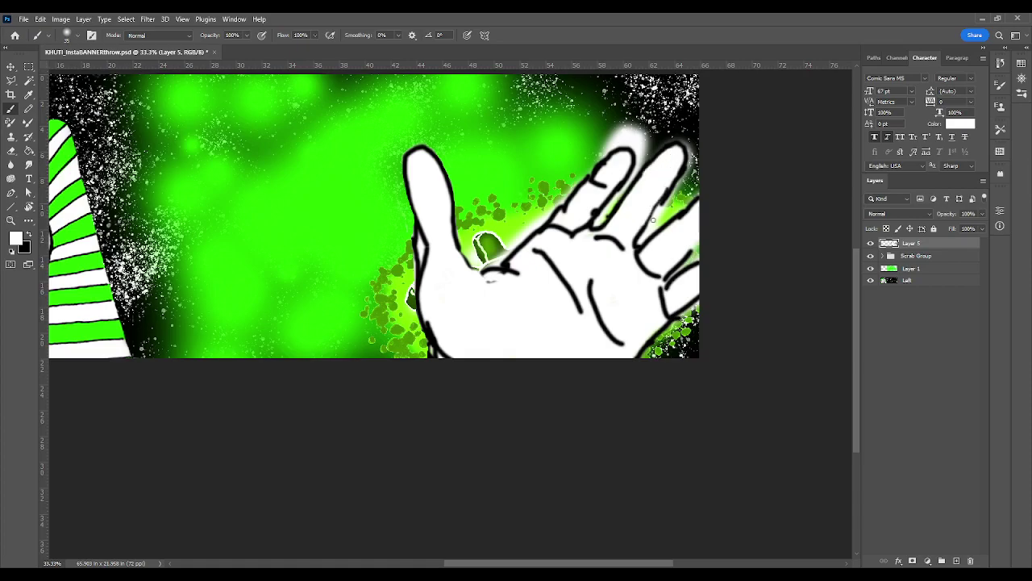
key("x")
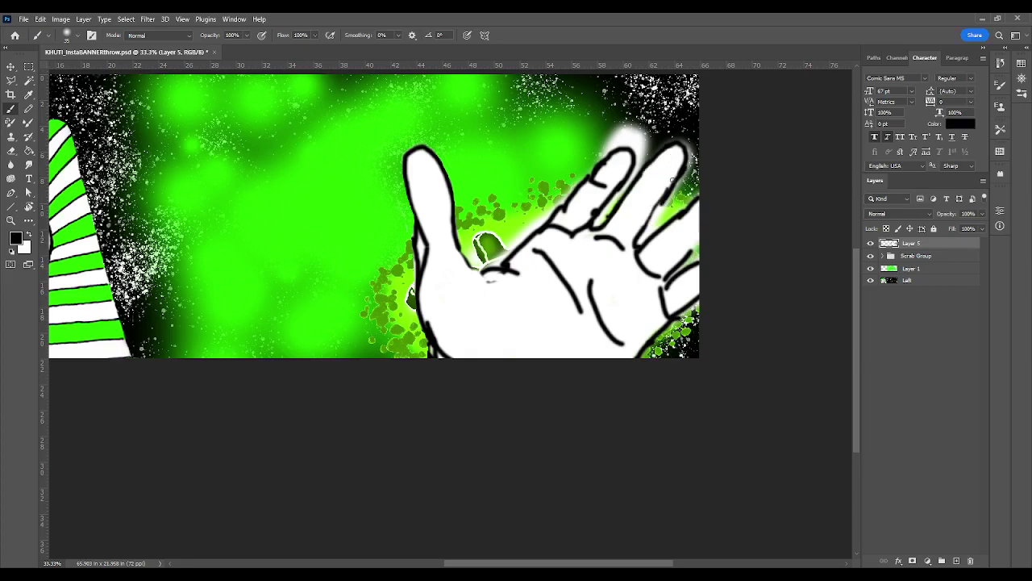
Paint short black crease lines across the fingers on Layer 5 to mark the joints
left_click_drag(683, 167, 632, 241)
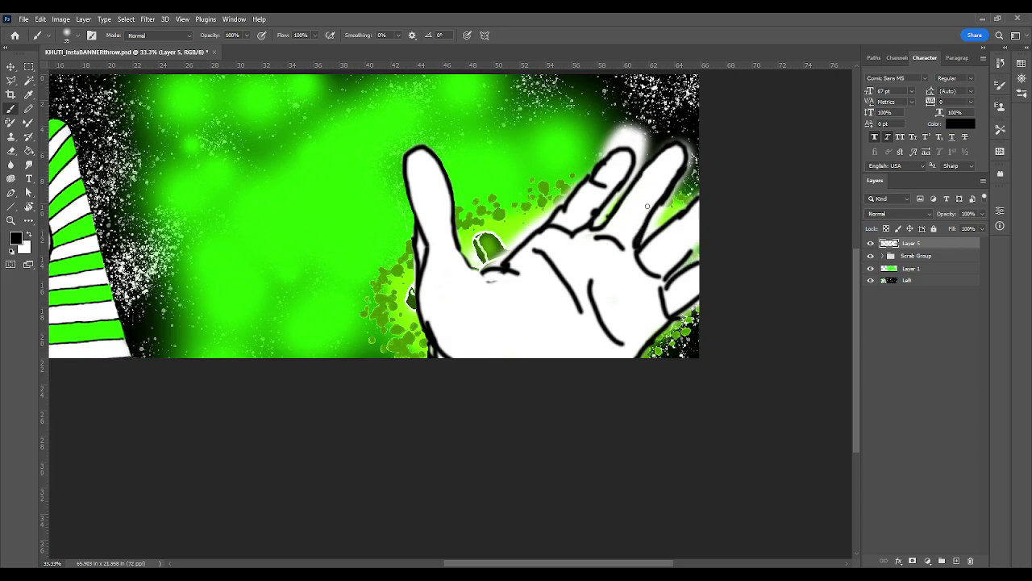
left_click_drag(675, 226, 690, 242)
mouse_move(629, 200)
left_mouse_down()
mouse_move(643, 213)
mouse_move(663, 179)
left_mouse_up()
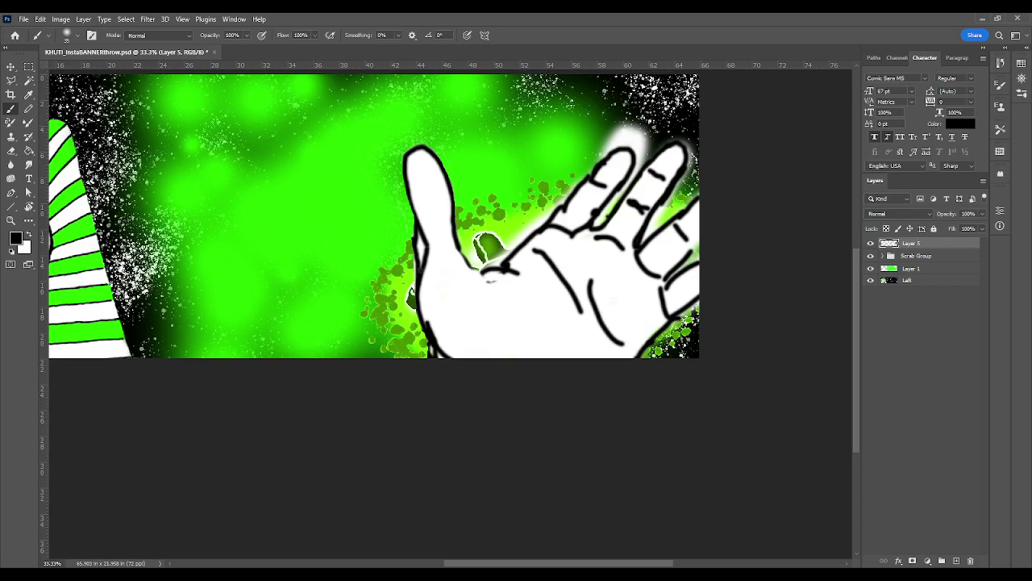
Paint white along the black palm creases and the base of the thumb to thin and clean up the lines
key("x")
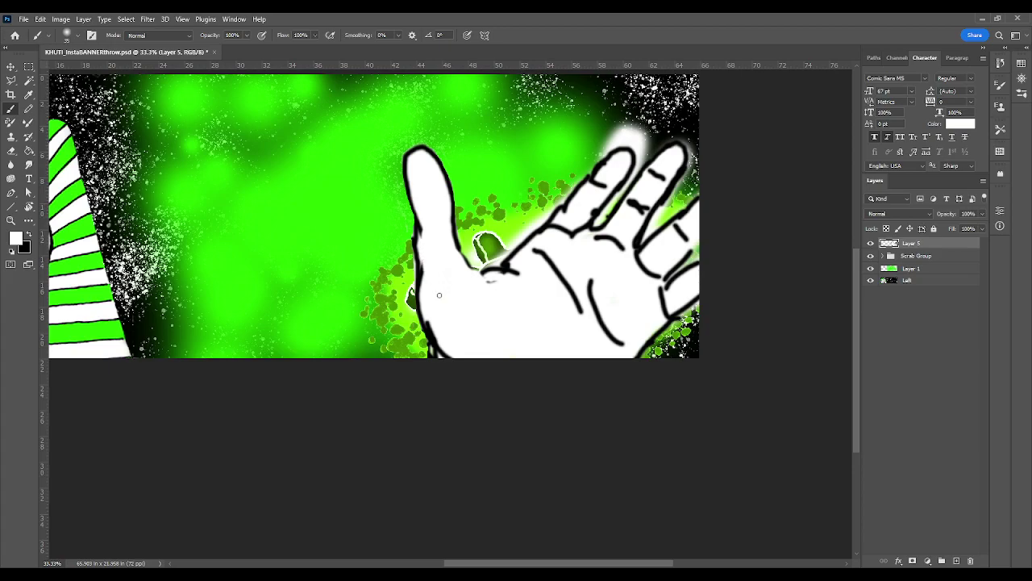
mouse_move(493, 285)
left_mouse_down()
mouse_move(526, 303)
mouse_move(499, 274)
left_mouse_up()
mouse_move(537, 242)
left_mouse_down()
mouse_move(570, 260)
mouse_move(576, 274)
mouse_move(544, 256)
left_mouse_up()
left_click_drag(596, 275, 604, 316)
left_click_drag(589, 278, 586, 334)
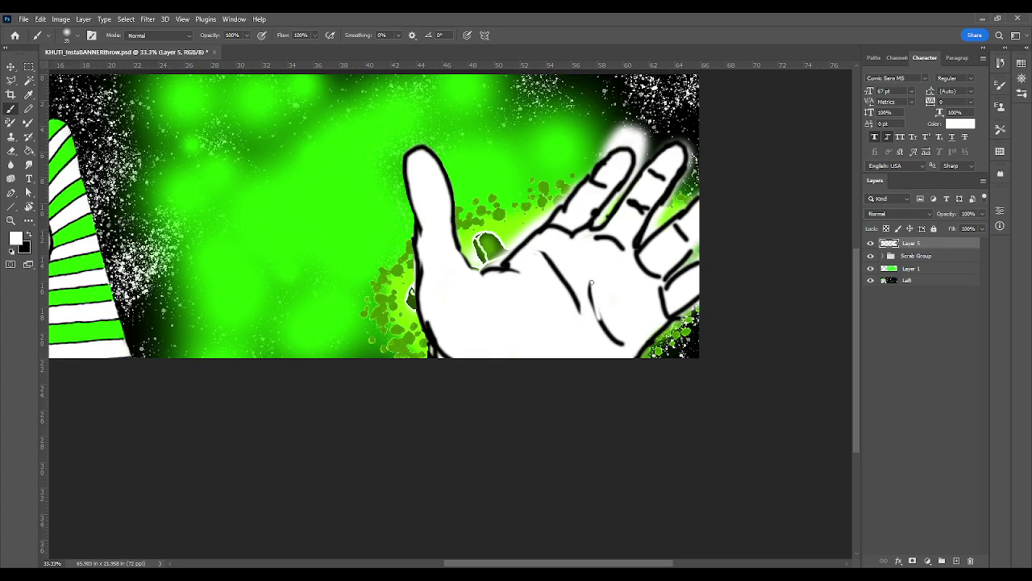
left_click_drag(580, 286, 577, 355)
Erase the white overspill around the fingertips and along the hand's edge between index finger and thumb
key("e")
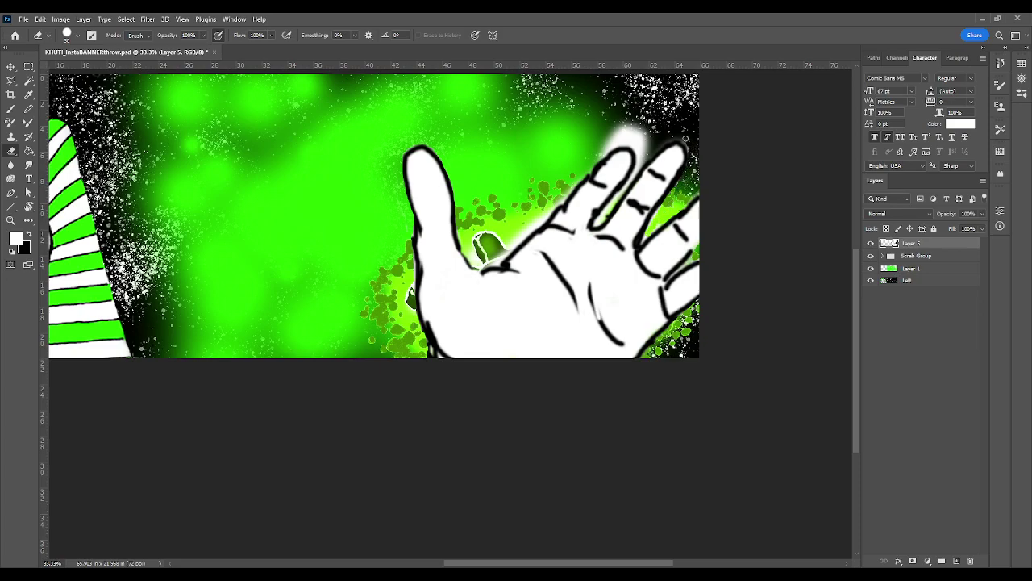
mouse_move(647, 144)
left_mouse_down()
mouse_move(641, 159)
mouse_move(620, 135)
mouse_move(605, 150)
mouse_move(630, 141)
mouse_move(623, 144)
mouse_move(641, 154)
mouse_move(646, 145)
mouse_move(606, 129)
mouse_move(615, 122)
left_mouse_up()
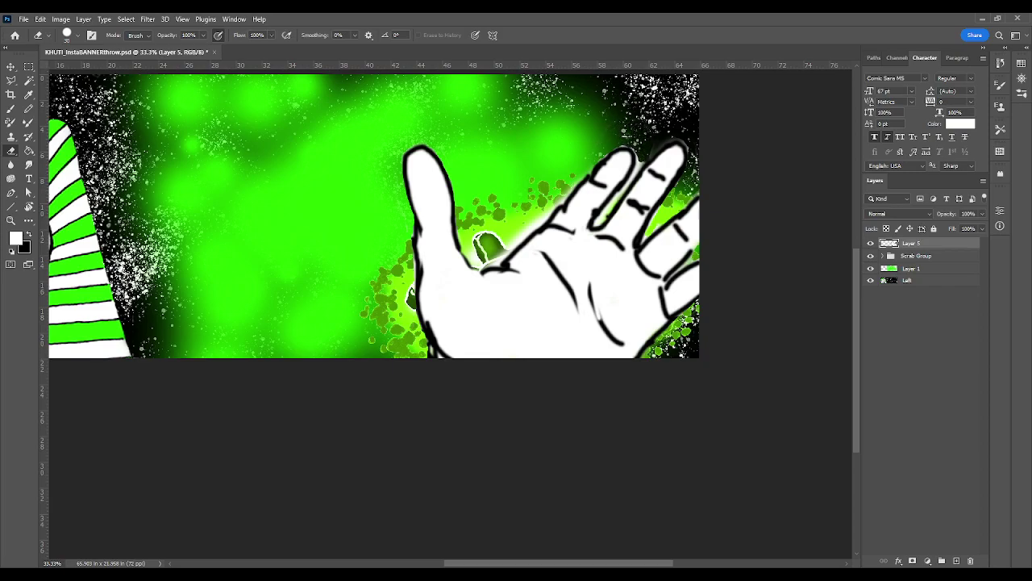
left_click_drag(574, 185, 494, 258)
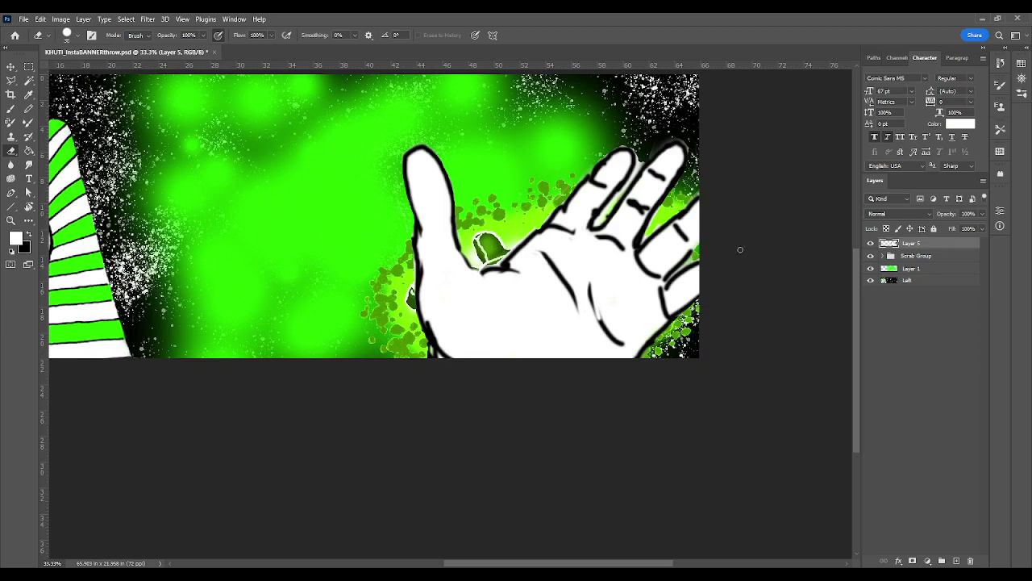
Reorder Layer 5 beneath Scrab Group so that the scarab sits in front of the hand
left_click_drag(922, 243, 920, 265)
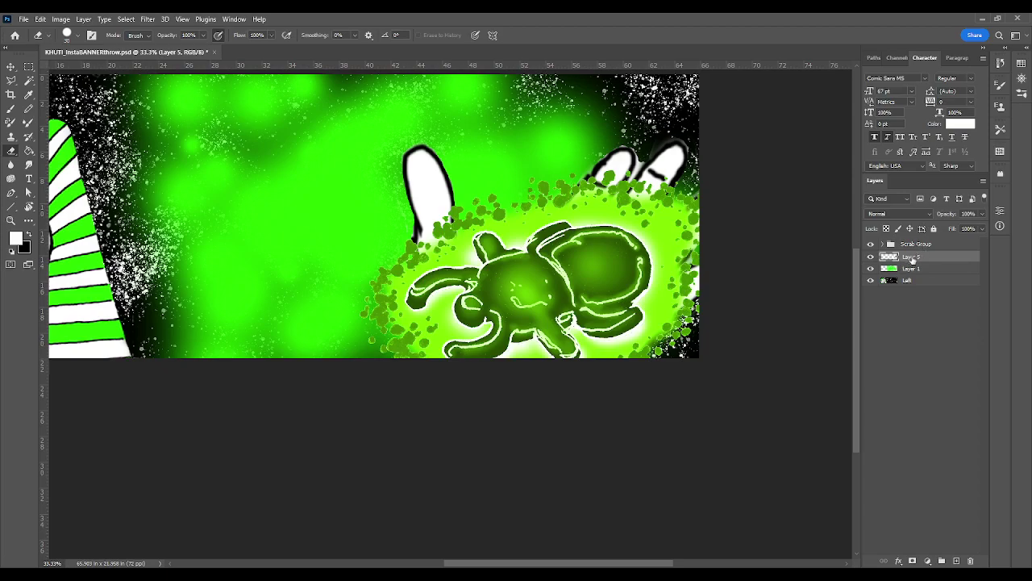
key("ctrl+minus")
key("ctrl+minus")
key("ctrl+minus")
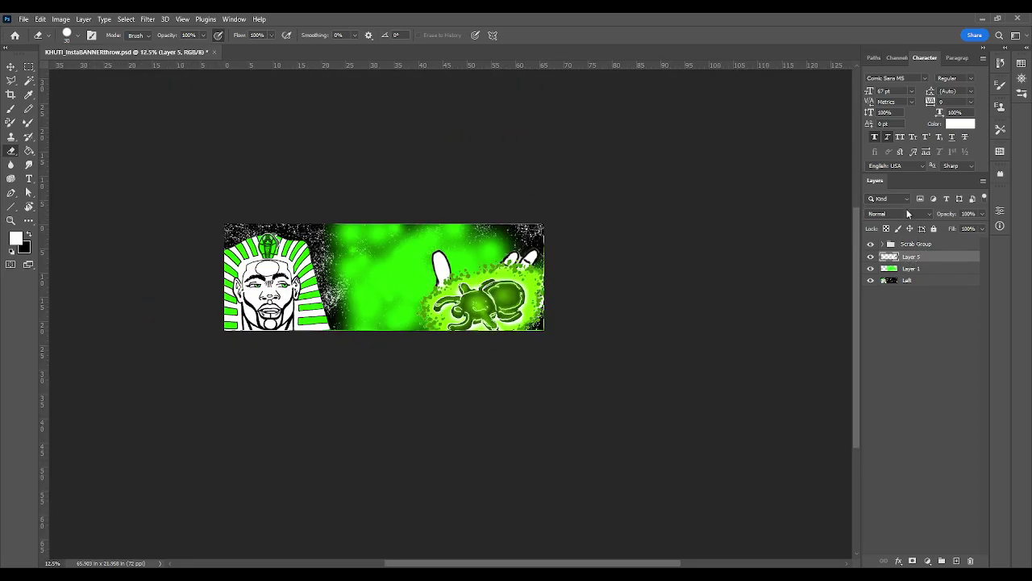
Enlarge Scrab Group and Layer 5 together to 118.74% and reposition the hand toward the banner's upper right
left_click(934, 243, "shift")
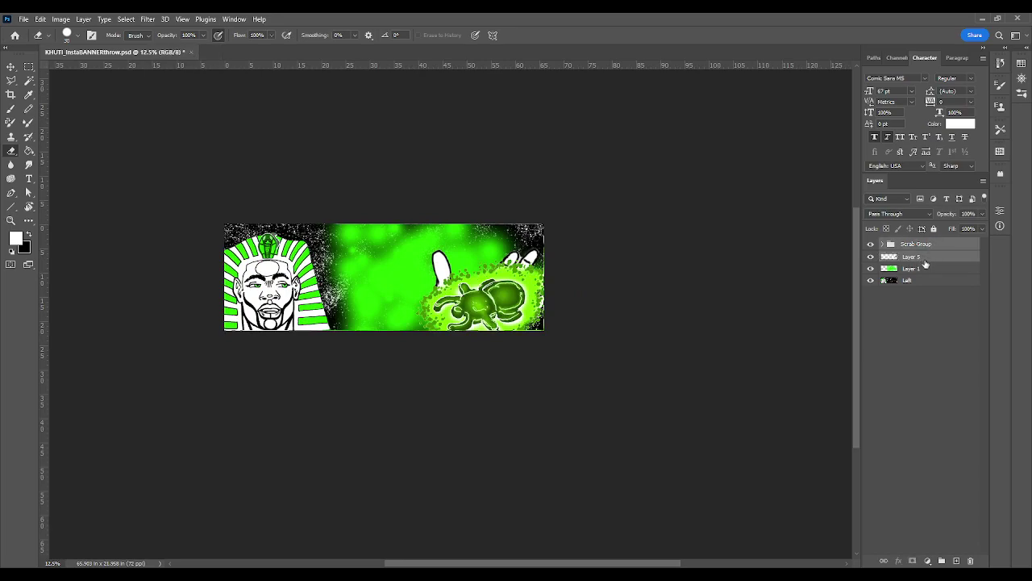
key("ctrl+t")
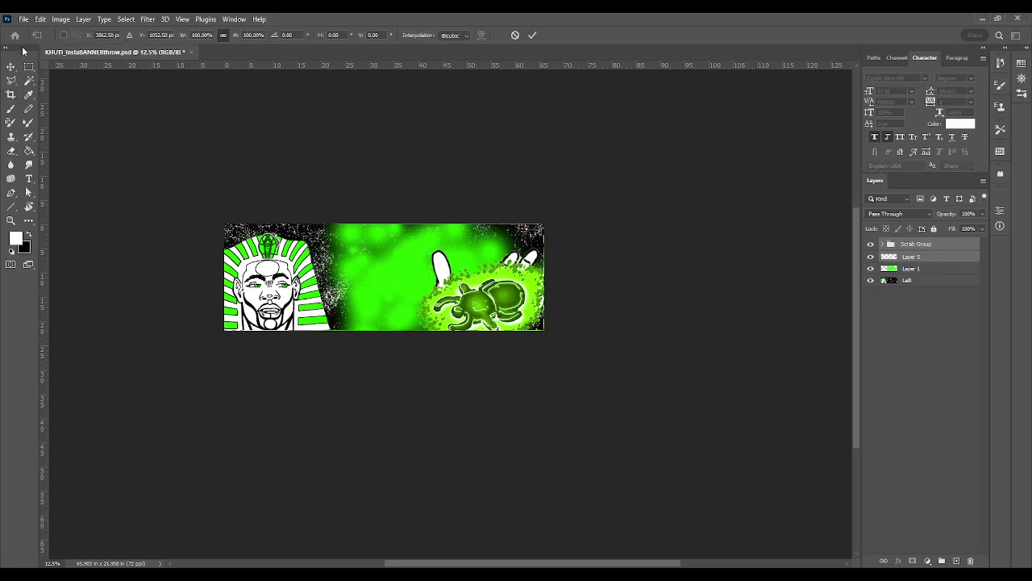
key("Return")
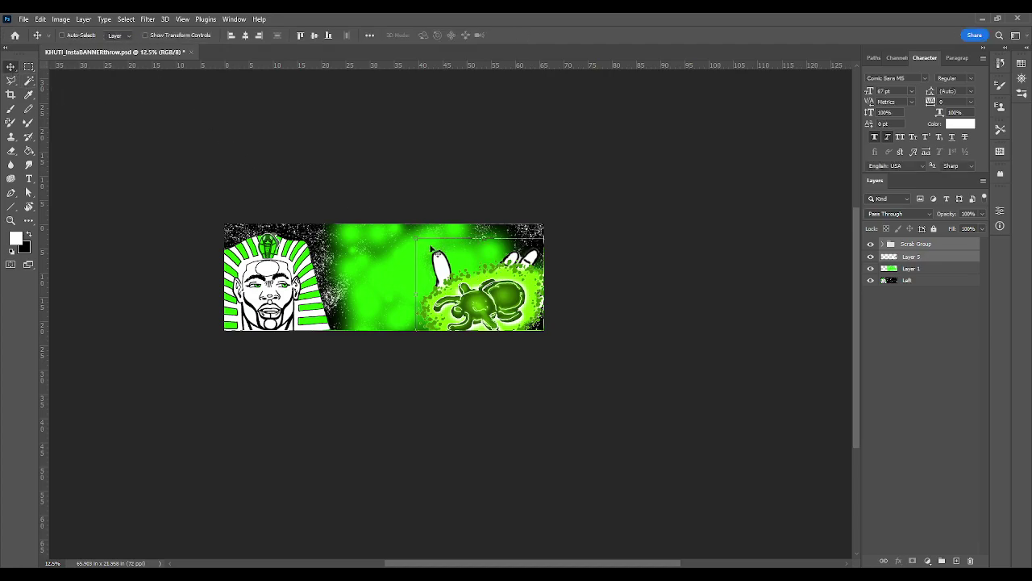
left_click_drag(416, 241, 412, 249)
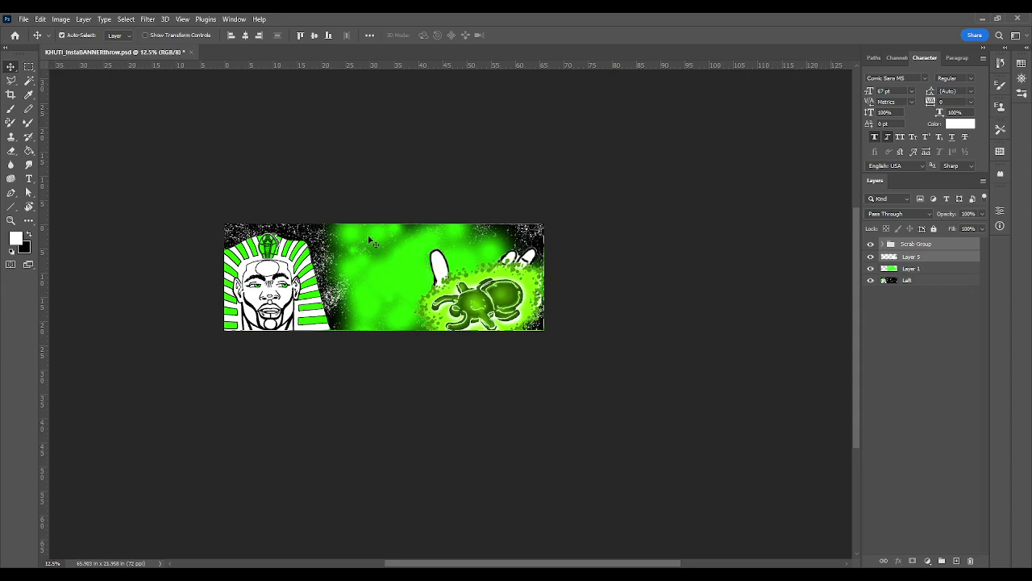
key("ctrl+t")
left_click_drag(412, 238, 388, 217)
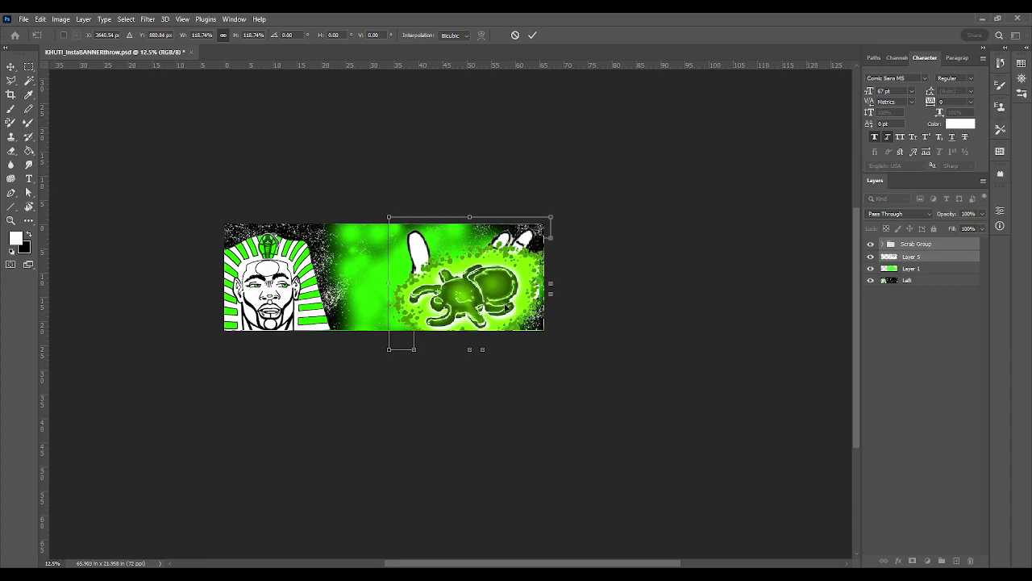
key("Return")
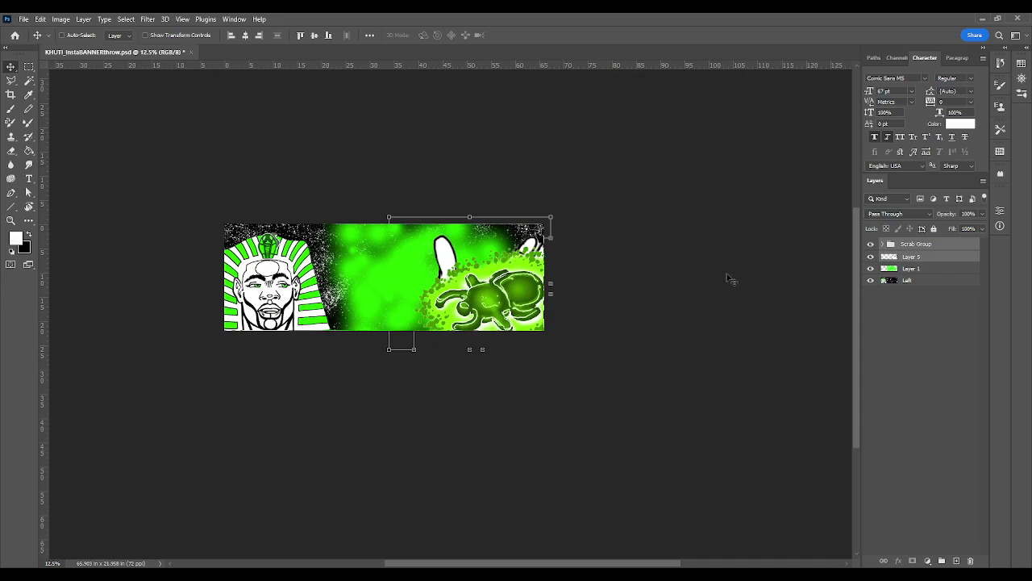
left_click(924, 257)
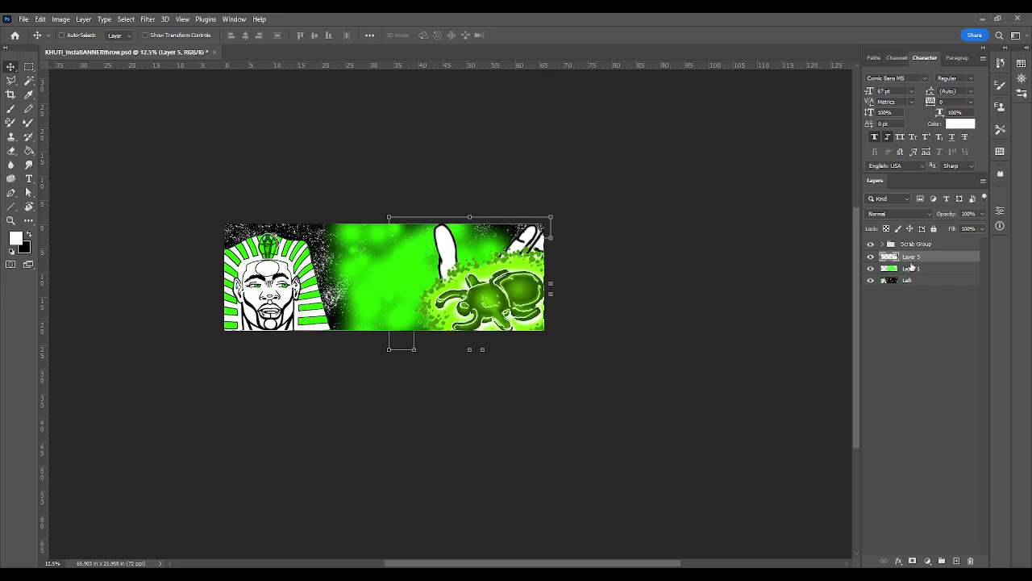
Scale Scrab Group alone to 80.89% and move it over the palm of the hand
left_click(927, 245)
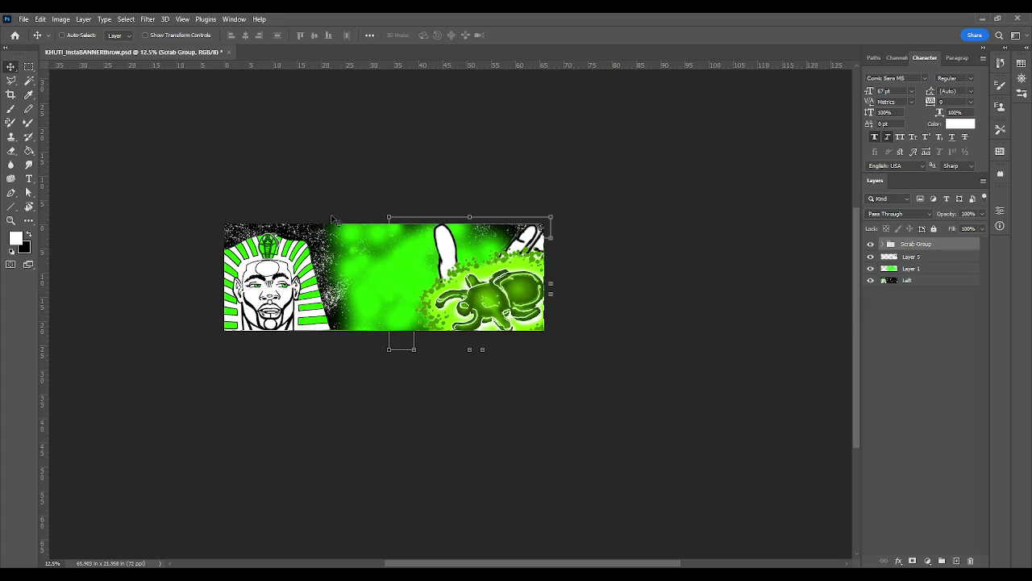
left_click_drag(511, 304, 503, 297)
key("ctrl+z")
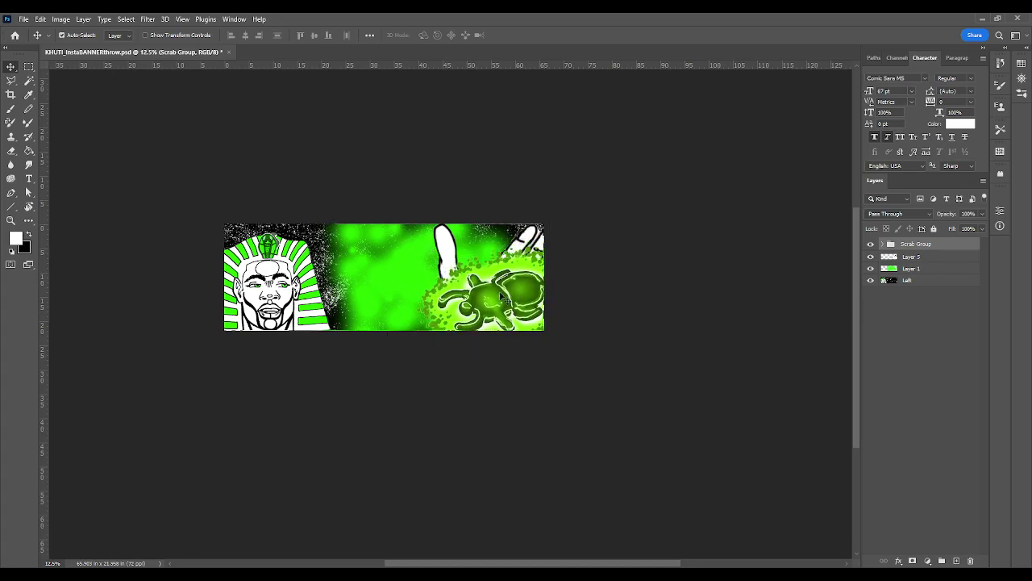
key("ctrl+t")
left_click_drag(417, 246, 435, 250)
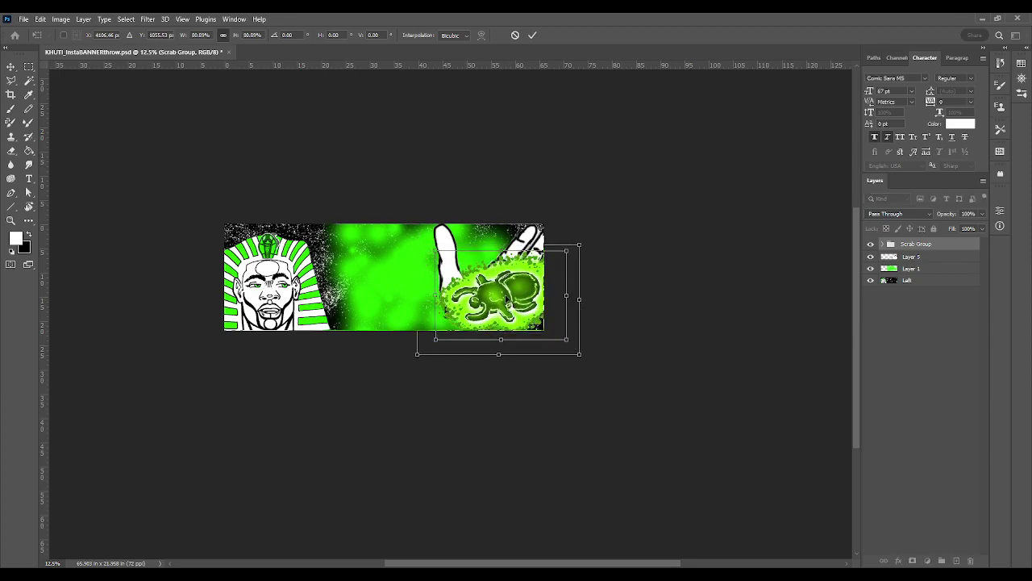
left_click_drag(506, 299, 508, 281)
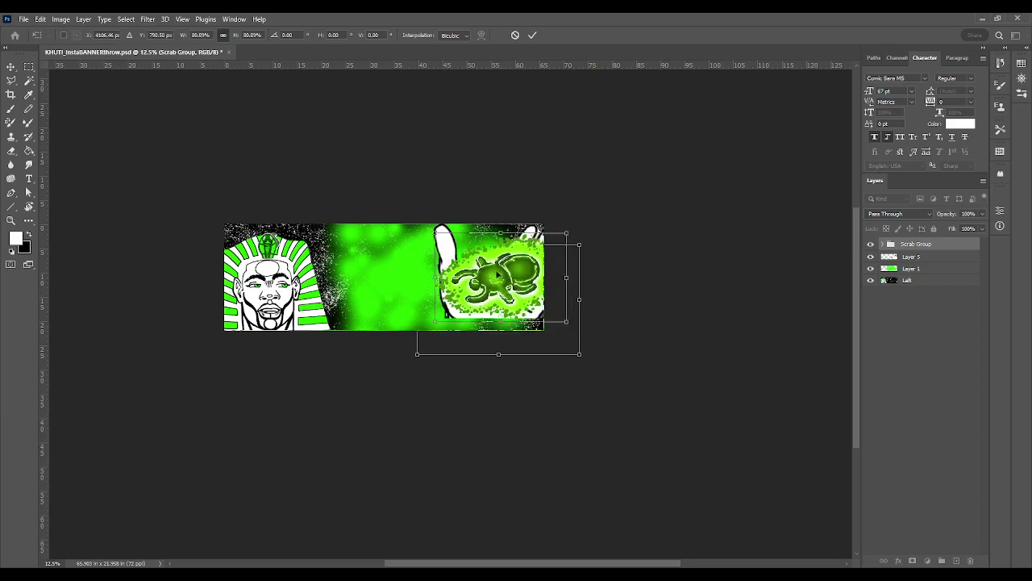
left_click_drag(502, 275, 509, 282)
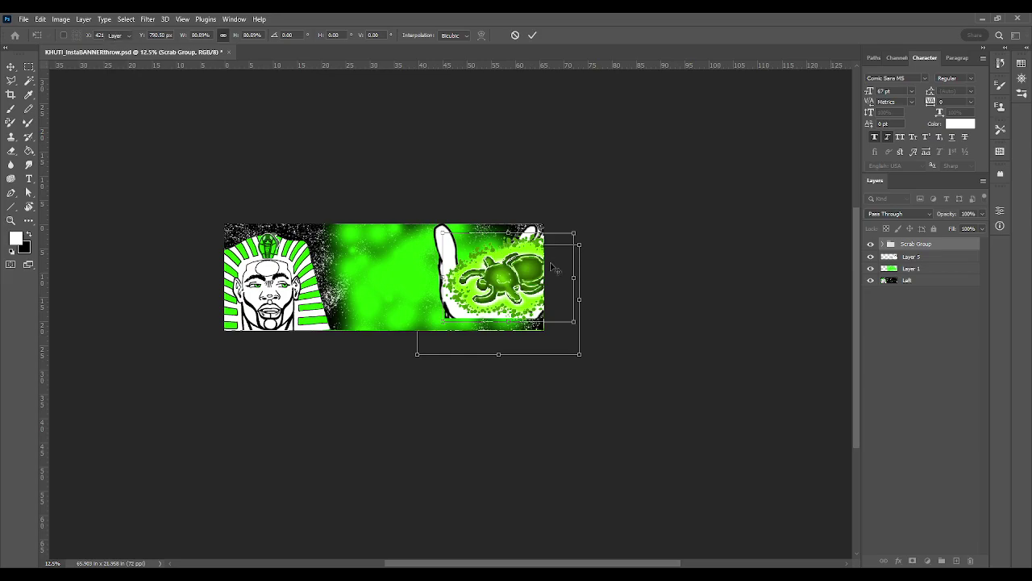
key("Return")
With Scrab Group hidden, outline the missing lower palm in white on Layer 5 and erase the black remnant beside the wrist
scroll(553, 269, "up", 2)
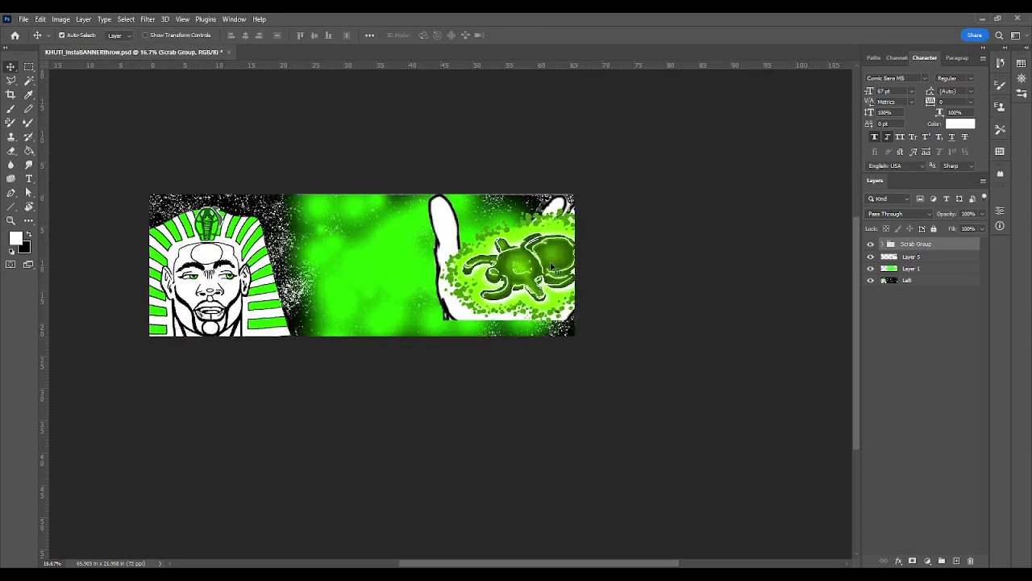
left_click_drag(553, 269, 504, 286)
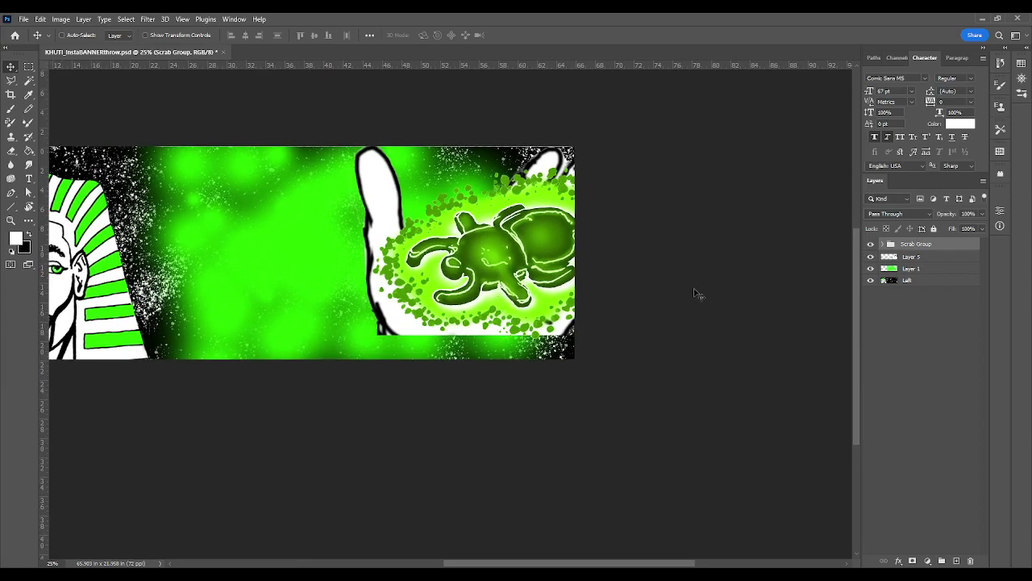
left_click(908, 256)
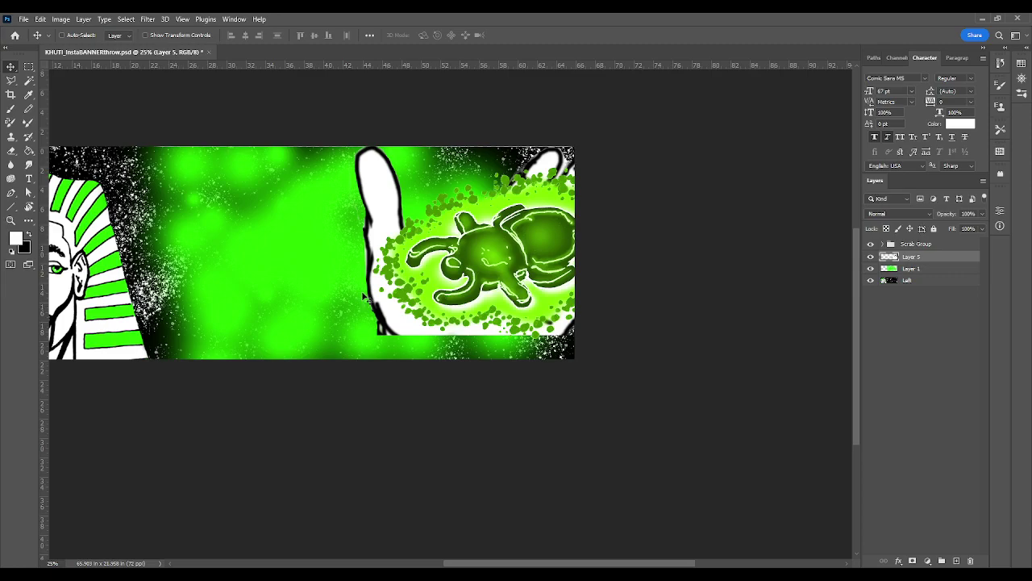
key("b")
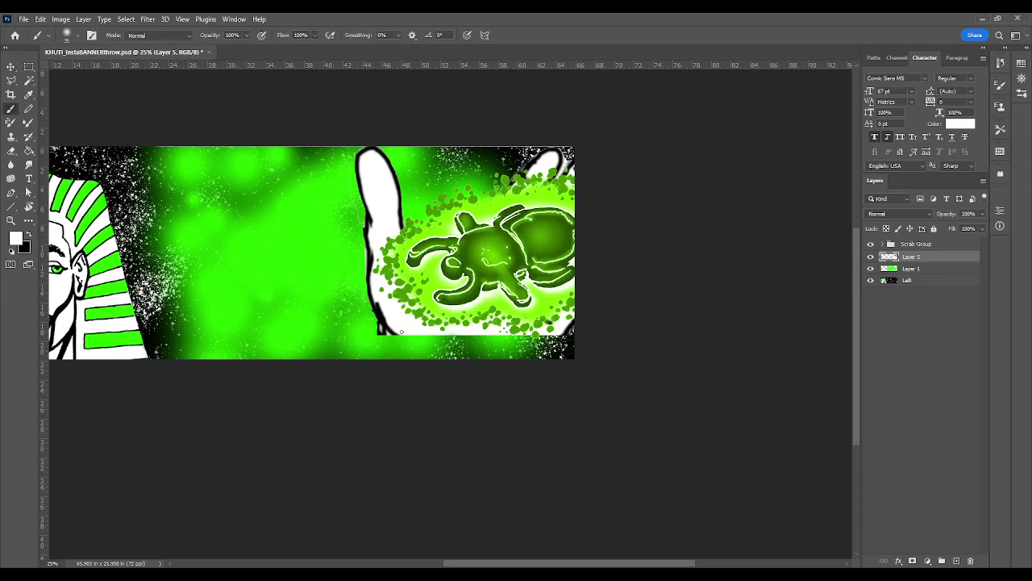
left_click_drag(399, 331, 437, 350)
mouse_move(564, 329)
left_mouse_down()
mouse_move(539, 354)
mouse_move(511, 361)
left_mouse_up()
left_click(870, 243)
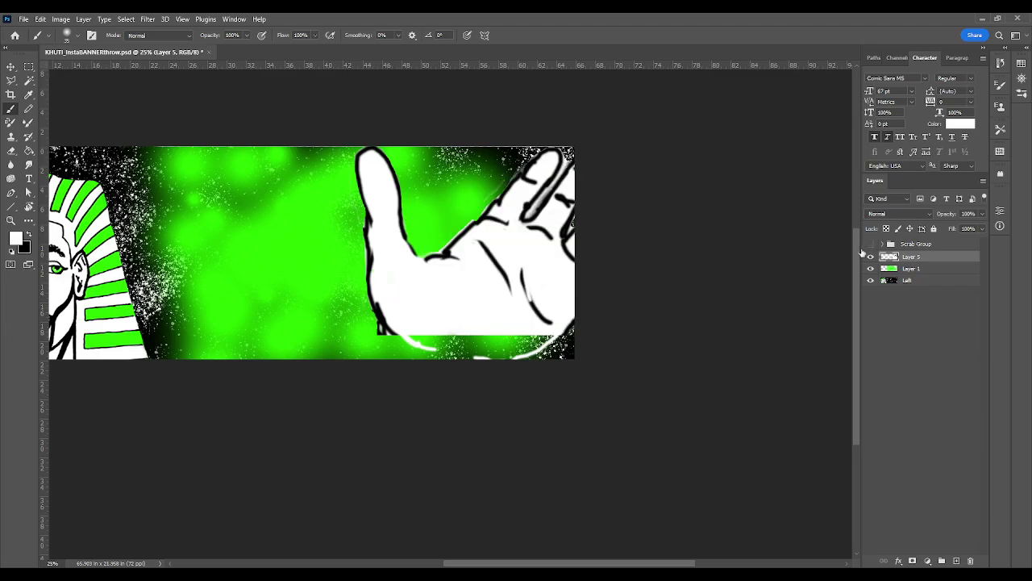
mouse_move(411, 332)
left_mouse_down()
mouse_move(444, 348)
mouse_move(425, 355)
mouse_move(486, 361)
left_mouse_up()
left_click_drag(551, 337, 529, 360)
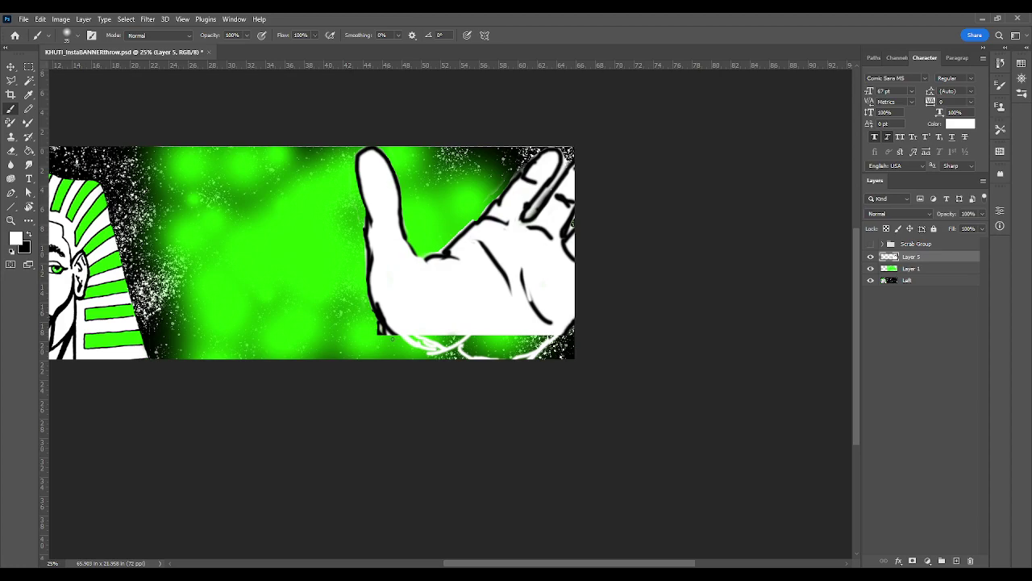
key("e")
left_click_drag(377, 326, 387, 334)
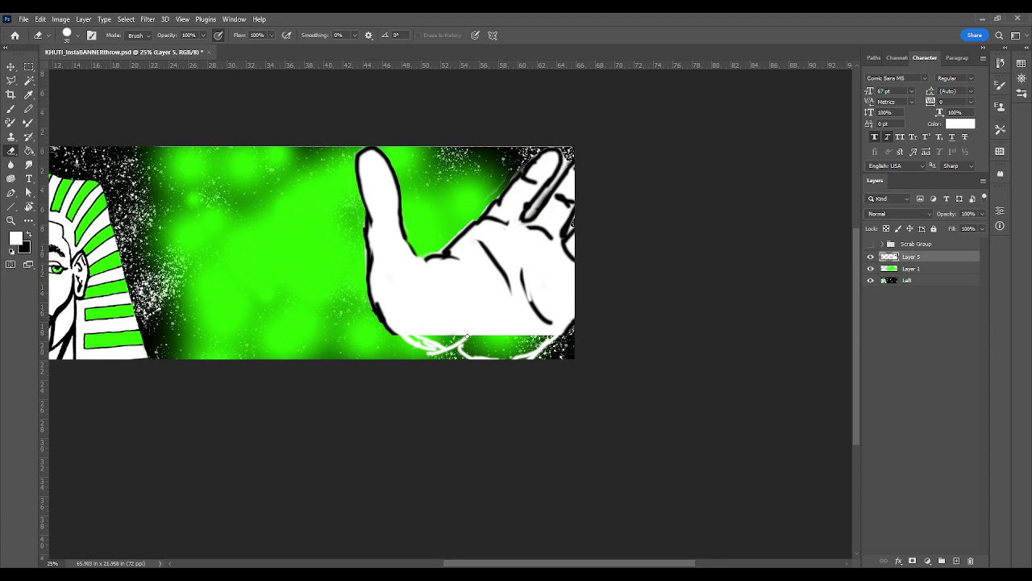
Fill the lower palm down to the banner's edge with a 125 px white brush, then show Scrab Group again
key("b")
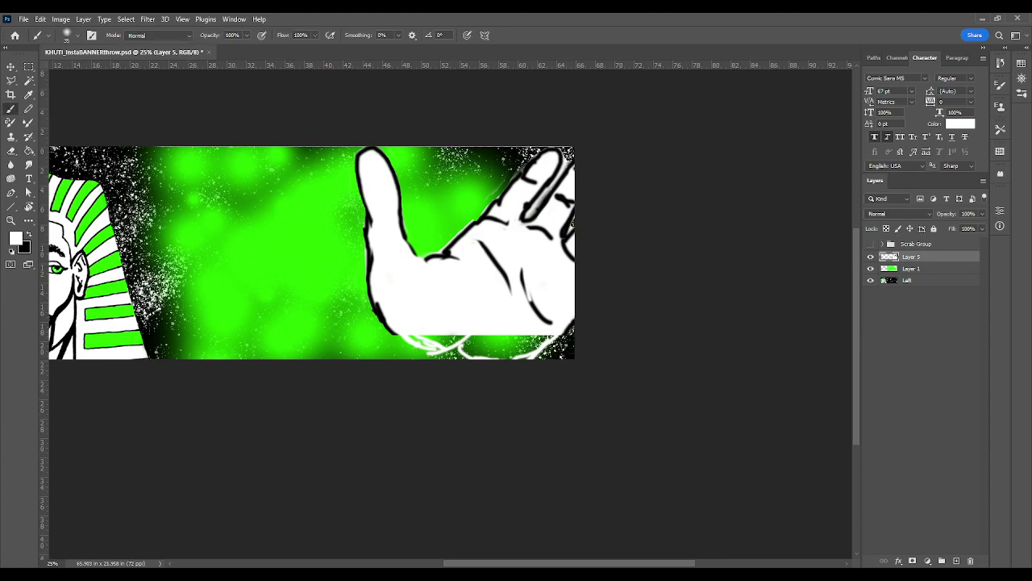
key("bracketright")
key("bracketright")
key("bracketright")
key("bracketright")
key("bracketright")
key("bracketright")
key("bracketright")
key("bracketright")
mouse_move(464, 331)
left_mouse_down()
mouse_move(438, 342)
mouse_move(446, 337)
mouse_move(414, 330)
mouse_move(419, 342)
mouse_move(431, 325)
mouse_move(456, 340)
mouse_move(477, 324)
mouse_move(471, 338)
mouse_move(498, 351)
mouse_move(549, 330)
mouse_move(530, 355)
mouse_move(550, 334)
mouse_move(509, 356)
mouse_move(431, 331)
mouse_move(404, 370)
mouse_move(401, 354)
mouse_move(388, 367)
mouse_move(407, 341)
mouse_move(390, 357)
mouse_move(443, 340)
mouse_move(433, 372)
mouse_move(471, 338)
mouse_move(464, 362)
mouse_move(451, 329)
left_mouse_up()
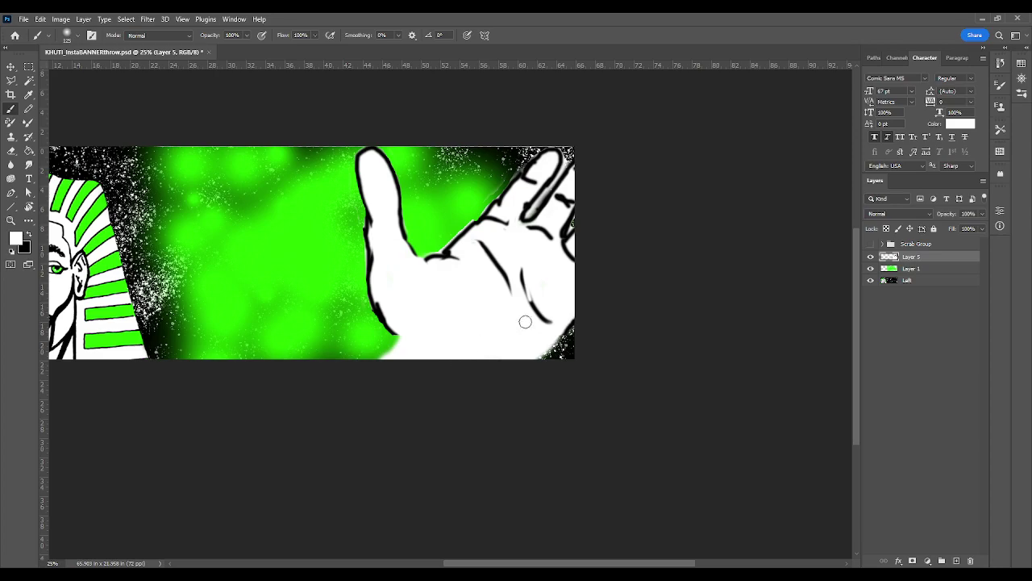
left_click(870, 243)
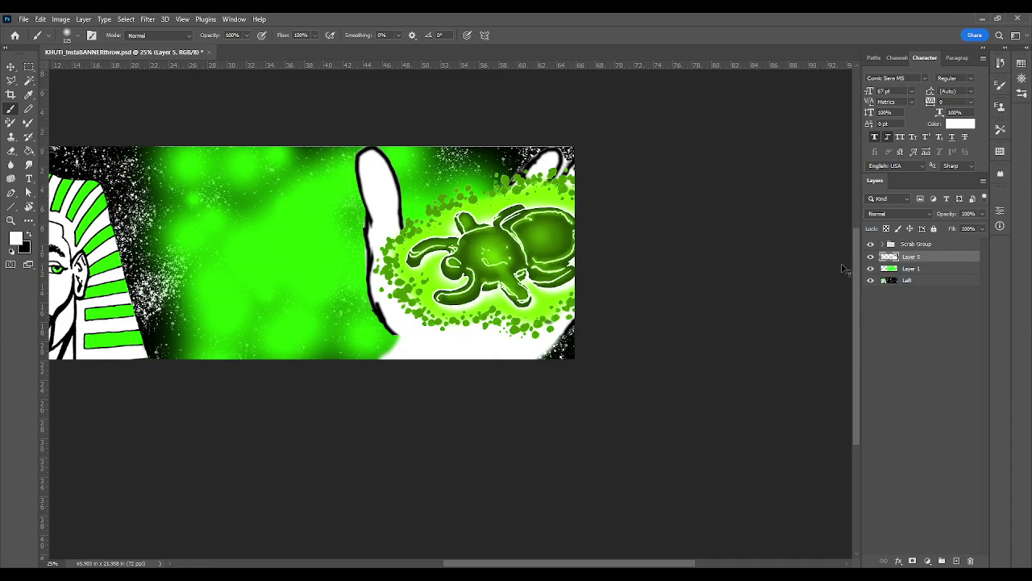
Move the hand on Layer 5 down and slightly right so that it sits lower beneath the scarab
scroll(842, 268, "up", 2)
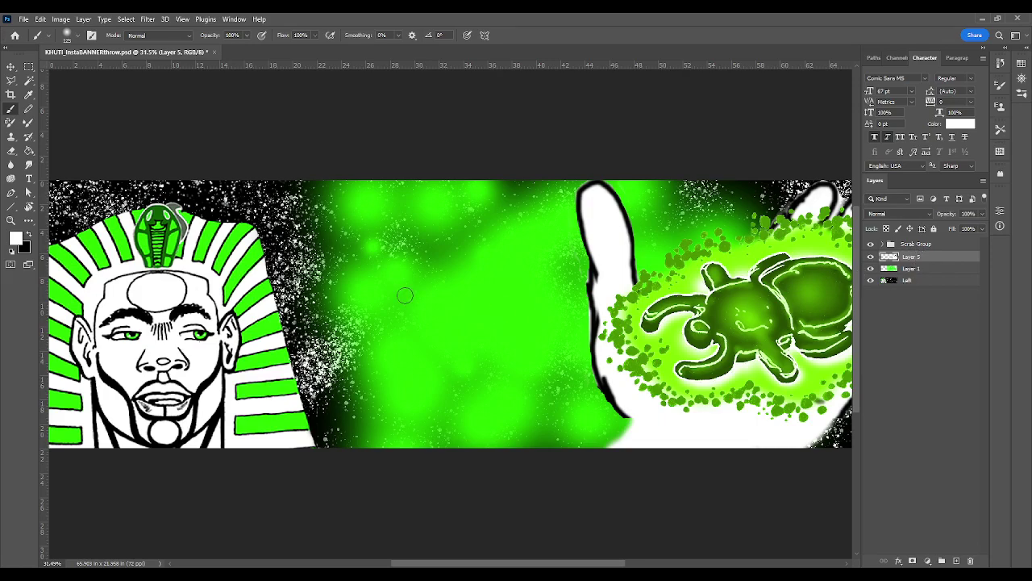
left_click(10, 69)
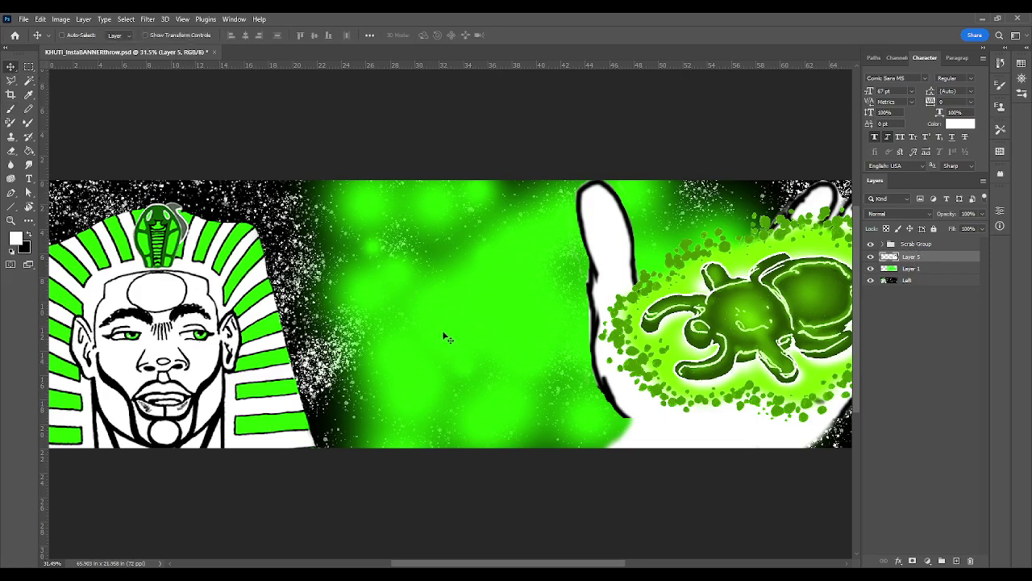
left_click_drag(663, 403, 662, 483)
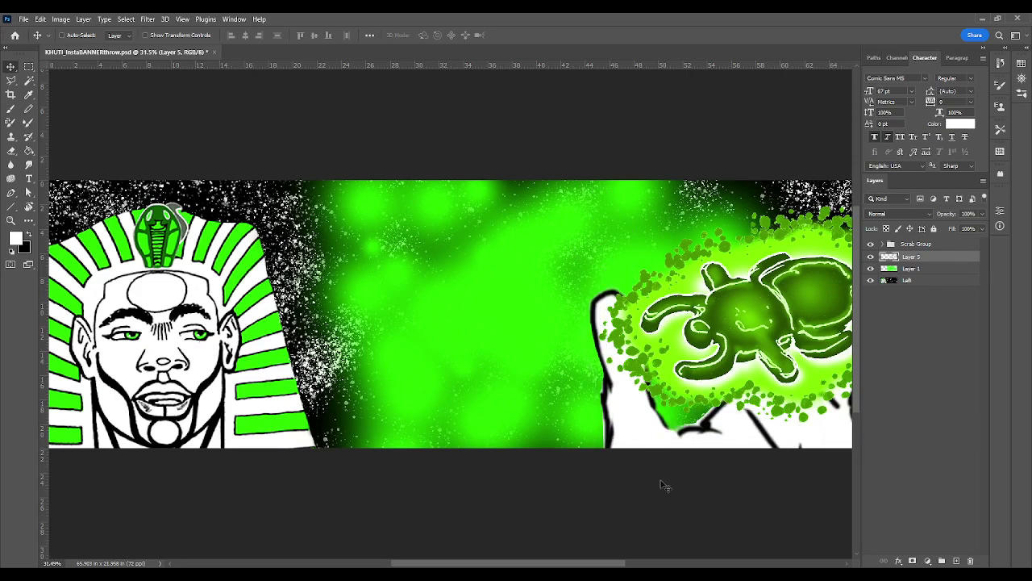
mouse_move(738, 323)
left_mouse_down()
mouse_move(710, 300)
mouse_move(756, 323)
mouse_move(743, 315)
left_mouse_up()
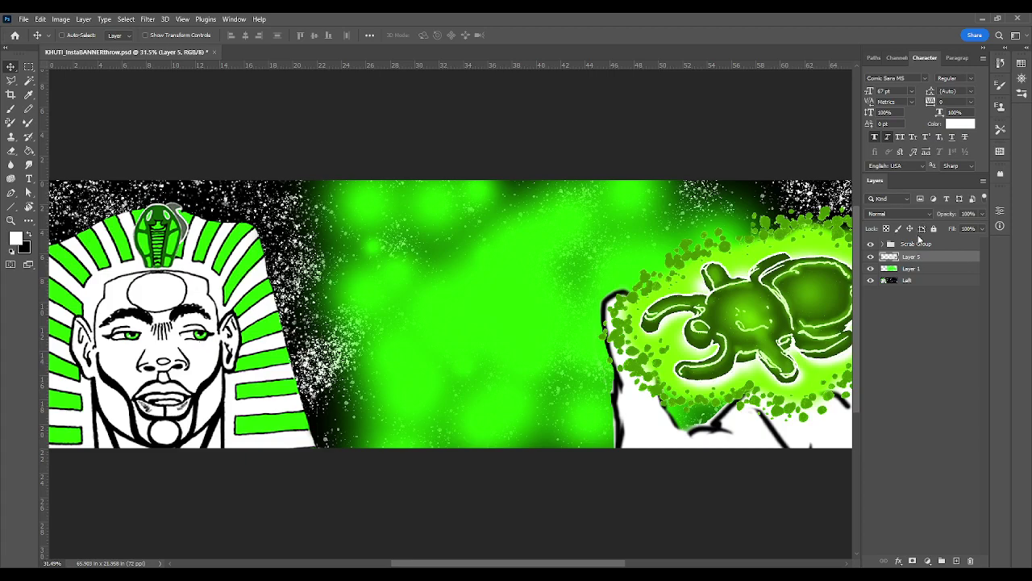
Move Scrab Group up into the banner's upper-right corner, above the hand
left_click(916, 244)
left_click_drag(748, 350, 725, 292)
left_click_drag(657, 389, 562, 397)
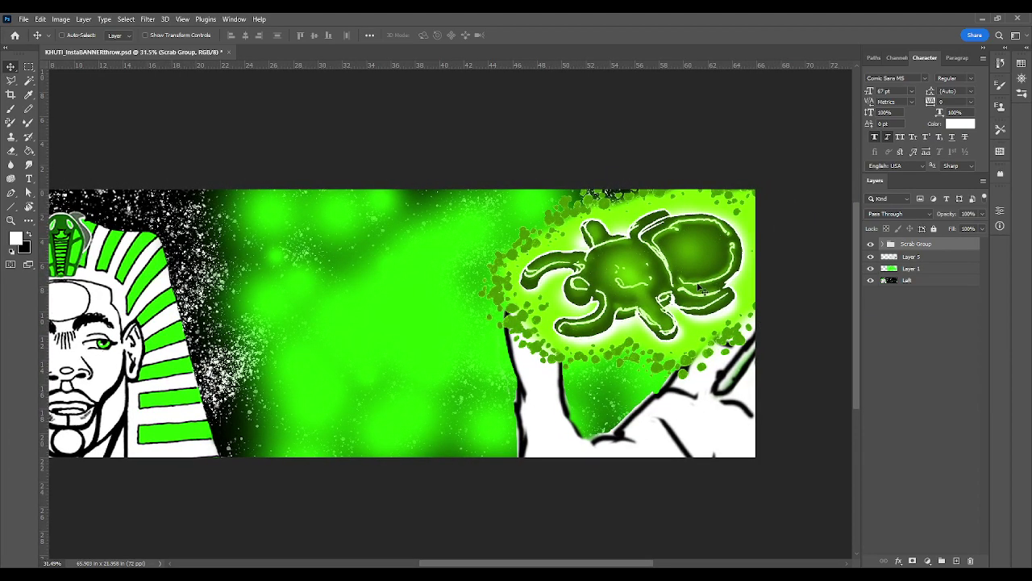
mouse_move(695, 280)
left_mouse_down()
mouse_move(695, 261)
mouse_move(702, 274)
left_mouse_up()
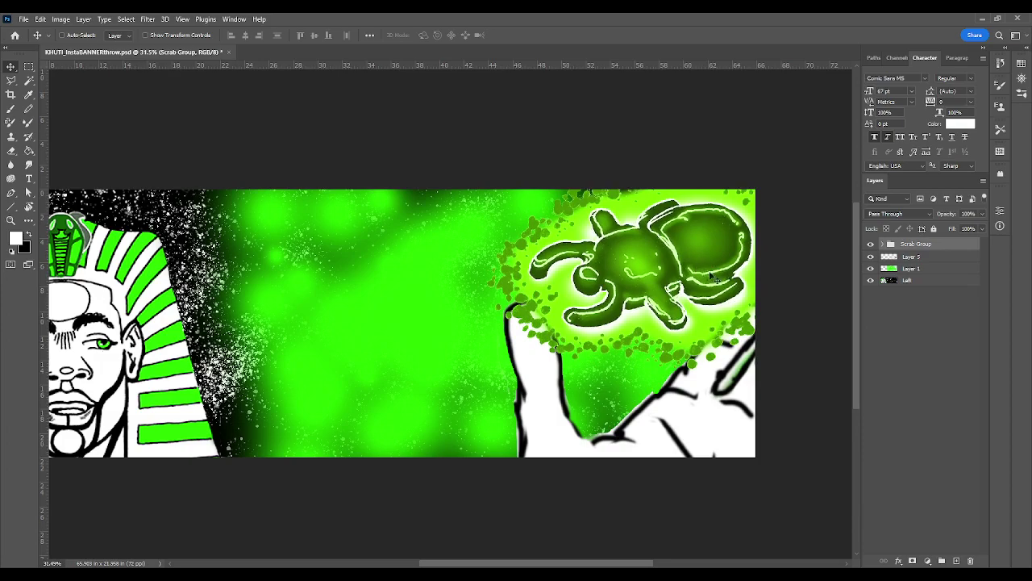
Reposition the hand on Layer 5 up and to the left beneath the scarab, using the guides to check its placement
left_click(929, 258)
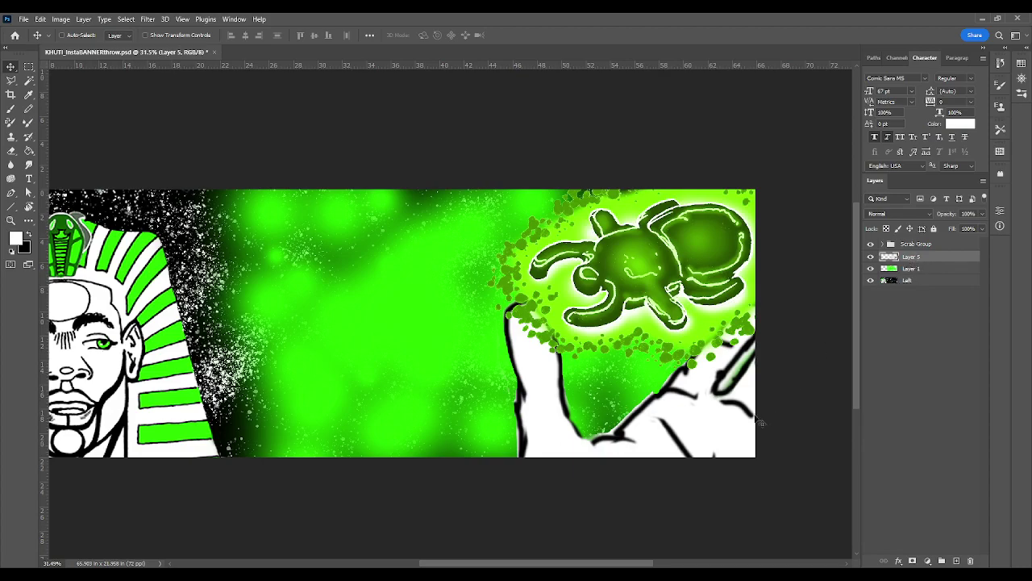
left_click_drag(706, 415, 689, 387)
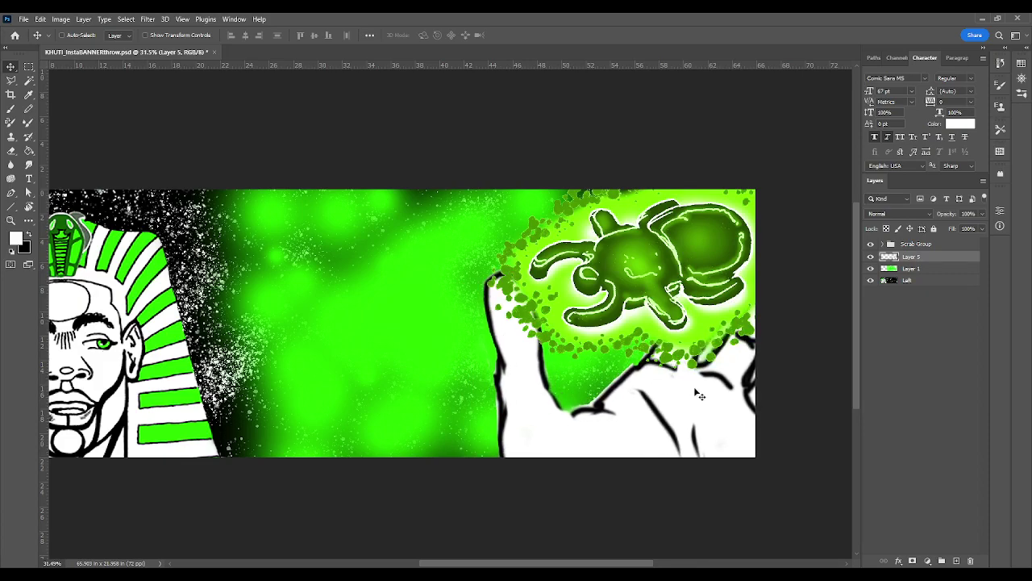
key("ctrl+semicolon")
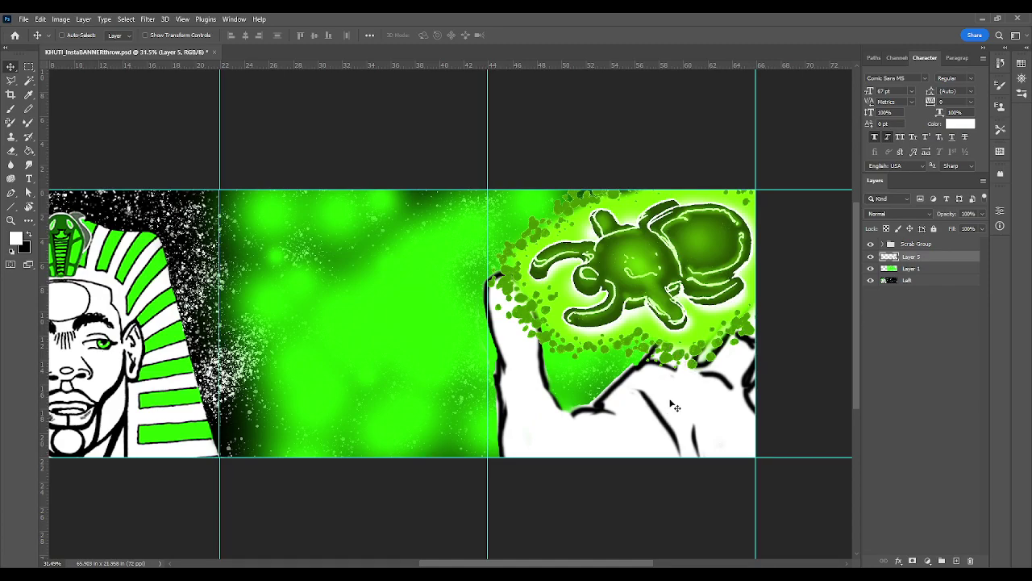
left_click_drag(667, 405, 662, 433)
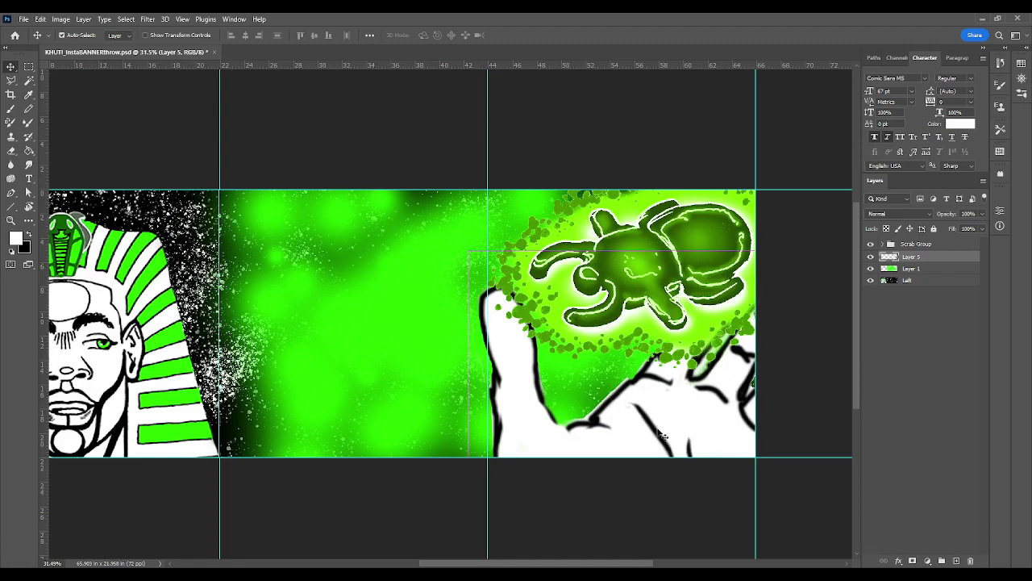
Move the hand into the banner's middle section and delete its Layer 5
key("ctrl+minus")
key("ctrl+minus")
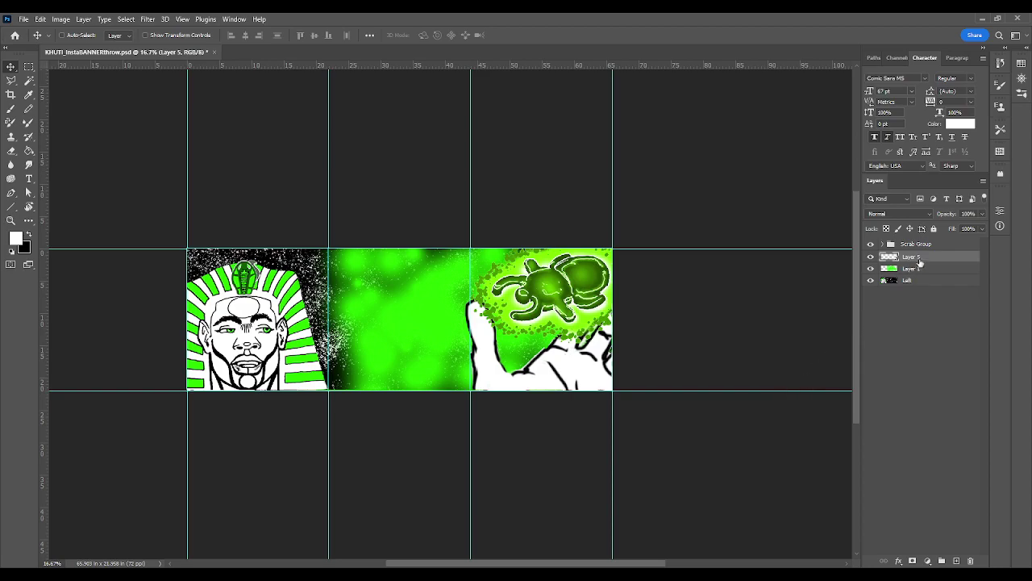
left_click_drag(552, 372, 417, 333)
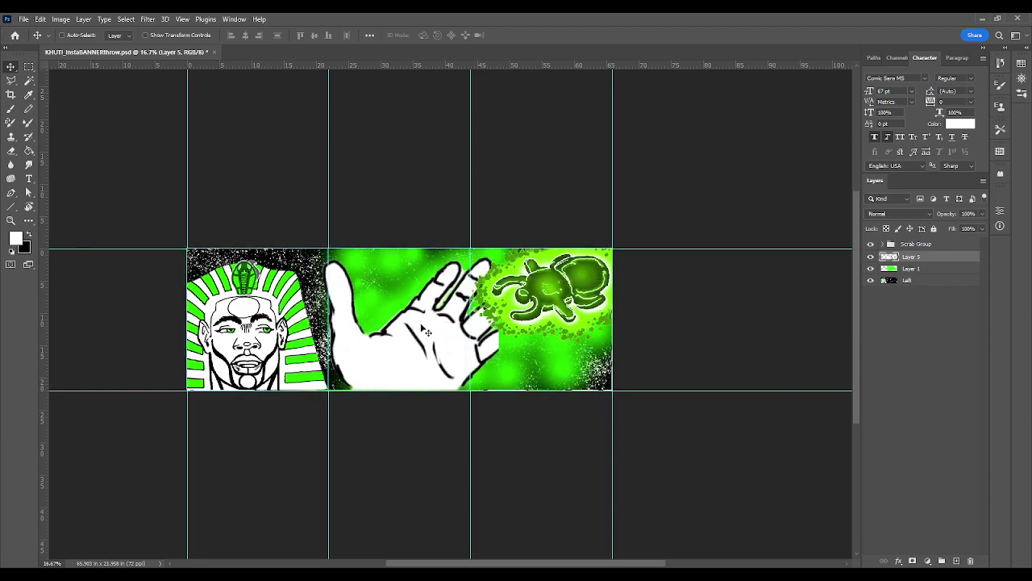
key("Delete")
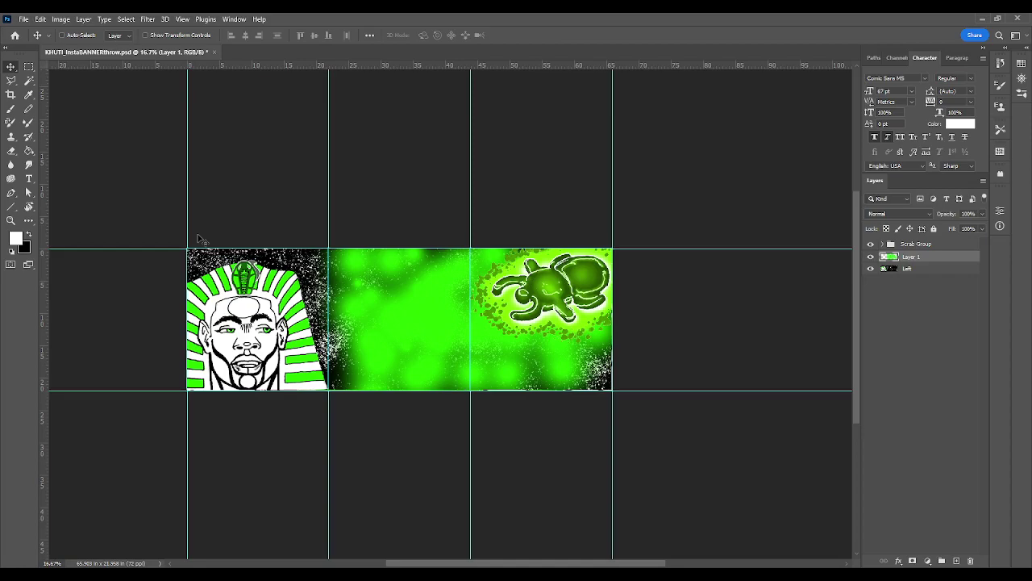
Lower Scrab Group to the vertical middle of the banner's right section and add a new layer above it
left_click(890, 245)
left_click_drag(538, 290, 530, 323)
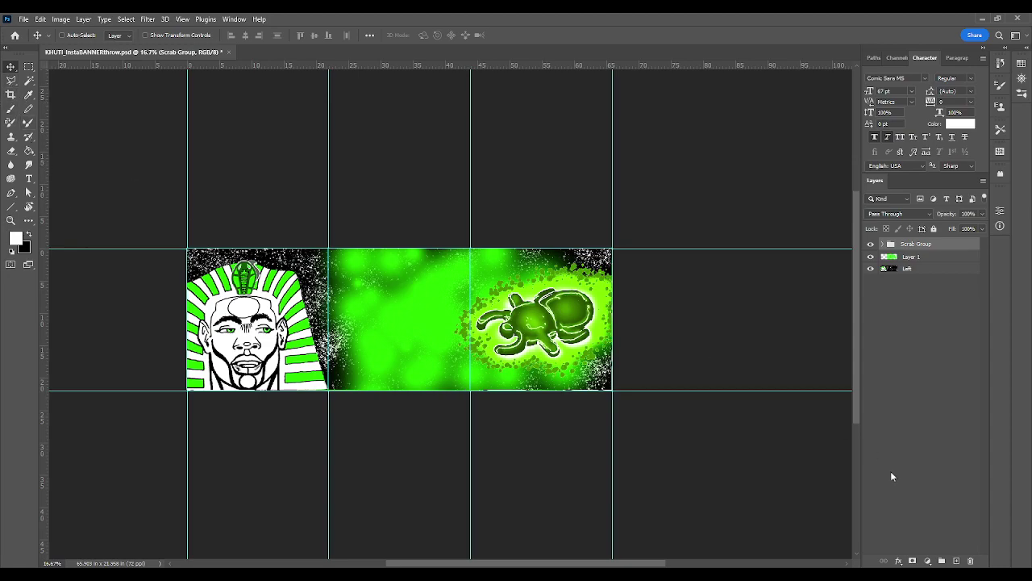
left_click(956, 561)
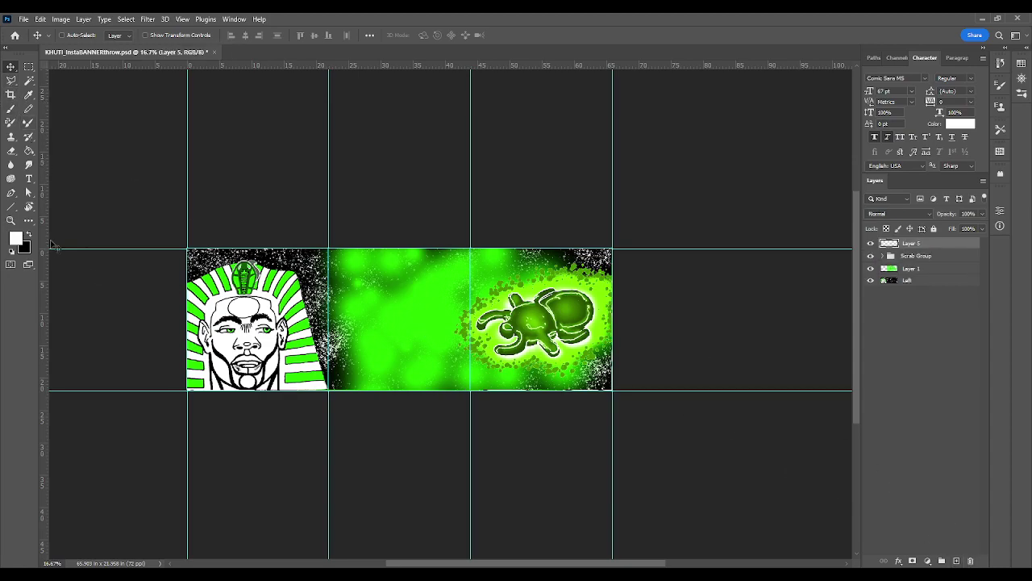
Paint a rough white open-hand silhouette with a 125 px brush over the scarab on the new Layer 5
left_click(10, 108)
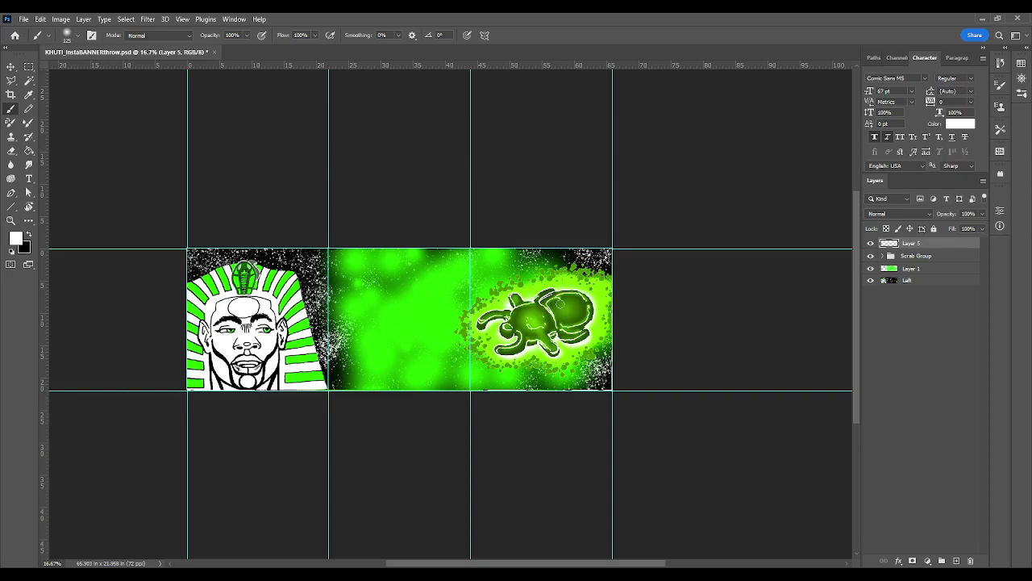
mouse_move(567, 300)
left_mouse_down()
mouse_move(585, 349)
mouse_move(574, 315)
mouse_move(593, 296)
mouse_move(592, 320)
mouse_move(605, 288)
mouse_move(593, 261)
mouse_move(596, 337)
left_mouse_up()
mouse_move(579, 269)
left_mouse_down()
mouse_move(578, 290)
mouse_move(573, 252)
mouse_move(557, 252)
mouse_move(553, 294)
mouse_move(542, 256)
mouse_move(537, 321)
mouse_move(487, 279)
mouse_move(481, 314)
mouse_move(488, 289)
mouse_move(500, 353)
mouse_move(488, 359)
left_mouse_up()
mouse_move(483, 322)
left_mouse_down()
mouse_move(479, 337)
mouse_move(504, 371)
mouse_move(487, 335)
mouse_move(516, 366)
mouse_move(529, 348)
mouse_move(519, 323)
mouse_move(549, 316)
left_mouse_up()
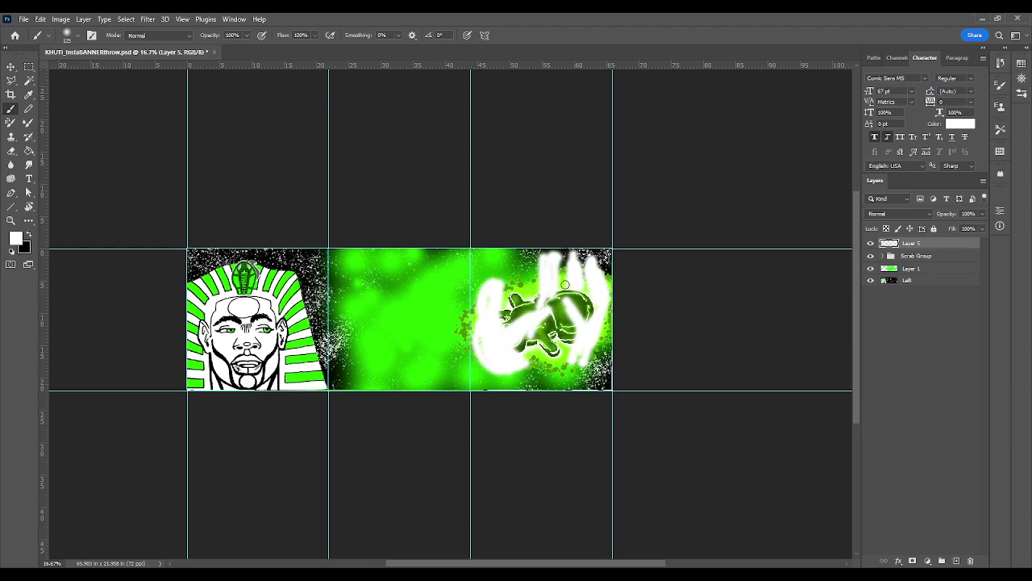
mouse_move(549, 254)
left_mouse_down()
mouse_move(570, 292)
mouse_move(575, 253)
mouse_move(582, 276)
mouse_move(608, 288)
mouse_move(600, 274)
mouse_move(564, 303)
mouse_move(582, 339)
mouse_move(573, 322)
mouse_move(569, 375)
mouse_move(508, 368)
mouse_move(539, 376)
left_mouse_up()
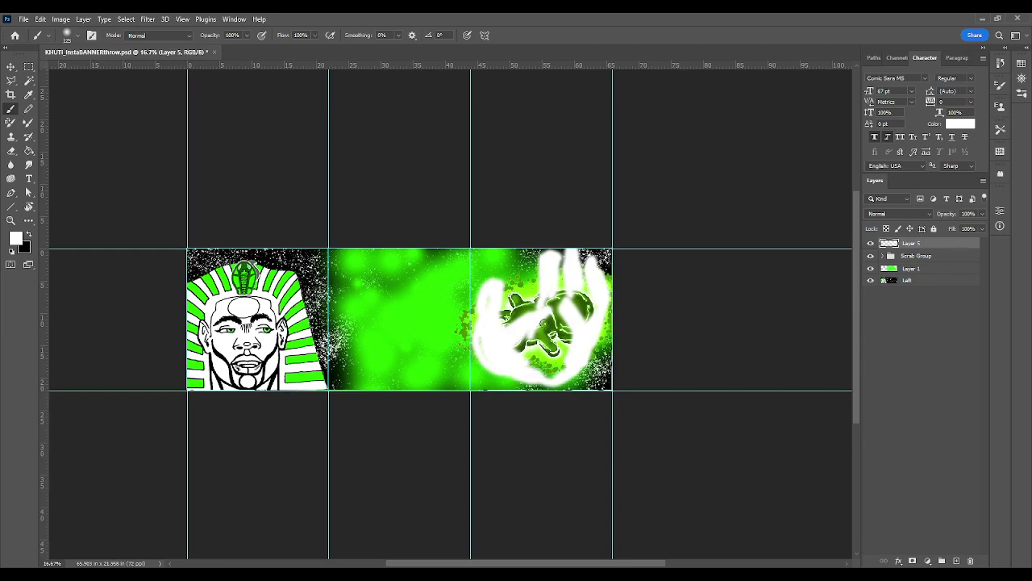
mouse_move(530, 367)
left_mouse_down()
mouse_move(533, 353)
mouse_move(568, 341)
mouse_move(587, 347)
mouse_move(565, 366)
left_mouse_up()
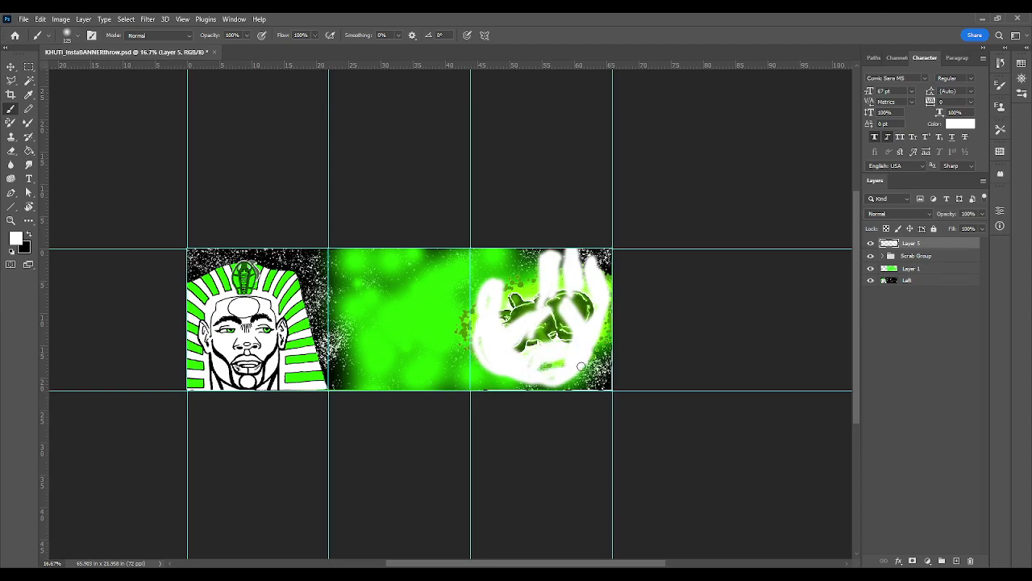
Trim the silhouette's lower edge with the eraser and fill the palm and wrist white down to the banner's edge, with the guides hidden
key("e")
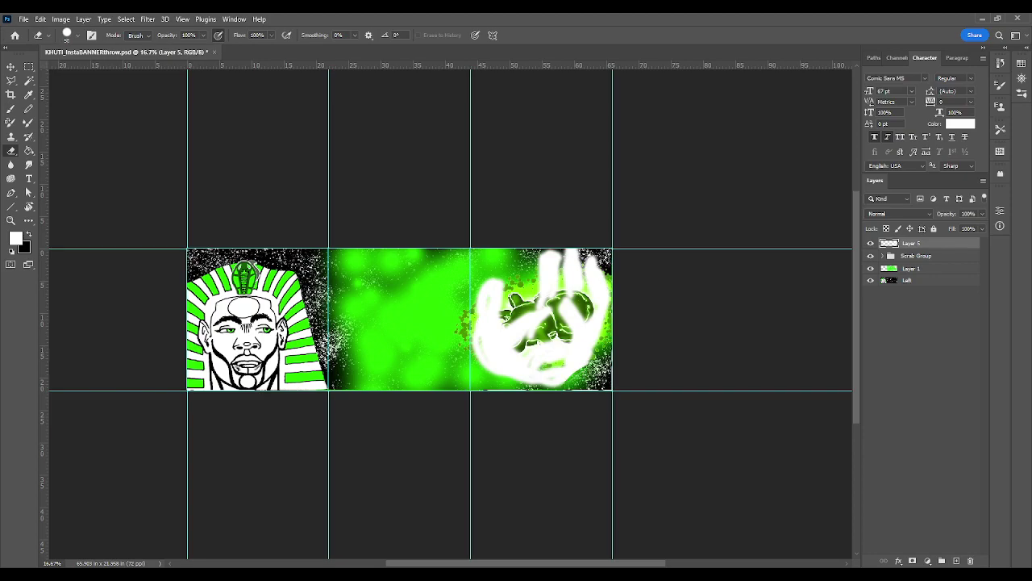
mouse_move(587, 363)
left_mouse_down()
mouse_move(570, 377)
mouse_move(586, 365)
left_mouse_up()
left_click_drag(561, 374, 542, 387)
key("b")
mouse_move(569, 367)
left_mouse_down()
mouse_move(541, 379)
mouse_move(552, 372)
mouse_move(532, 371)
mouse_move(537, 363)
mouse_move(533, 373)
mouse_move(544, 352)
mouse_move(524, 359)
mouse_move(550, 344)
mouse_move(506, 367)
mouse_move(496, 392)
mouse_move(491, 382)
mouse_move(497, 394)
mouse_move(513, 363)
mouse_move(505, 391)
mouse_move(537, 379)
mouse_move(522, 403)
mouse_move(553, 373)
mouse_move(534, 387)
mouse_move(534, 370)
mouse_move(534, 399)
mouse_move(497, 365)
mouse_move(487, 378)
mouse_move(488, 363)
mouse_move(480, 392)
mouse_move(488, 372)
mouse_move(520, 385)
left_mouse_up()
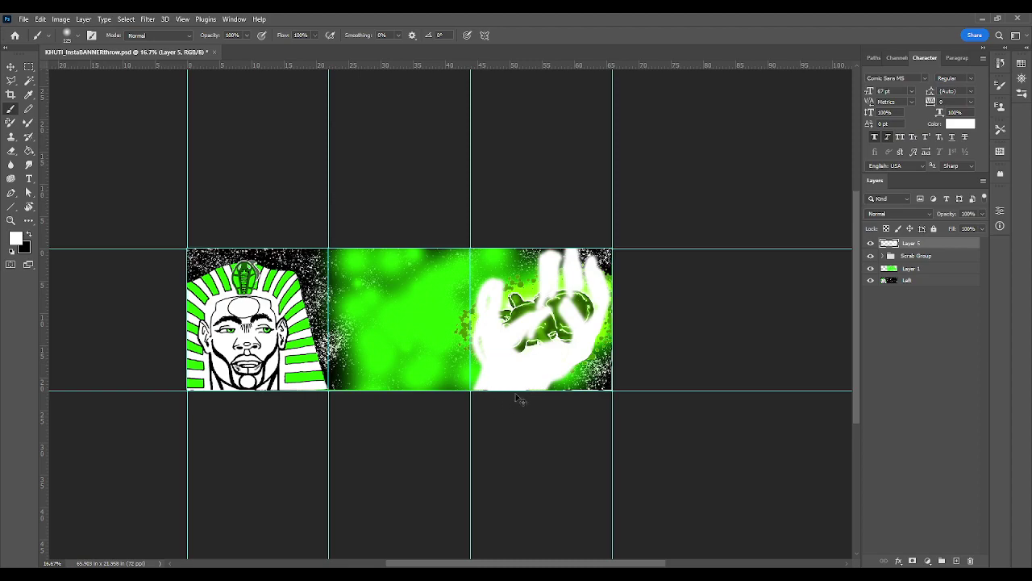
key("ctrl+semicolon")
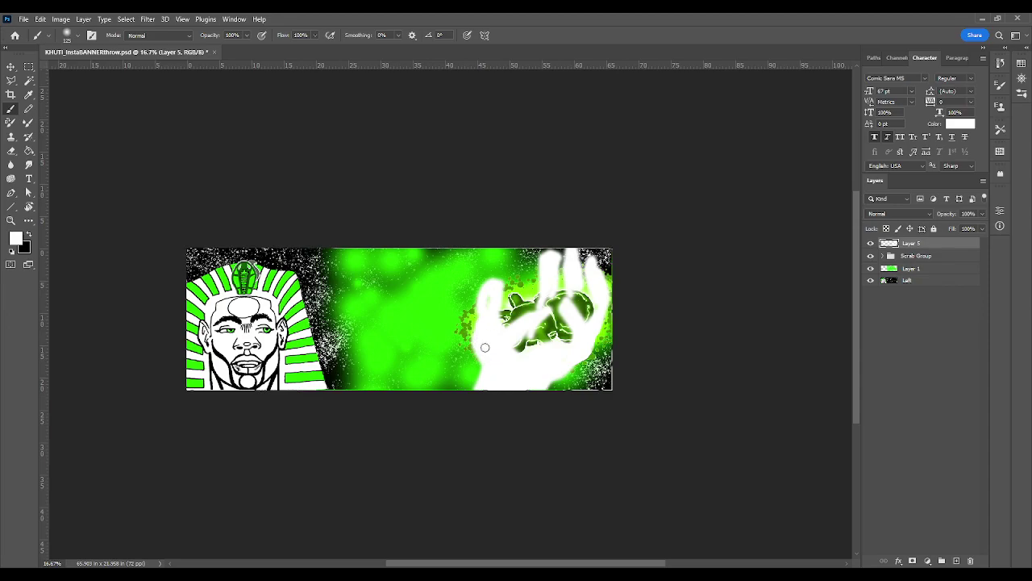
mouse_move(516, 351)
left_mouse_down()
mouse_move(530, 329)
mouse_move(532, 352)
mouse_move(563, 322)
mouse_move(554, 347)
mouse_move(529, 350)
mouse_move(543, 304)
mouse_move(563, 348)
mouse_move(578, 291)
mouse_move(593, 317)
mouse_move(562, 319)
left_mouse_up()
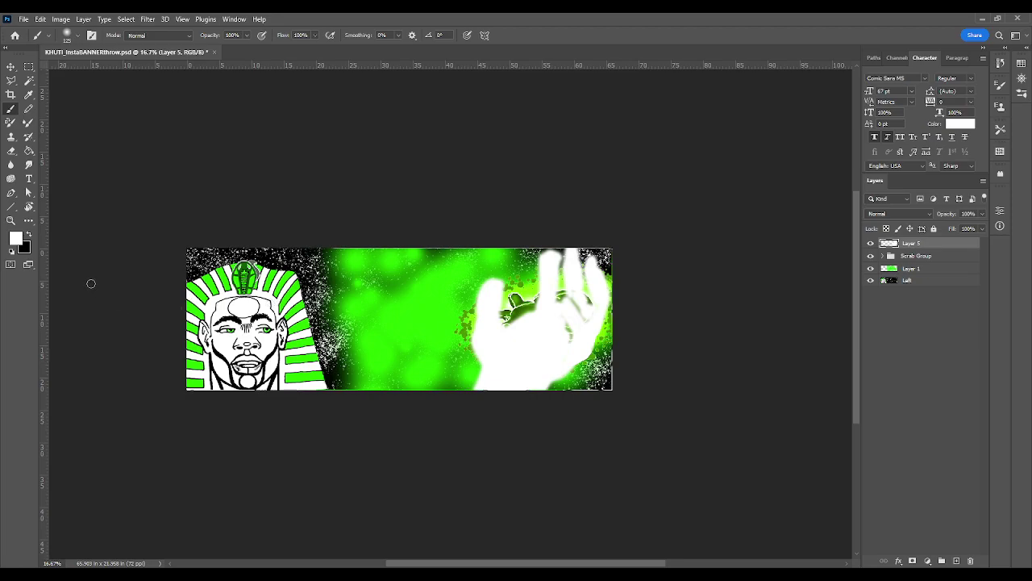
Outline the thumb and the thumb-side edge of the palm in black with a 35 px brush
key("x")
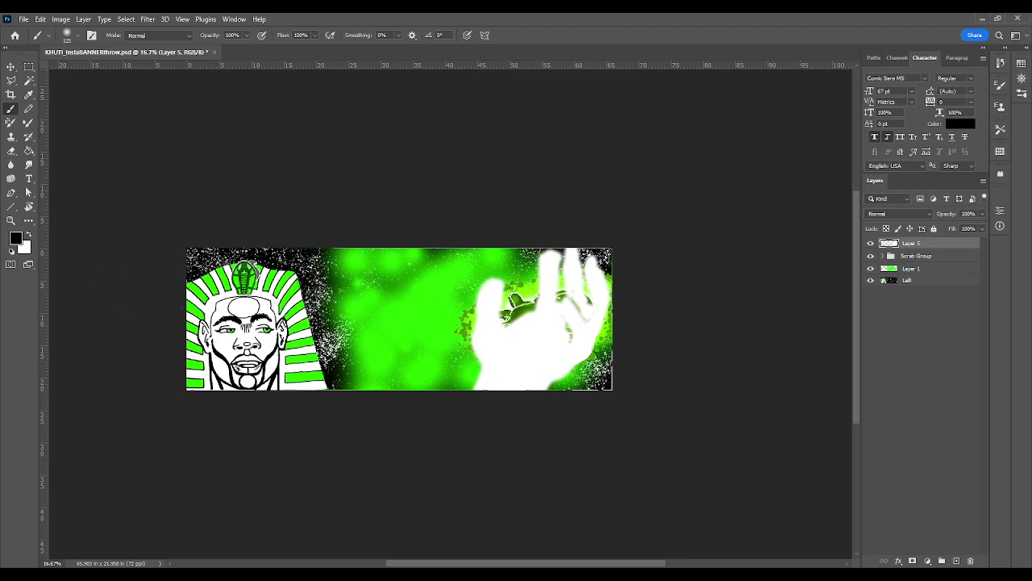
key("bracketleft")
key("bracketleft")
key("bracketleft")
key("bracketleft")
key("bracketleft")
left_click_drag(495, 279, 495, 315)
left_click_drag(491, 284, 476, 311)
mouse_move(479, 310)
left_mouse_down()
mouse_move(477, 350)
mouse_move(497, 381)
left_mouse_up()
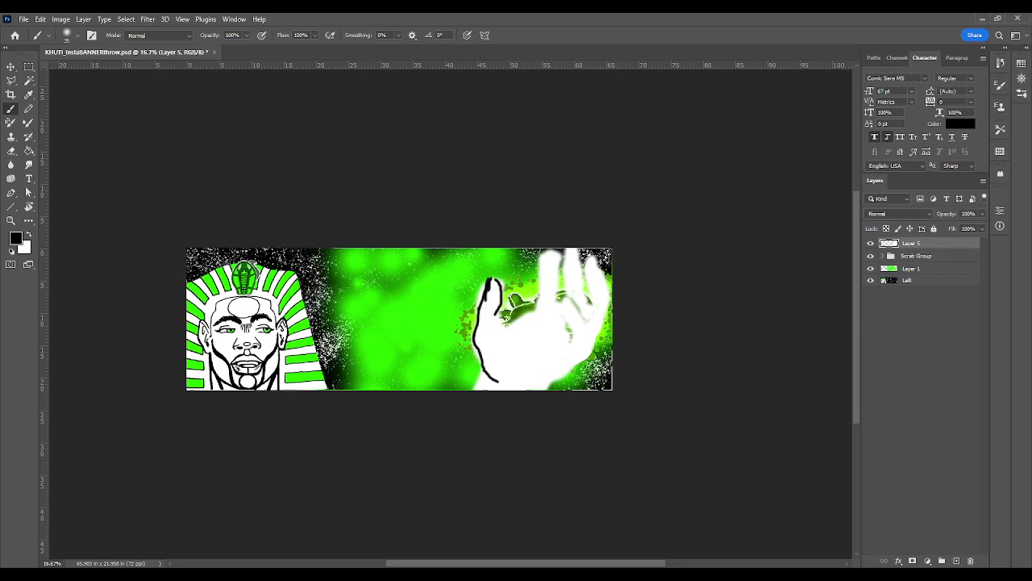
Draw black lines for the thumb base, the outer fingers, the palm's outer edge down to the wrist and a central palm crease
mouse_move(491, 307)
left_mouse_down()
mouse_move(505, 335)
mouse_move(522, 340)
left_mouse_up()
mouse_move(561, 297)
left_mouse_down()
mouse_move(570, 325)
mouse_move(566, 301)
mouse_move(583, 322)
mouse_move(566, 369)
left_mouse_up()
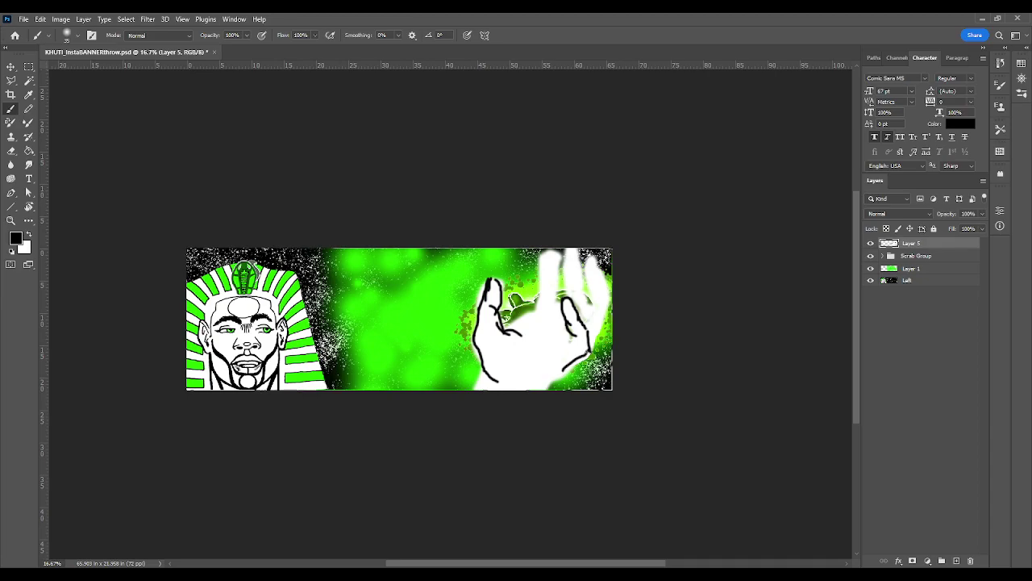
left_click_drag(590, 344, 603, 311)
mouse_move(607, 306)
left_mouse_down()
mouse_move(590, 262)
mouse_move(580, 316)
left_mouse_up()
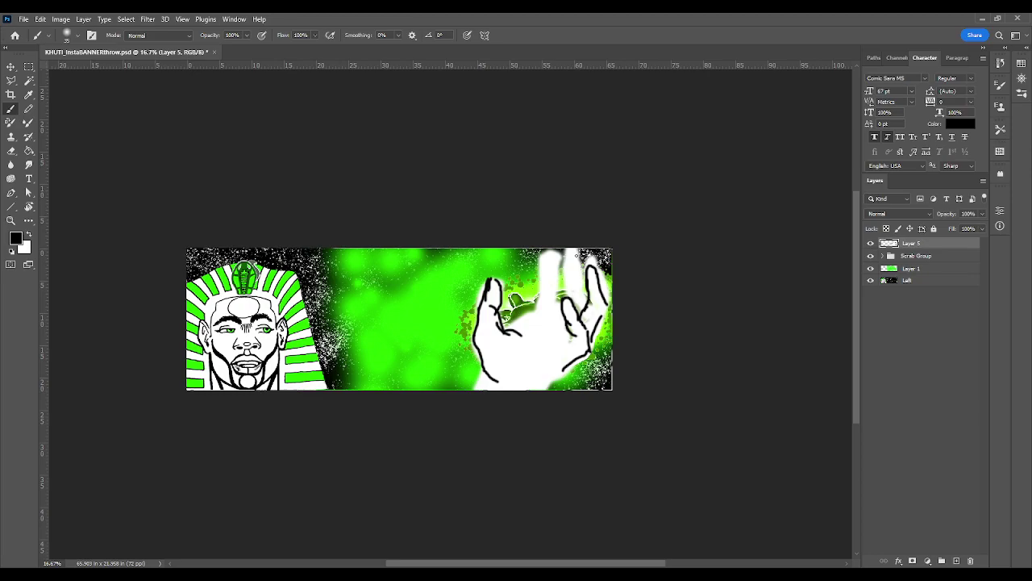
mouse_move(607, 305)
left_mouse_down()
mouse_move(590, 353)
mouse_move(551, 388)
left_mouse_up()
left_click_drag(543, 320, 522, 358)
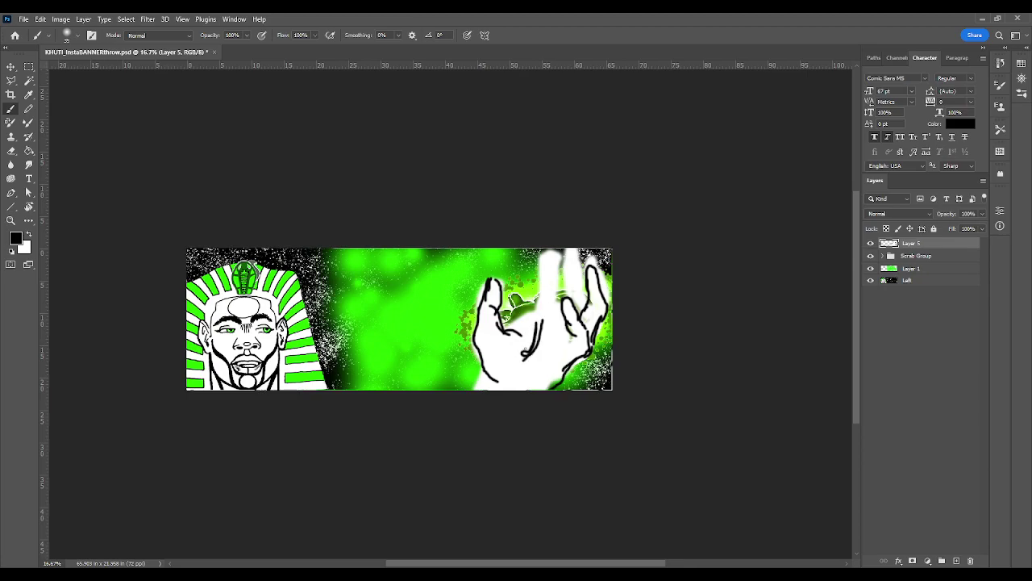
Outline the two tall middle fingers in black, including their joint lines
mouse_move(534, 303)
left_mouse_down()
mouse_move(518, 330)
mouse_move(556, 299)
mouse_move(568, 303)
mouse_move(545, 275)
mouse_move(558, 276)
mouse_move(556, 299)
mouse_move(541, 261)
mouse_move(551, 245)
mouse_move(556, 278)
left_mouse_up()
left_click_drag(562, 300, 571, 254)
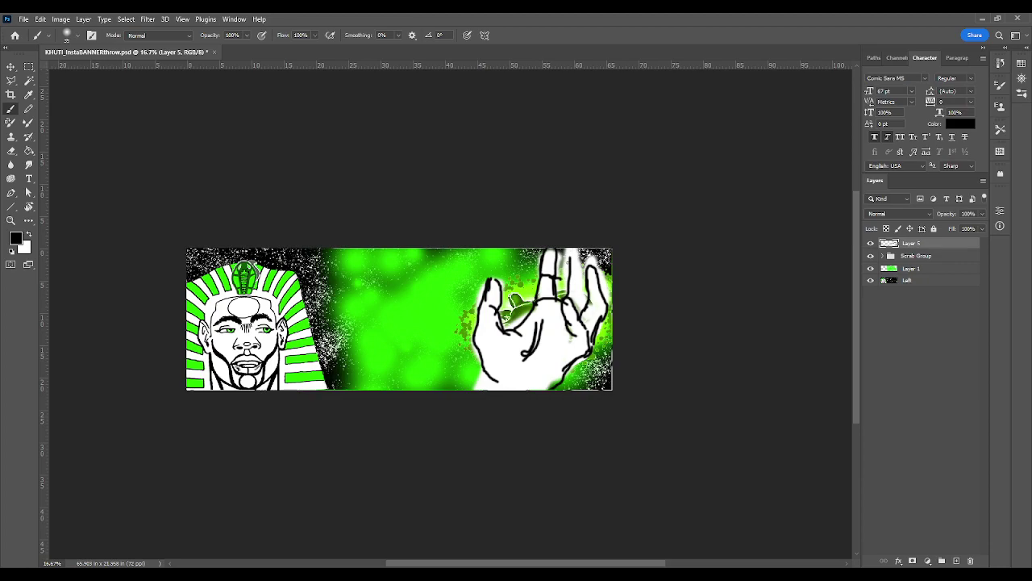
mouse_move(571, 258)
left_mouse_down()
mouse_move(572, 244)
mouse_move(590, 273)
mouse_move(584, 262)
mouse_move(588, 292)
mouse_move(575, 311)
left_mouse_up()
Try drawing curved black bracelet bands across the wrist, and undo those strokes
key("x")
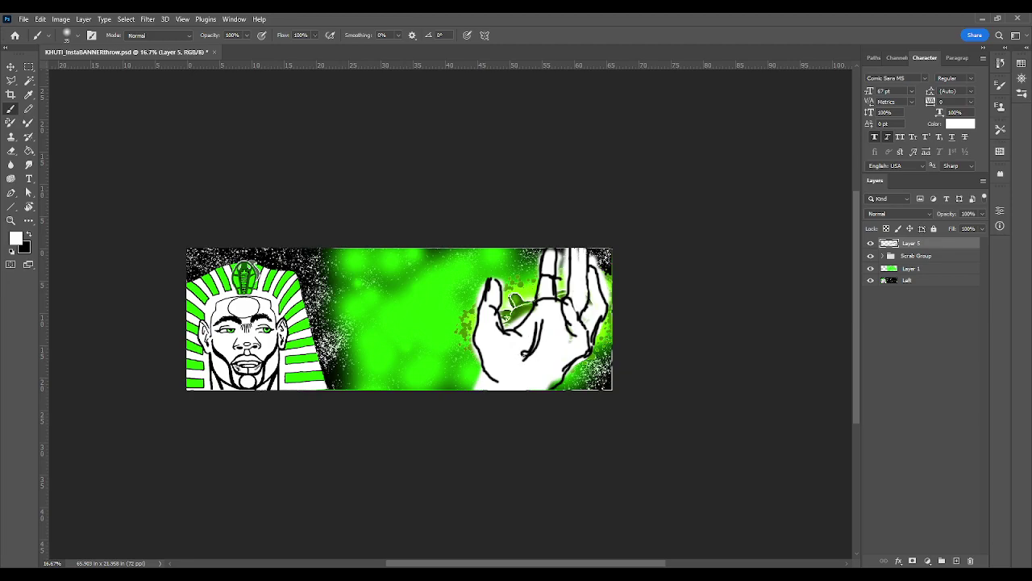
key("x")
mouse_move(487, 366)
left_mouse_down()
mouse_move(537, 394)
mouse_move(492, 368)
mouse_move(528, 390)
mouse_move(492, 373)
mouse_move(521, 390)
mouse_move(476, 387)
left_mouse_up()
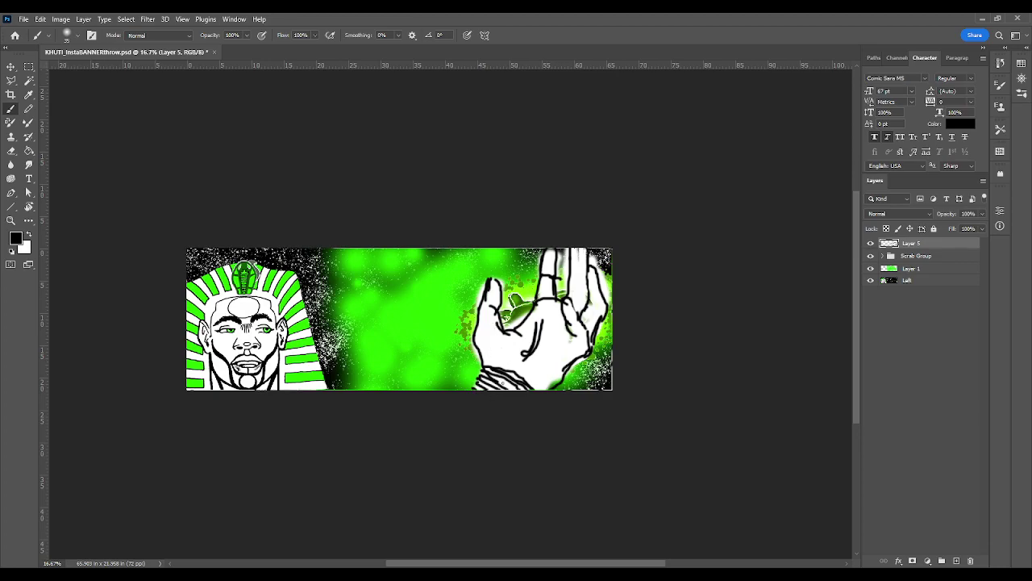
key("ctrl+z")
key("ctrl+z")
key("ctrl+z")
key("ctrl+z")
key("ctrl+z")
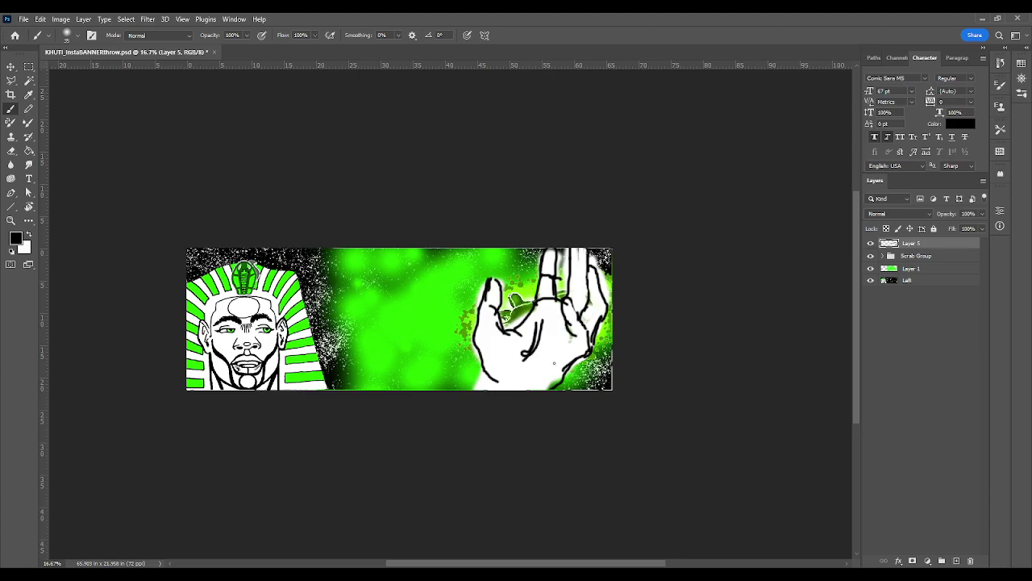
Add black creases to the lower palm, thicken its outer edge and draw band lines across the wrist
mouse_move(549, 365)
left_mouse_down()
mouse_move(509, 363)
mouse_move(505, 342)
mouse_move(514, 358)
left_mouse_up()
left_click_drag(593, 344, 556, 389)
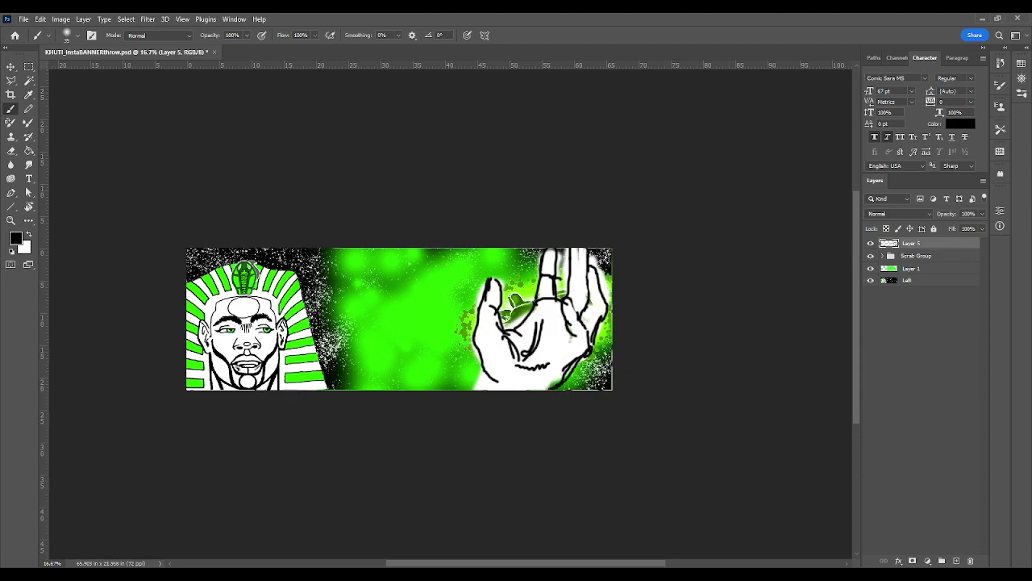
left_click_drag(489, 376, 550, 390)
mouse_move(487, 377)
left_mouse_down()
mouse_move(479, 390)
mouse_move(482, 379)
mouse_move(510, 392)
mouse_move(482, 389)
mouse_move(491, 390)
left_mouse_up()
Move the hand layer beneath the scarab group and enlarge the hand to about 121%, extending past the banner's lower and outer edges
left_click_drag(918, 246, 916, 270)
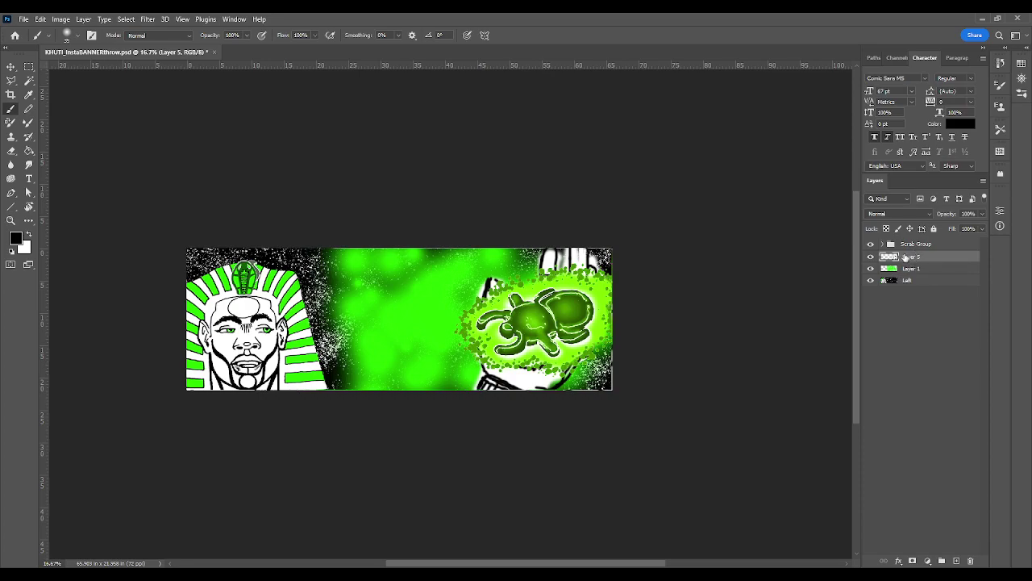
key("ctrl+t")
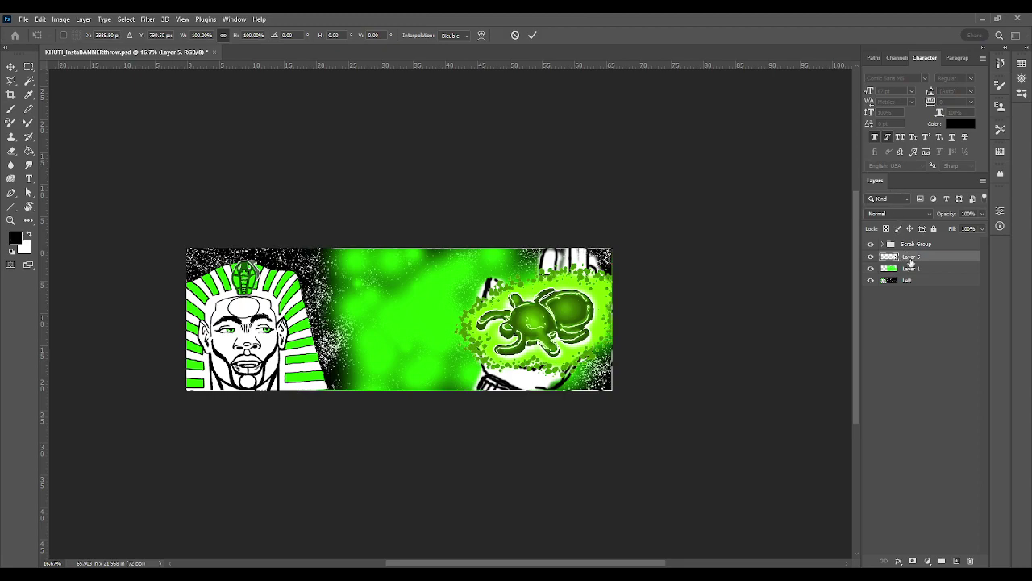
key("Escape")
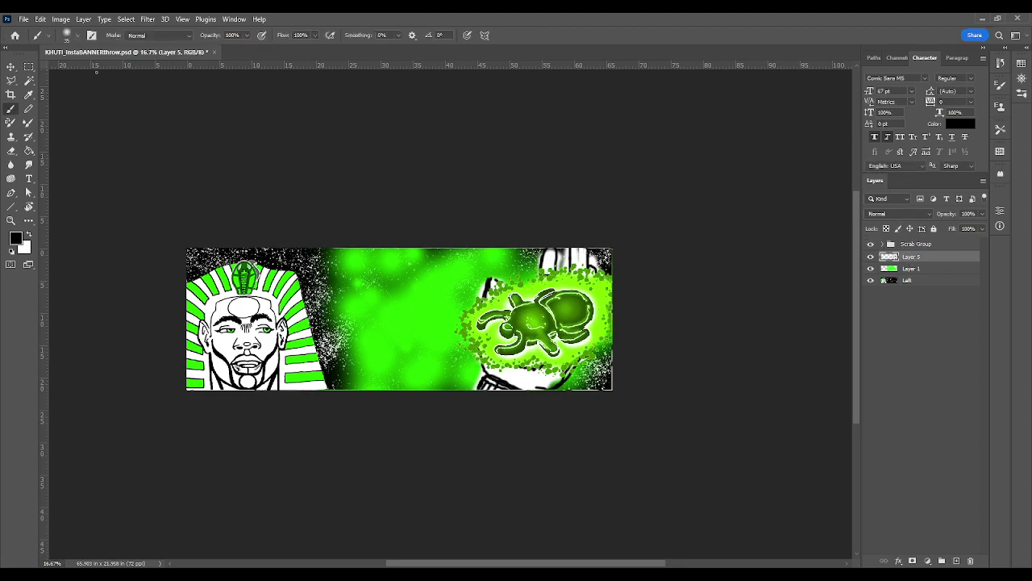
key("v")
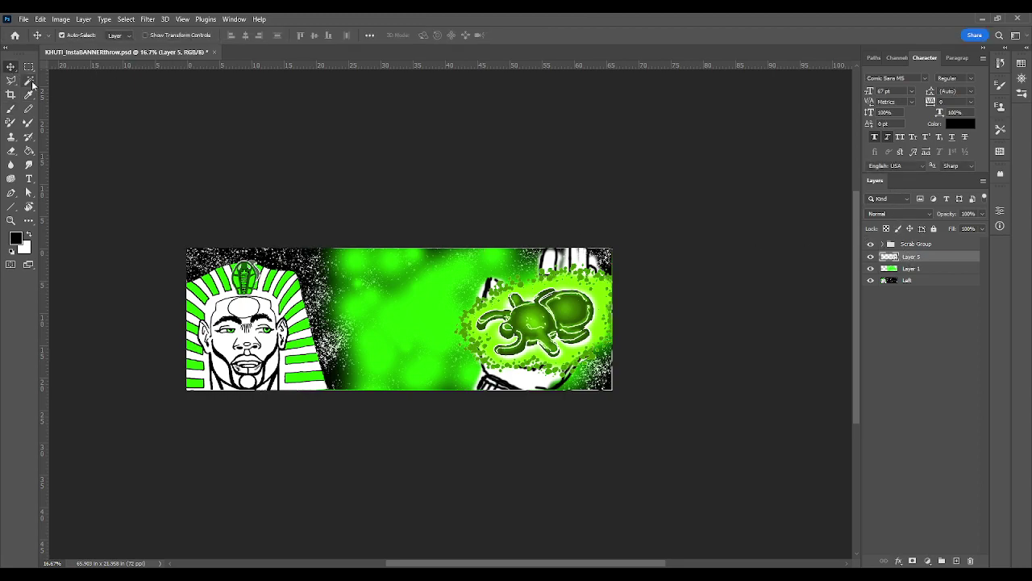
key("ctrl+t")
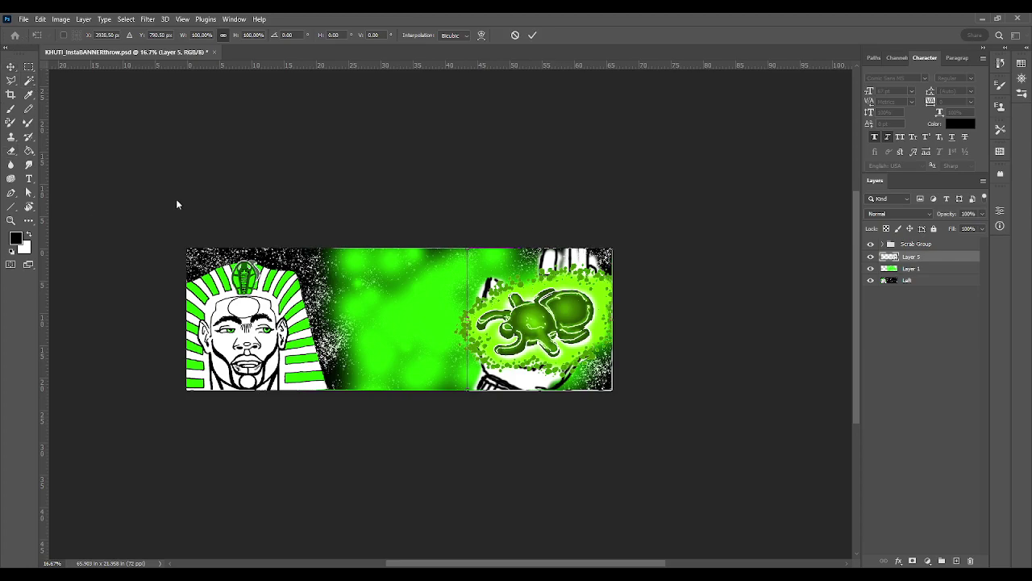
left_click_drag(468, 390, 449, 409)
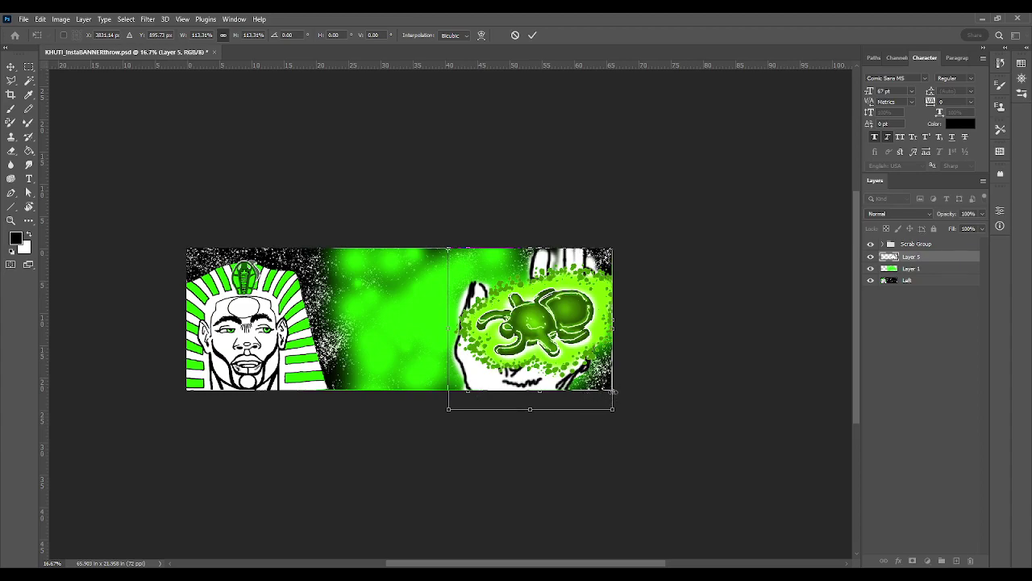
left_click_drag(613, 392, 621, 400)
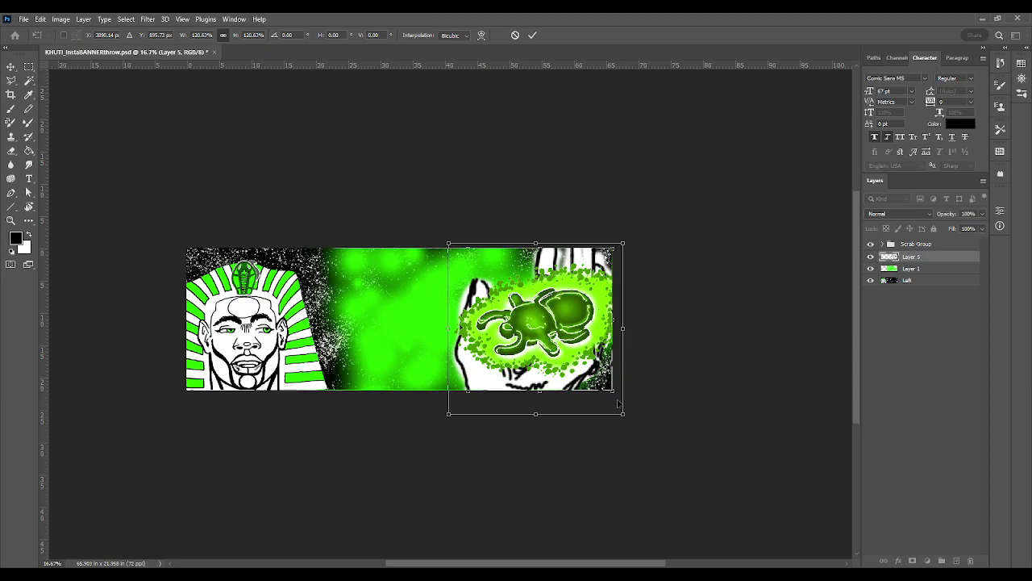
key("Return")
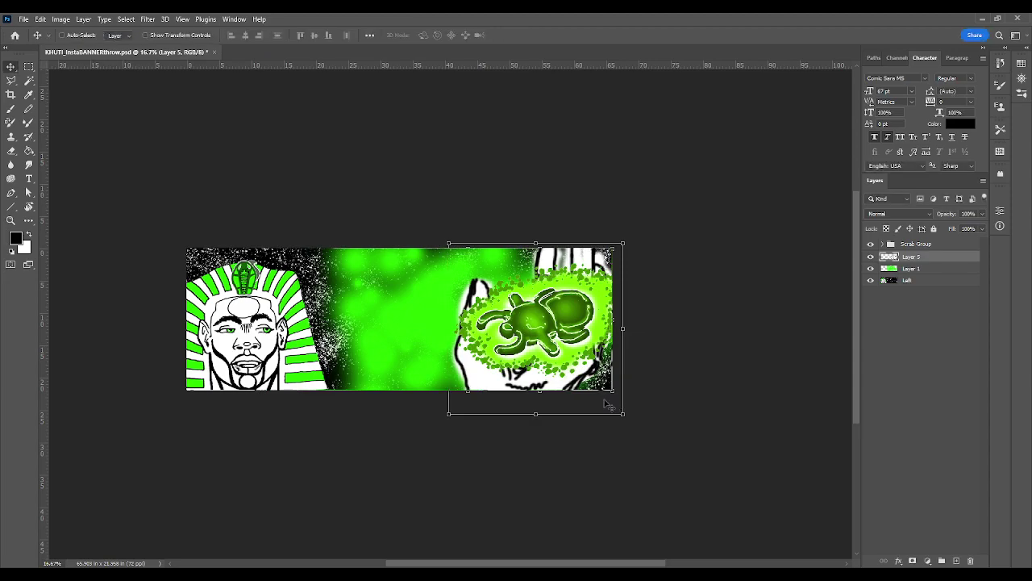
Check the hand with the scarab group hidden, then rotate the scarab counterclockwise about 18.6° and shift it slightly down over the palm
left_click(870, 244)
left_click(870, 244)
left_click(870, 243)
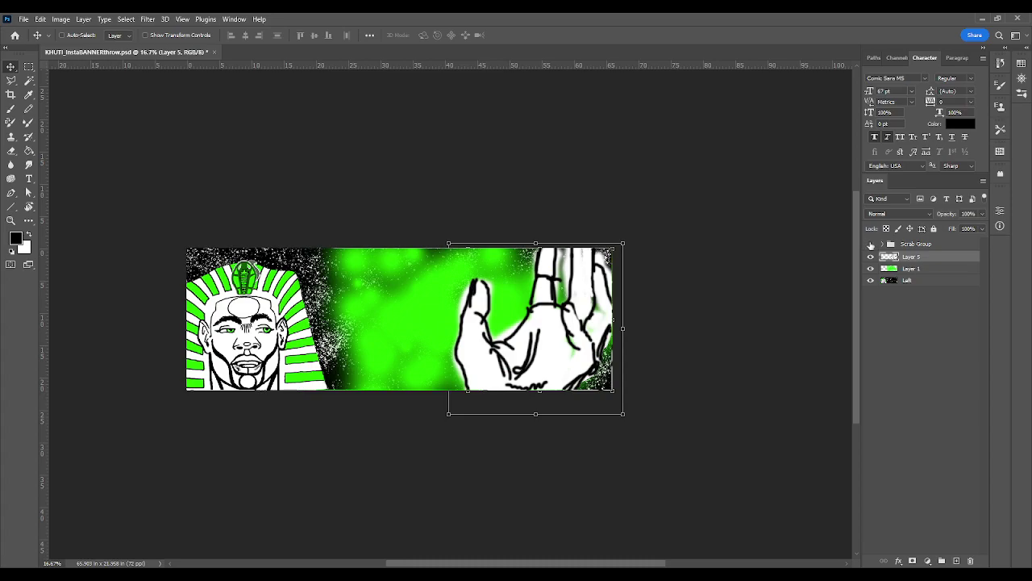
left_click(870, 244)
left_click(870, 243)
left_click(870, 243)
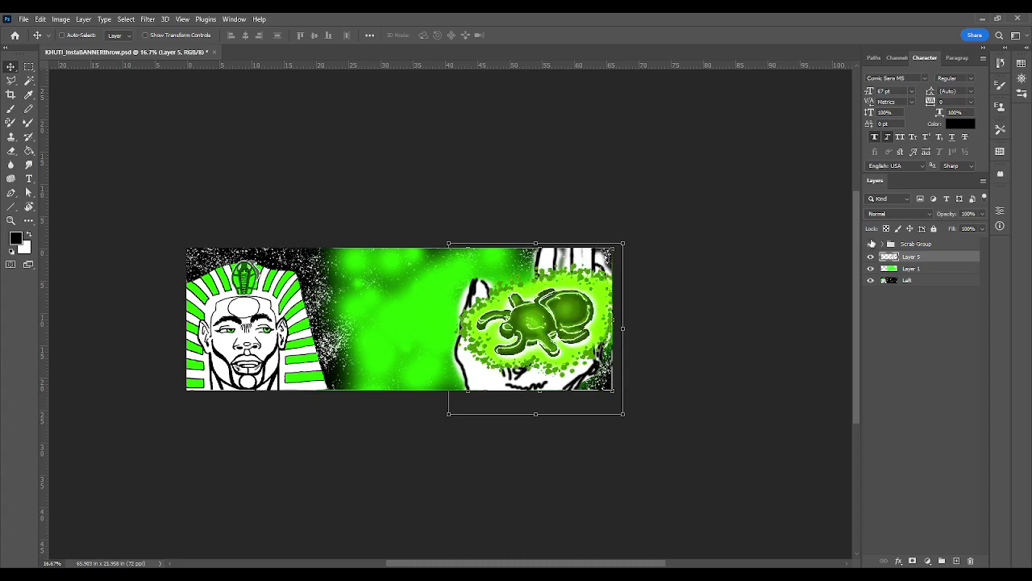
left_click(911, 244)
key("ctrl+t")
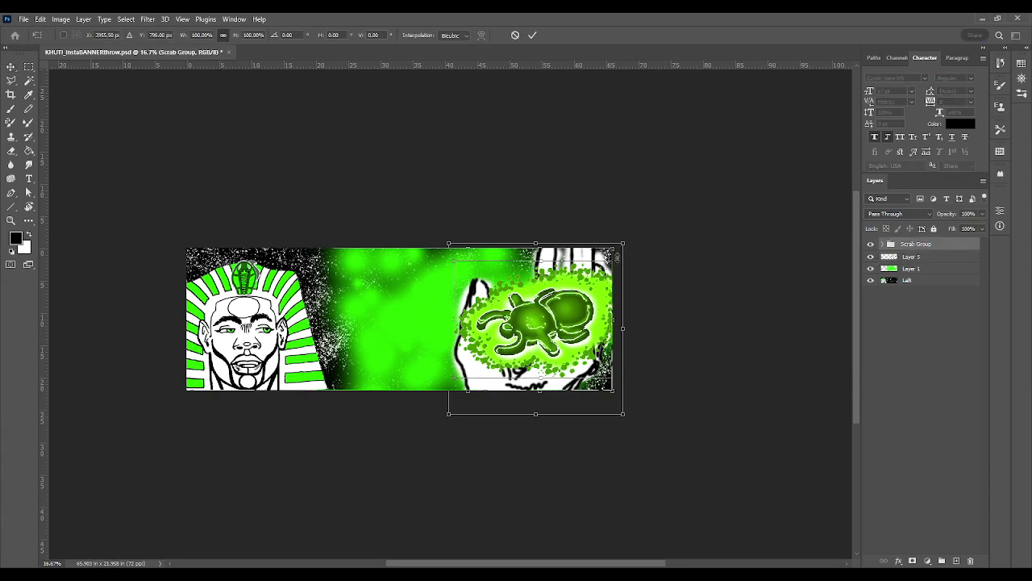
left_click_drag(626, 237, 590, 232)
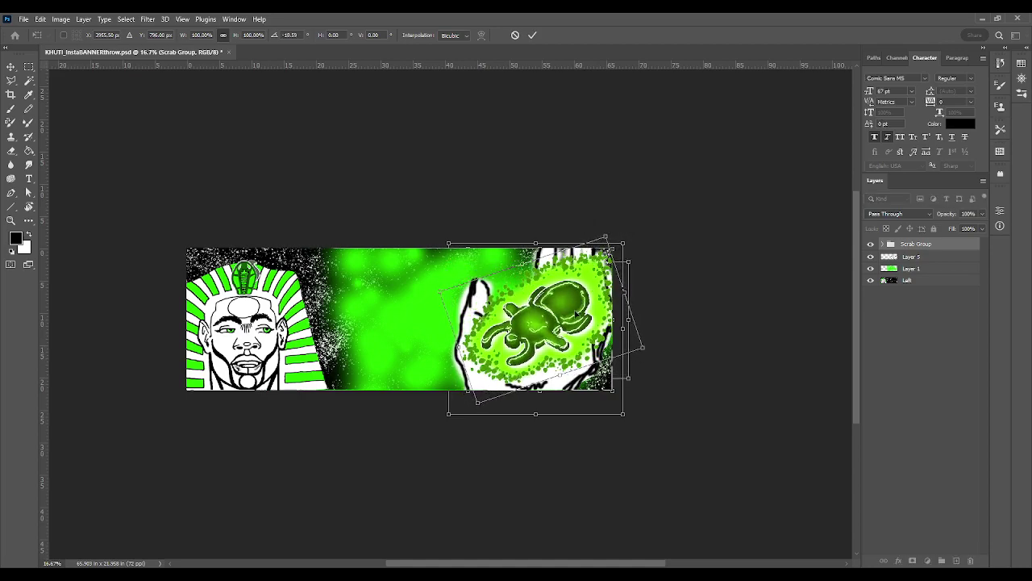
left_click_drag(568, 313, 570, 324)
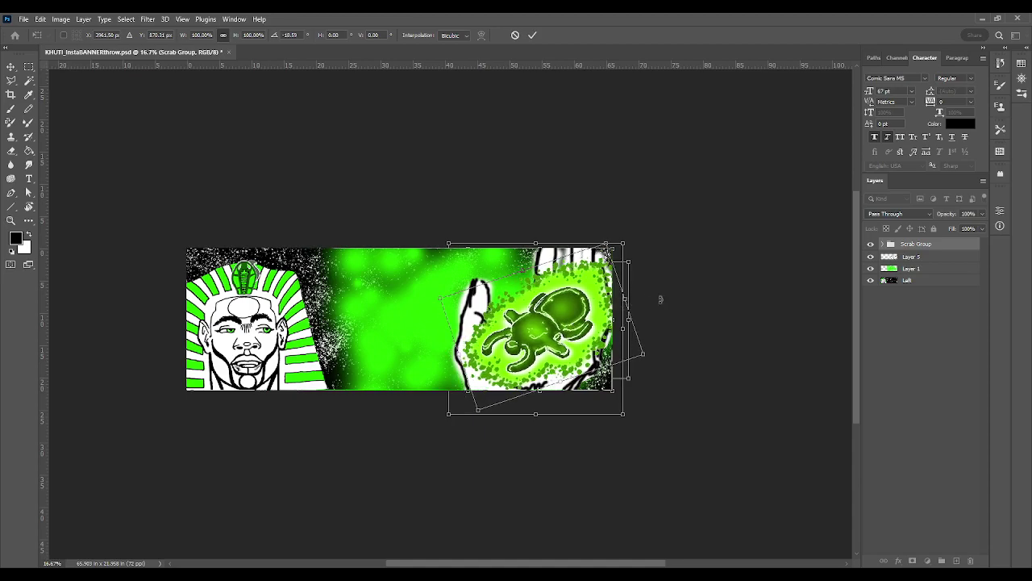
key("Return")
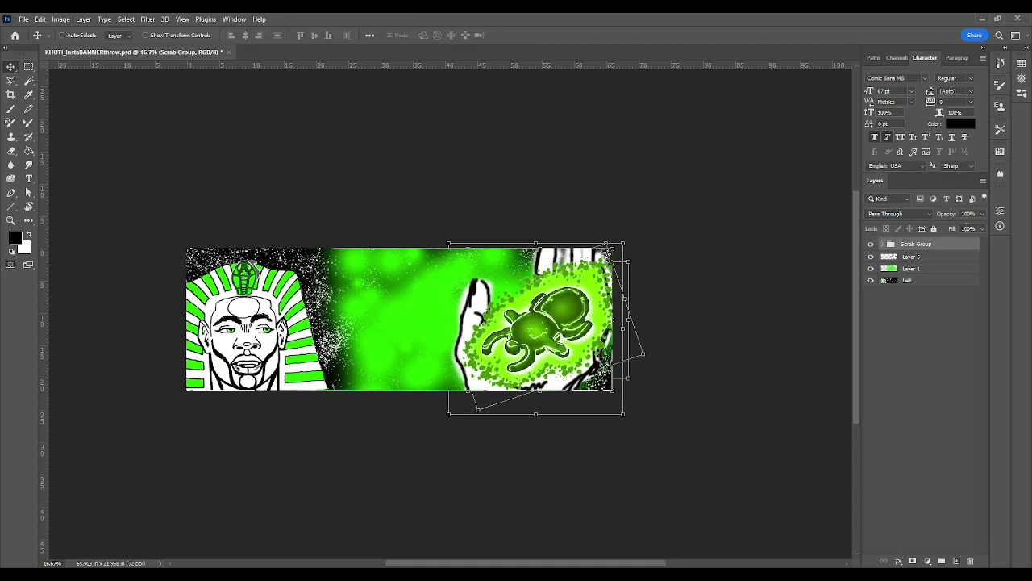
Lower the scarab group's opacity to 67%, rotate it another 7.24° counterclockwise and shift it lower onto the palm
left_click_drag(958, 215, 935, 222)
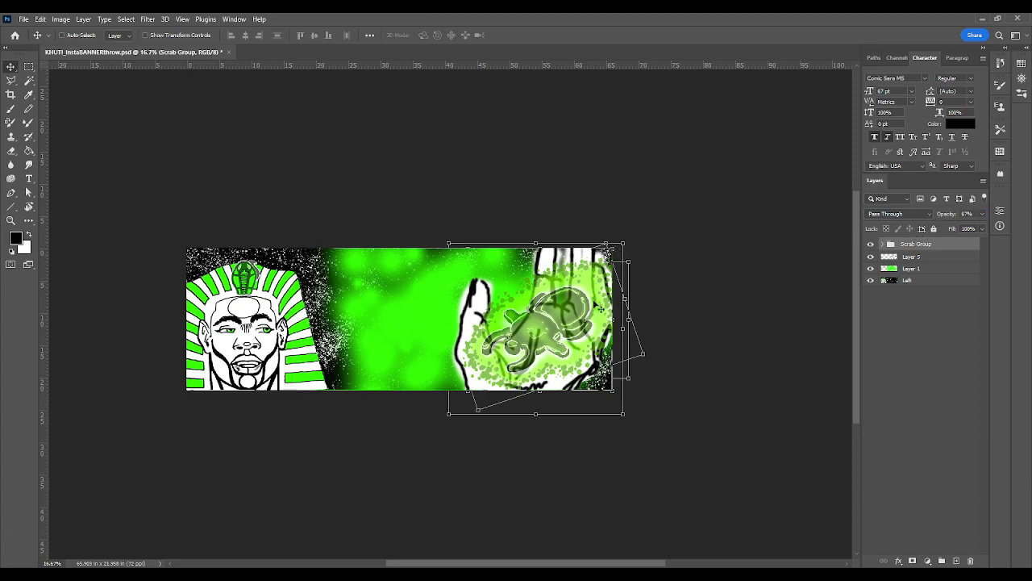
left_click(635, 237)
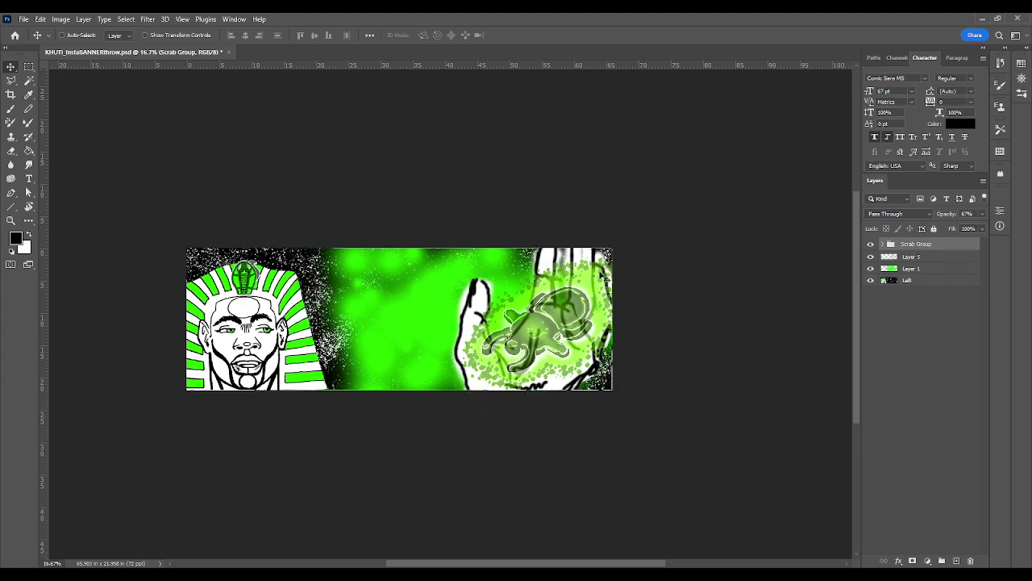
key("ctrl+t")
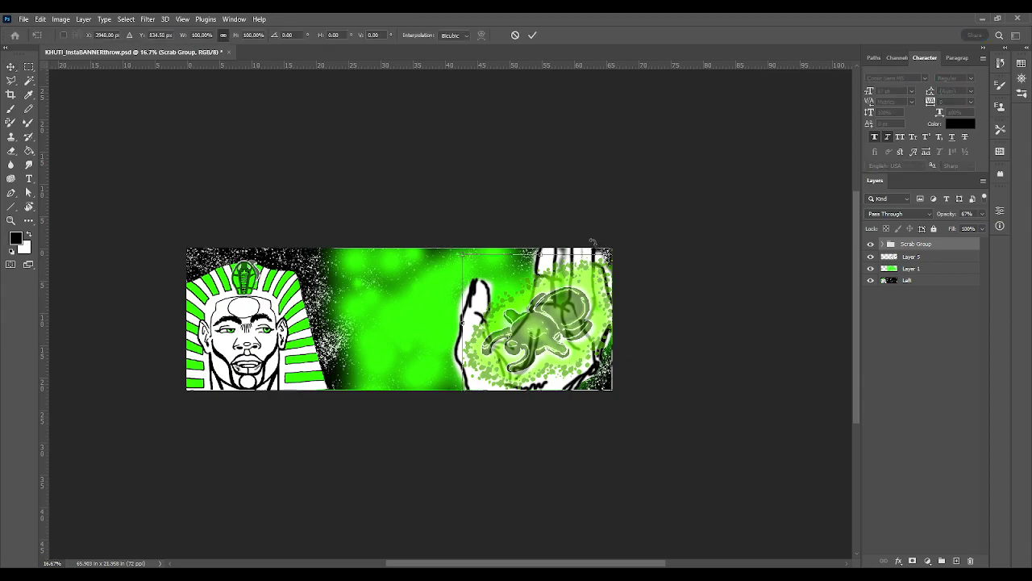
left_click_drag(448, 248, 444, 260)
left_click_drag(547, 318, 547, 327)
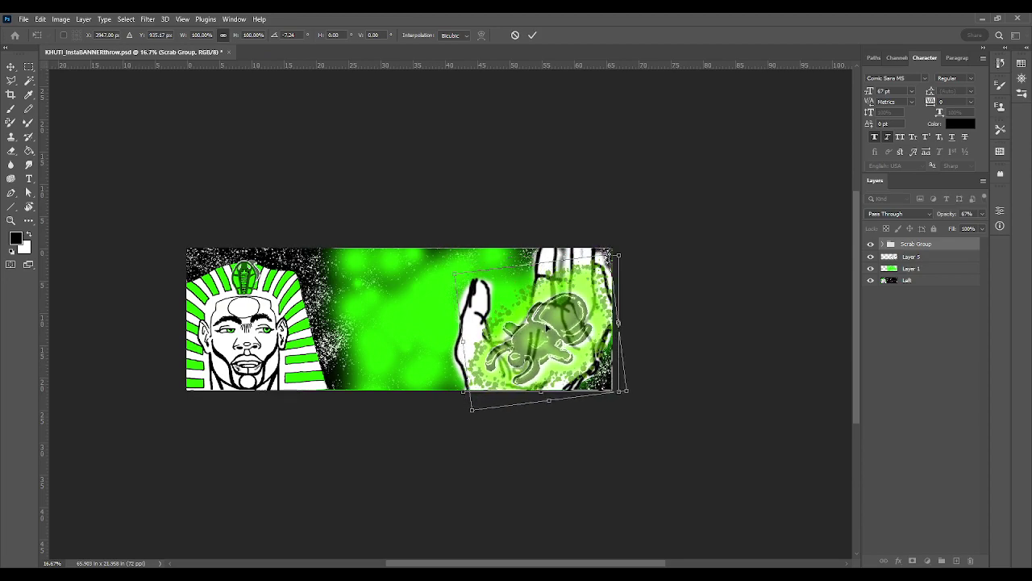
left_click_drag(547, 323, 540, 327)
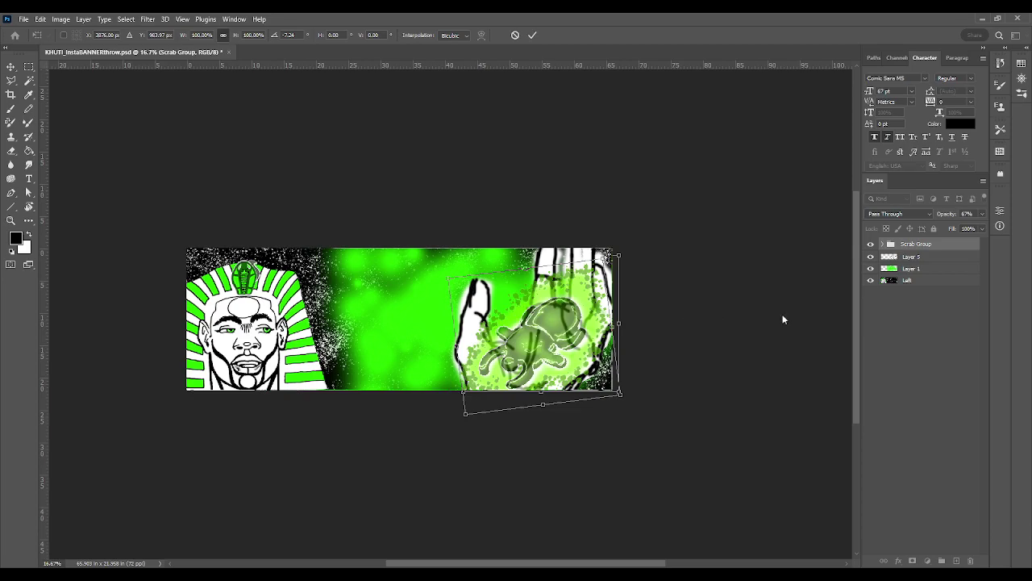
left_click(933, 258)
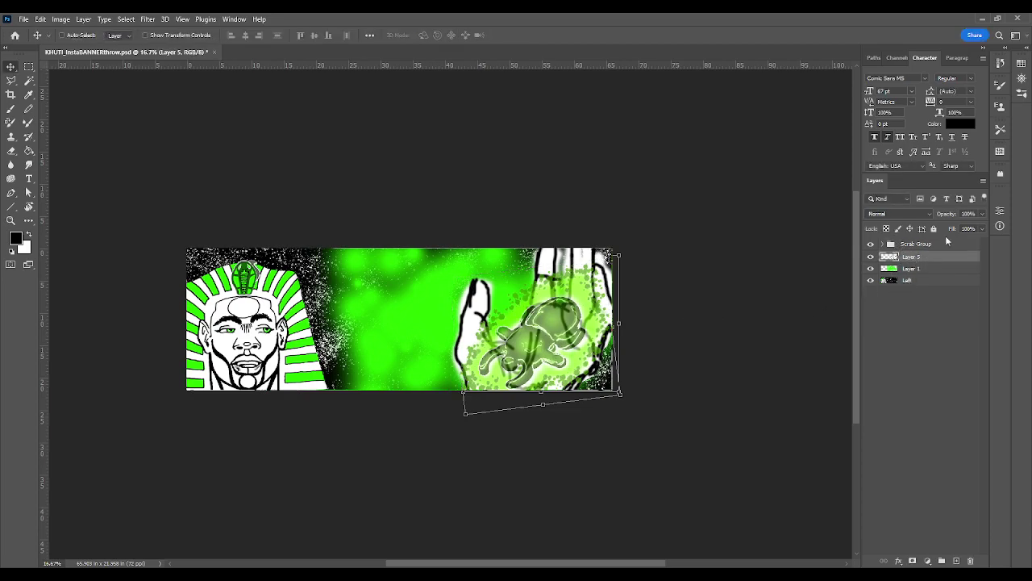
Restore the scarab group's opacity to 100% and hide the group
left_click(940, 243)
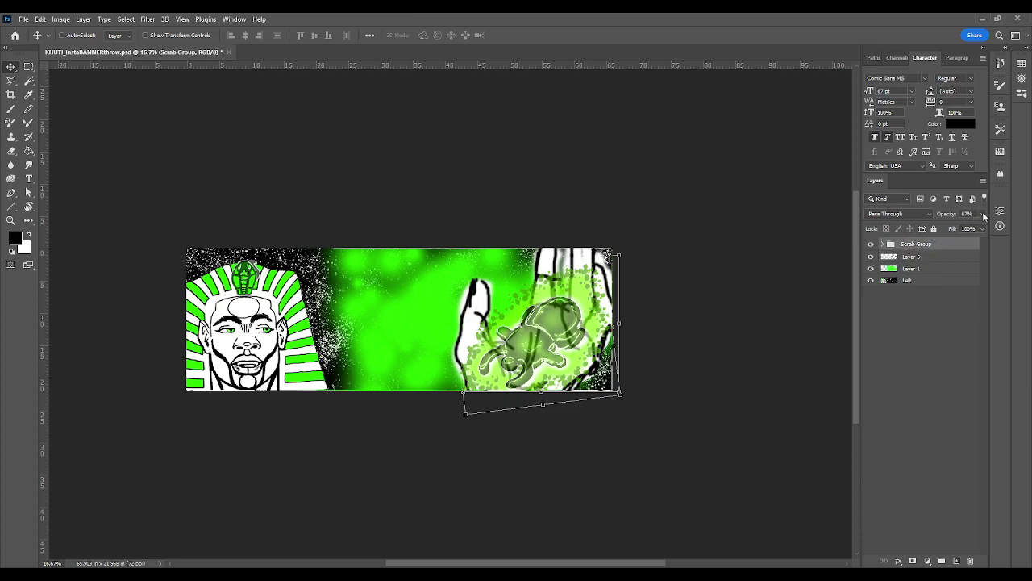
key("0")
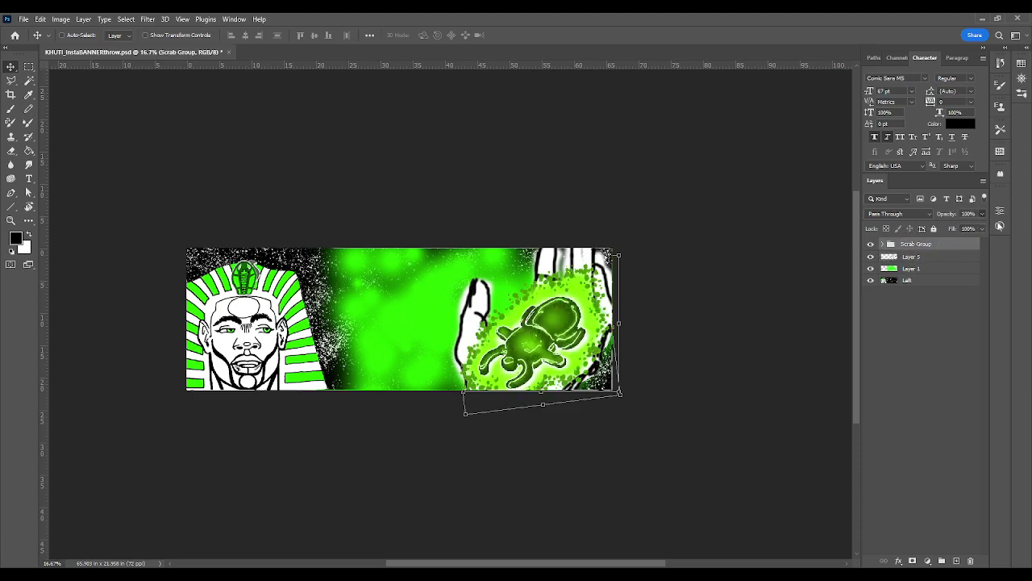
left_click(870, 244)
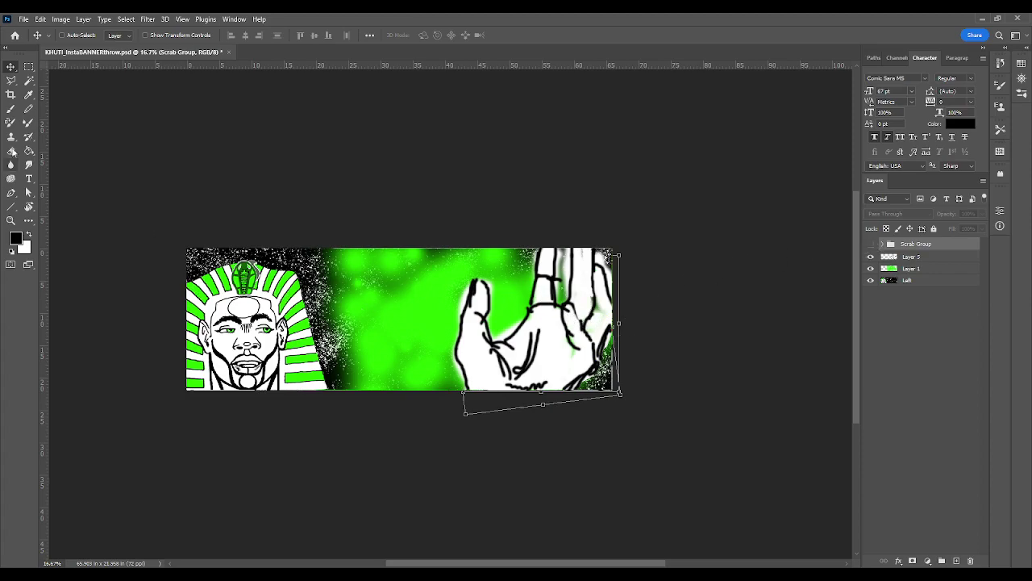
Lasso the palm's outer edge, copy it from the hand layer to a new layer above the scarab group, and show the group again
left_click(11, 79)
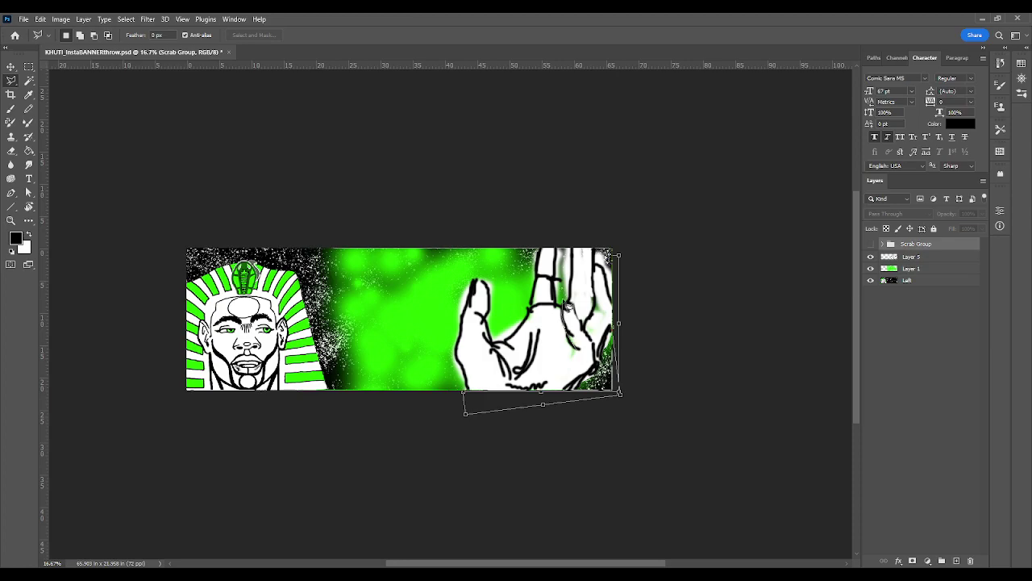
mouse_move(575, 303)
left_mouse_down()
mouse_move(605, 370)
mouse_move(576, 356)
mouse_move(590, 375)
mouse_move(585, 394)
mouse_move(567, 372)
mouse_move(574, 360)
left_mouse_up()
left_click(881, 244)
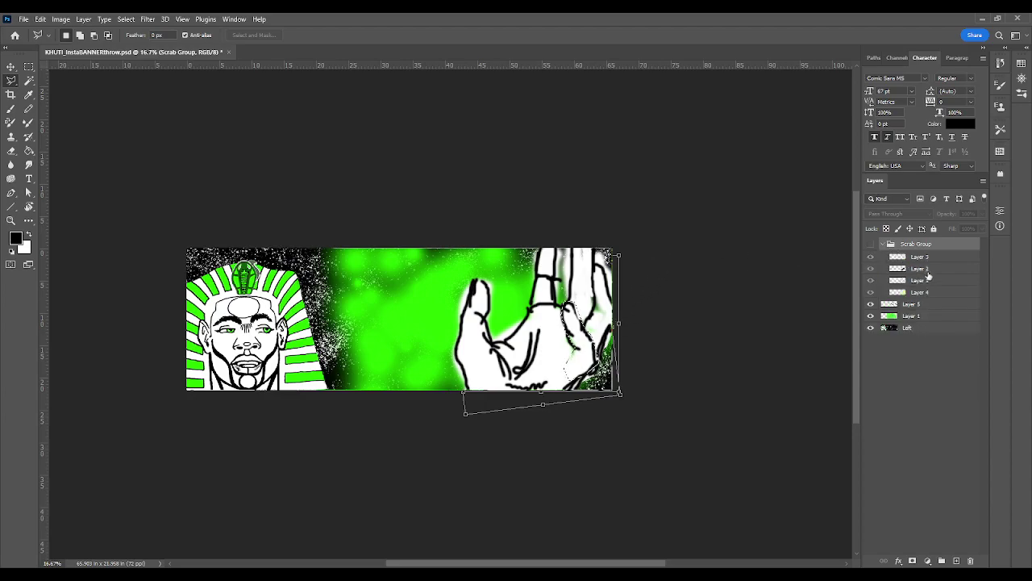
left_click(882, 244)
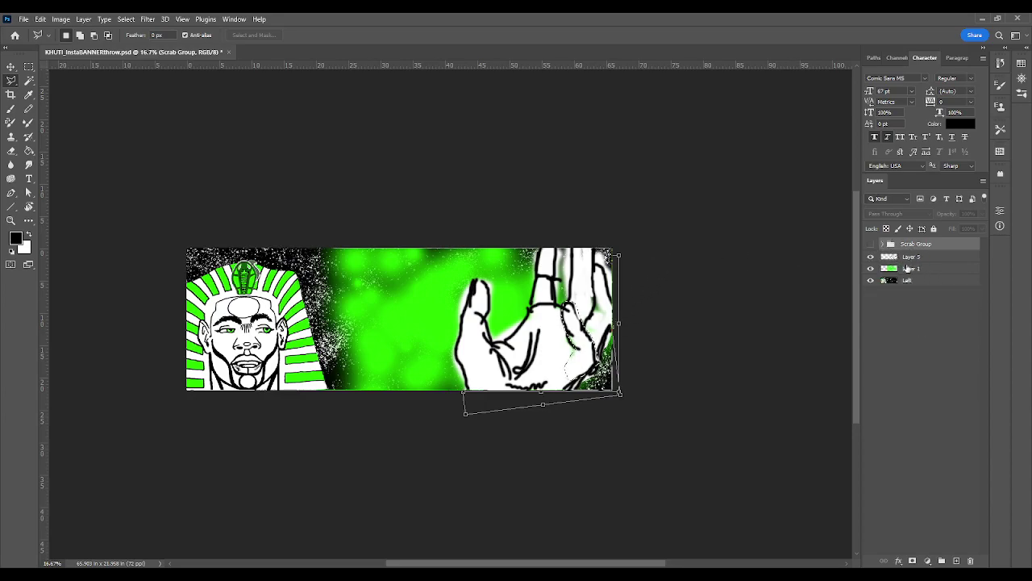
left_click(912, 257)
key("ctrl+j")
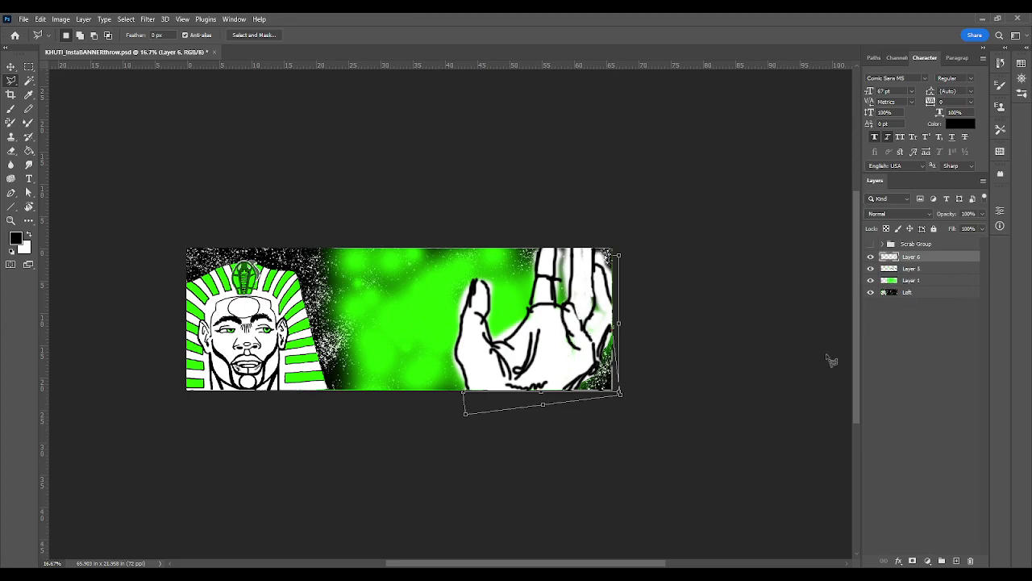
left_click_drag(916, 259, 911, 242)
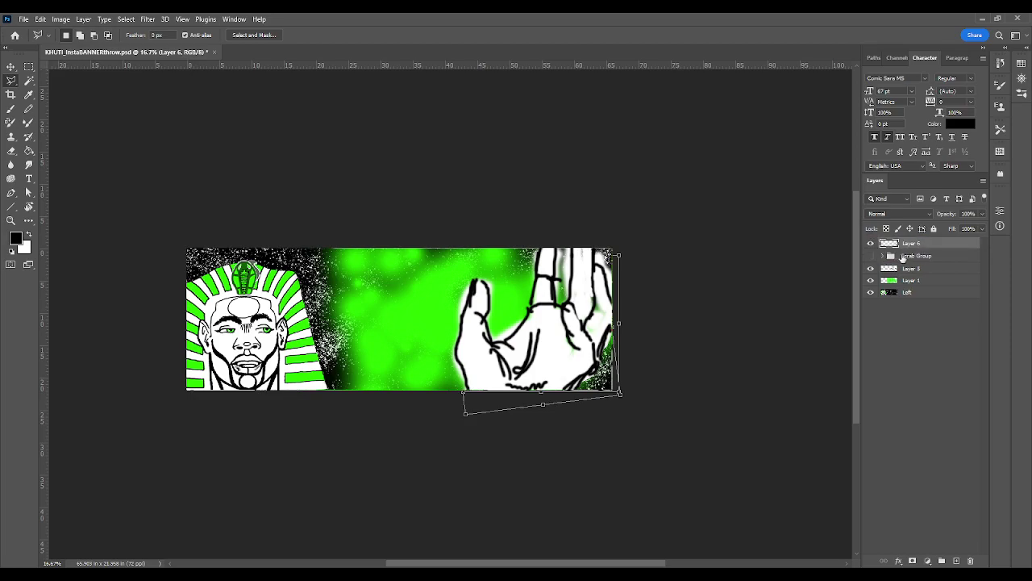
left_click(870, 255)
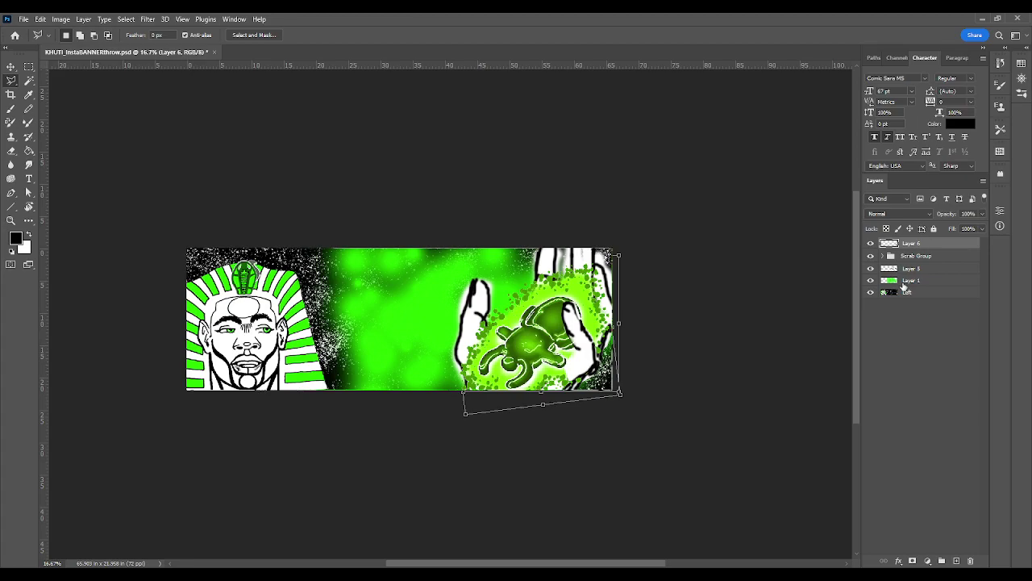
Show the guides, hide the green splatter layer (Layer 1) inside the scarab group, and select the glow layer (Layer 4)
key("ctrl+;")
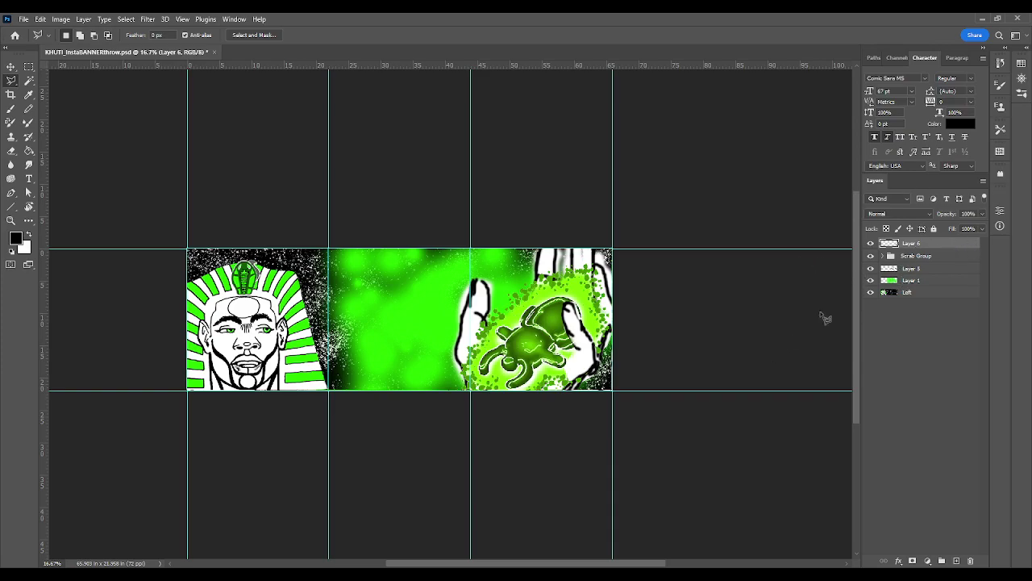
left_click(919, 256)
left_click(881, 256)
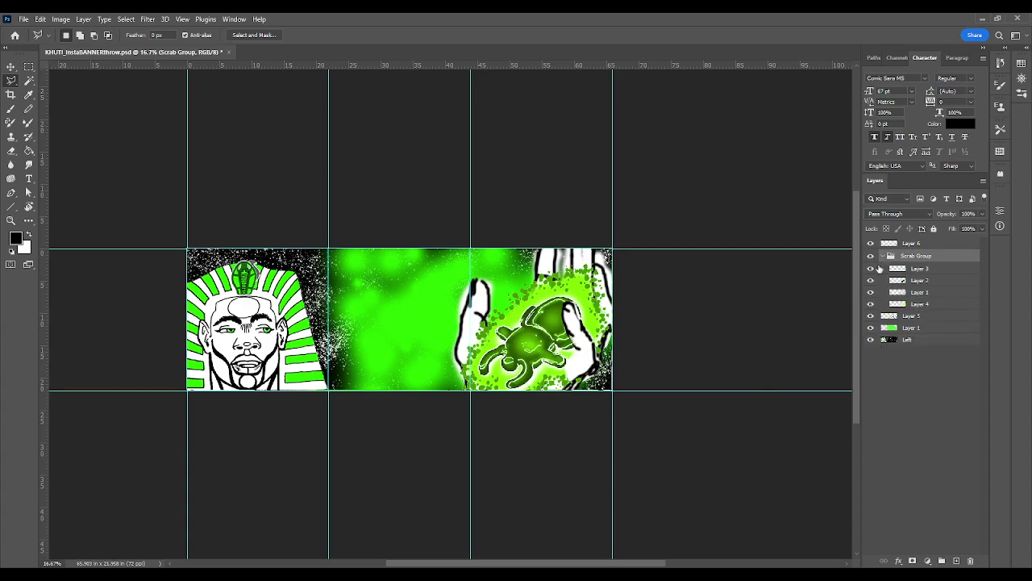
left_click(870, 292)
left_click(870, 292)
left_click(944, 304)
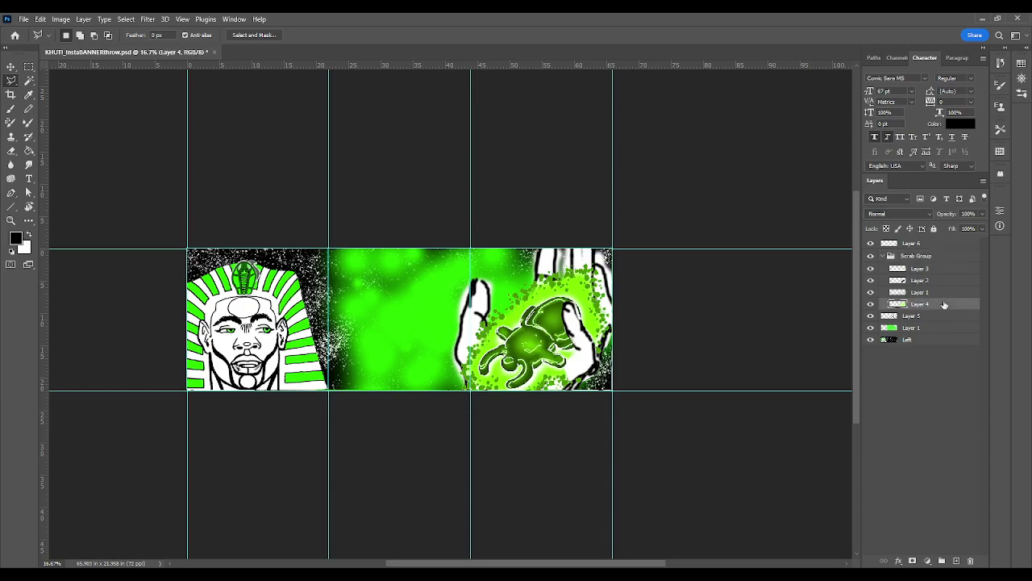
left_click(870, 304)
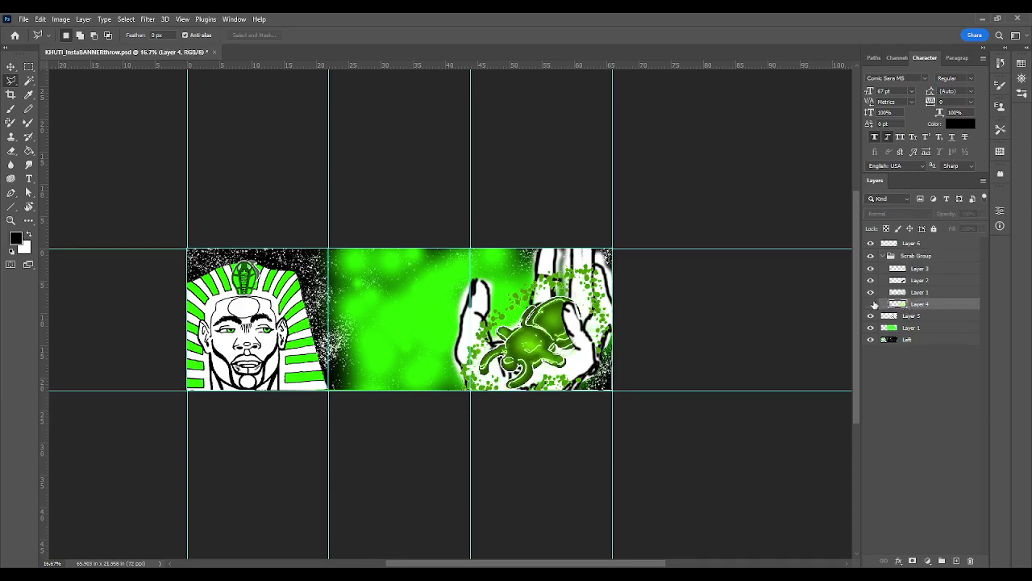
left_click(870, 304)
left_click(870, 292)
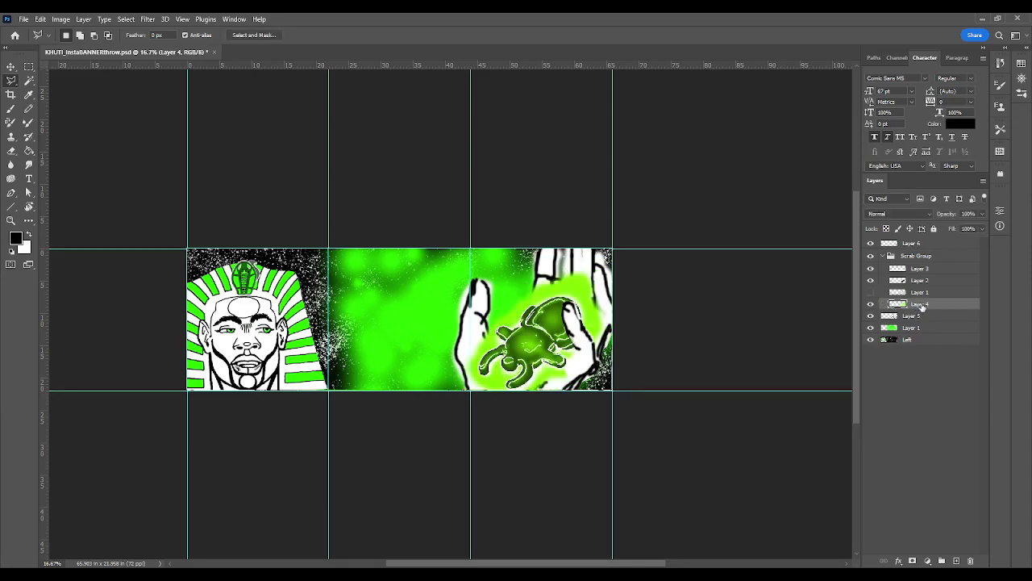
left_click(871, 281)
left_click(871, 282)
key("i")
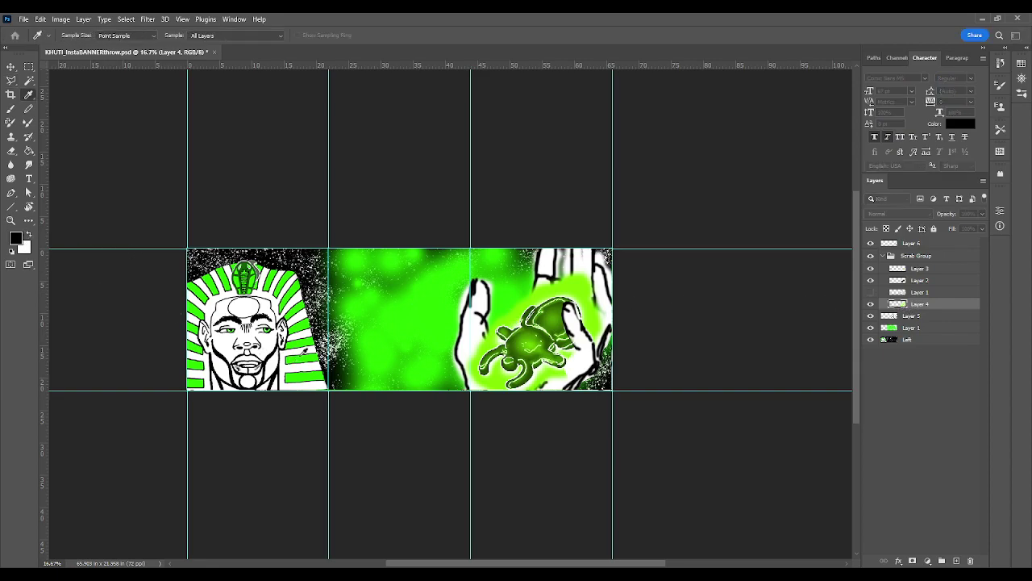
Recolor the scarab's glow on Layer 4 to the background's bright green
key("l")
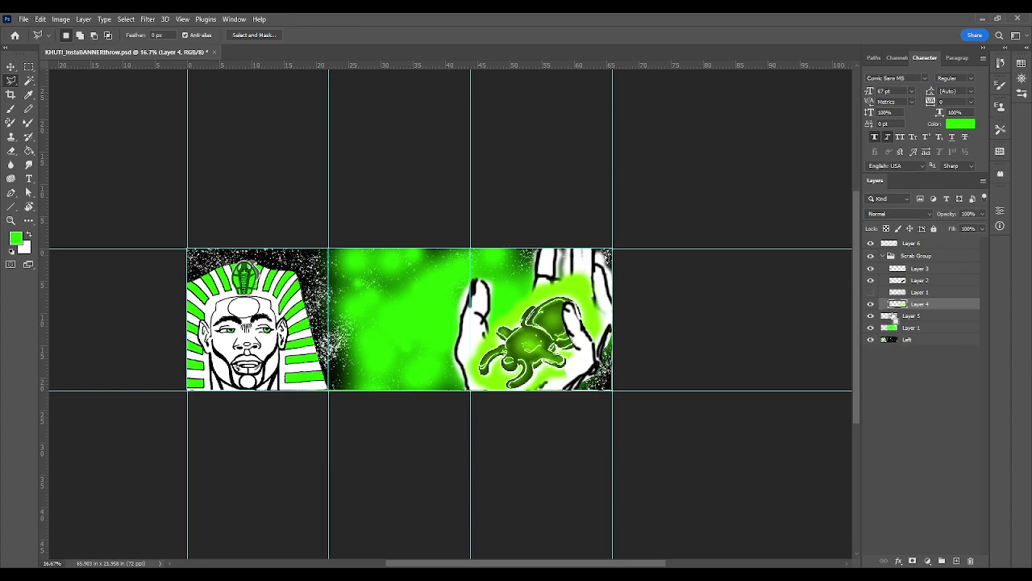
key("i")
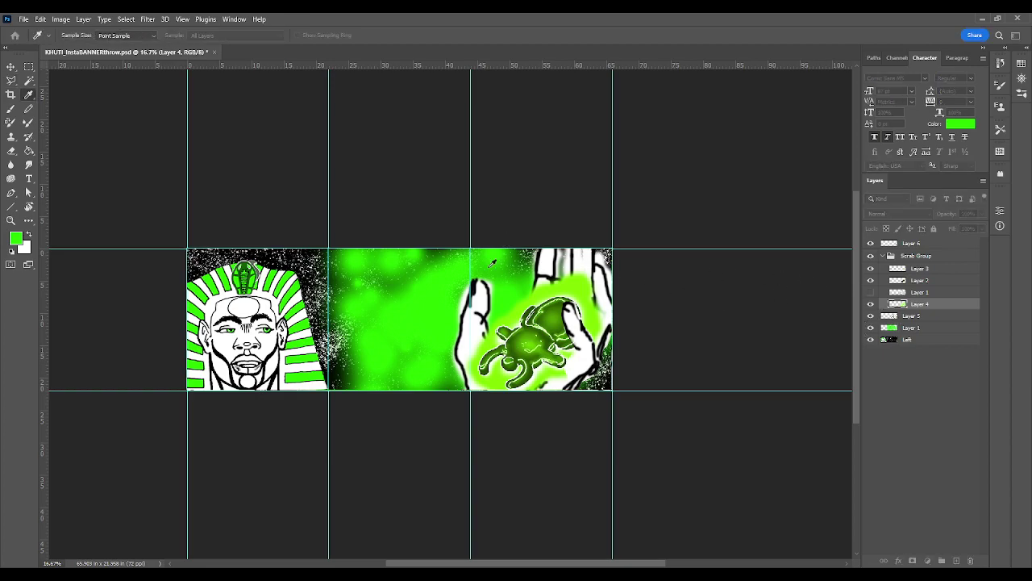
key("ctrl+z")
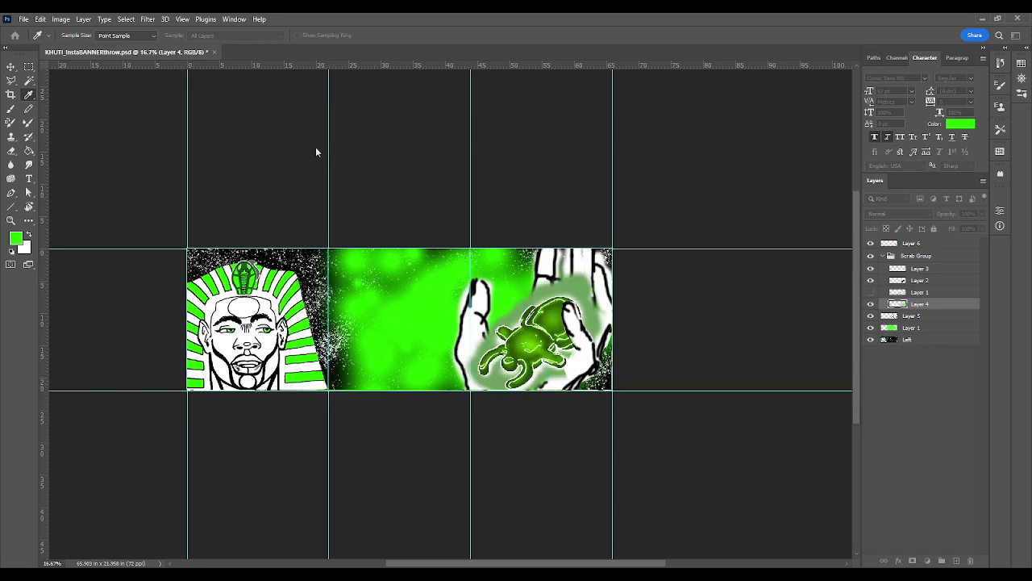
key("ctrl+shift+z")
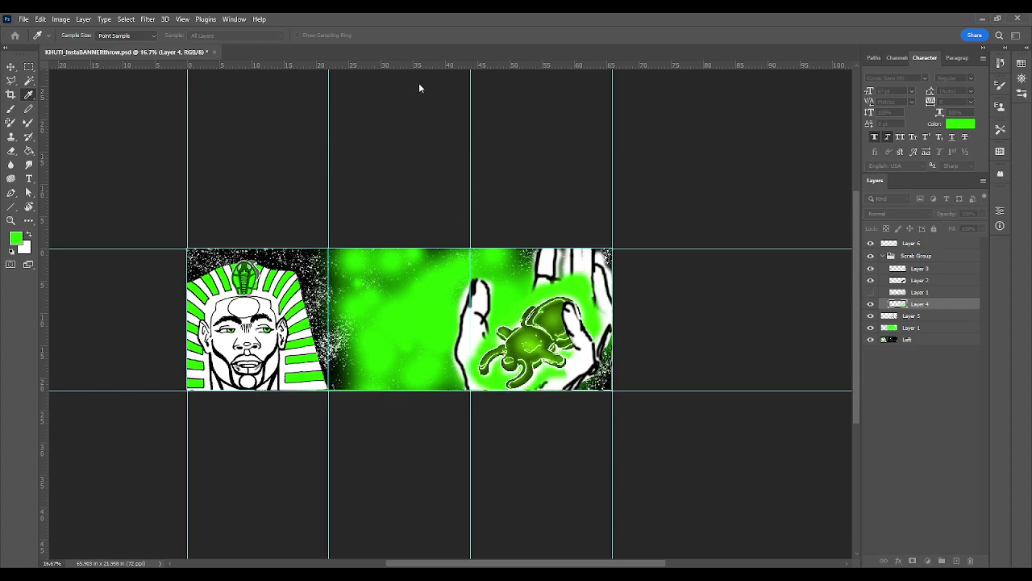
key("l")
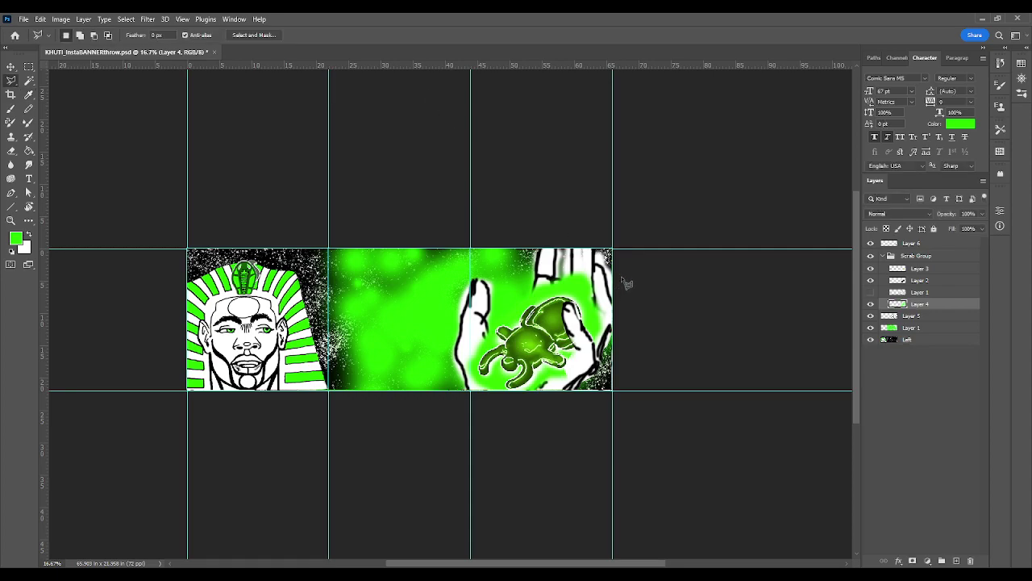
Show the green splatter layer (Layer 1) inside the scarab group again and save the banner
left_click(870, 292)
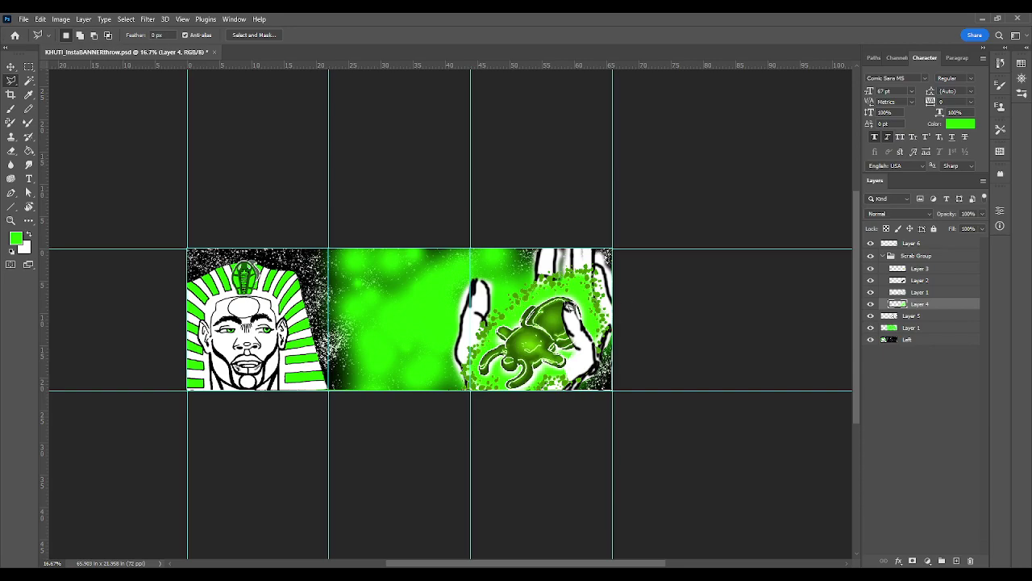
key("ctrl+s")
Sample the splatter's dark green, enlarge the brush to 1400 px, and try stamping a circle on Layer 4 over the banner's middle section
key("b")
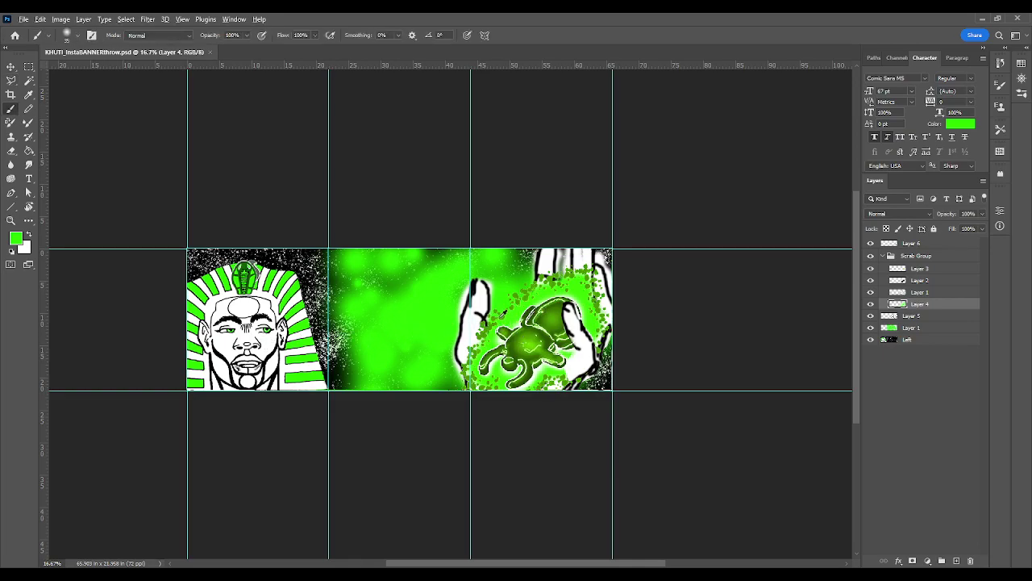
left_click(506, 315, "alt")
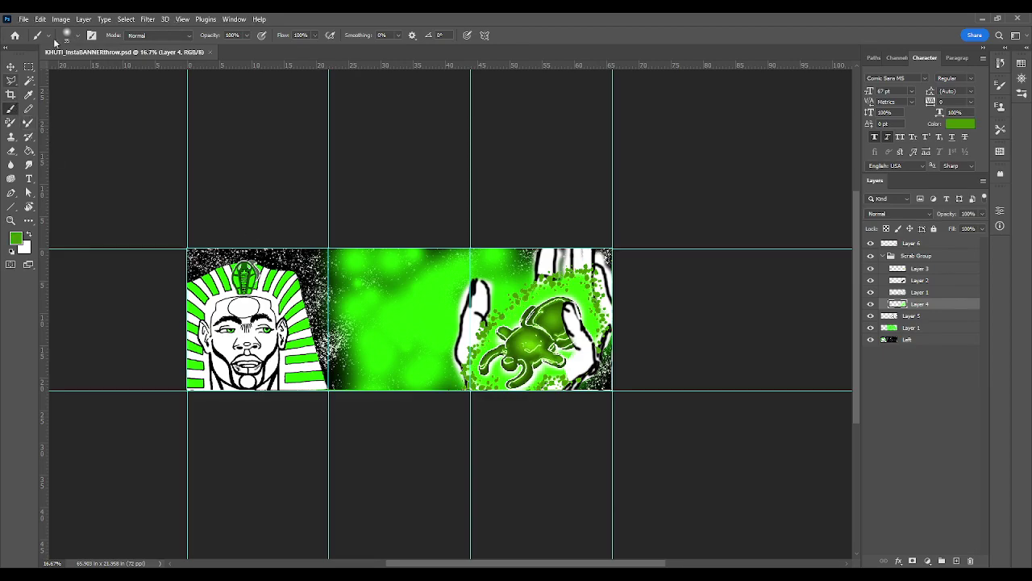
key("bracketright")
key("bracketright")
key("bracketright")
key("bracketright")
key("bracketright")
key("bracketright")
key("bracketright")
key("bracketright")
key("bracketright")
key("bracketright")
key("bracketright")
key("bracketright")
key("bracketright")
key("bracketright")
key("bracketright")
key("bracketright")
key("bracketright")
key("bracketright")
left_click(392, 315)
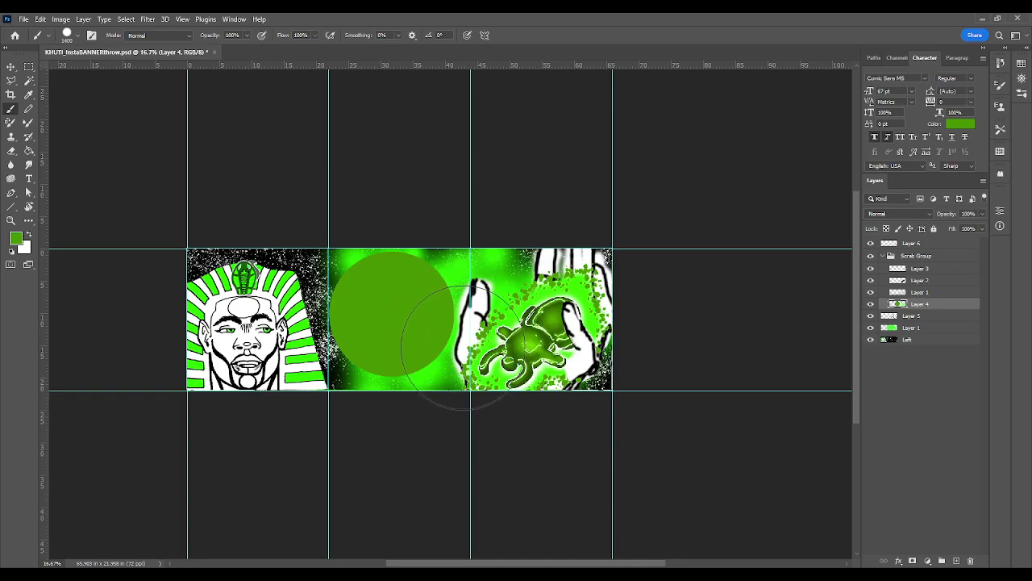
left_click_drag(465, 352, 468, 346)
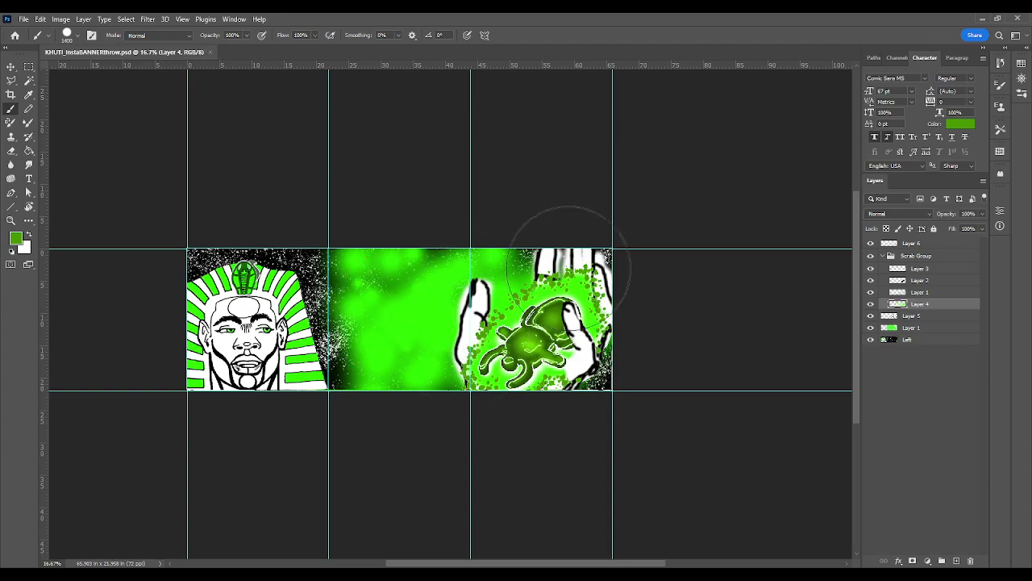
Add a new layer above Layer 6 and stamp one large dark green circle in the banner's middle section
left_click(885, 257)
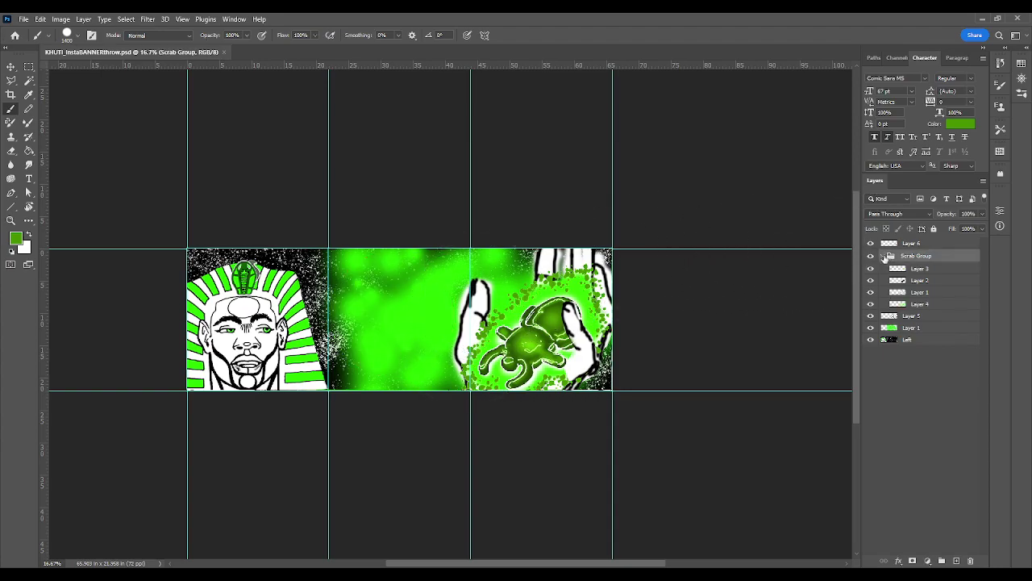
left_click(882, 255)
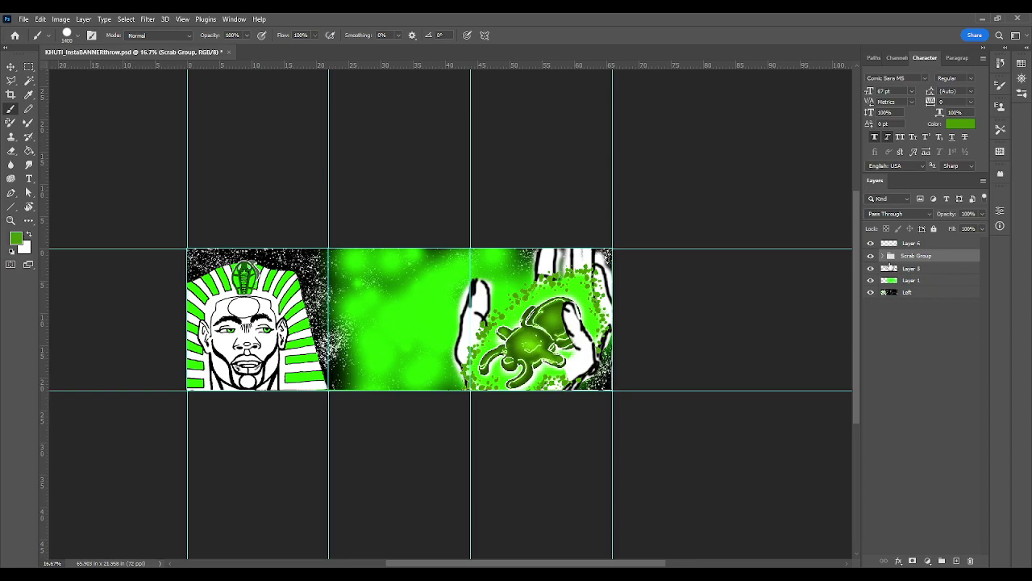
left_click(934, 243)
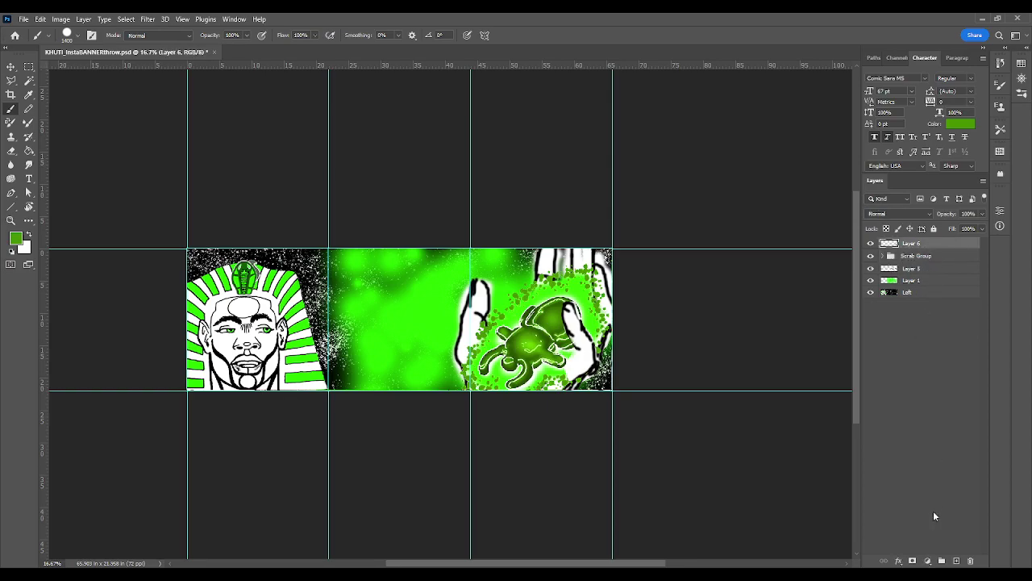
left_click(958, 560)
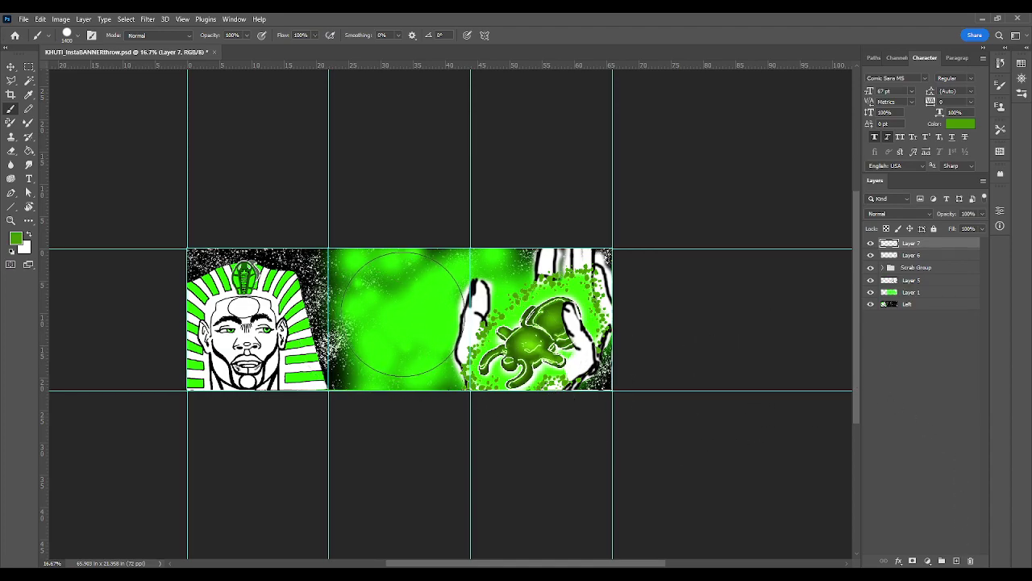
left_click(400, 313)
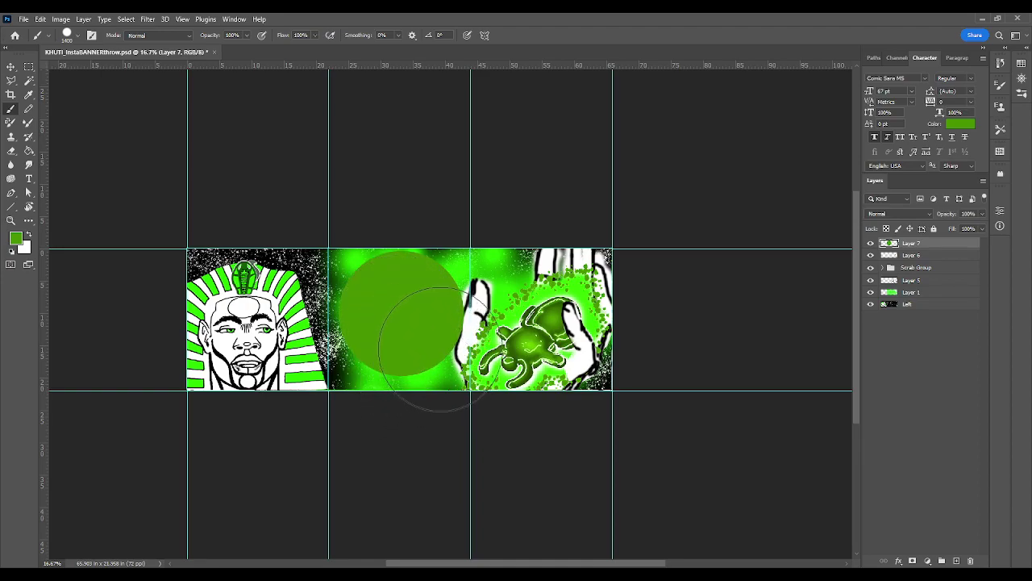
Reduce the brush to 125 px and paint dark green droplets around the circle's edge, with a larger separate blob at its lower left
key("bracketleft")
key("bracketleft")
key("bracketleft")
key("bracketleft")
key("bracketleft")
key("bracketleft")
key("bracketleft")
key("bracketleft")
key("bracketleft")
key("bracketleft")
key("bracketleft")
key("bracketleft")
key("bracketleft")
key("bracketleft")
key("bracketleft")
left_click(447, 264)
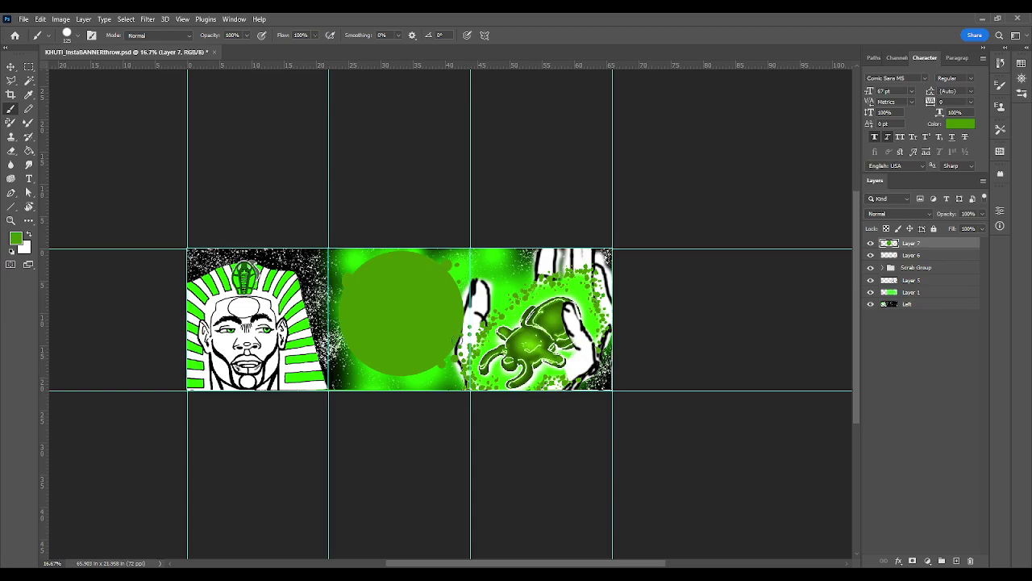
mouse_move(359, 371)
left_mouse_down()
mouse_move(367, 379)
mouse_move(357, 371)
left_mouse_up()
Select the separate blob below the circle and paint soft white highlights on it with a 30 px brush at 10% opacity
left_click(30, 81)
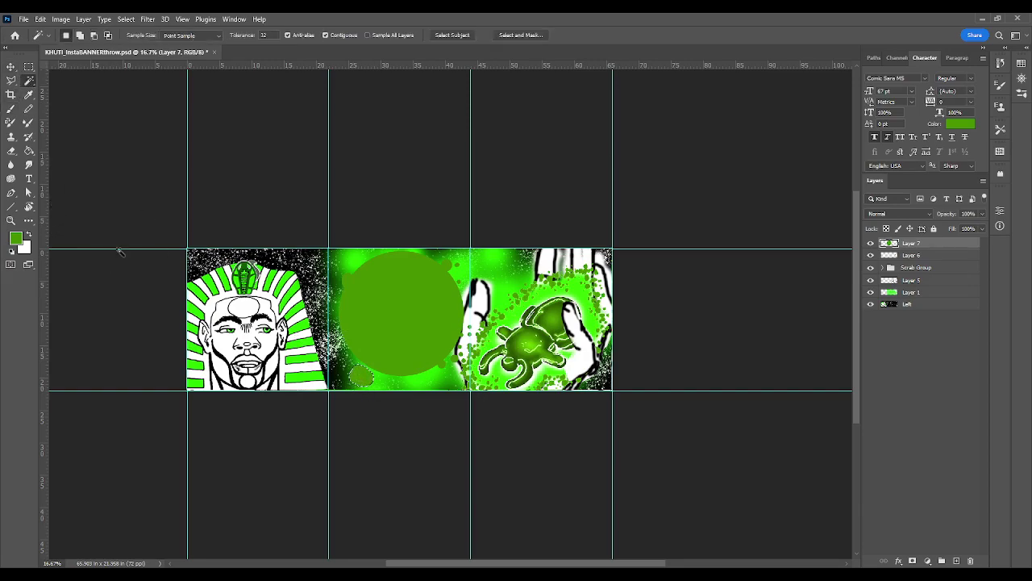
key("x")
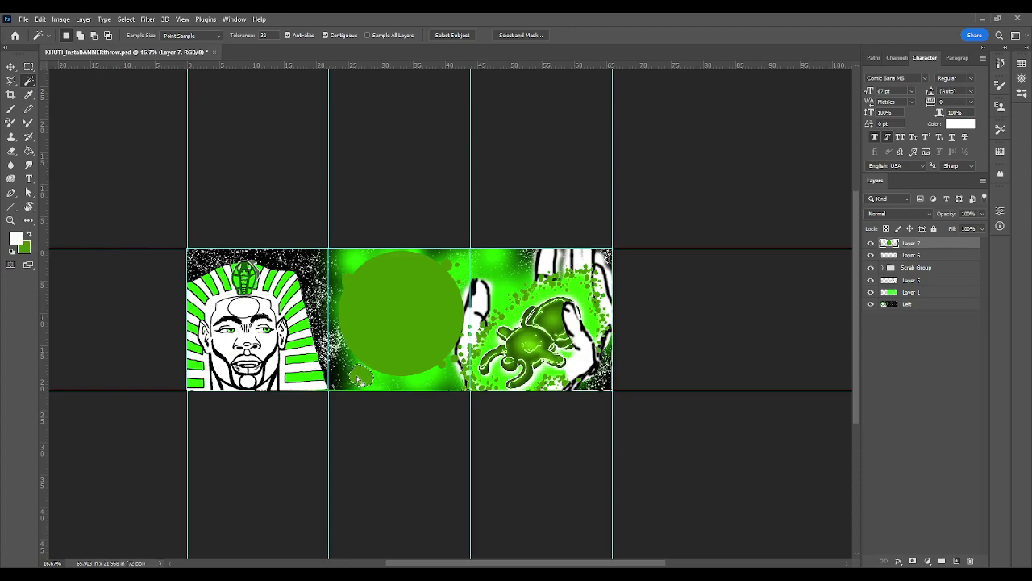
key("b")
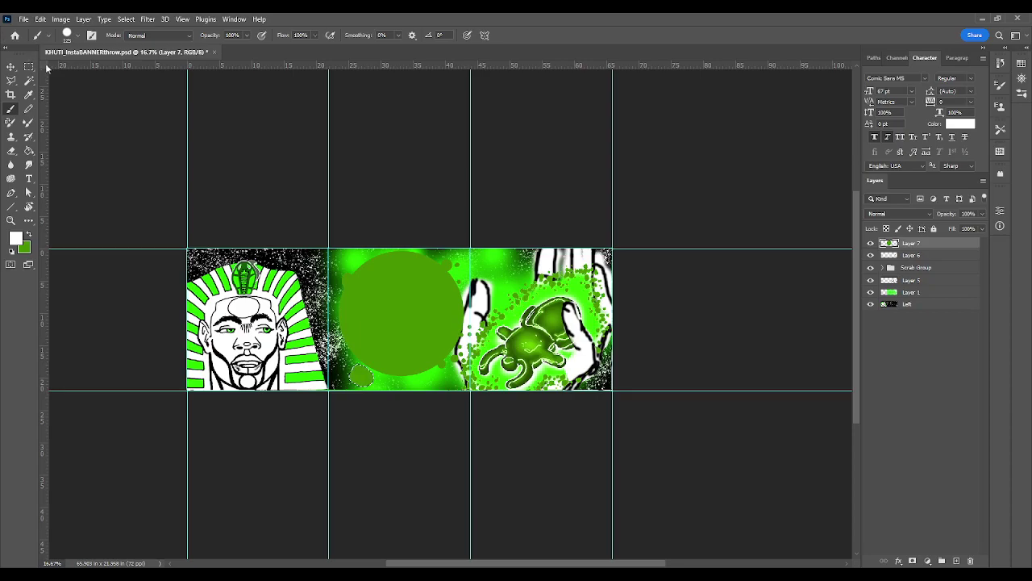
key("shift+bracketleft")
key("shift+bracketleft")
key("shift+bracketleft")
key("shift+bracketleft")
key("ctrl+plus")
key("ctrl+plus")
key("ctrl+plus")
left_click_drag(221, 339, 314, 230)
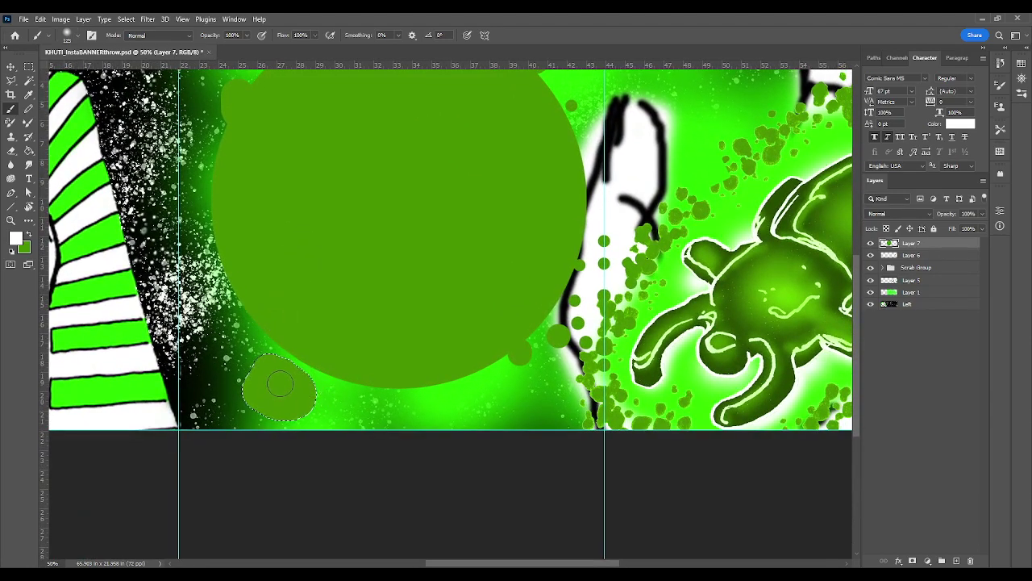
key("bracketleft")
key("bracketleft")
key("bracketleft")
key("bracketleft")
key("bracketleft")
key("bracketleft")
left_click(271, 371)
key("ctrl+z")
key("1")
left_click(274, 378)
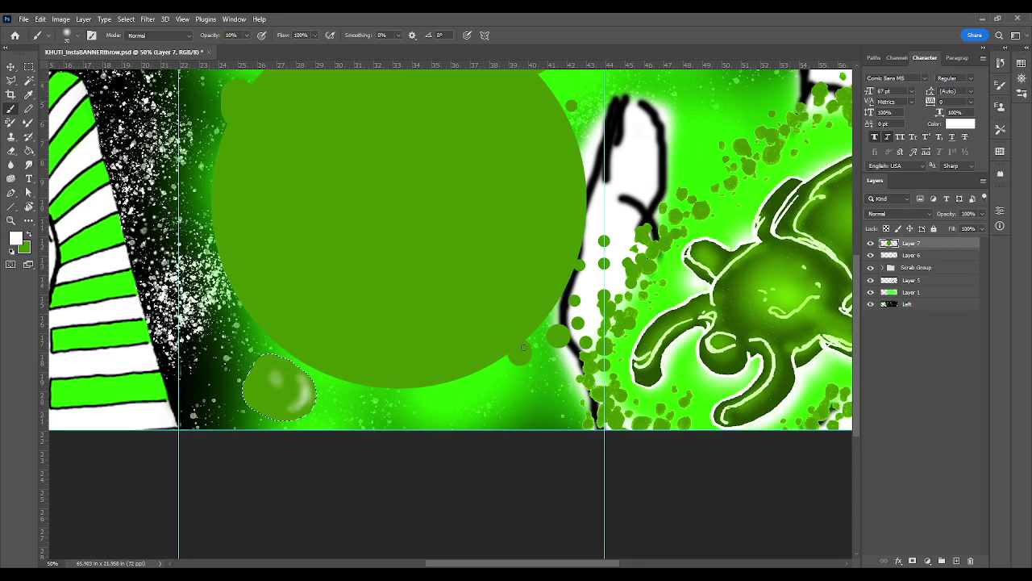
key("ctrl+d")
Select the large circle with its attached bumps and shade the upper-right bump with soft white and dark green strokes
mouse_move(498, 253)
left_mouse_down()
mouse_move(375, 470)
mouse_move(458, 347)
left_mouse_up()
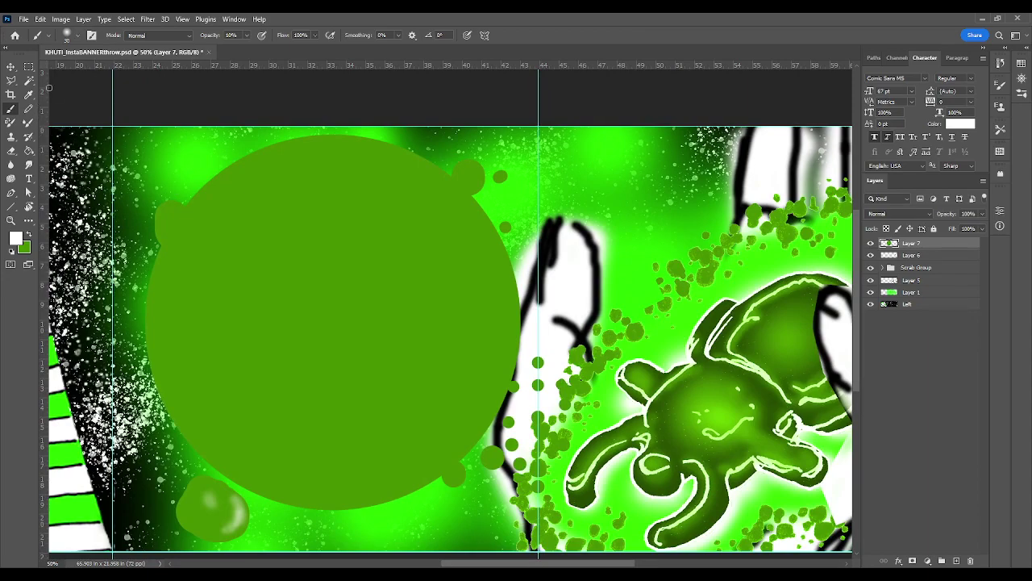
left_click(30, 82)
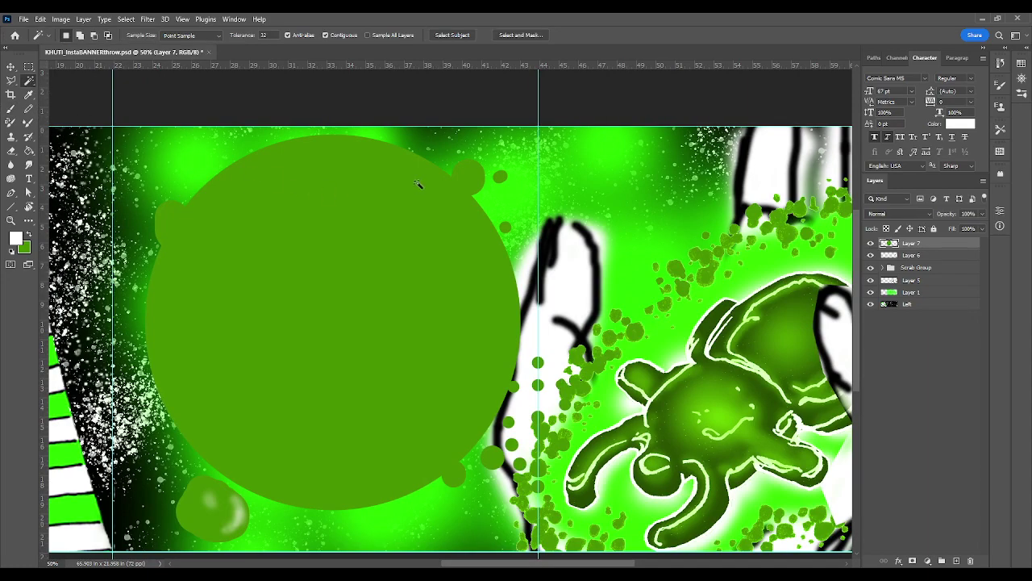
left_click(471, 177)
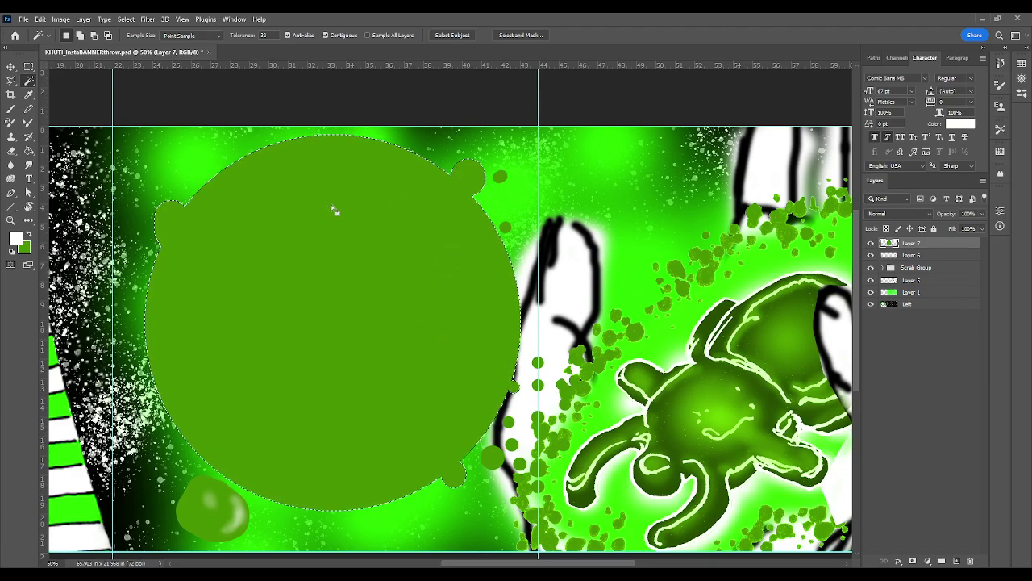
key("b")
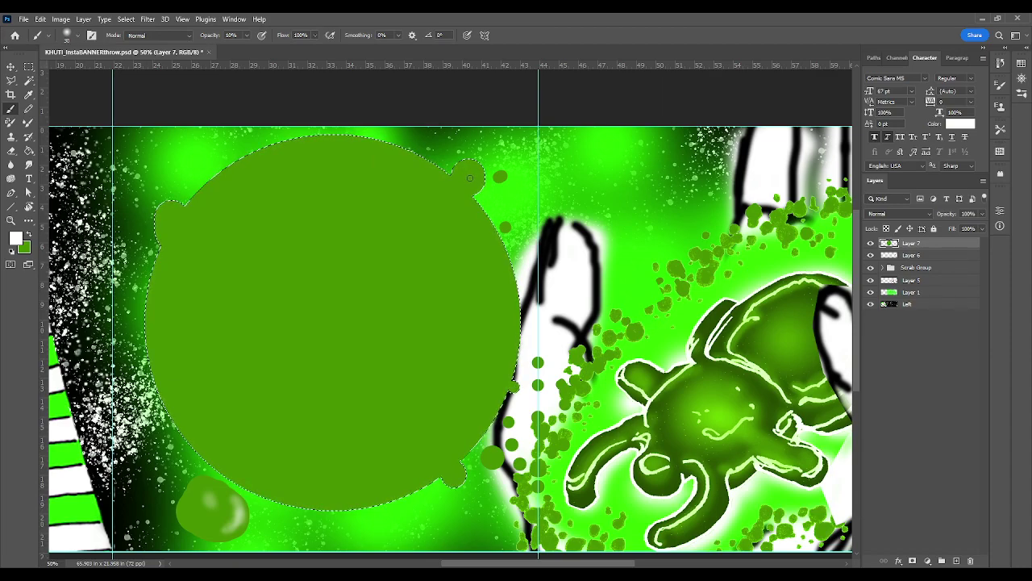
key("bracketleft")
key("bracketleft")
key("bracketleft")
key("x")
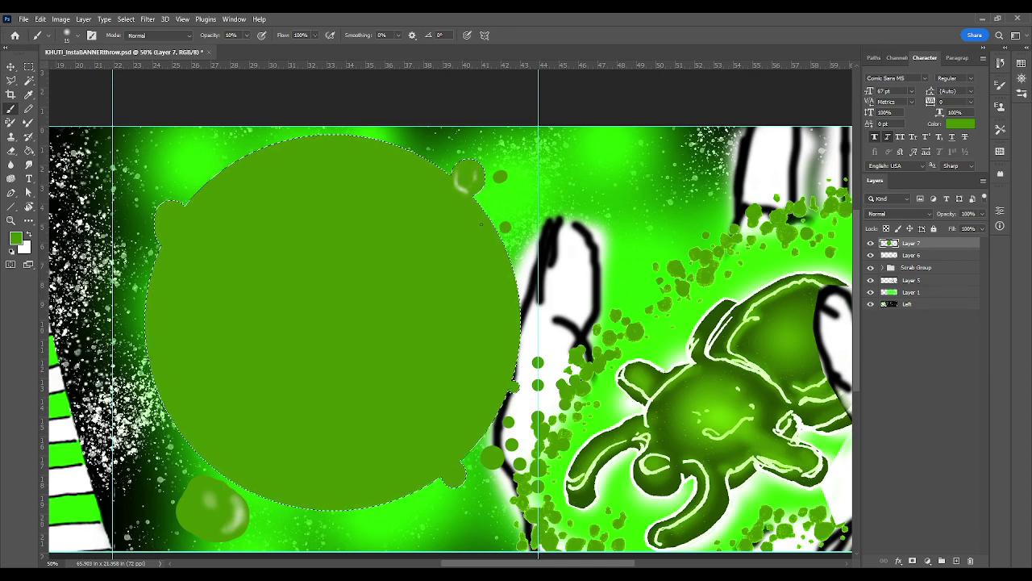
key("x")
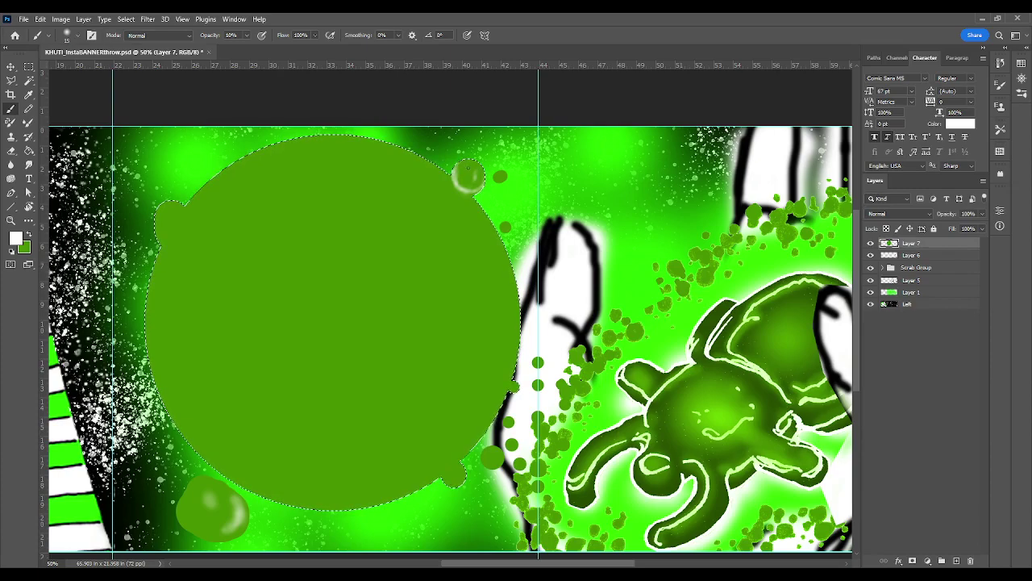
key("x")
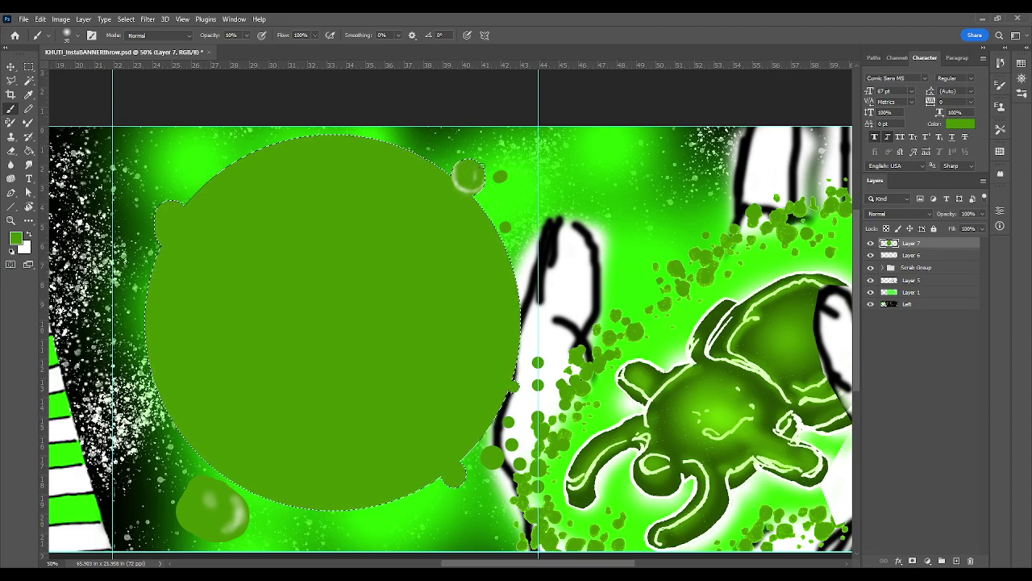
Paint soft white highlights on the circle's left and lower-right bumps and the small nearby droplets, and clear the selection
key("x")
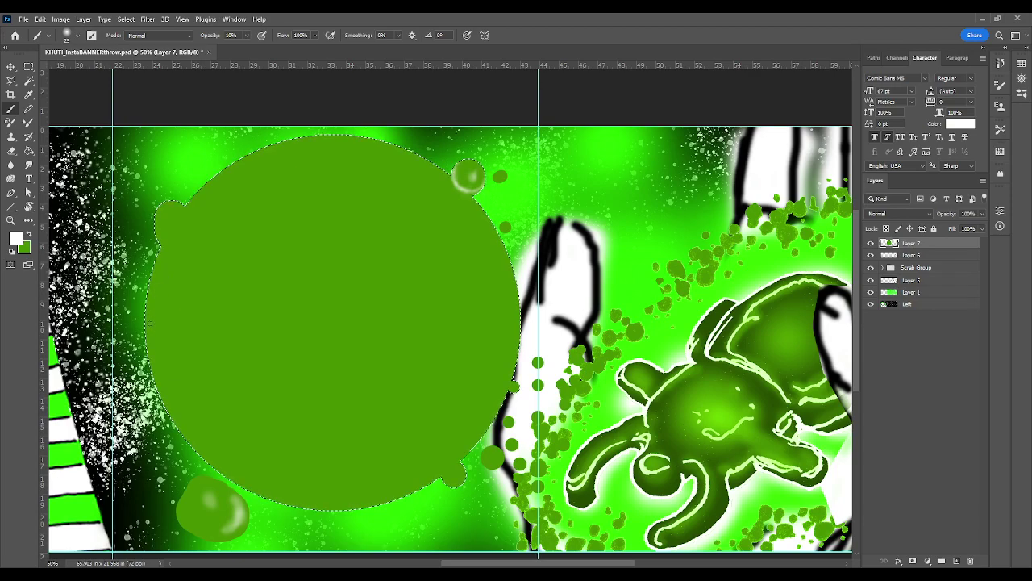
mouse_move(152, 294)
left_mouse_down()
mouse_move(208, 187)
mouse_move(158, 284)
mouse_move(165, 216)
mouse_move(158, 247)
left_mouse_up()
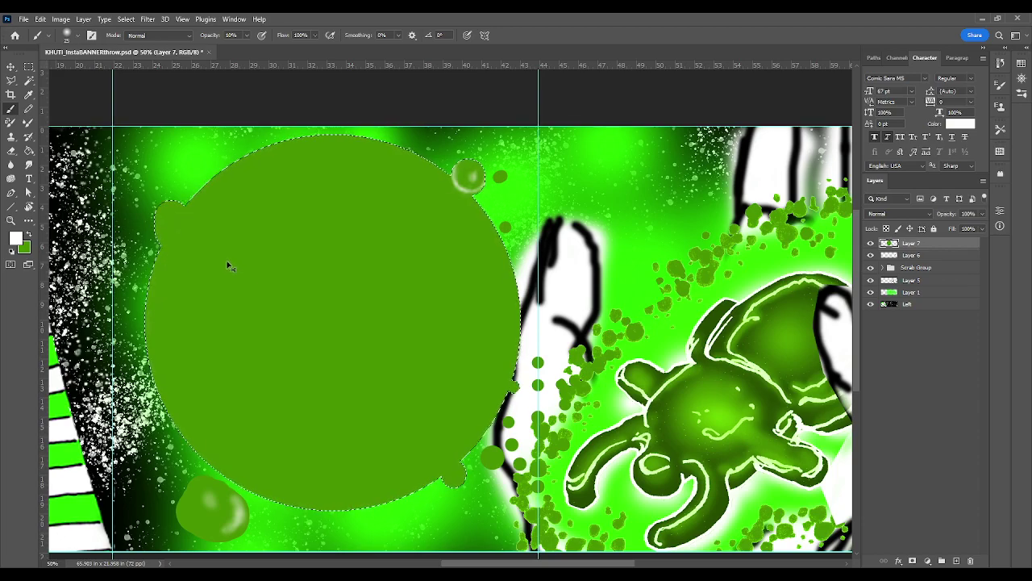
mouse_move(171, 248)
left_mouse_down()
mouse_move(158, 230)
mouse_move(158, 242)
mouse_move(200, 189)
mouse_move(167, 210)
mouse_move(158, 255)
mouse_move(169, 238)
mouse_move(172, 248)
mouse_move(159, 243)
mouse_move(177, 247)
mouse_move(163, 239)
mouse_move(158, 252)
mouse_move(165, 239)
left_mouse_up()
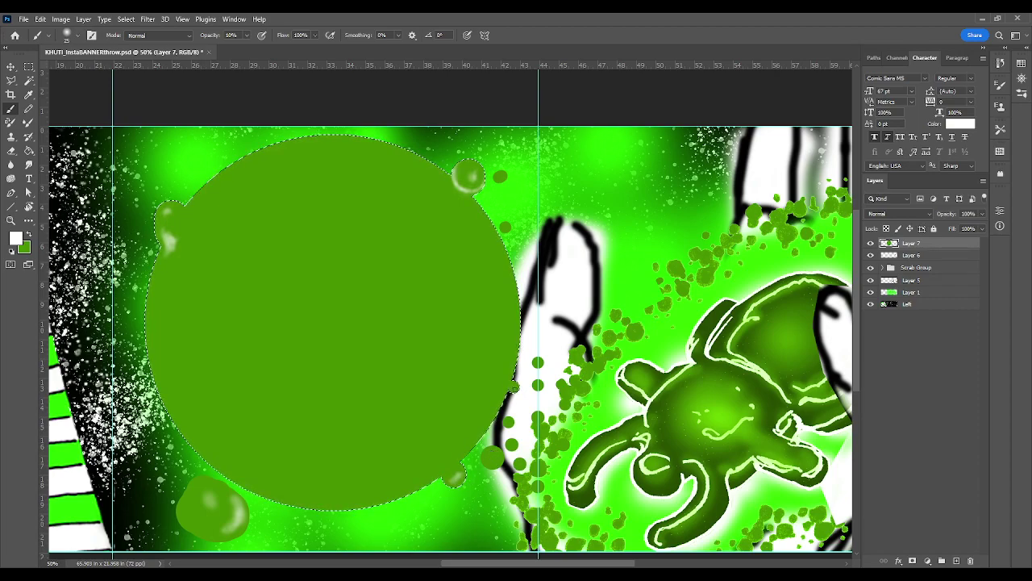
key("bracketleft")
key("bracketleft")
key("ctrl+d")
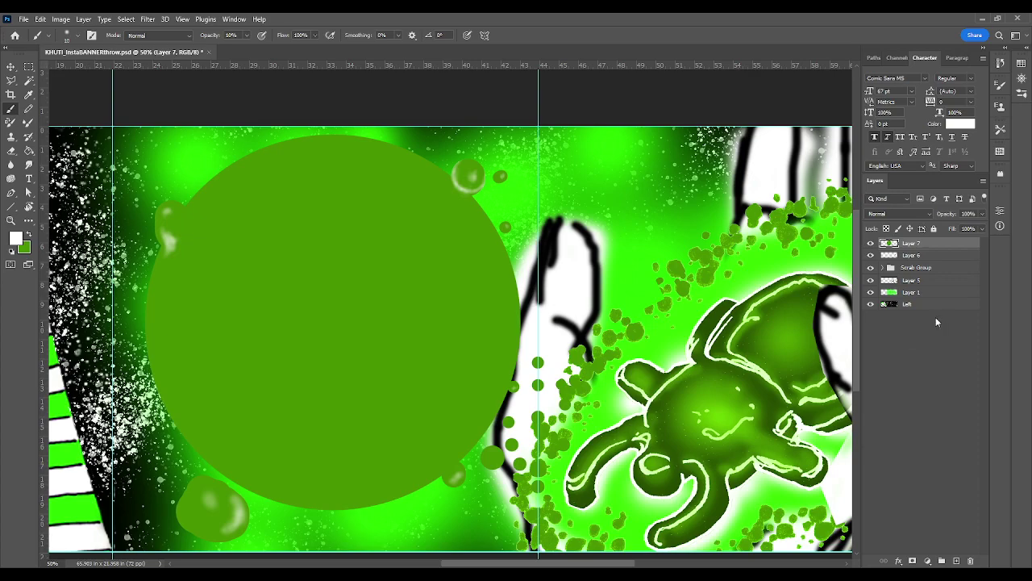
Expand the Scrab Group, check and activate its Layer 1, and make dark green the foreground color
left_click(884, 268)
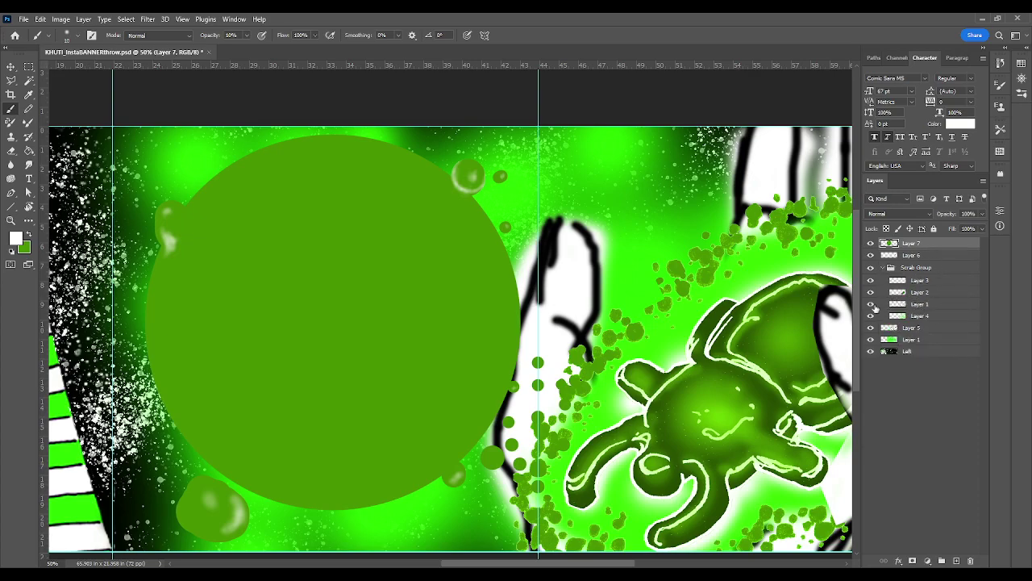
left_click(871, 304)
left_click(871, 305)
left_click(927, 305)
left_click(871, 304)
left_click(871, 304)
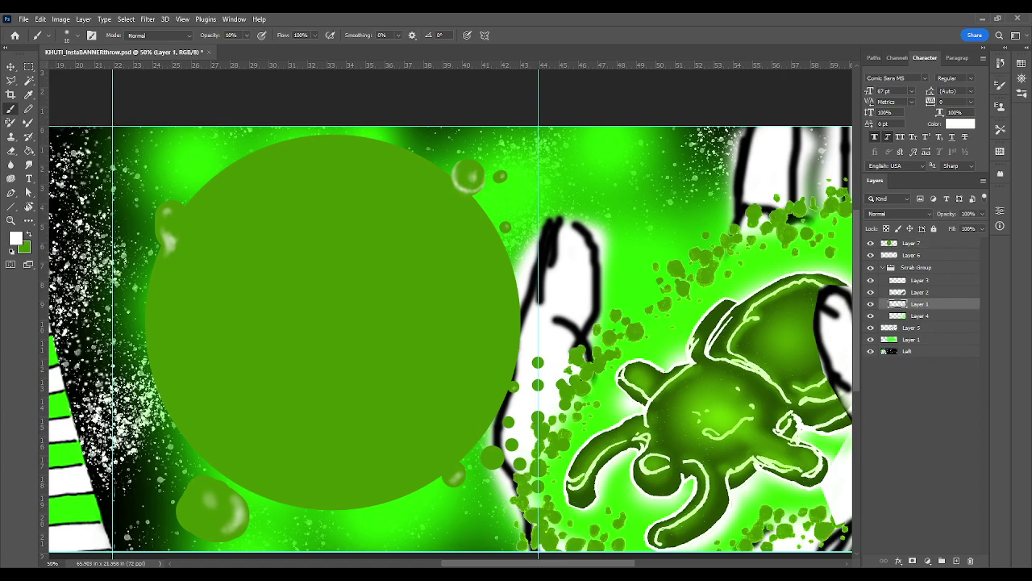
key("x")
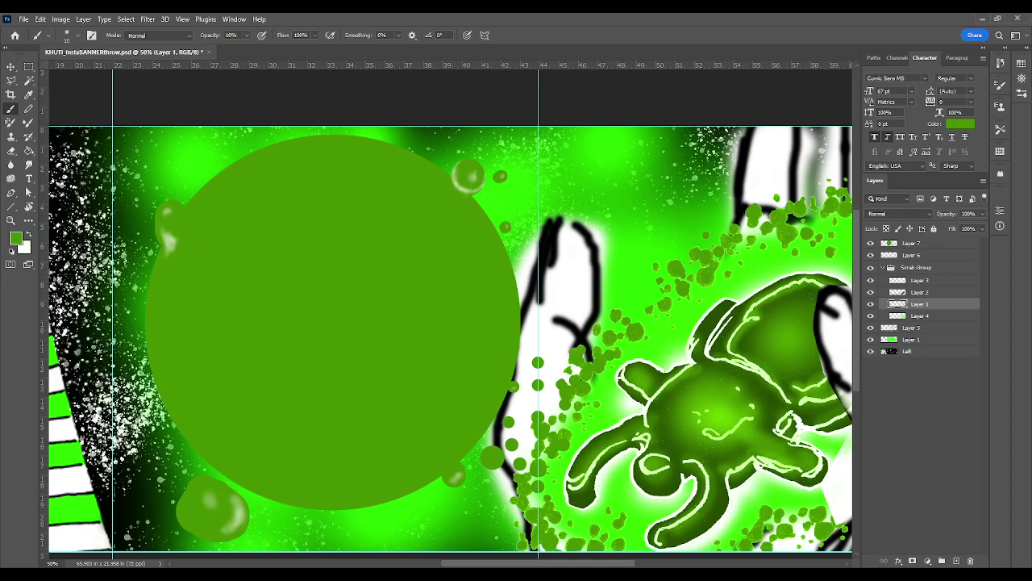
Paint round dark green dots over the splatter between the thumb and the scarab, using a brush around 35 px at 100% opacity
key("bracketright")
key("bracketright")
key("bracketright")
key("bracketright")
key("bracketright")
key("bracketleft")
key("0")
key("bracketleft")
left_click(634, 330)
left_click(636, 333)
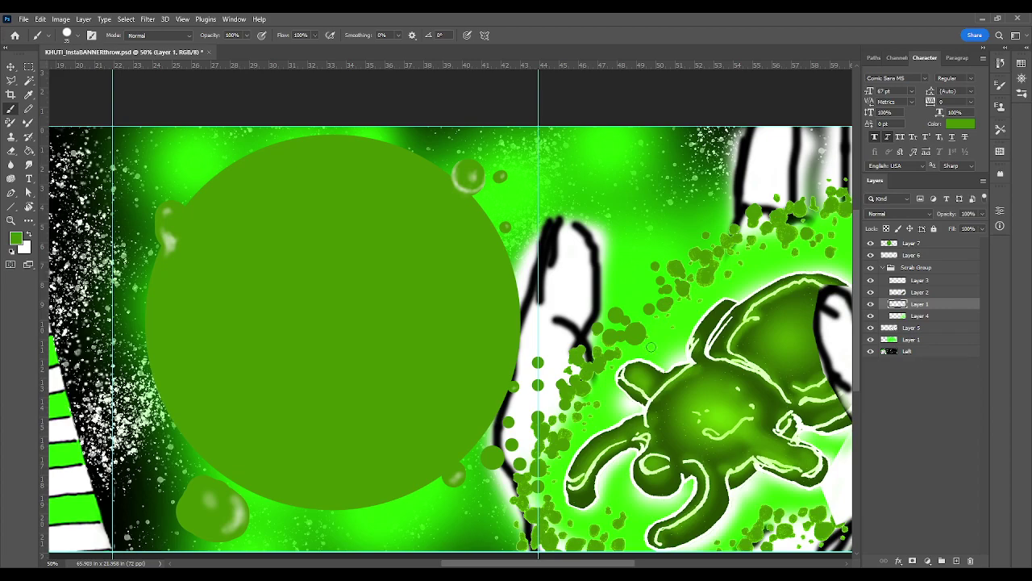
Continue the round dark green dots down the splatter trail beside the scarab's front leg and hide the guides
key("p")
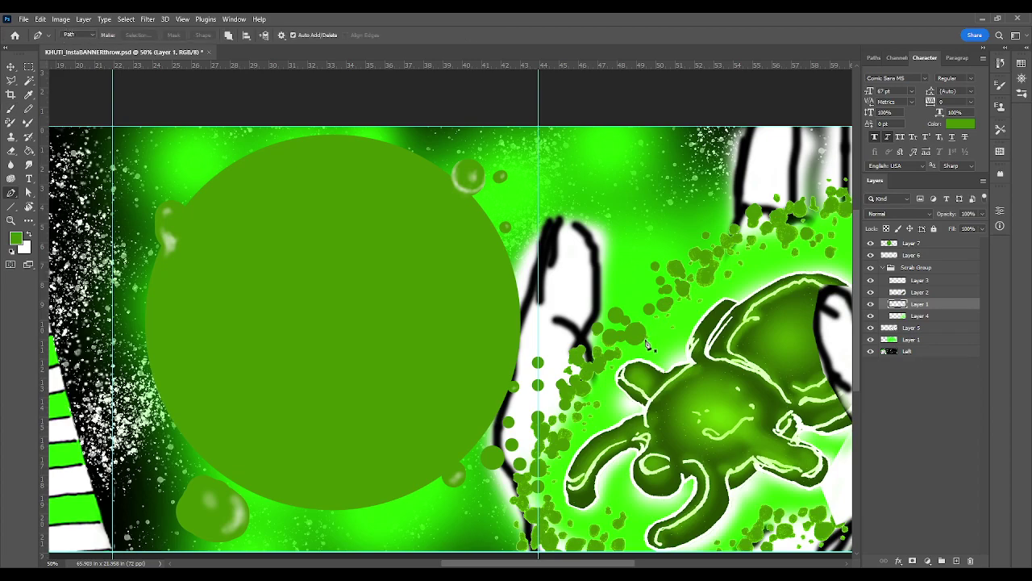
key("b")
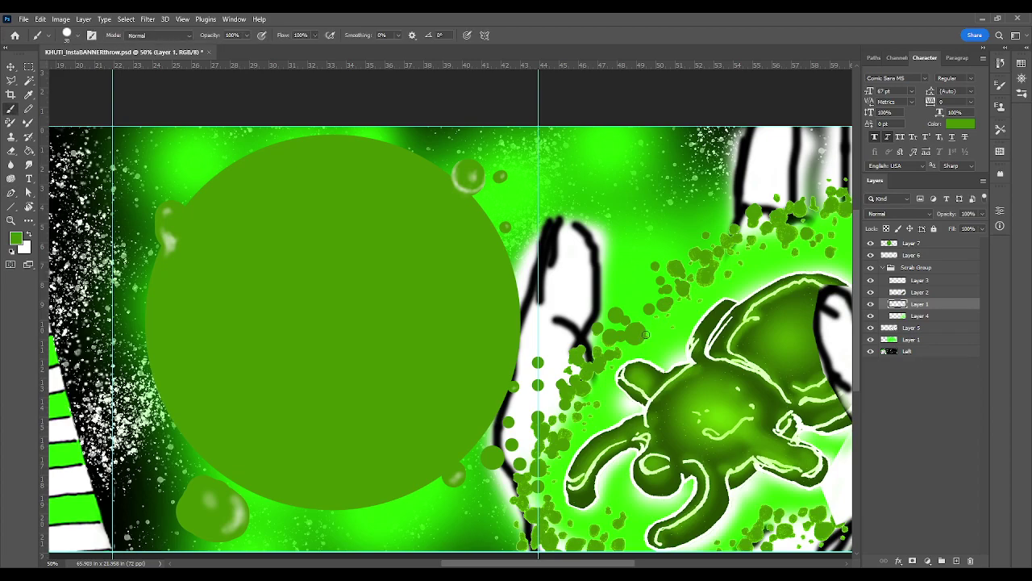
key("bracketleft")
key("bracketleft")
key("bracketright")
key("ctrl+semicolon")
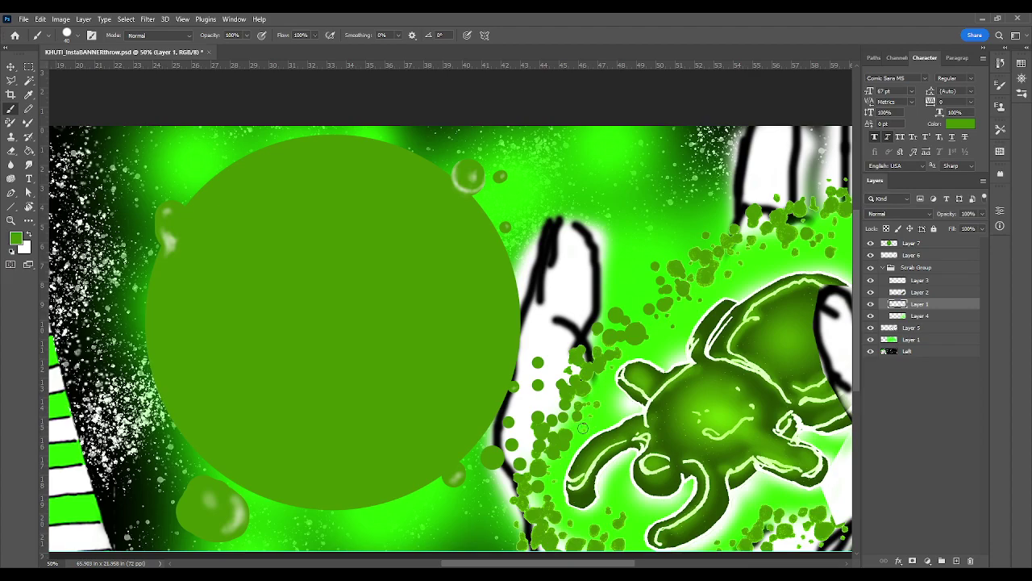
Fill in the splatter between the thumb's base and the scarab with dark green dots of varying brush sizes
key("r")
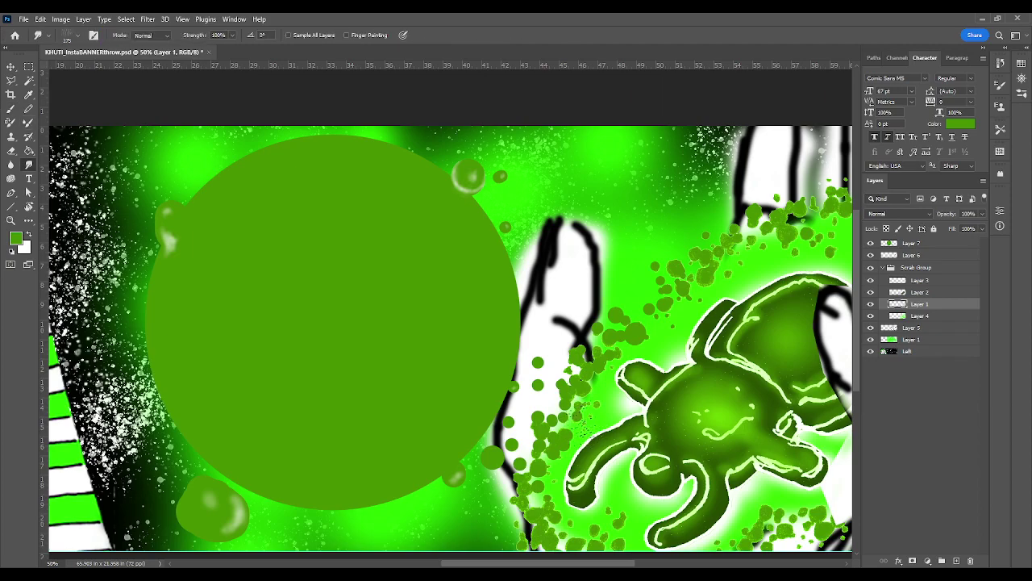
key("b")
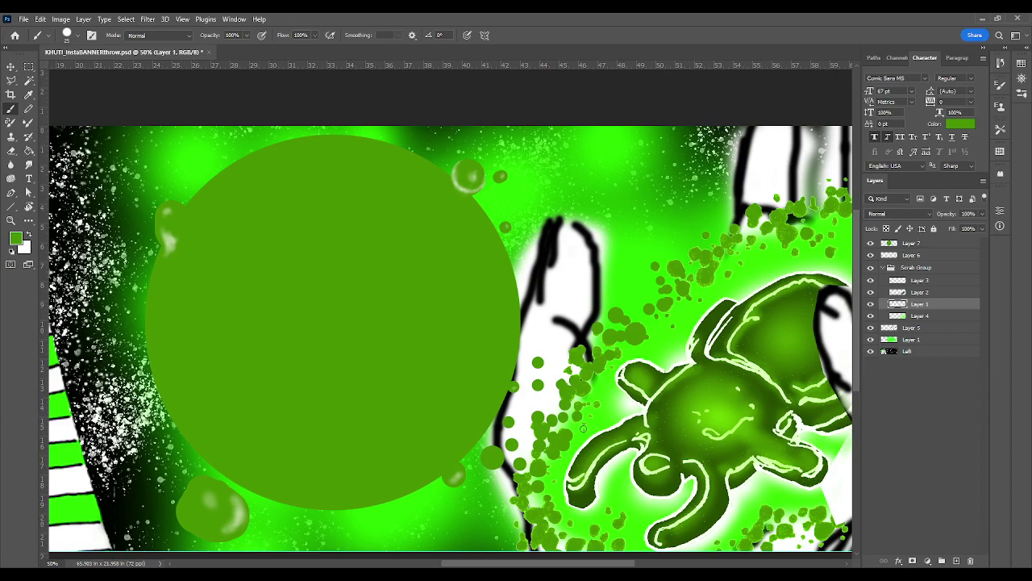
key("bracketleft")
key("bracketright")
key("bracketright")
key("bracketright")
key("bracketleft")
key("bracketleft")
key("bracketleft")
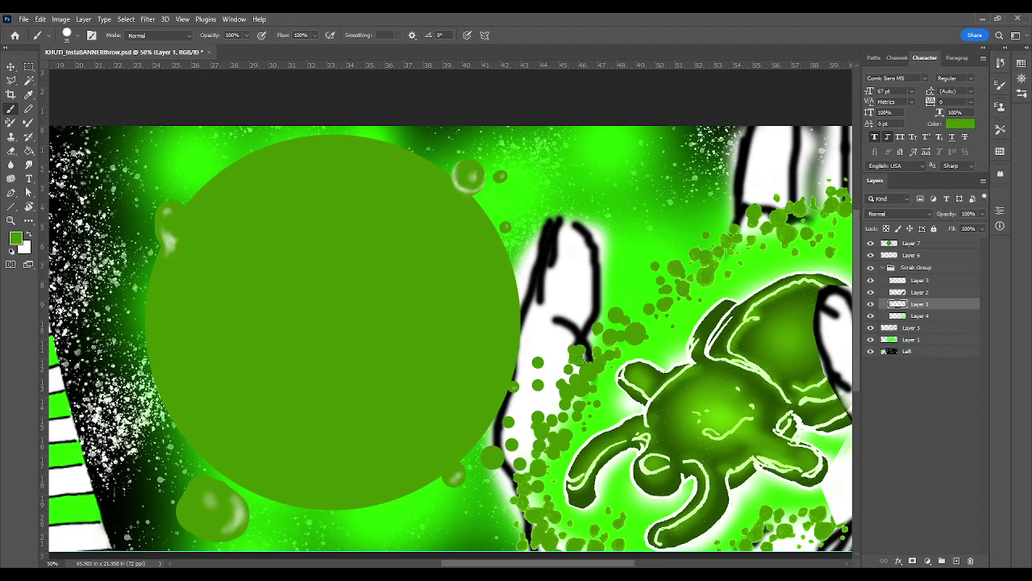
Reduce the brush to 15 px and add small dark green dots along the splatter trail near the thumb
key("bracketleft")
key("bracketleft")
key("bracketright")
key("bracketleft")
key("bracketleft")
key("bracketleft")
key("bracketleft")
key("bracketleft")
Paint dark green dots over the splatter at the heel of the hand below the scarab, enlarging the brush to 50 px
scroll(576, 419, "down", 1)
scroll(450, 283, "down", 4)
scroll(450, 283, "right", 4)
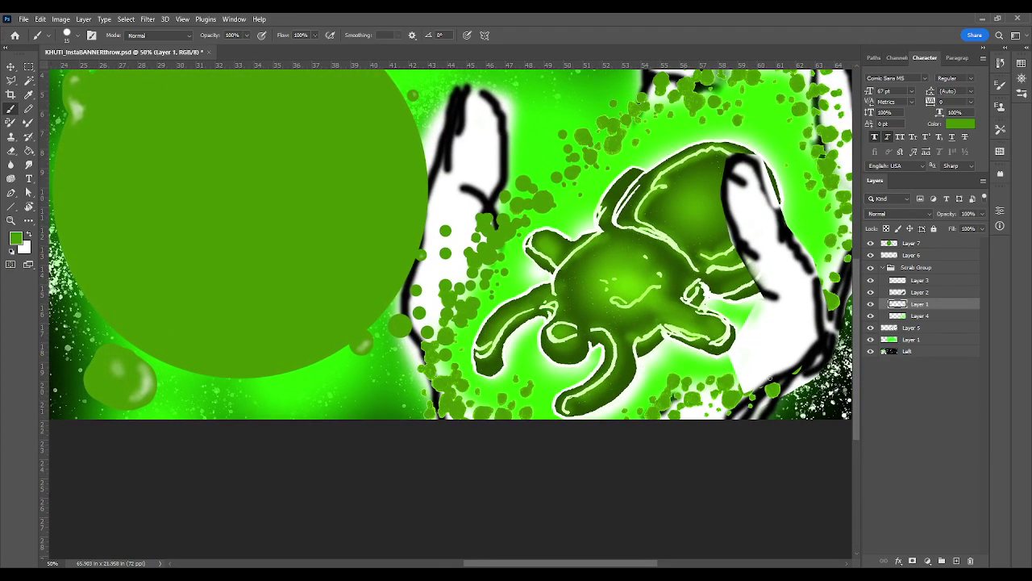
scroll(770, 379, "right", 5)
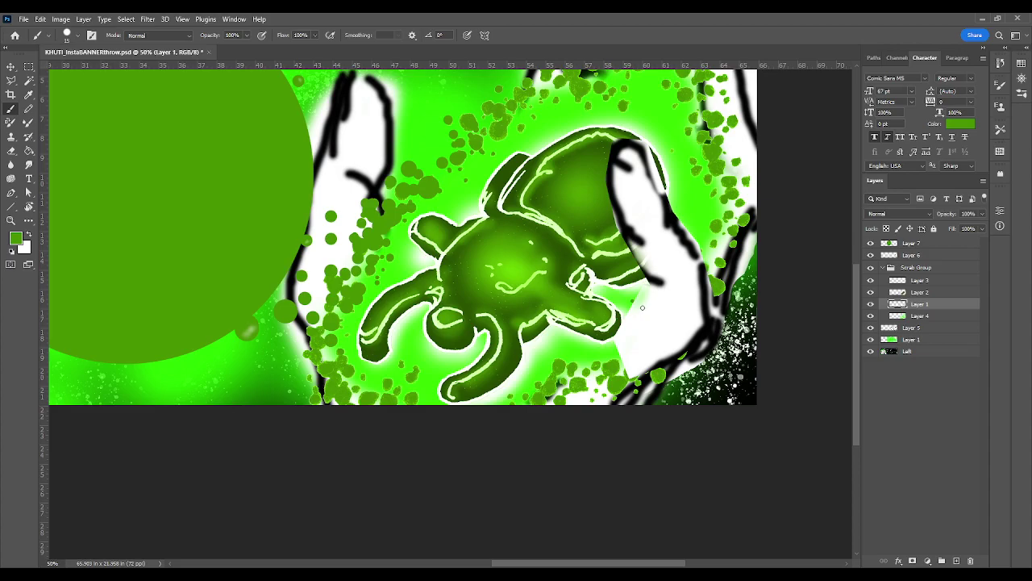
key("bracketleft")
key("bracketleft")
key("bracketleft")
key("bracketright")
key("bracketright")
key("bracketright")
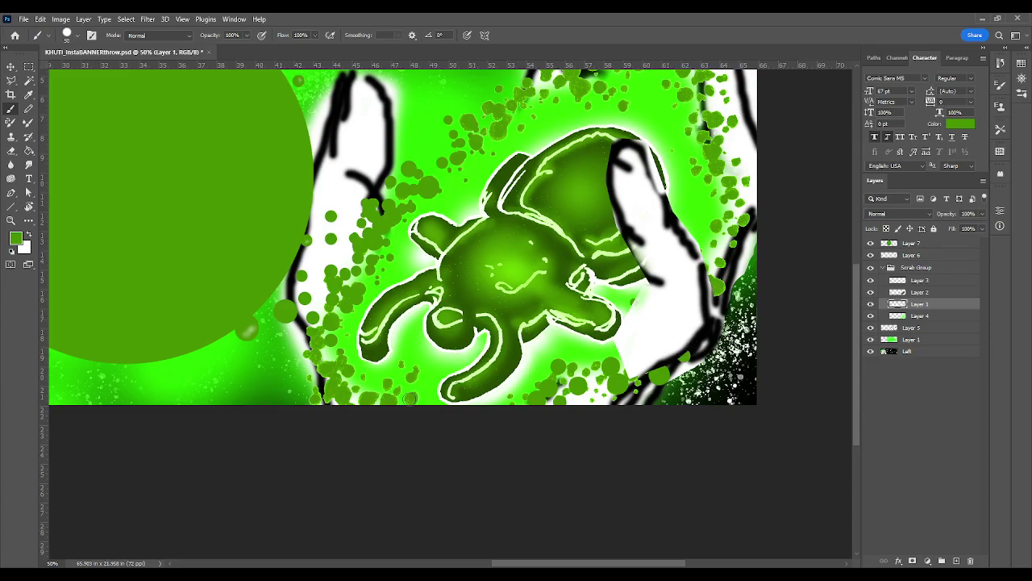
Thicken the splatter cluster between the thumb's base and the scarab's lower legs with larger dark green dots, up to 70 px
left_click_drag(410, 395, 418, 384)
left_click(411, 377)
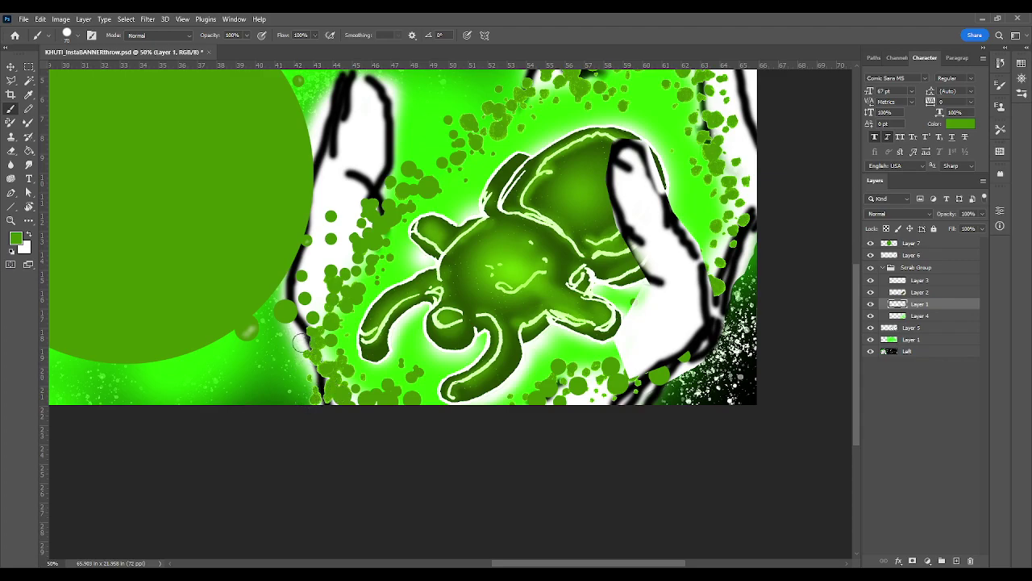
key("bracketright")
key("bracketright")
left_click(364, 377)
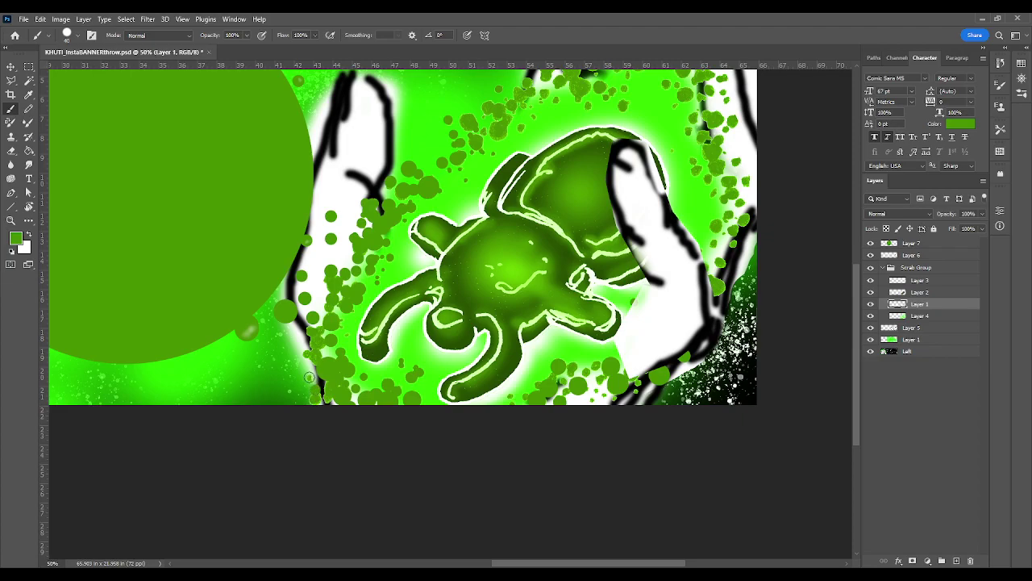
key("p")
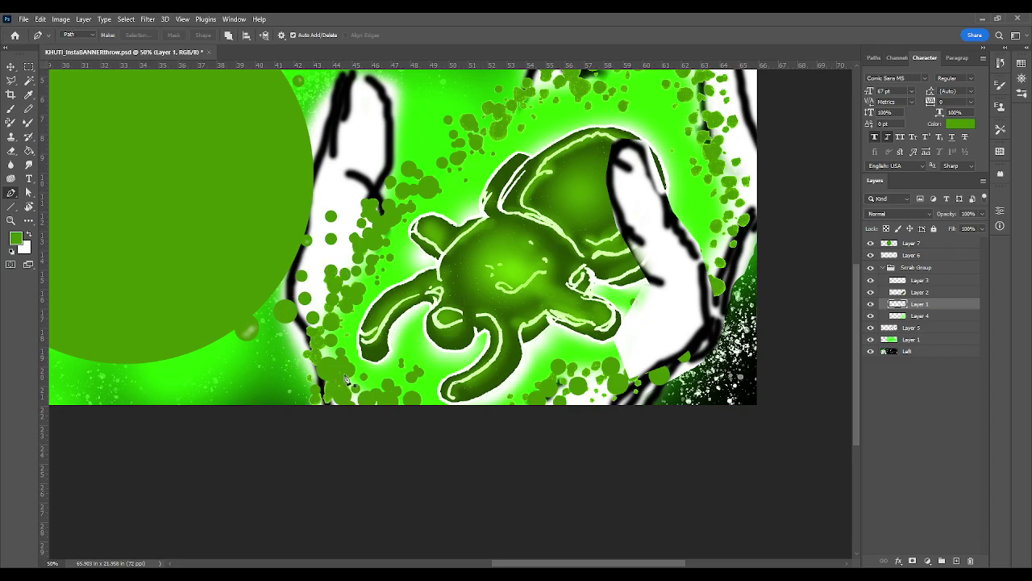
key("b")
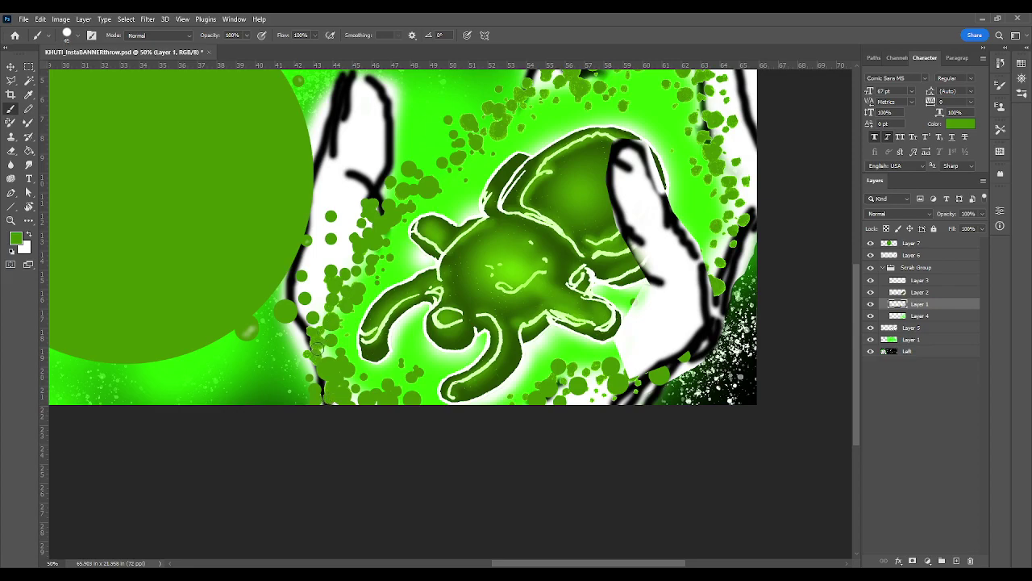
key("p")
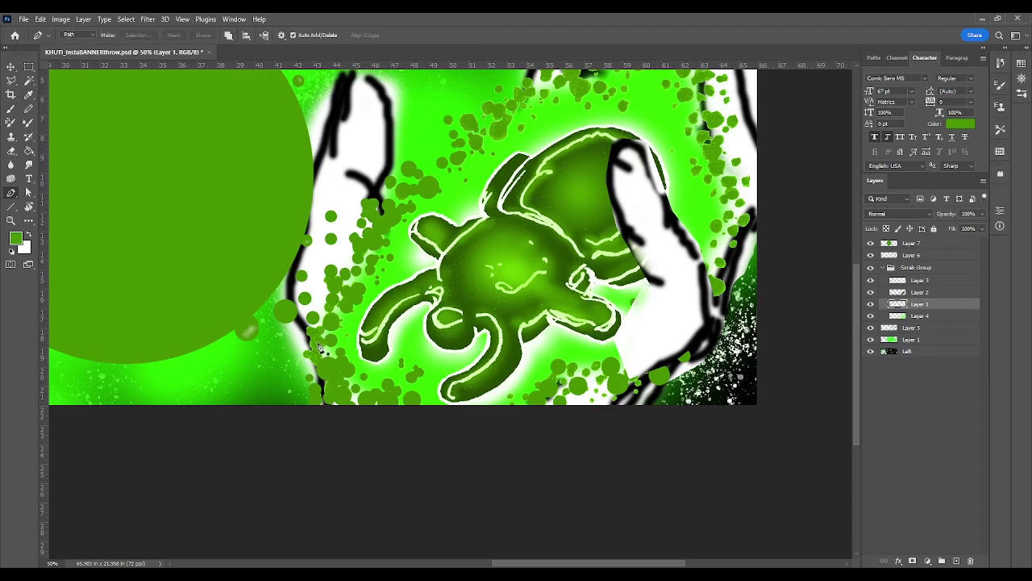
Paint round dark green dots over the splatter along the palm's edge to the right of the scarab
key("b")
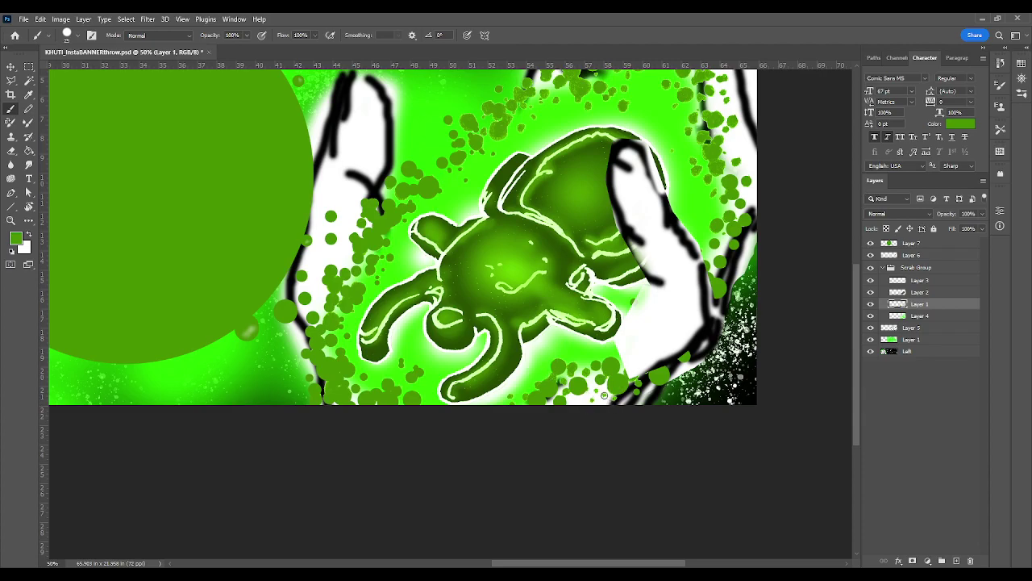
key("bracketleft")
key("bracketright")
key("bracketright")
key("bracketright")
left_click(717, 166)
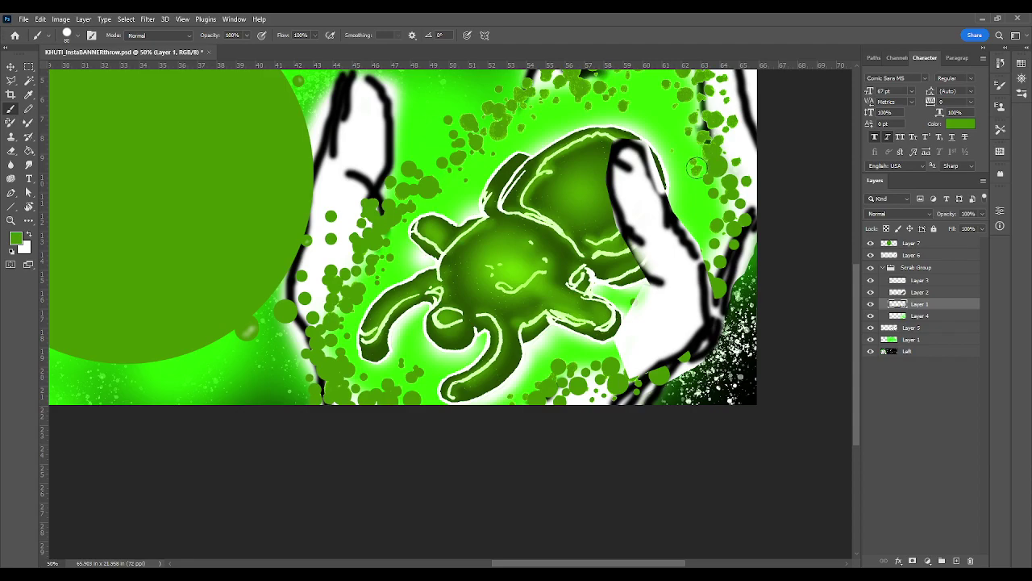
left_click(697, 171)
left_click(692, 161)
left_click(736, 162)
Paint larger dark green dots over the splatter trail from the thumb up to the fingers and save the banner
key("bracketright")
key("bracketright")
key("bracketright")
left_click(468, 122)
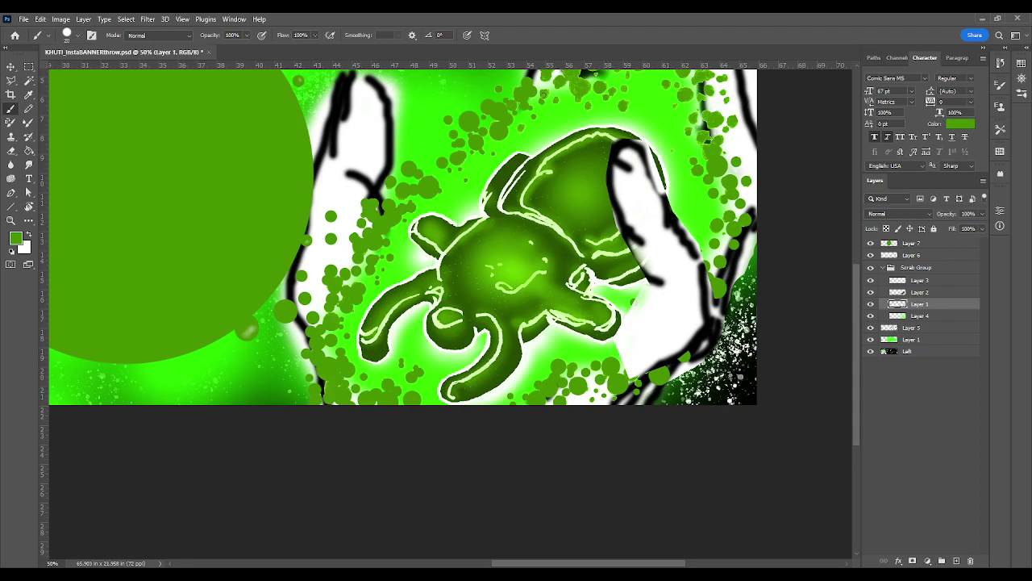
left_click(545, 94)
scroll(699, 160, "down", 2)
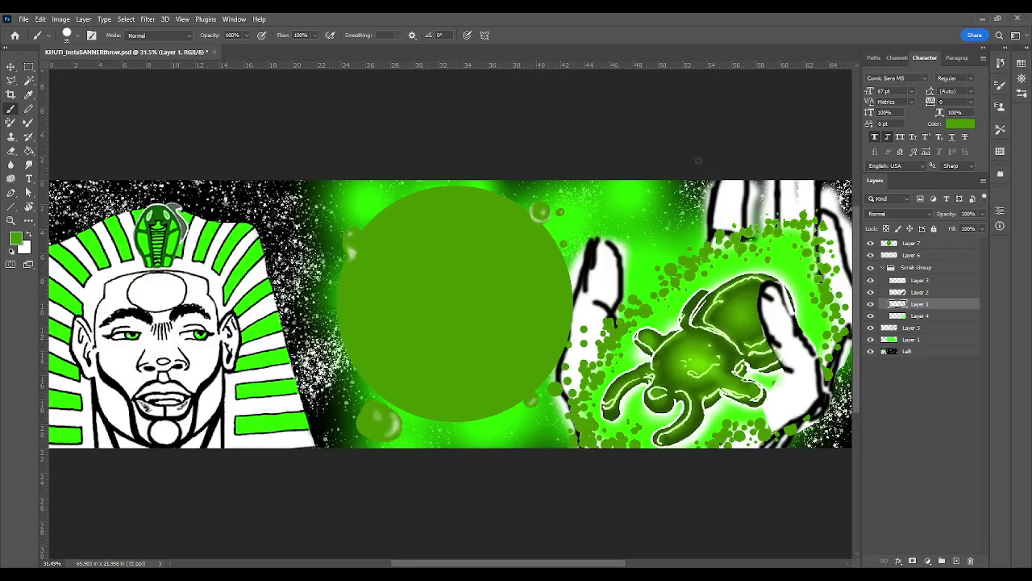
key("ctrl+s")
Paint irregular dark green droplets on Layer 7 between the large circle, the thumb and the scarab's splatter trail
left_click(925, 240)
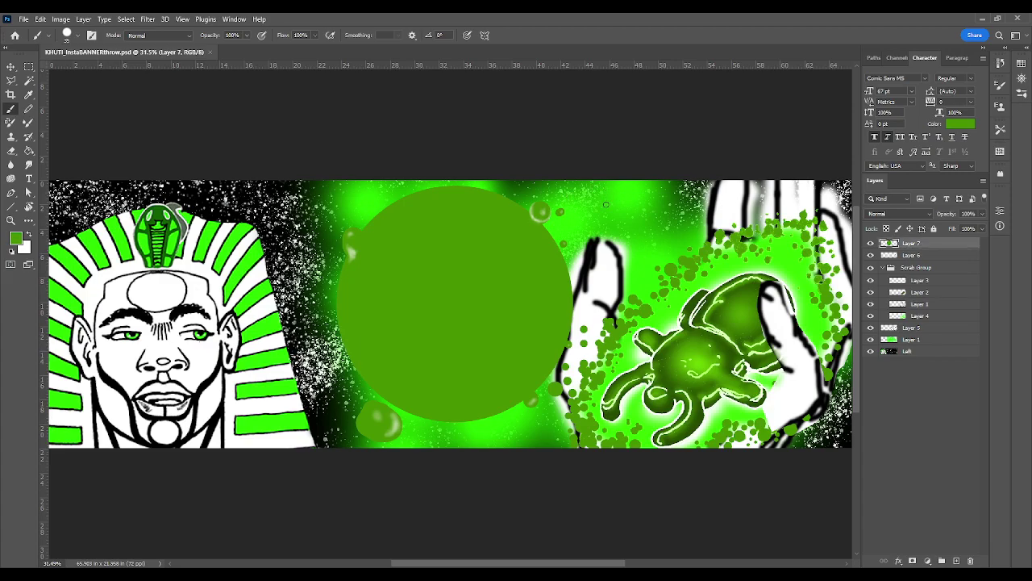
left_click(611, 203)
left_click(634, 218)
left_click(629, 221)
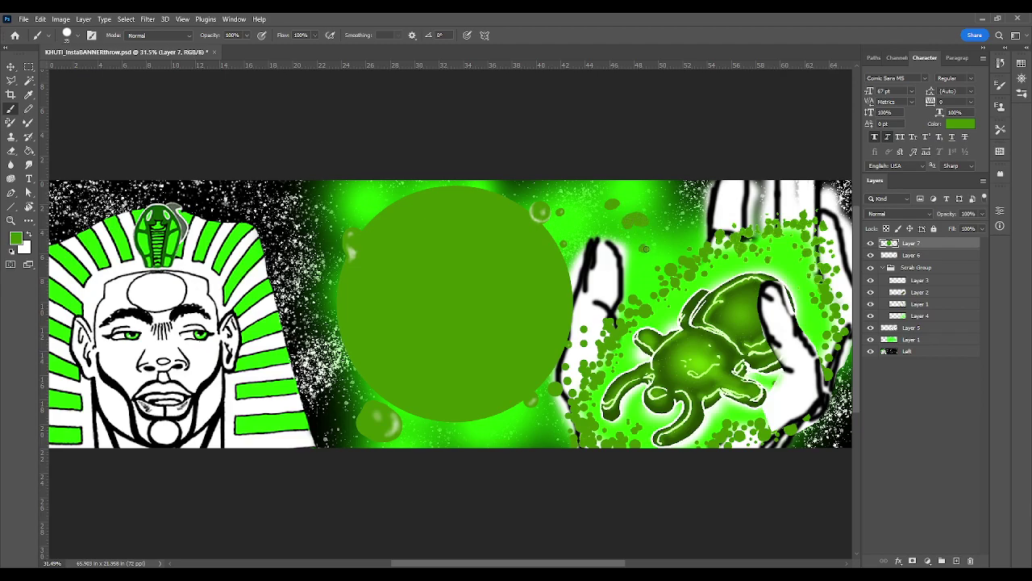
left_click(649, 250)
left_click(597, 235)
left_click(577, 255)
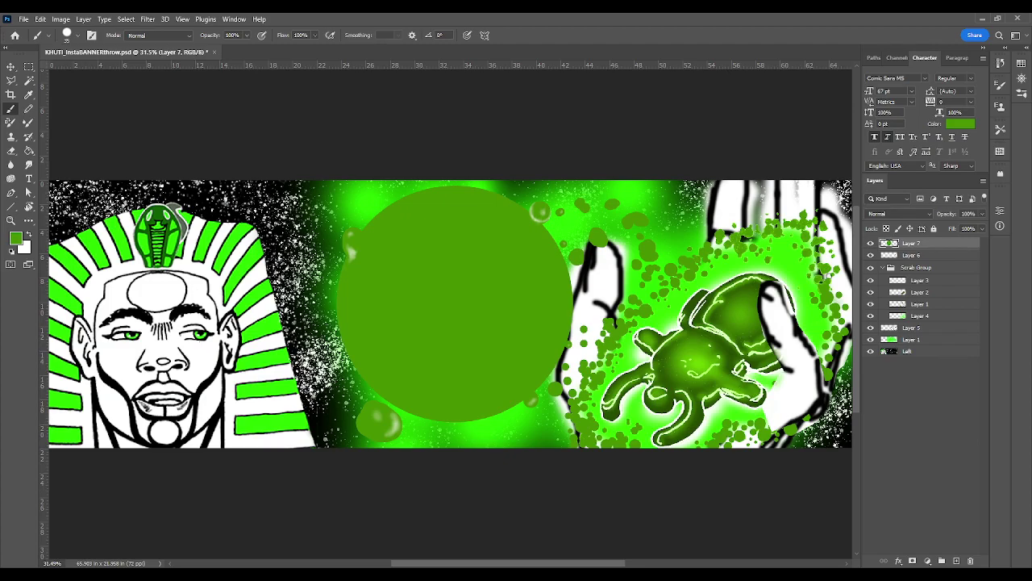
Activate Layer 3 in the Scrab Group and paint round dark green dots over the splatter crossing the fingers above the scarab
key("ctrl+plus")
key("ctrl+plus")
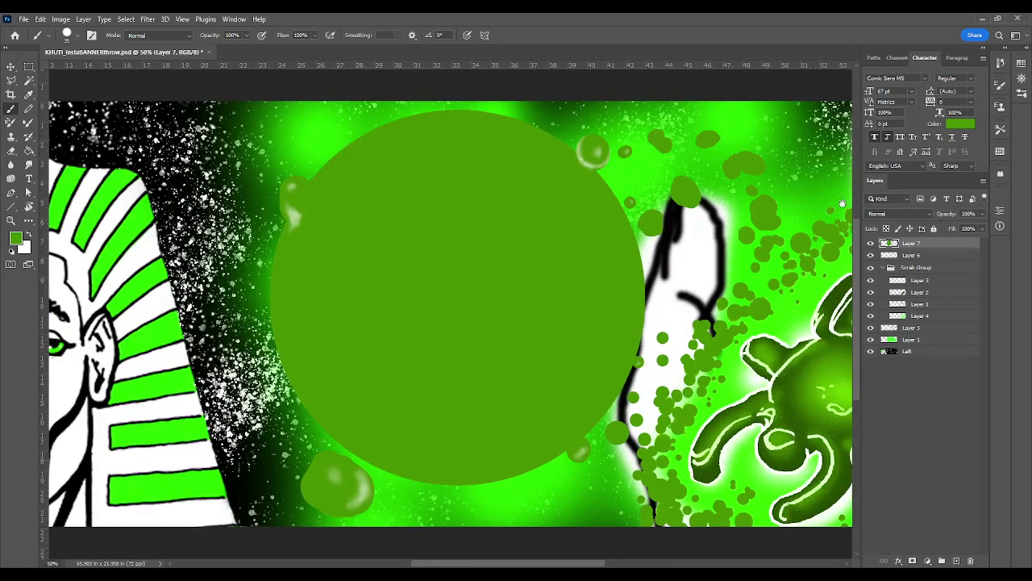
left_click_drag(831, 238, 508, 225)
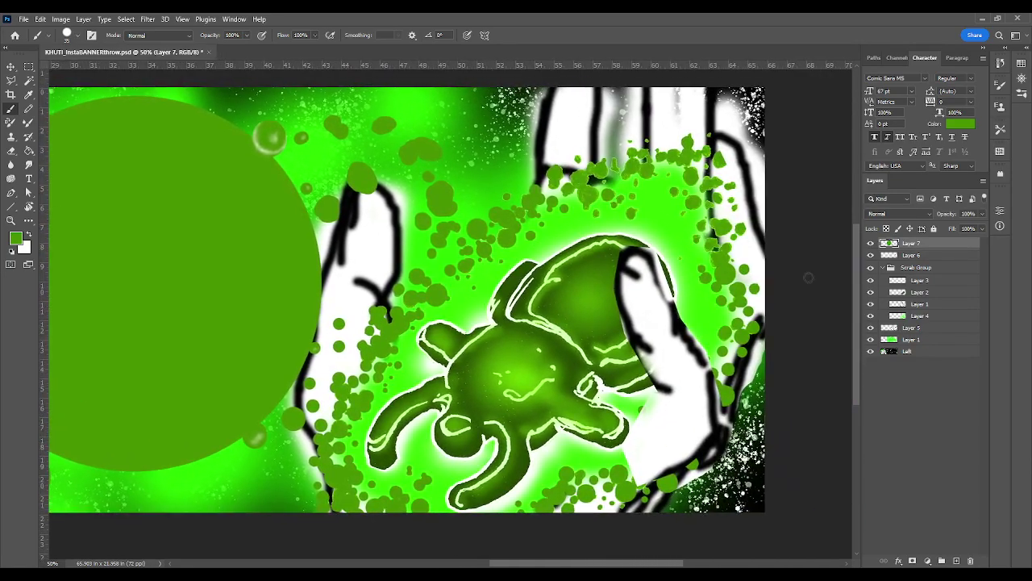
left_click(929, 281)
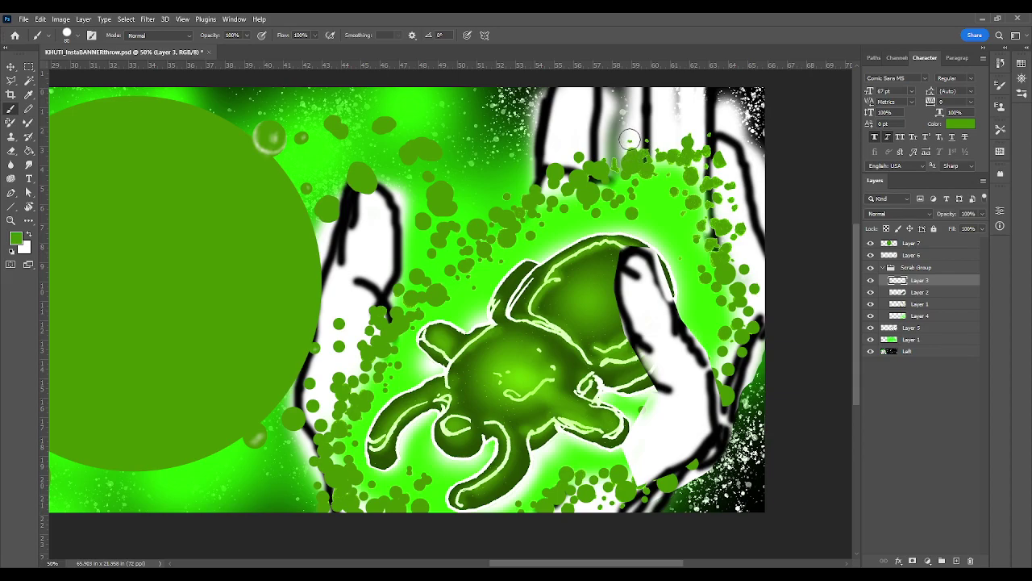
left_click(630, 139)
key("bracketleft")
key("bracketright")
key("bracketright")
left_click(720, 156)
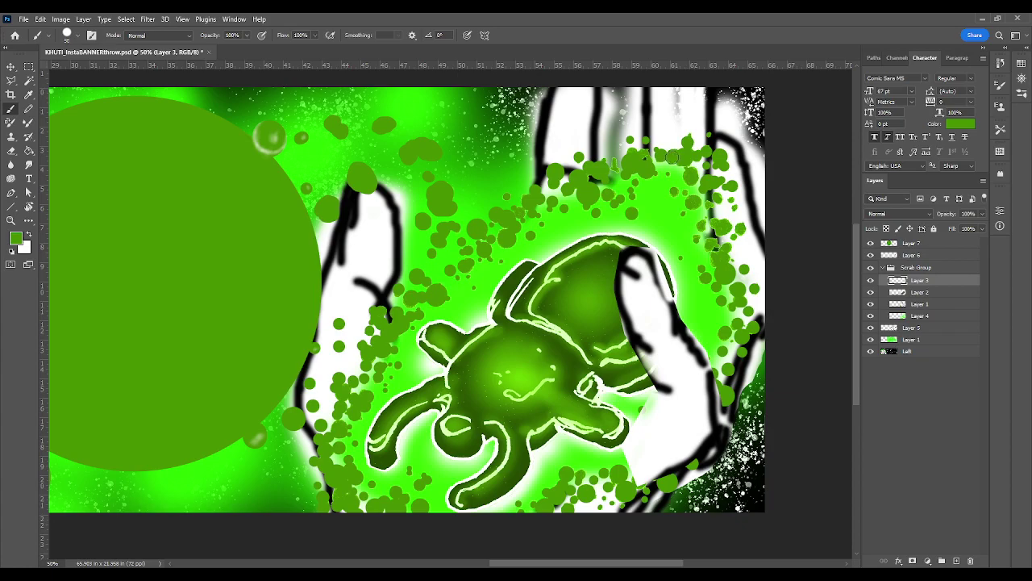
Continue the dark green dots down the splatter on the outermost finger, using brush sizes of 50 to 70 px
left_click(689, 138)
key("p")
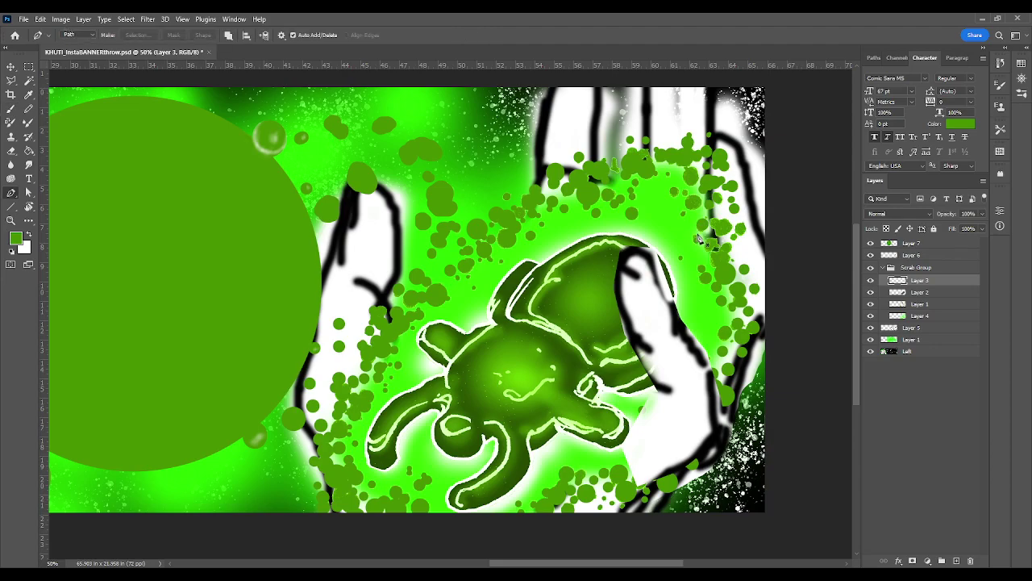
key("b")
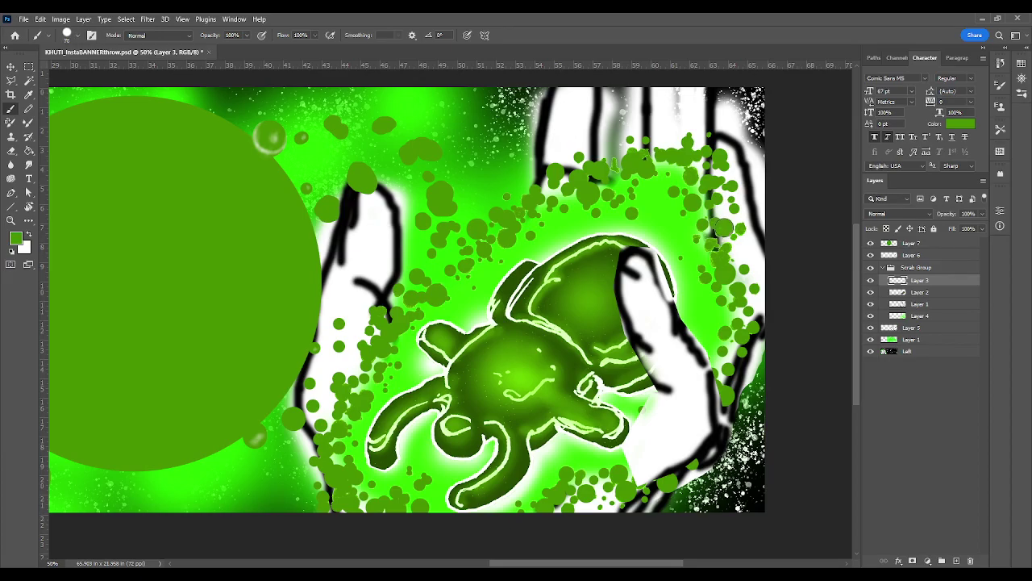
key("p")
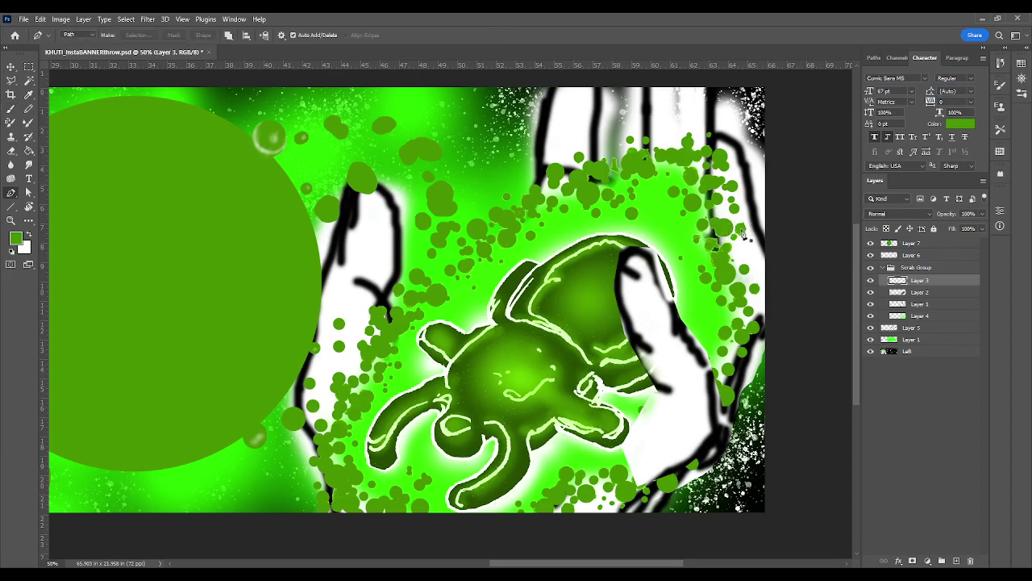
key("b")
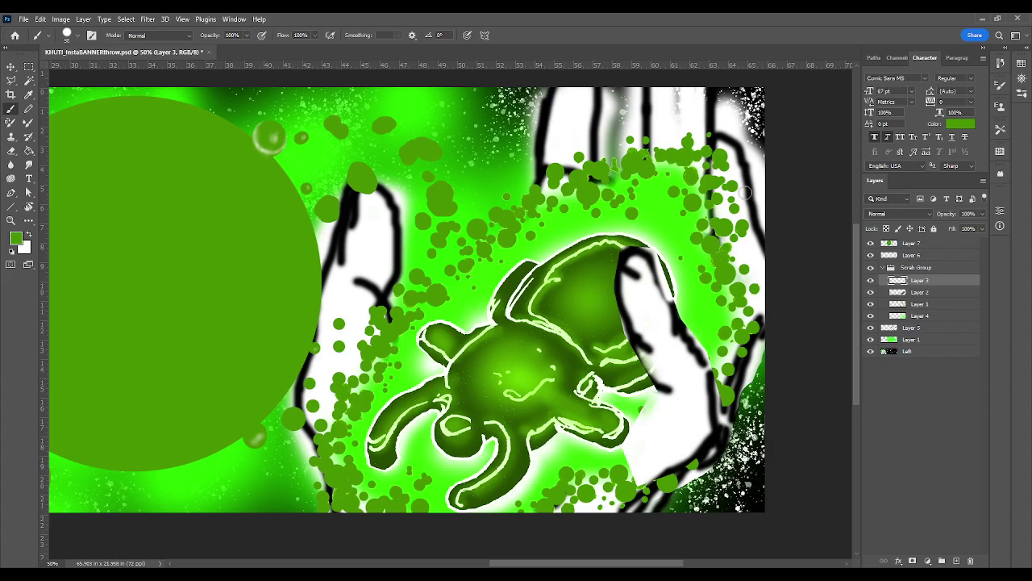
key("ctrl+minus")
key("ctrl+minus")
key("ctrl+minus")
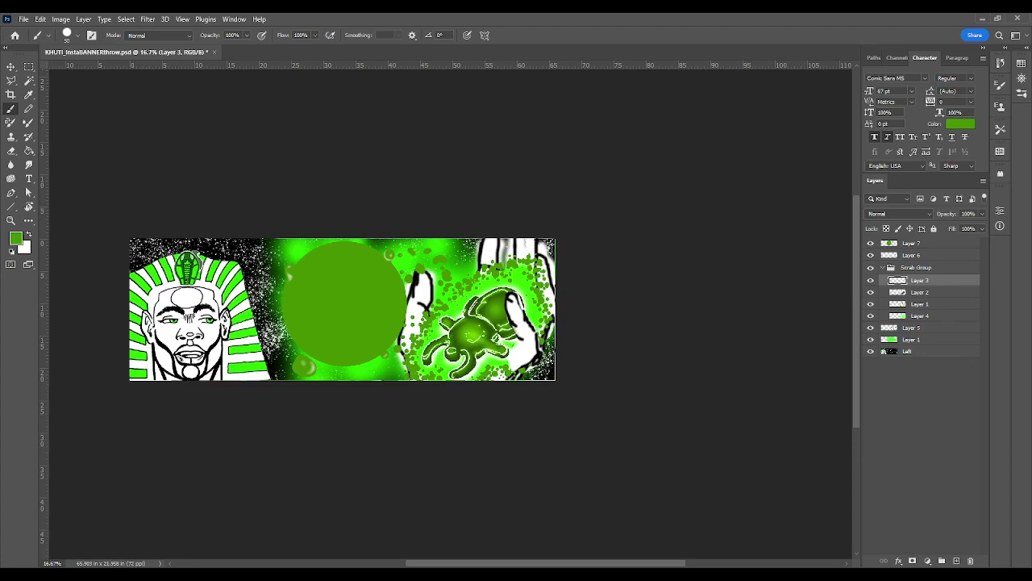
scroll(482, 334, "down", 1)
scroll(483, 334, "up", 3)
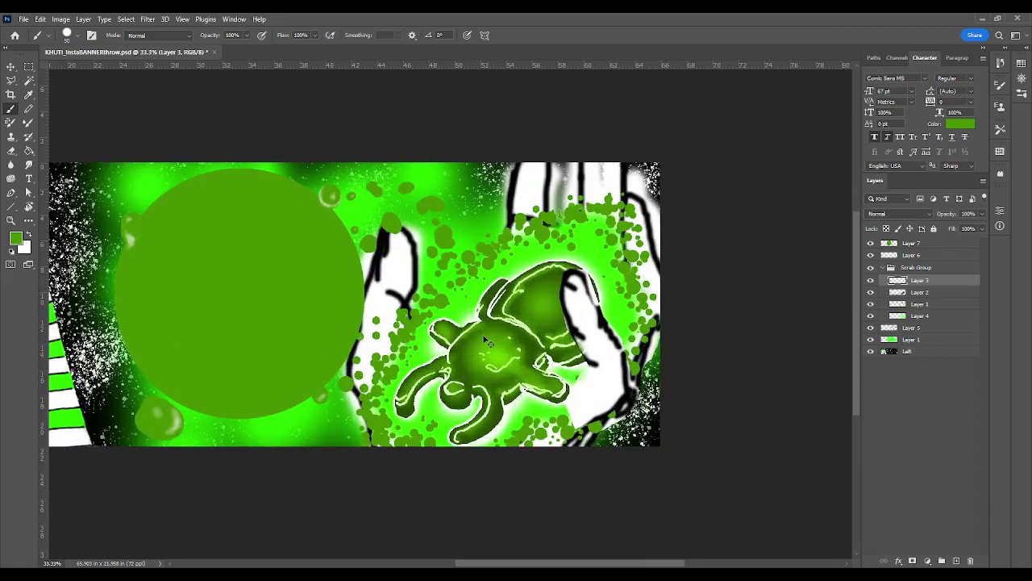
Try to move Layer 6 to the top of the Scrab Group and merge it with Layer 3
scroll(482, 334, "up", 1)
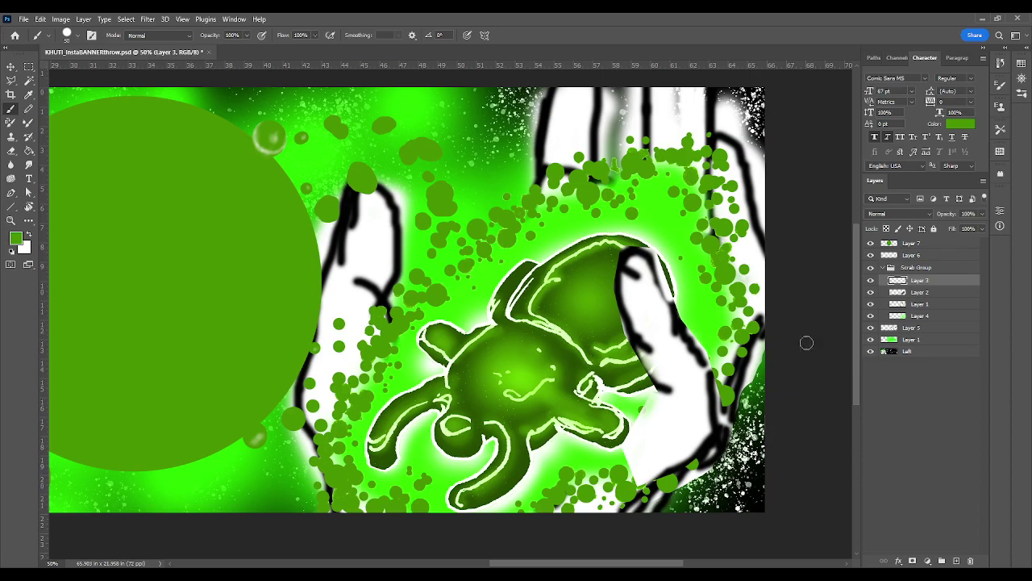
left_click(948, 256)
left_click(870, 255)
left_click(870, 255)
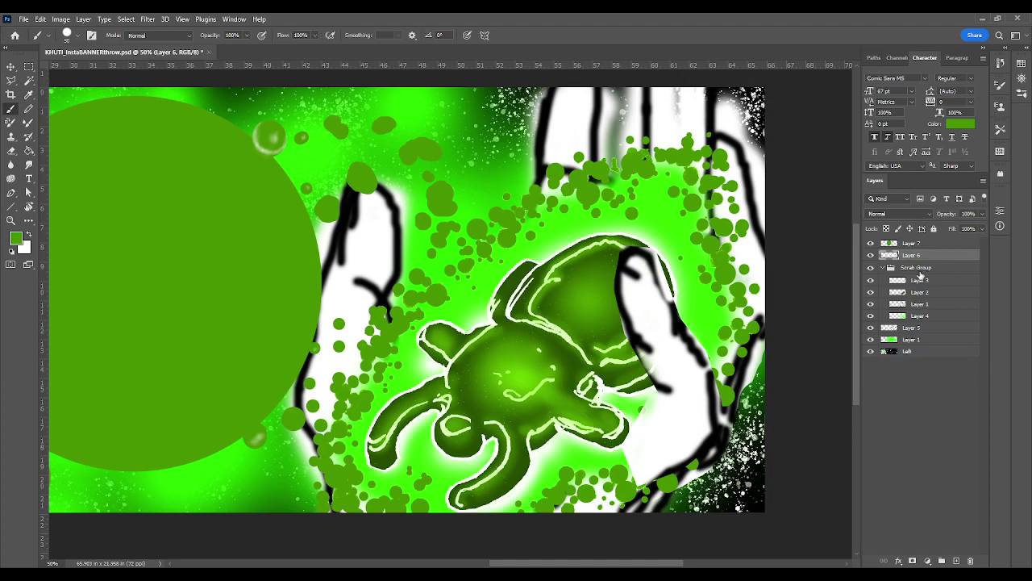
left_click(870, 267)
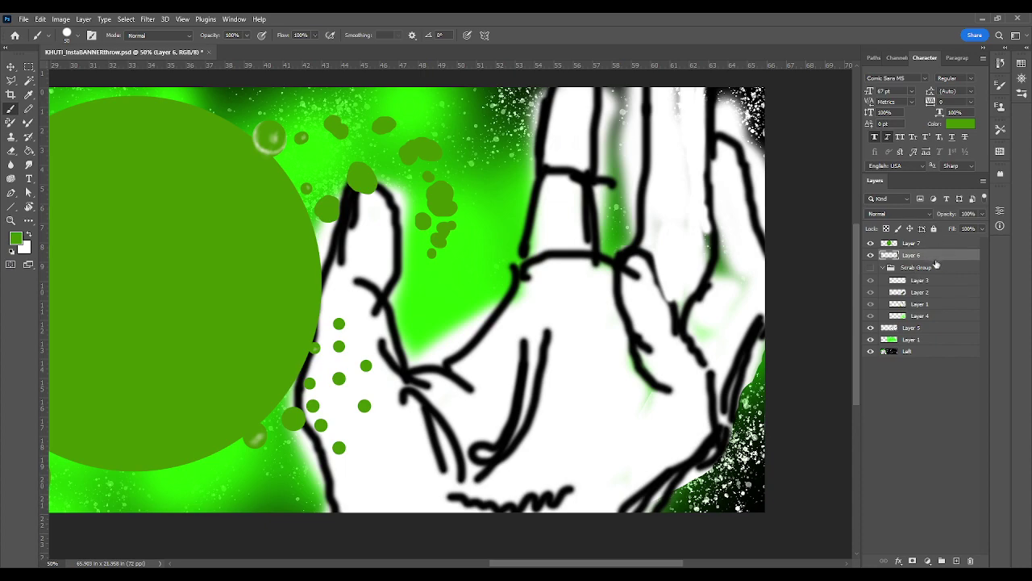
left_click_drag(935, 255, 923, 274)
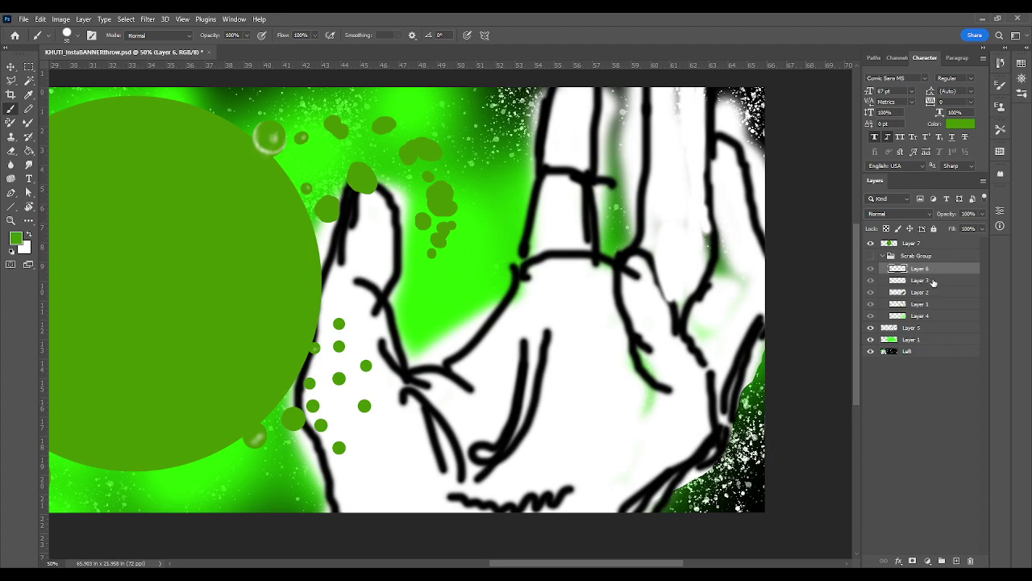
left_click(933, 281, "shift")
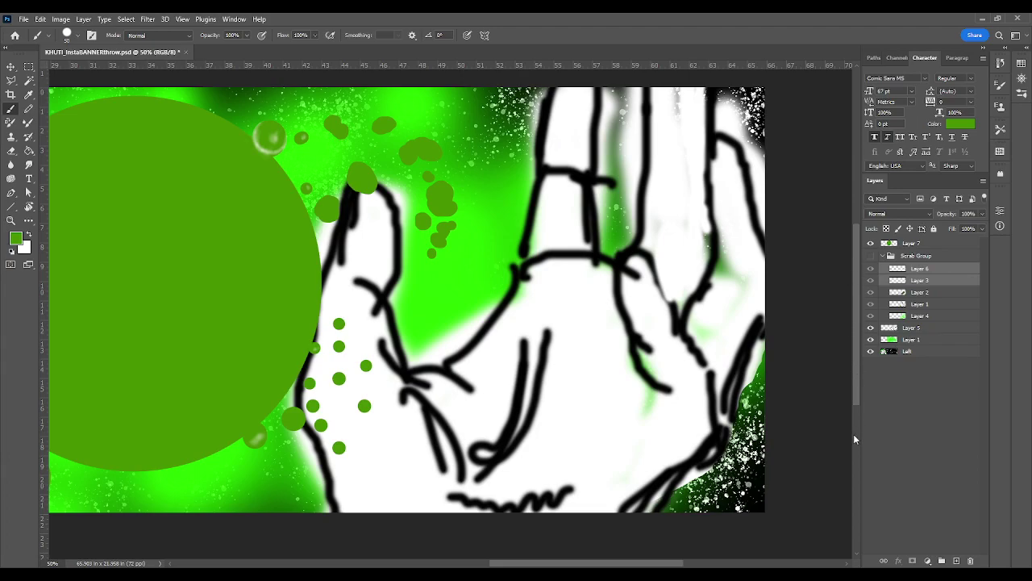
key("ctrl+e")
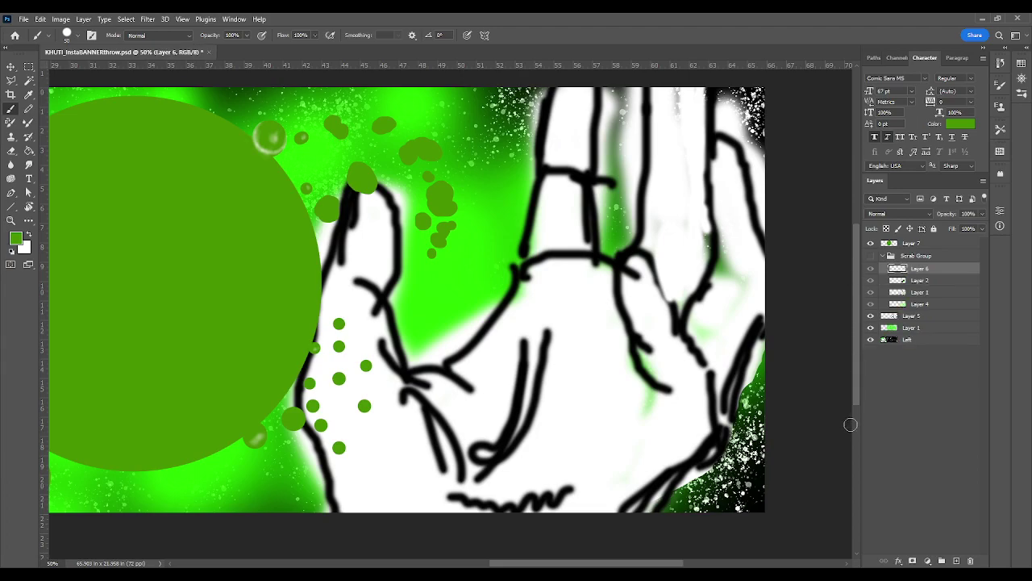
Compare the banner with the merged Layer 6 shown and hidden, and undo its merge and its move into the Scrab Group
left_click(871, 269)
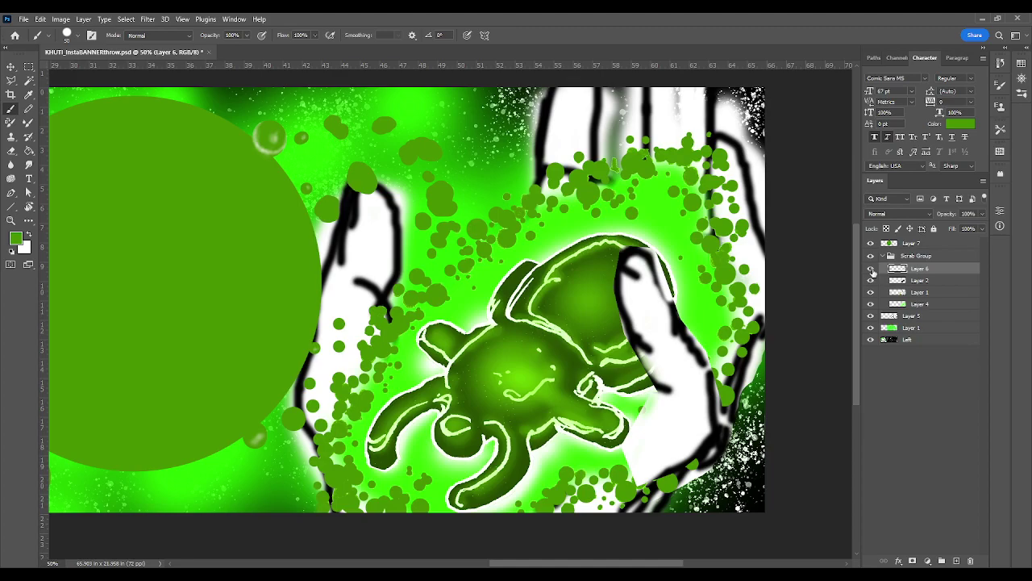
left_click(871, 268)
left_click(871, 269)
left_click(871, 268)
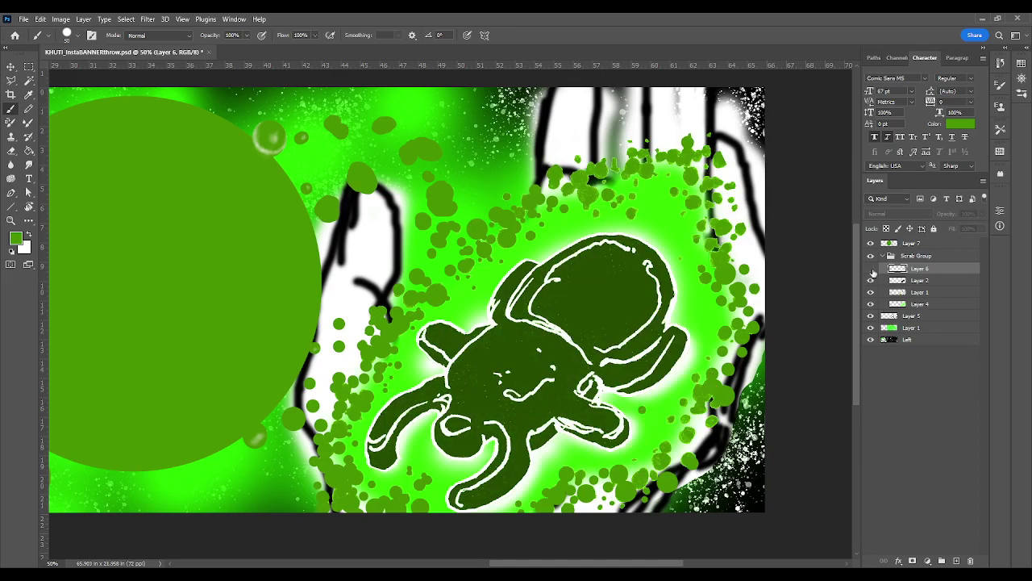
left_click(871, 269)
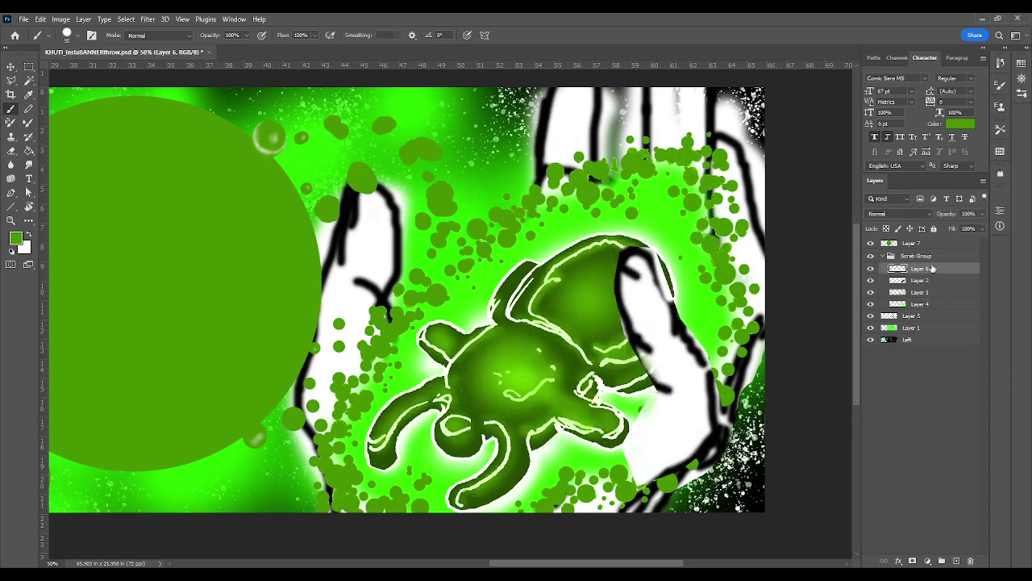
key("ctrl+comma")
key("ctrl+comma")
key("ctrl+comma")
key("ctrl+comma")
key("ctrl+z")
key("ctrl+z")
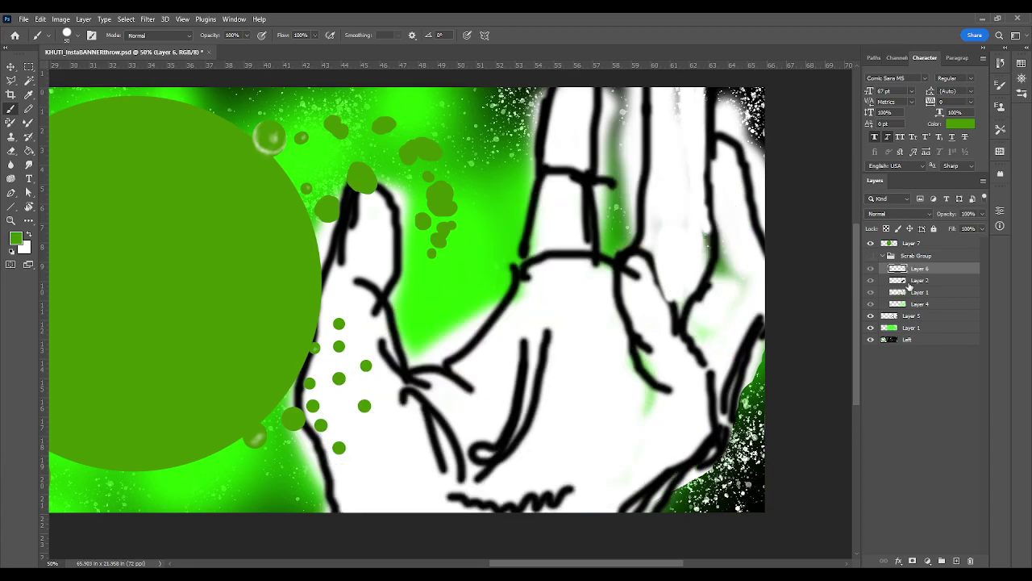
key("ctrl+z")
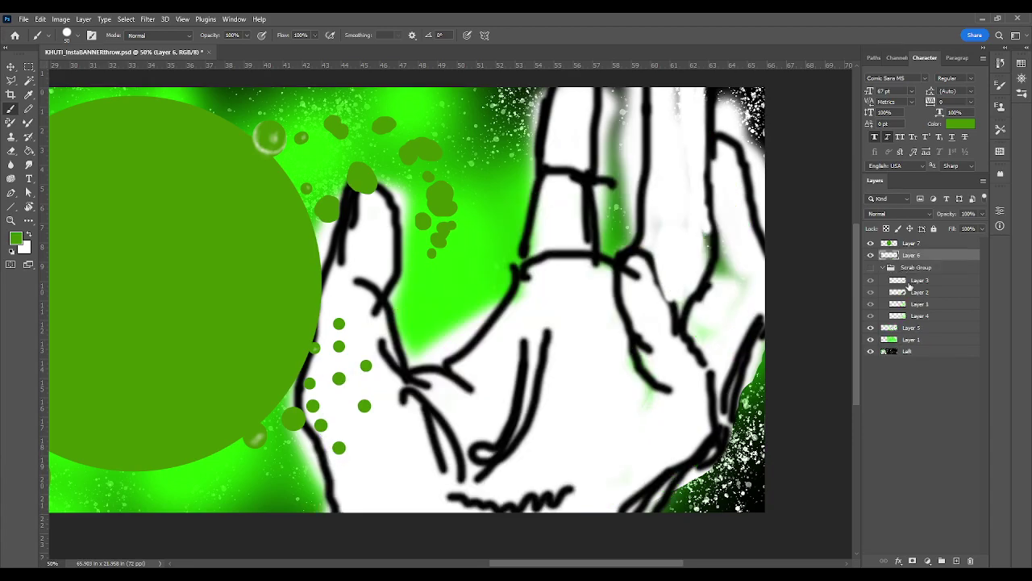
Place Layer 6 above Layer 3 inside the Scrab Group and check the visibility of Layer 3 and the group
left_click(915, 243)
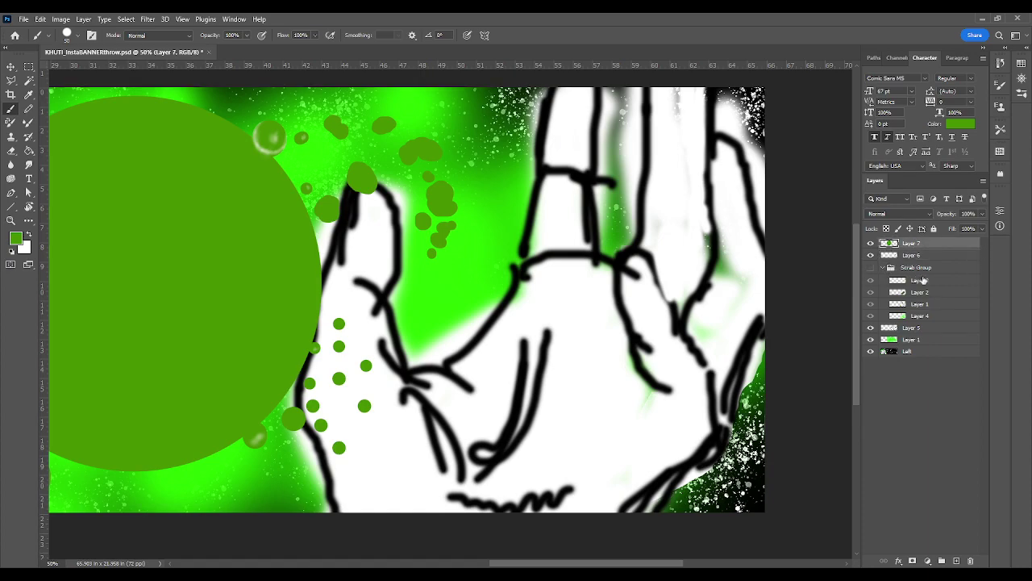
left_click(893, 257)
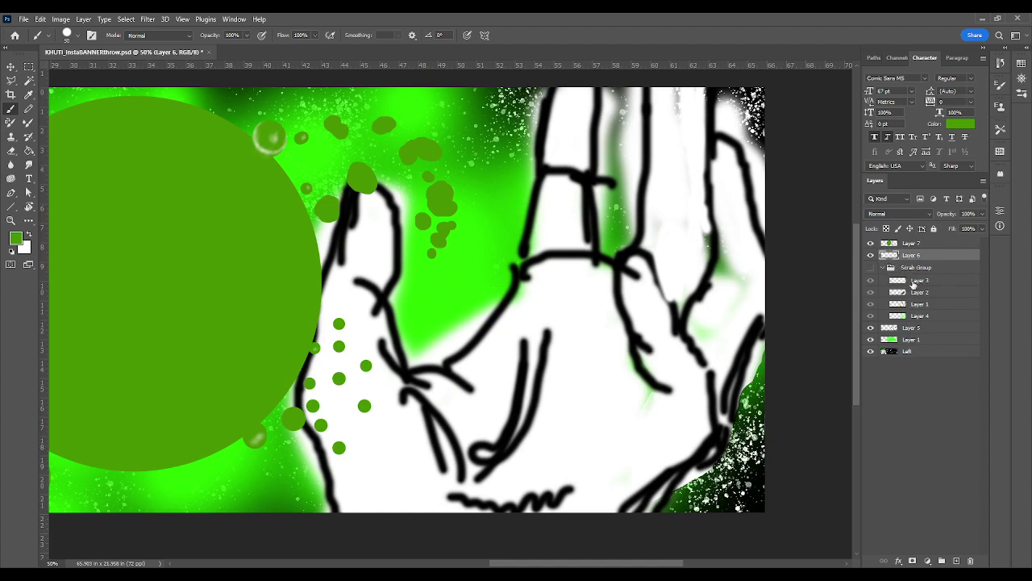
left_click(870, 282)
left_click(870, 280)
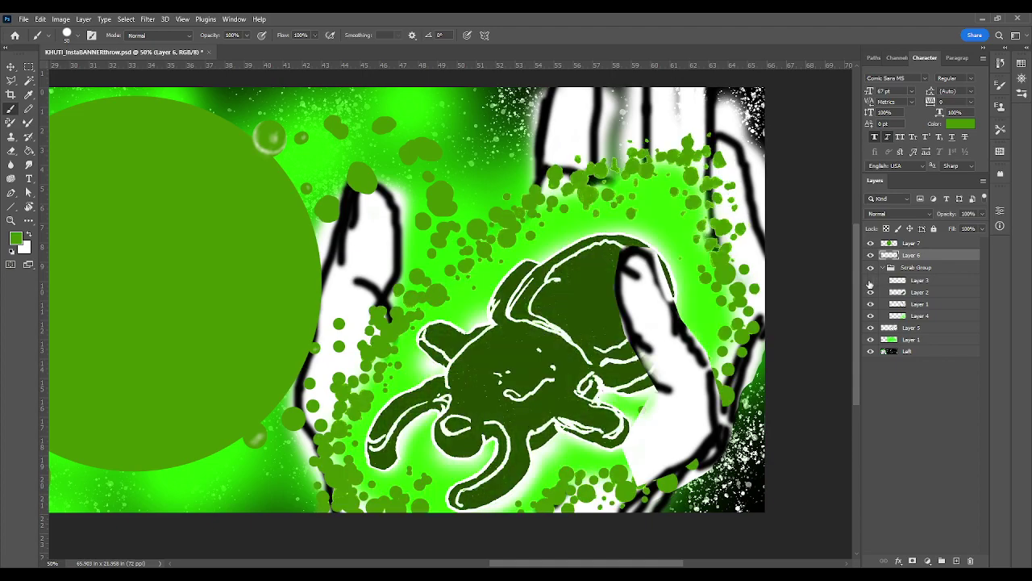
left_click_drag(918, 256, 916, 269)
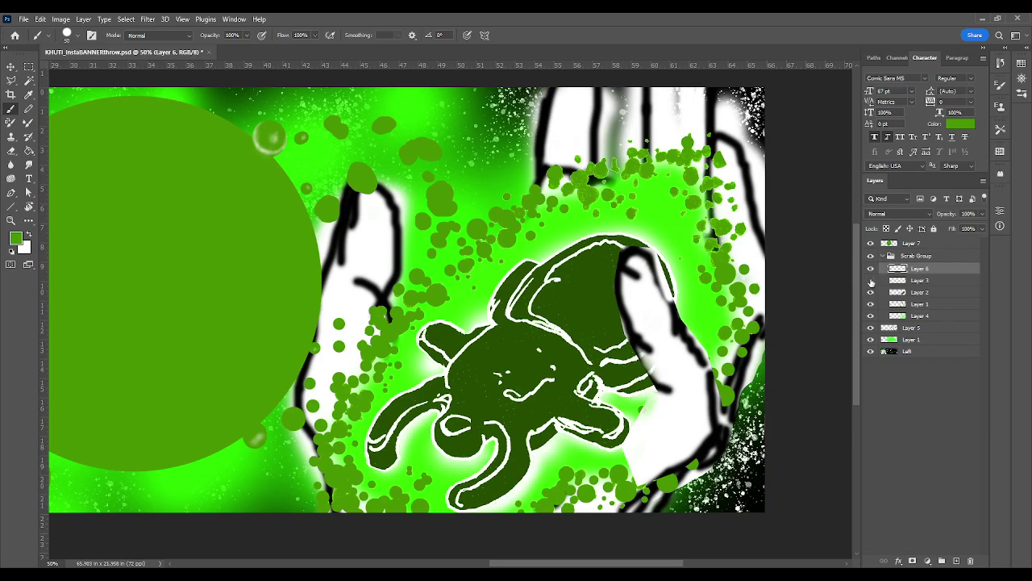
left_click(870, 280)
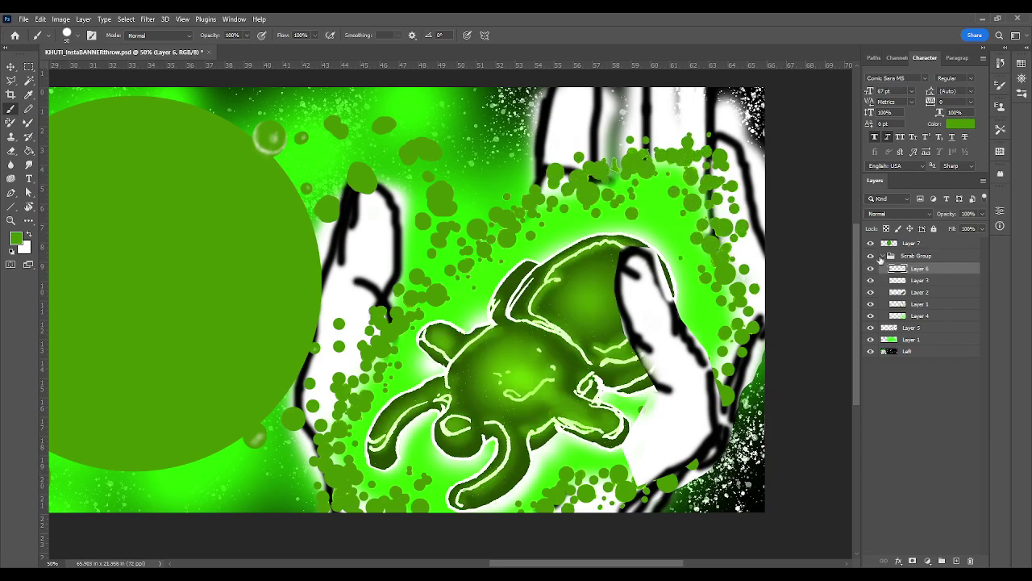
left_click(871, 256)
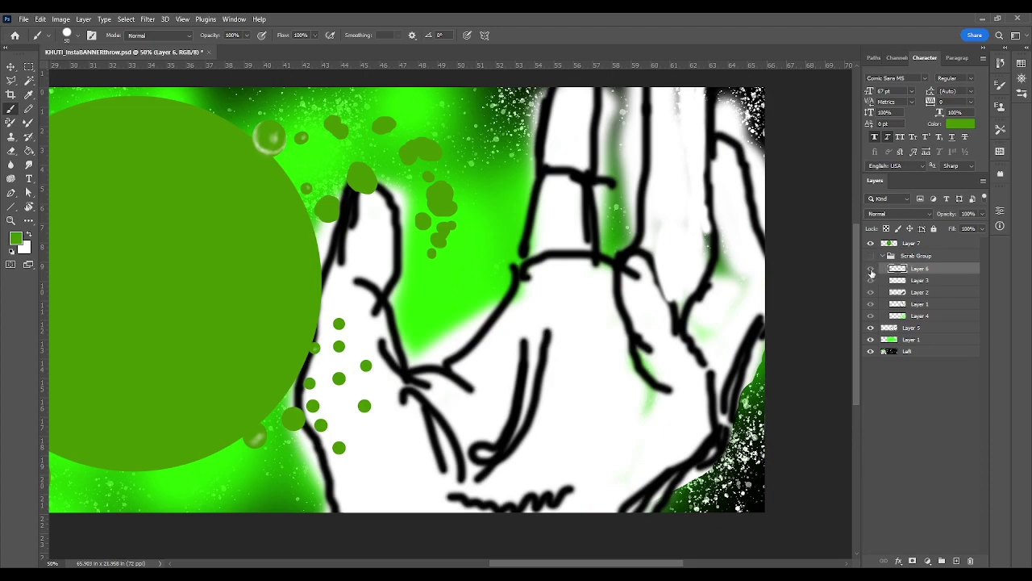
left_click(870, 270)
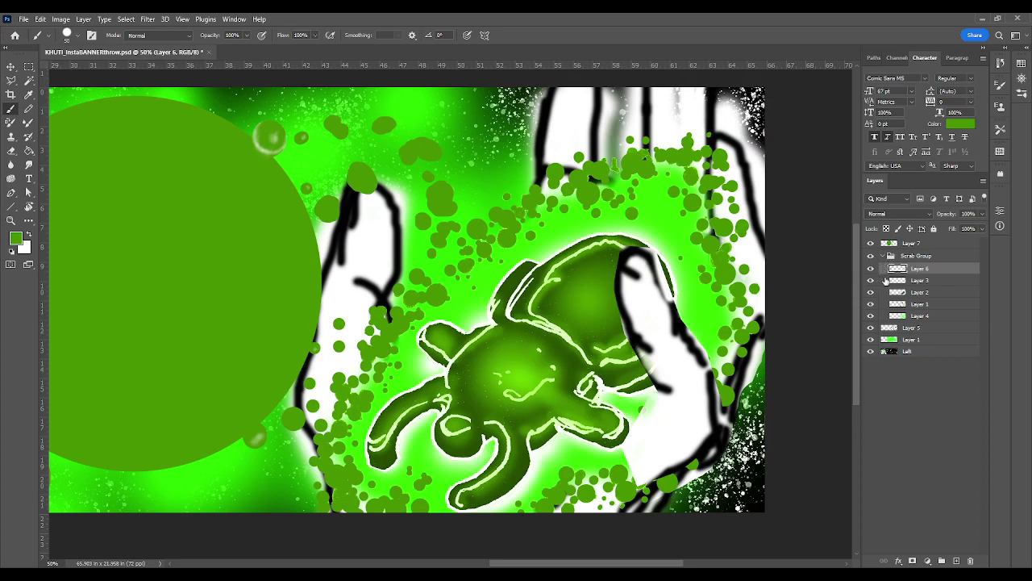
Try to move Layer 6 below Layer 2 in the Scrab Group and merge it with the group's Layer 1
left_click(870, 268)
left_click(870, 269)
left_click(870, 281)
left_click(870, 281)
left_click(871, 280)
left_click(870, 281)
left_click_drag(934, 273, 925, 298)
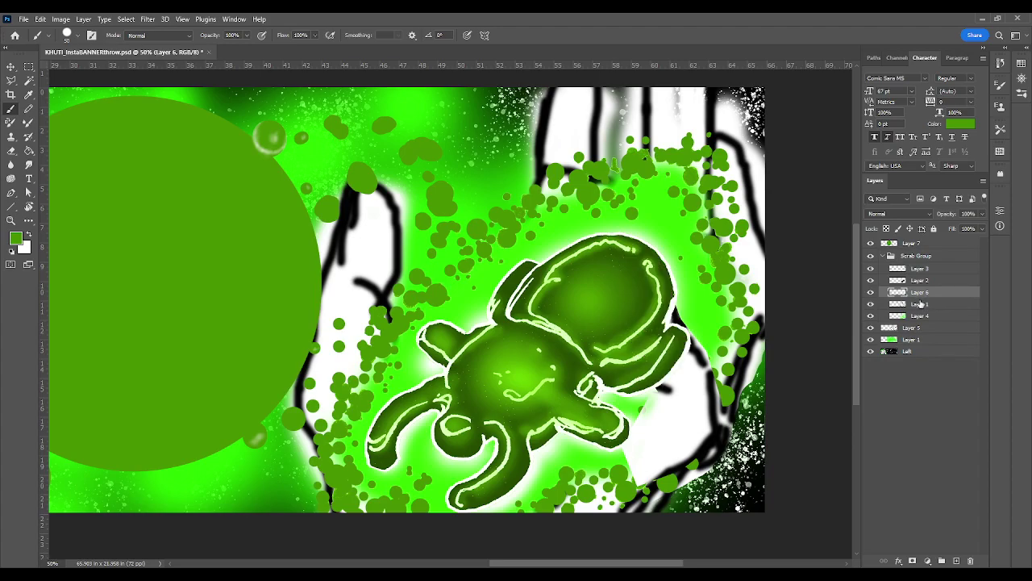
left_click(921, 305)
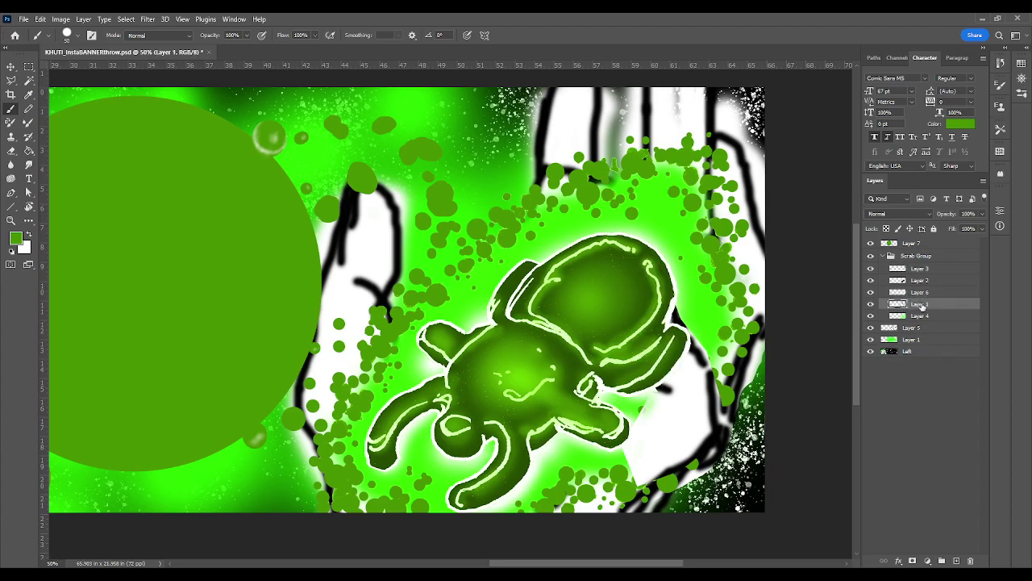
left_click(921, 294, "shift")
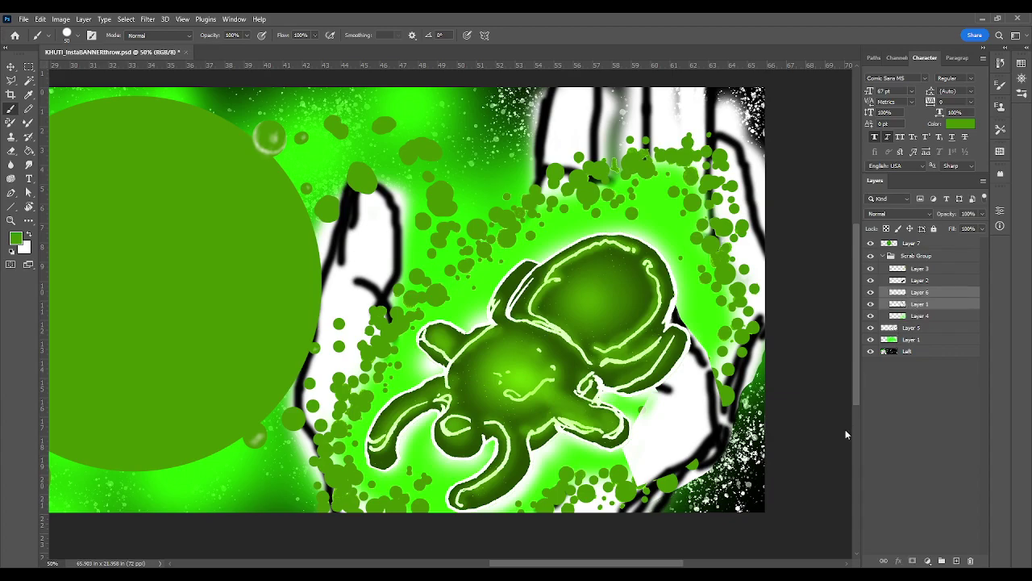
key("ctrl+e")
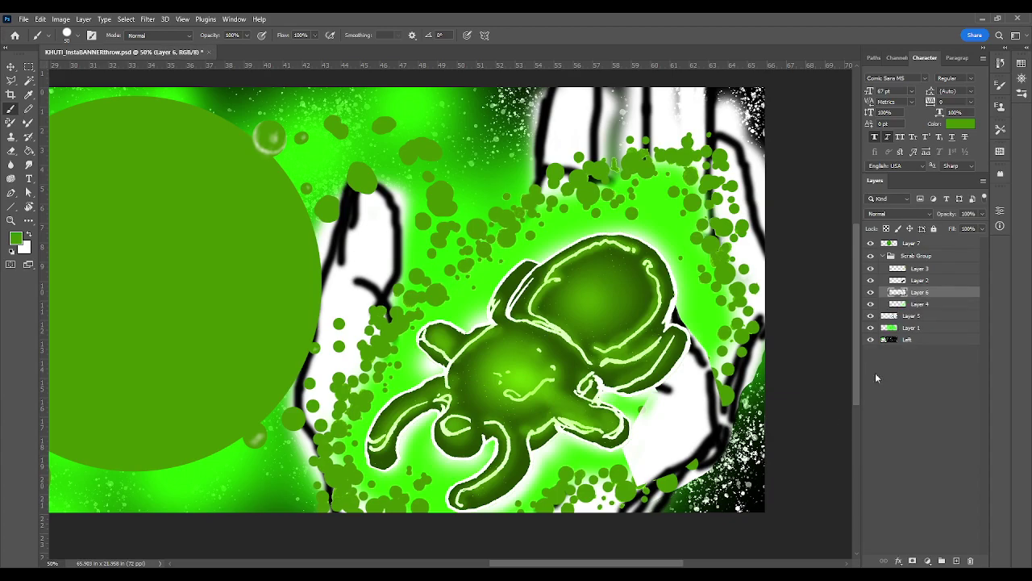
Examine the merged Layer 6 by switching its visibility and that of Layer 2 off and on
left_click(871, 286)
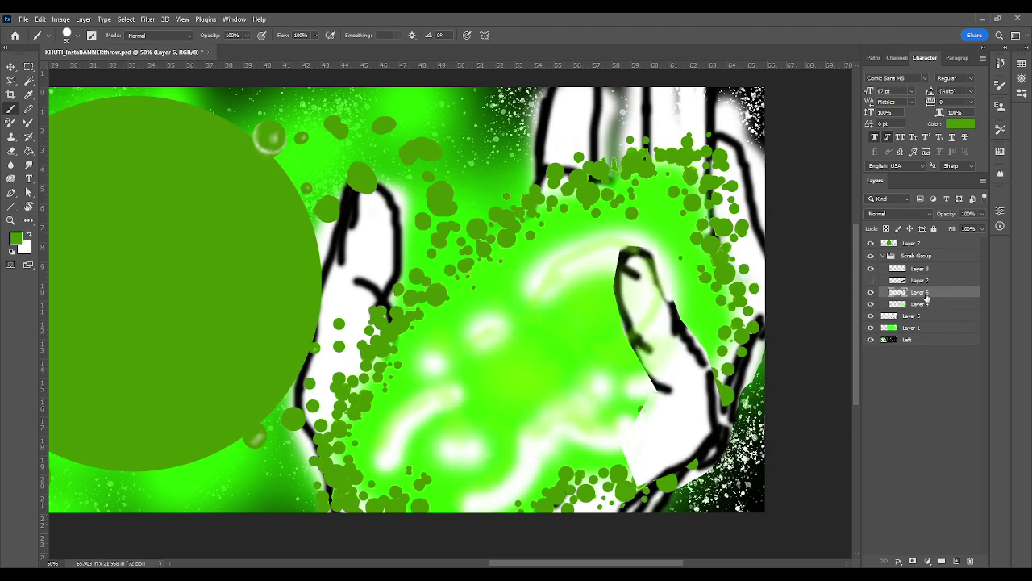
left_click(871, 292)
left_click(871, 292)
left_click(871, 292)
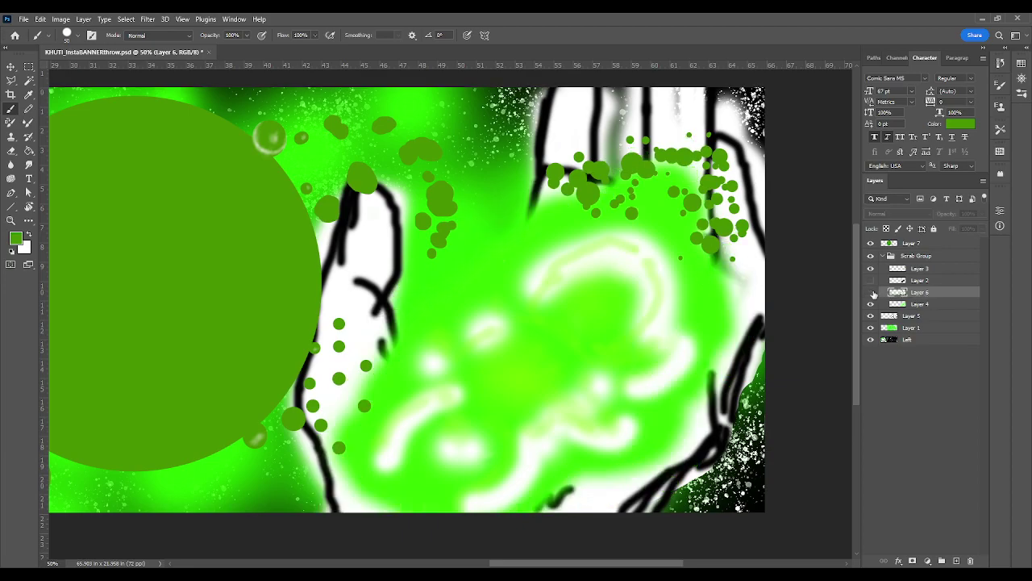
left_click(871, 292)
left_click(870, 280)
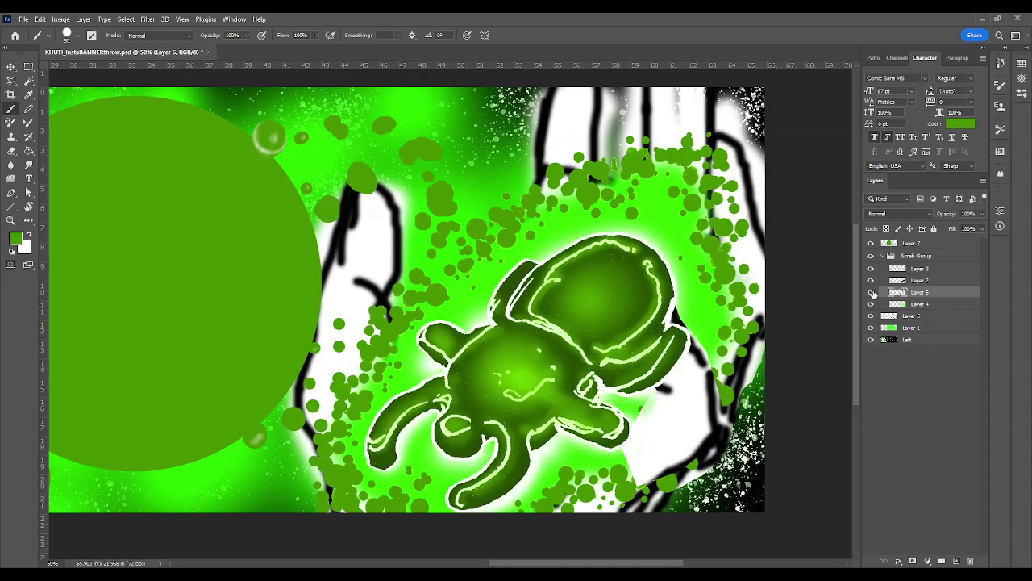
Undo the merge with Layer 1 and move Layer 6 out of the Scrab Group, directly above Layer 5
key("ctrl+alt+shift+n")
left_click(871, 294)
left_click(870, 293)
left_click_drag(940, 298, 930, 331)
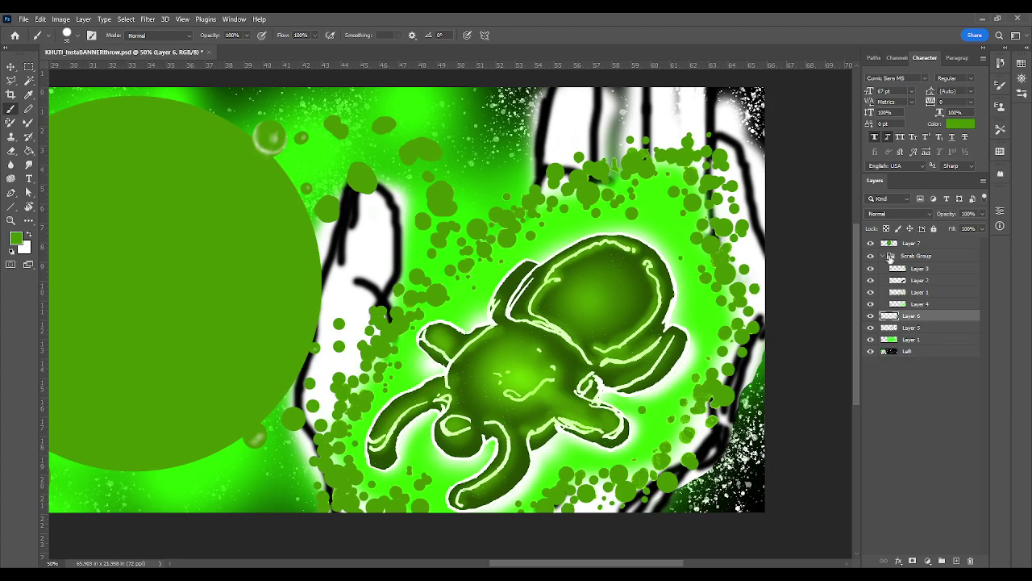
Collapse the Scrab Group and merge Layer 6 with Layer 5
left_click(881, 255)
left_click(881, 256)
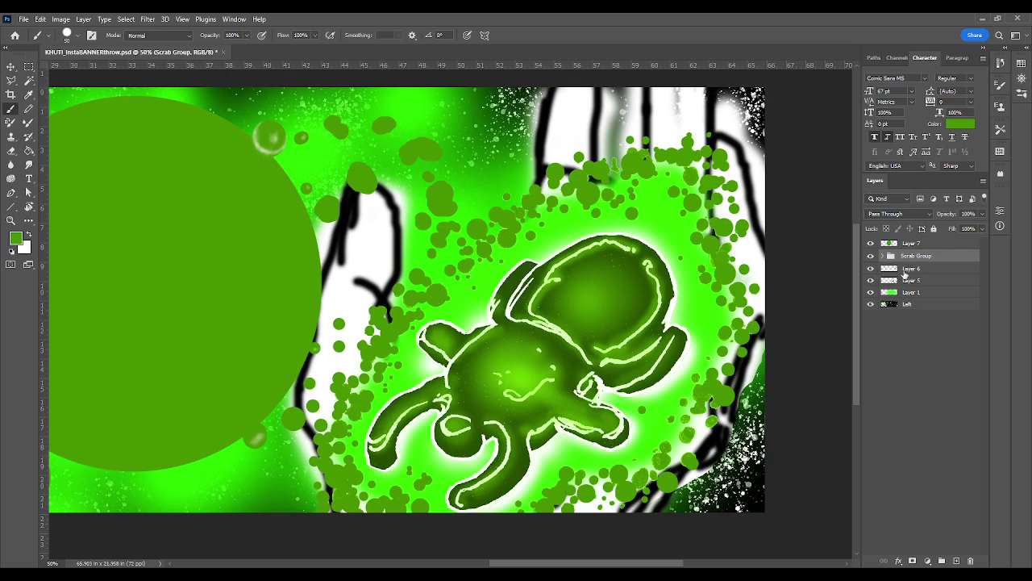
left_click(904, 271)
left_click(920, 281, "shift")
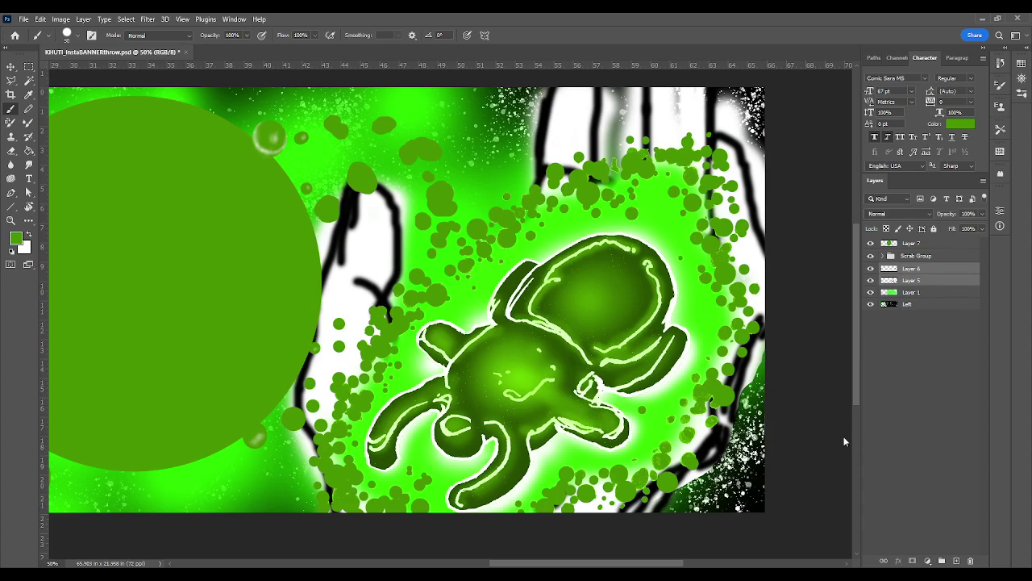
key("ctrl+e")
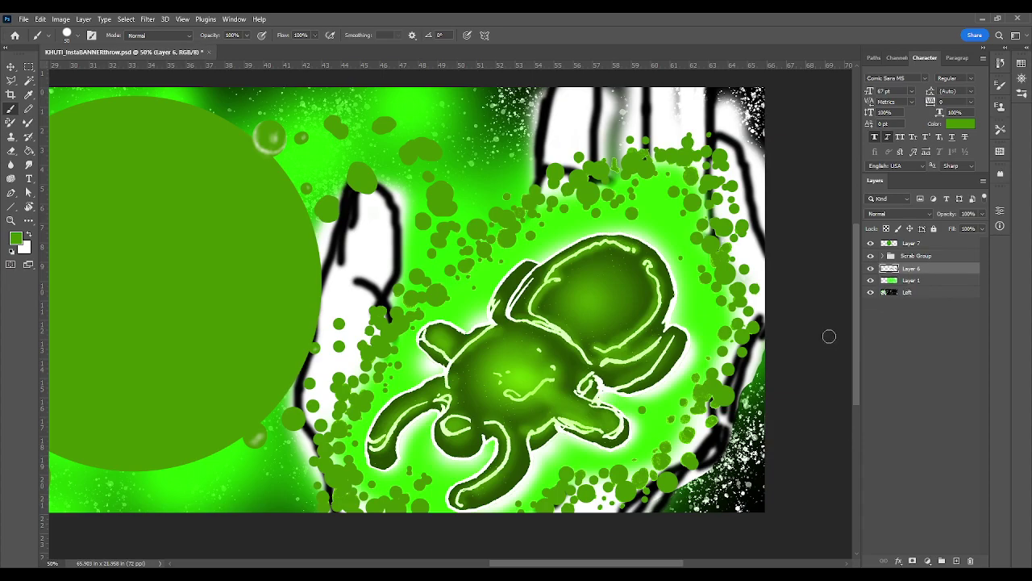
Hide the Scrab Group and Layer 7 so that the merged hand drawing on Layer 6 is uncovered
left_click(871, 256)
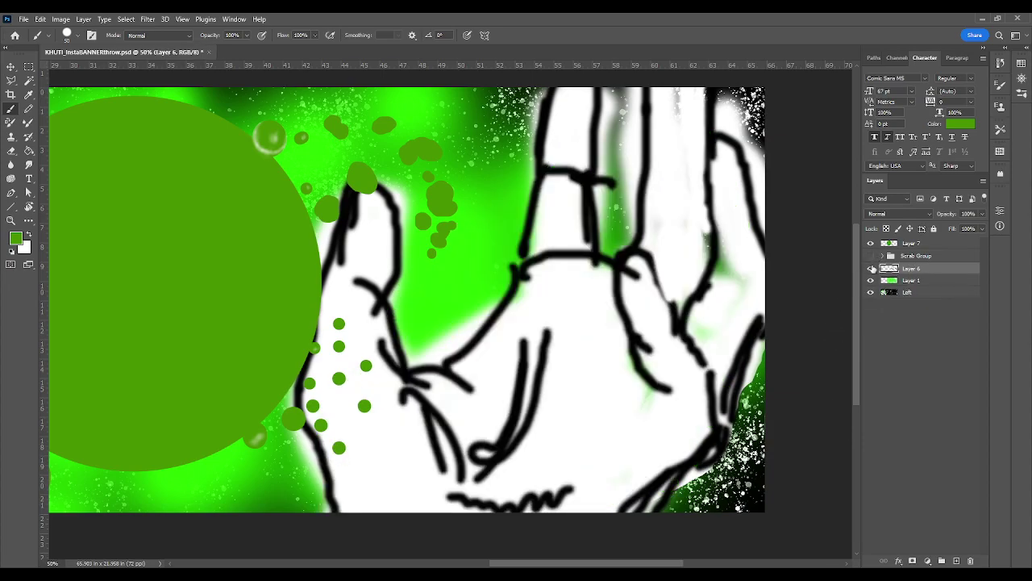
left_click(870, 269)
left_click(870, 269)
left_click(870, 268)
left_click(871, 269)
left_click(870, 243)
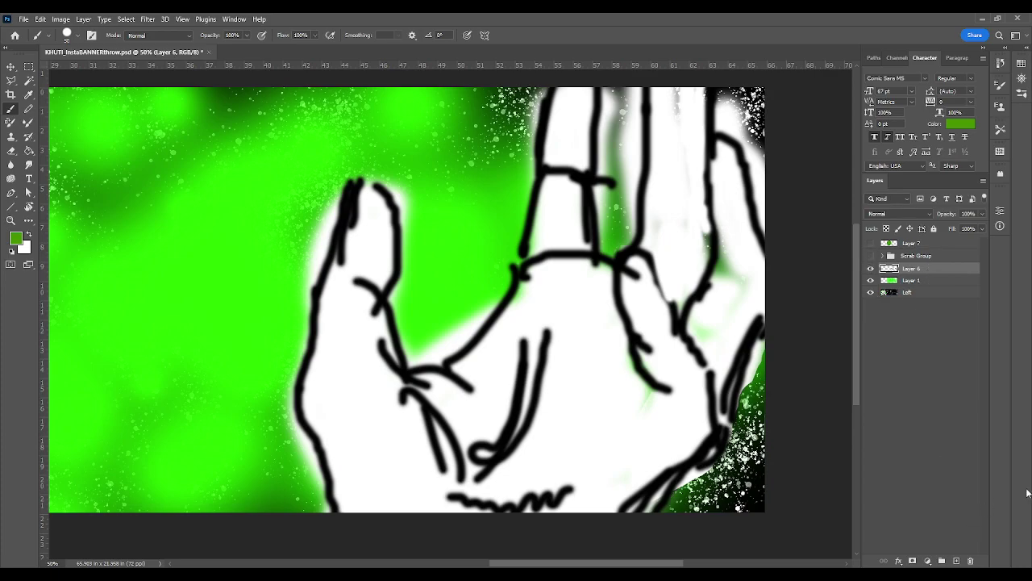
key("ctrl+minus")
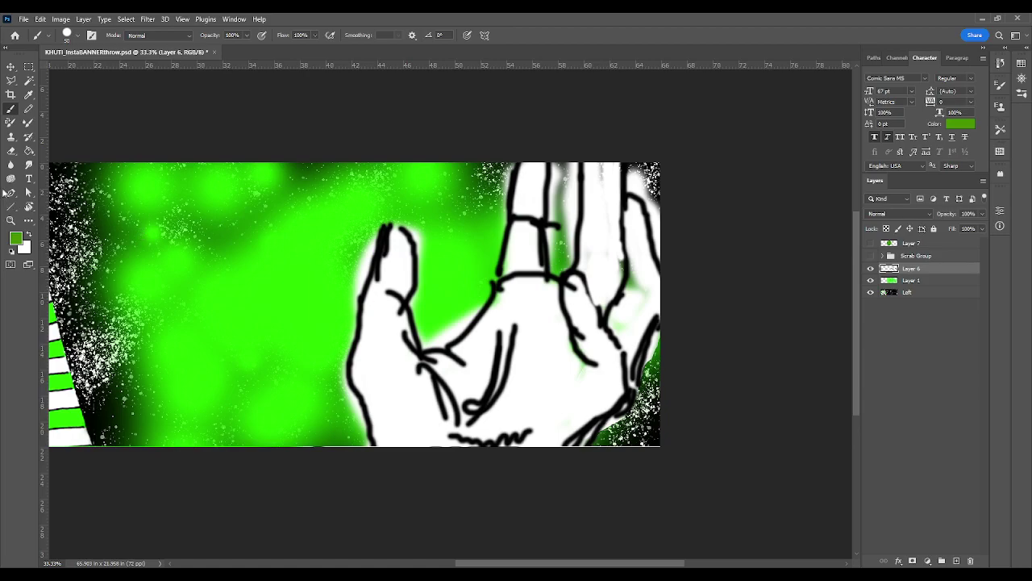
Reset the colours to default black and white and close the gap in the thumb's outline with black strokes over the tip and outer edge
left_click(12, 252)
key("ctrl+plus")
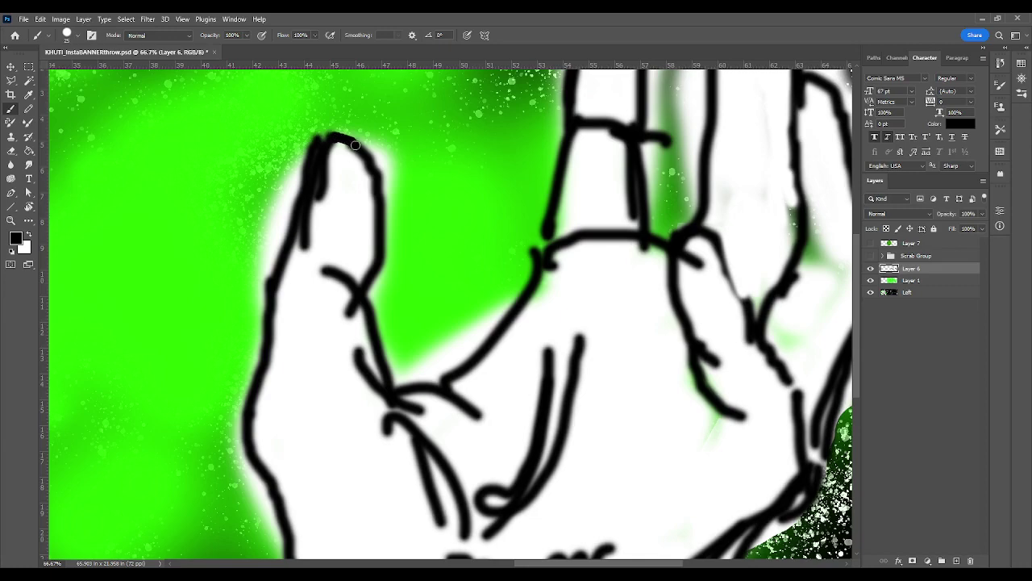
left_click_drag(362, 152, 374, 167)
key("ctrl+z")
left_click_drag(348, 141, 360, 152)
mouse_move(338, 135)
left_mouse_down()
mouse_move(313, 148)
mouse_move(289, 239)
left_mouse_up()
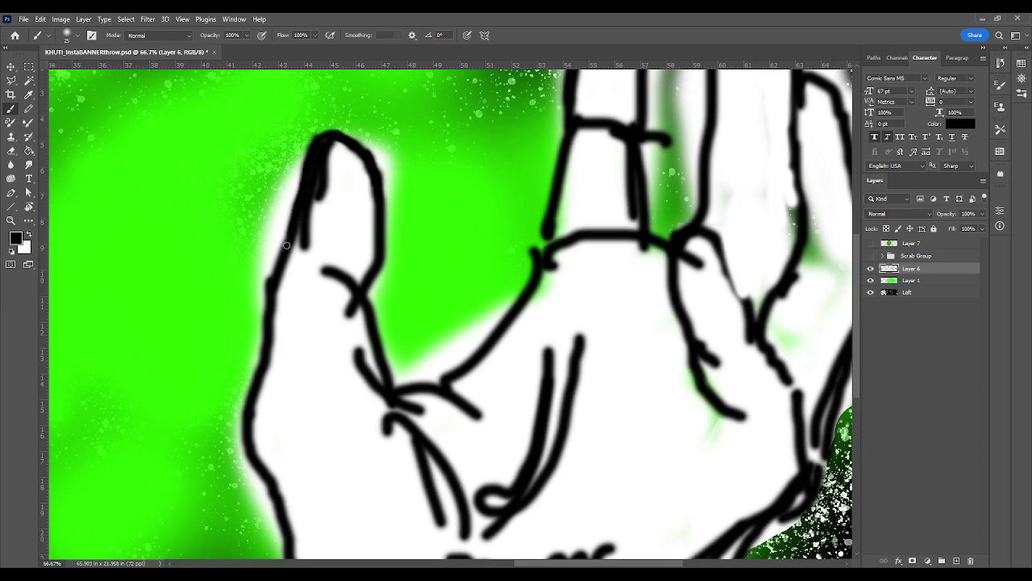
mouse_move(313, 196)
left_mouse_down()
mouse_move(321, 153)
mouse_move(339, 132)
left_mouse_up()
Thin the thumb's outline from the inside with white strokes, separating the overlapping black lines near the tip
key("x")
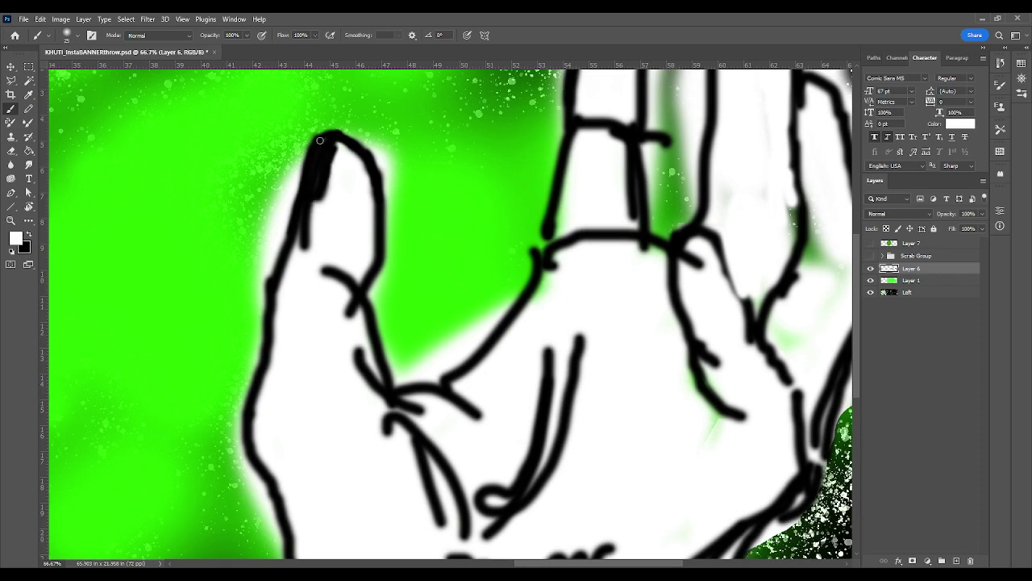
mouse_move(326, 145)
left_mouse_down()
mouse_move(309, 196)
mouse_move(327, 132)
left_mouse_up()
mouse_move(343, 144)
left_mouse_down()
mouse_move(357, 150)
mouse_move(366, 182)
mouse_move(354, 213)
left_mouse_up()
left_click_drag(358, 162, 373, 237)
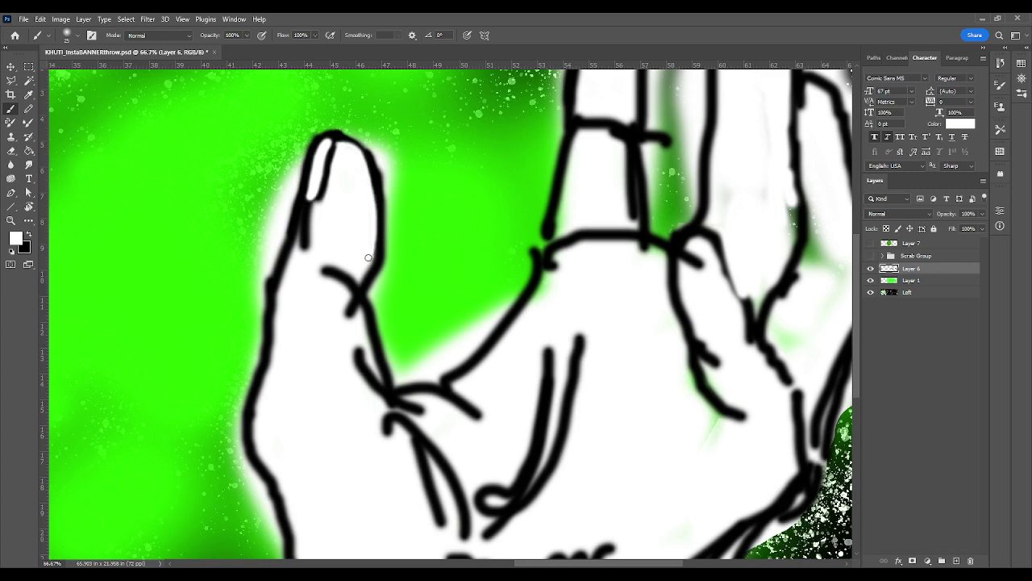
left_click_drag(363, 169, 372, 235)
left_click_drag(340, 148, 308, 226)
Redraw the thumb's inner edge in black from the tip down to the joint crease
key("x")
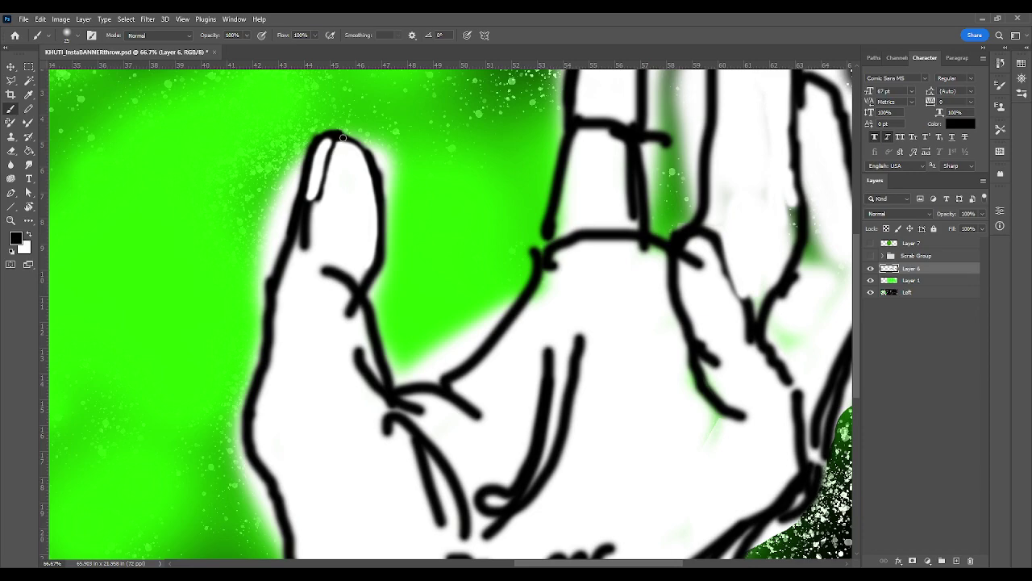
mouse_move(349, 137)
left_mouse_down()
mouse_move(384, 211)
mouse_move(369, 278)
left_mouse_up()
left_click_drag(378, 255, 360, 296)
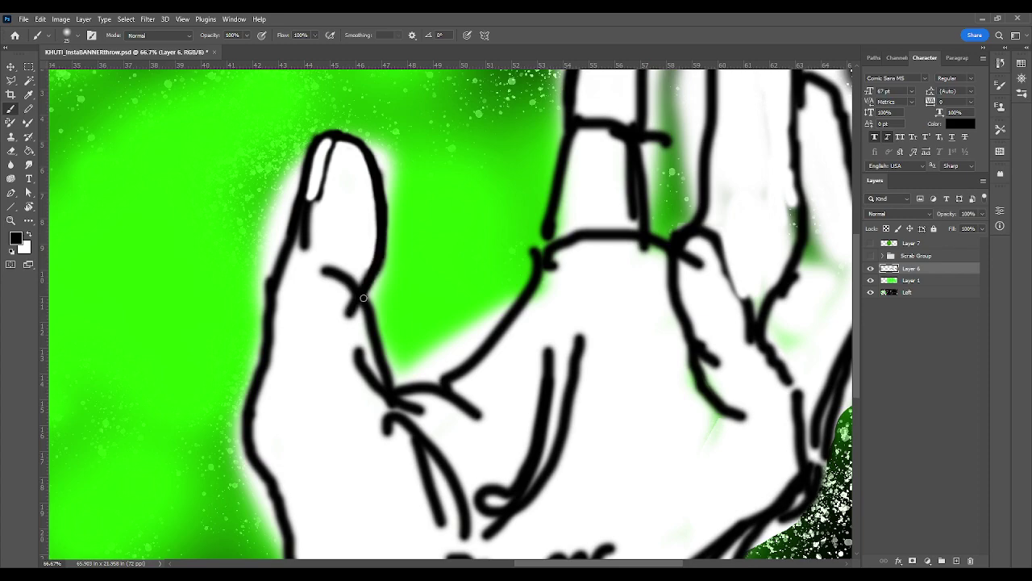
Paint out the stray black ends at the thumb's joint crease and beside its outer edge in white
key("x")
mouse_move(344, 296)
left_mouse_down()
mouse_move(358, 320)
mouse_move(339, 304)
left_mouse_up()
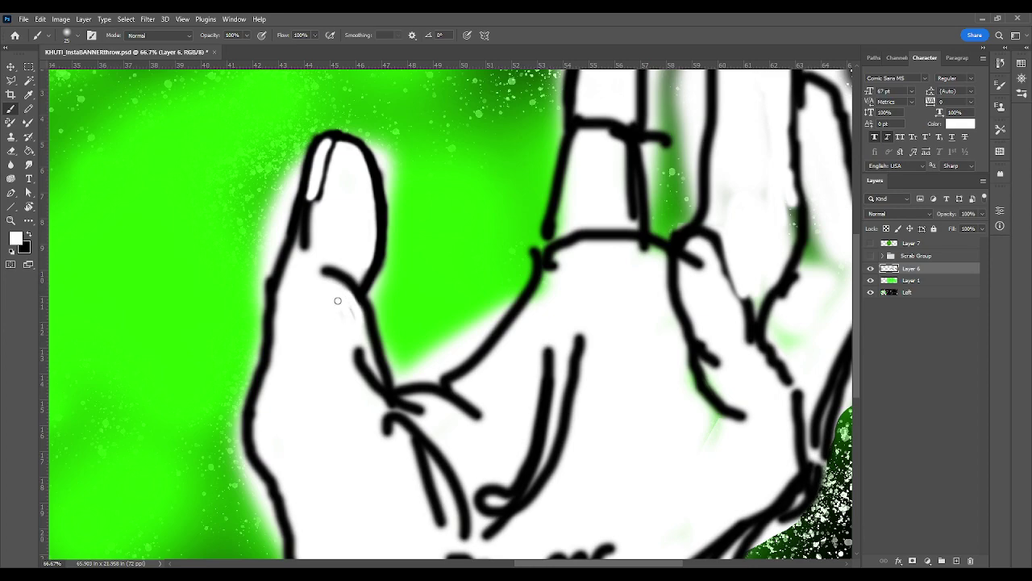
mouse_move(315, 269)
left_mouse_down()
mouse_move(358, 324)
mouse_move(340, 295)
mouse_move(346, 322)
mouse_move(341, 303)
mouse_move(357, 307)
mouse_move(364, 343)
mouse_move(342, 294)
mouse_move(369, 357)
left_mouse_up()
left_click_drag(329, 263, 350, 307)
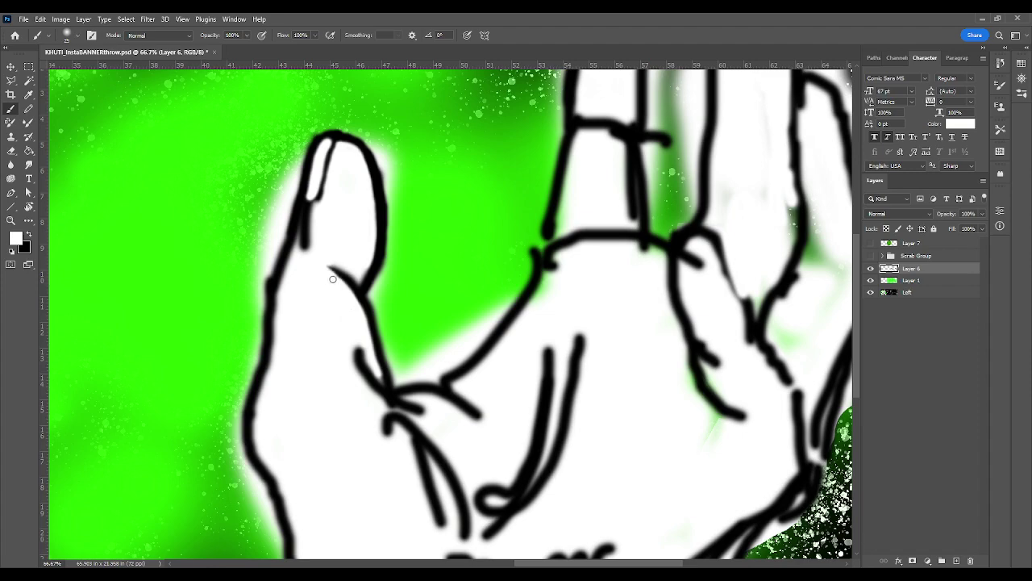
mouse_move(331, 267)
left_mouse_down()
mouse_move(353, 279)
mouse_move(367, 263)
mouse_move(343, 273)
left_mouse_up()
mouse_move(326, 190)
left_mouse_down()
mouse_move(299, 250)
mouse_move(304, 211)
mouse_move(311, 254)
left_mouse_up()
left_click_drag(311, 218, 308, 206)
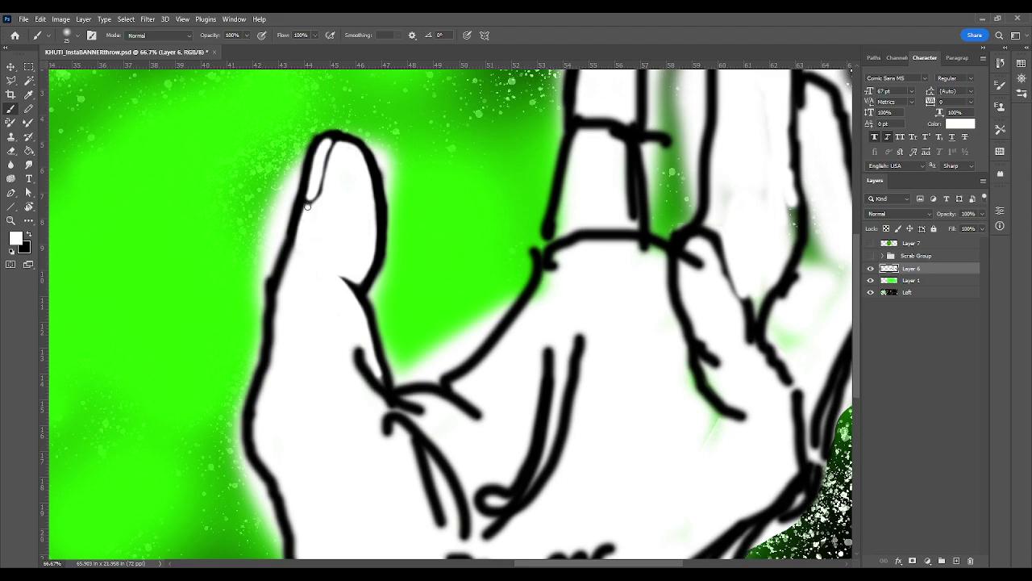
Erase the white halo outside the upper thumb's outline with the Eraser reduced to size 40
left_click(10, 152)
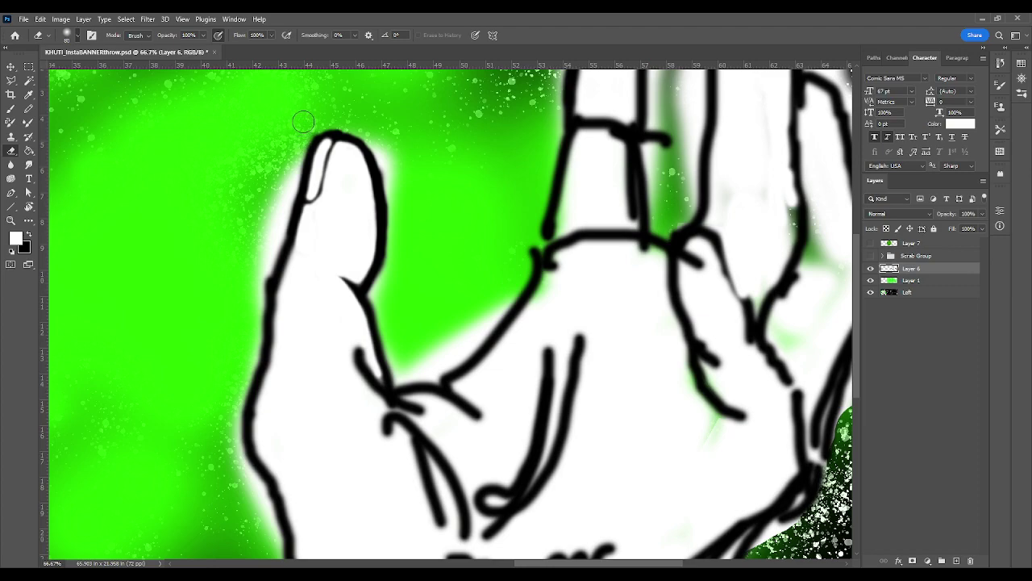
key("bracketleft")
key("bracketleft")
key("bracketleft")
key("bracketleft")
mouse_move(297, 165)
left_mouse_down()
mouse_move(260, 321)
mouse_move(276, 176)
mouse_move(297, 138)
mouse_move(270, 186)
mouse_move(271, 160)
left_mouse_up()
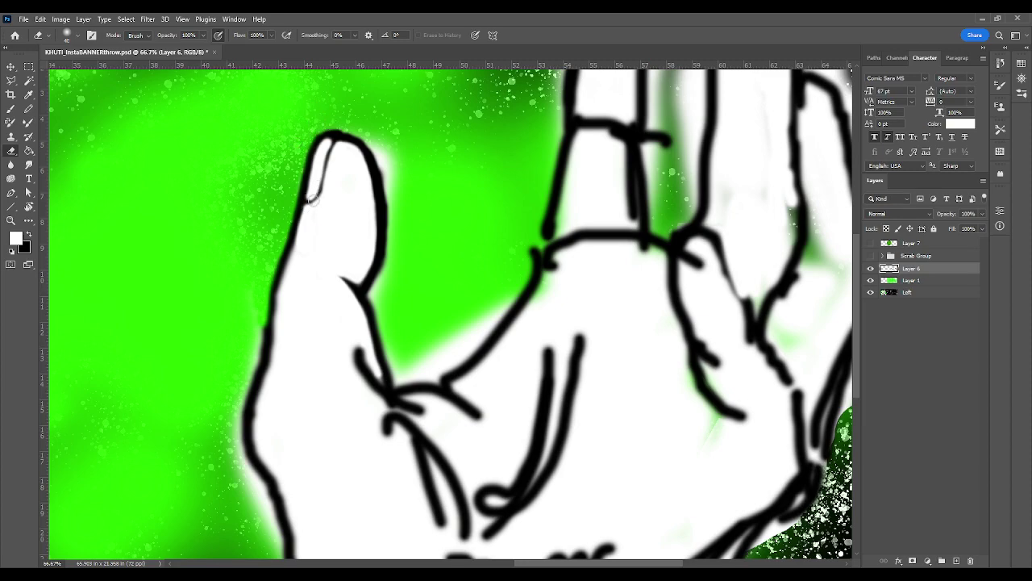
key("b")
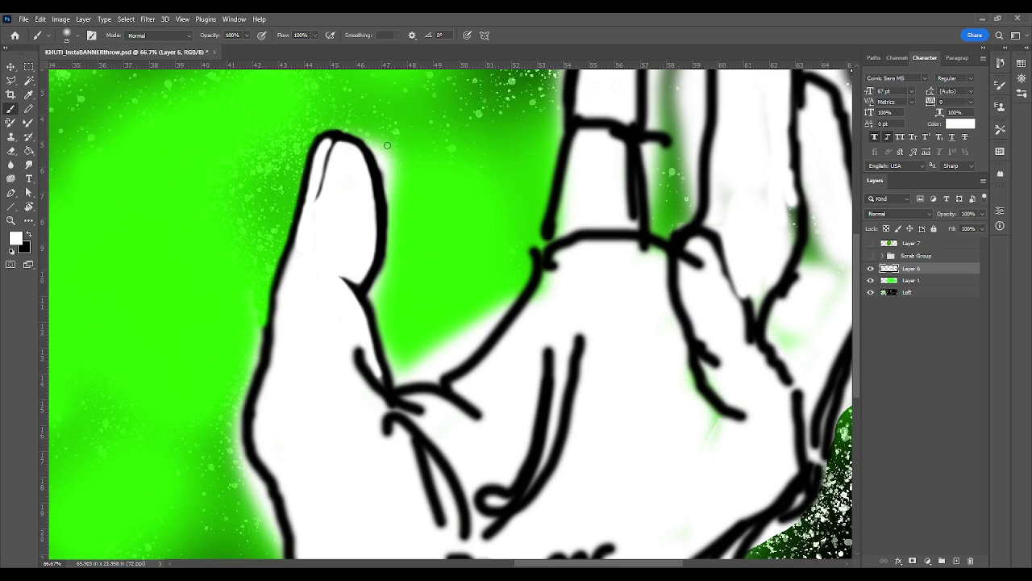
key("e")
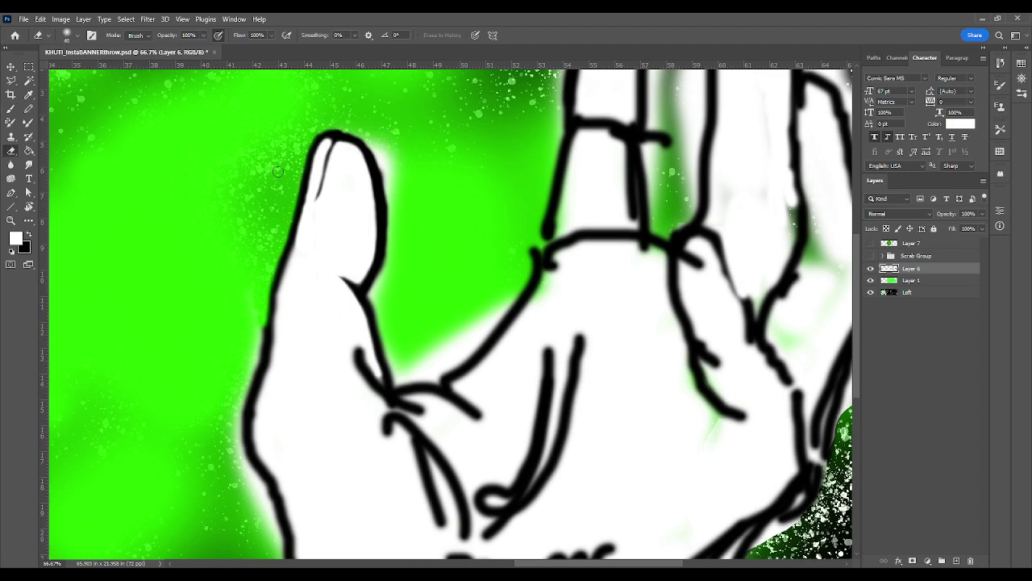
mouse_move(299, 152)
left_mouse_down()
mouse_move(334, 125)
mouse_move(381, 148)
mouse_move(341, 128)
mouse_move(321, 133)
mouse_move(322, 146)
mouse_move(392, 135)
mouse_move(369, 141)
mouse_move(395, 211)
mouse_move(390, 139)
mouse_move(381, 148)
mouse_move(399, 253)
mouse_move(326, 130)
mouse_move(312, 136)
left_mouse_up()
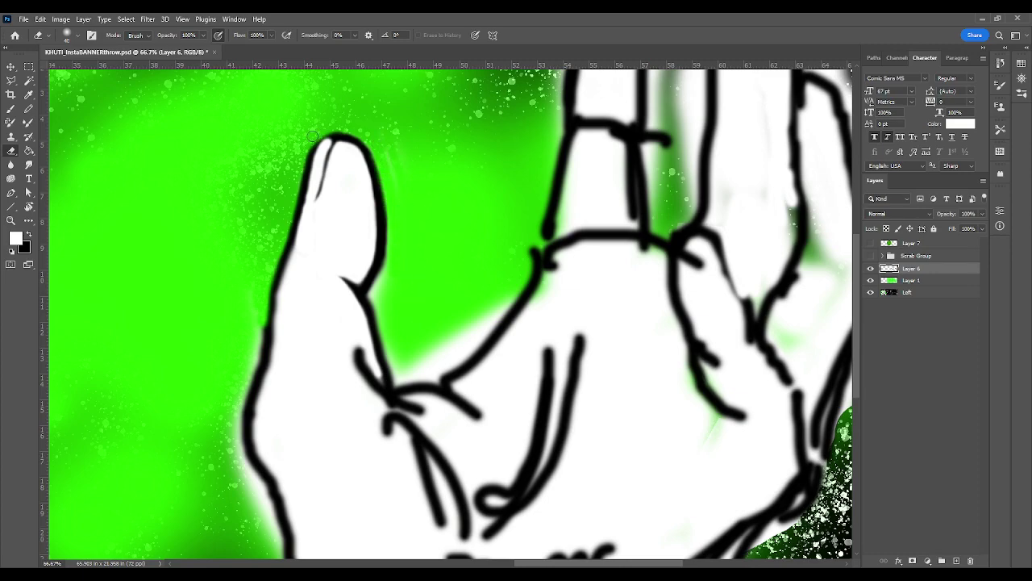
Reinforce the outline around the thumb's tip with a black brush stroke
key("b")
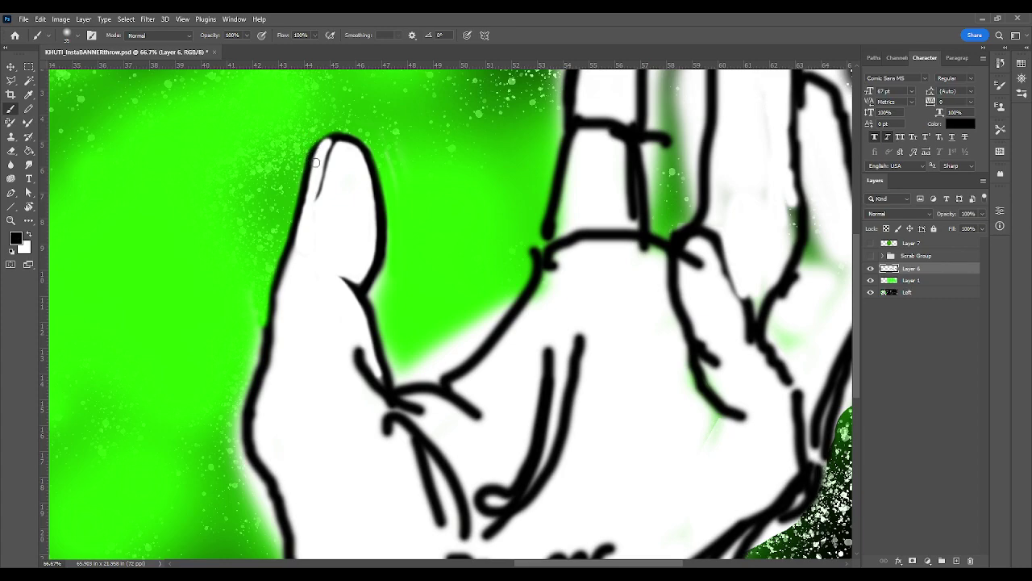
key("bracketright")
mouse_move(310, 157)
left_mouse_down()
mouse_move(327, 135)
mouse_move(354, 140)
left_mouse_up()
key("x")
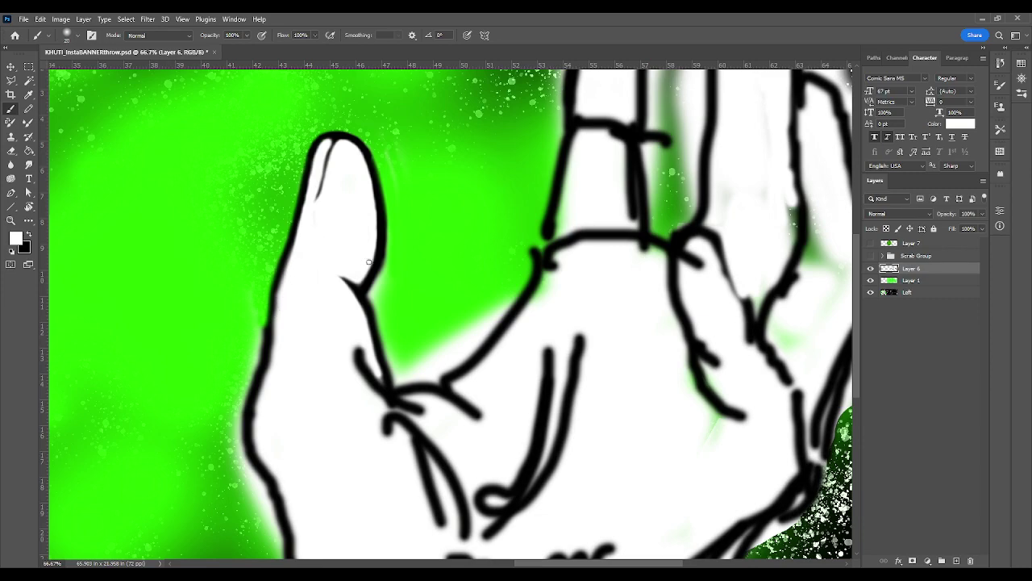
Erase the white halo between the thumb and palm and along the index finger's outer edge
key("e")
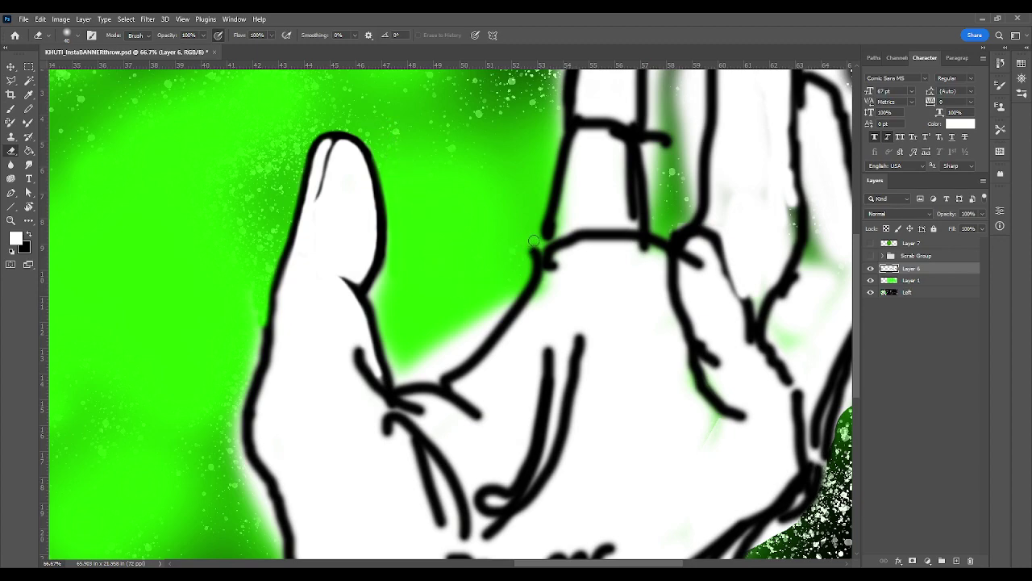
mouse_move(509, 298)
left_mouse_down()
mouse_move(433, 383)
mouse_move(401, 380)
mouse_move(391, 347)
left_mouse_up()
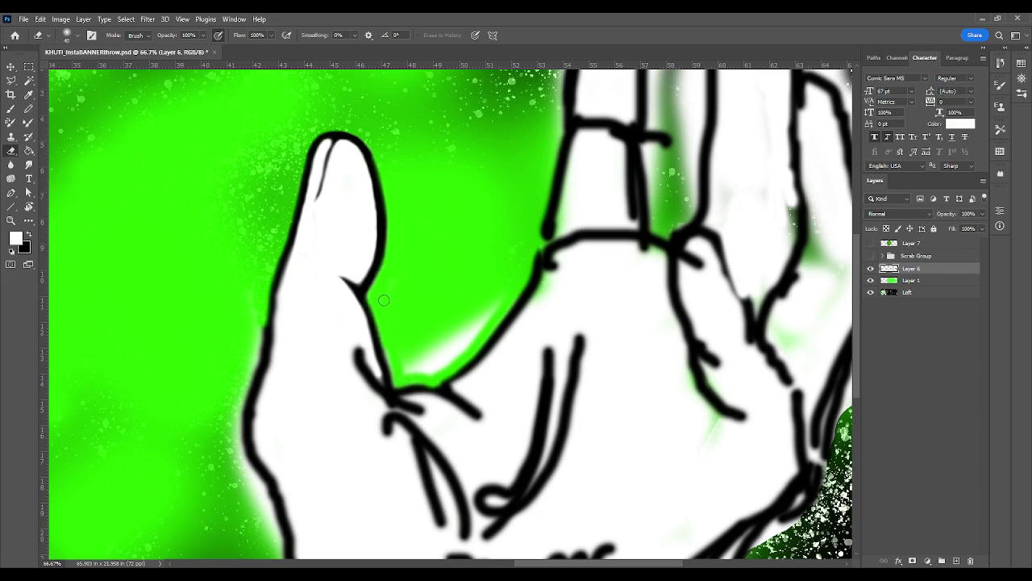
mouse_move(387, 339)
left_mouse_down()
mouse_move(399, 373)
mouse_move(439, 364)
mouse_move(503, 291)
mouse_move(450, 367)
mouse_move(420, 352)
mouse_move(476, 317)
left_mouse_up()
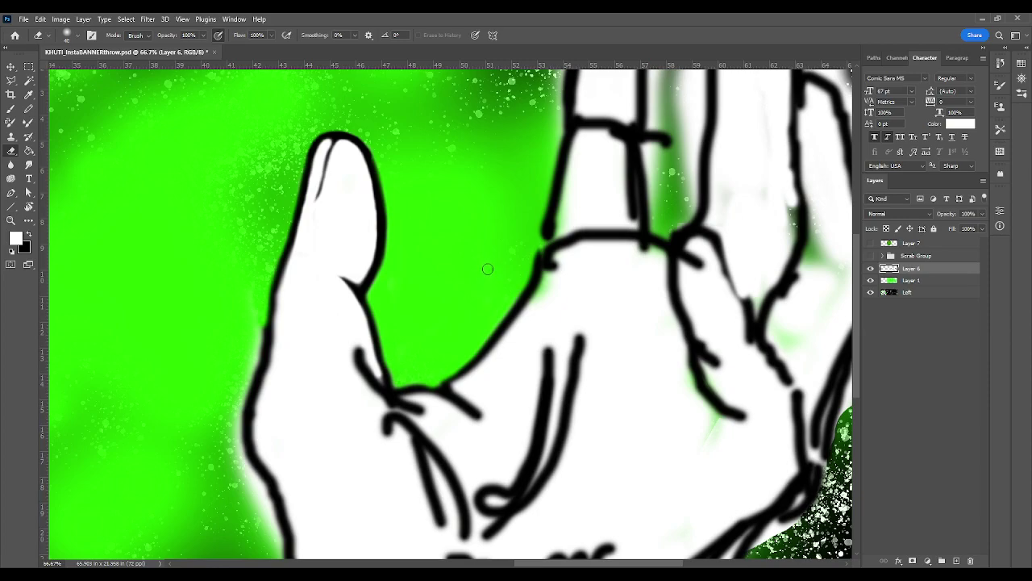
left_click_drag(449, 295, 318, 361)
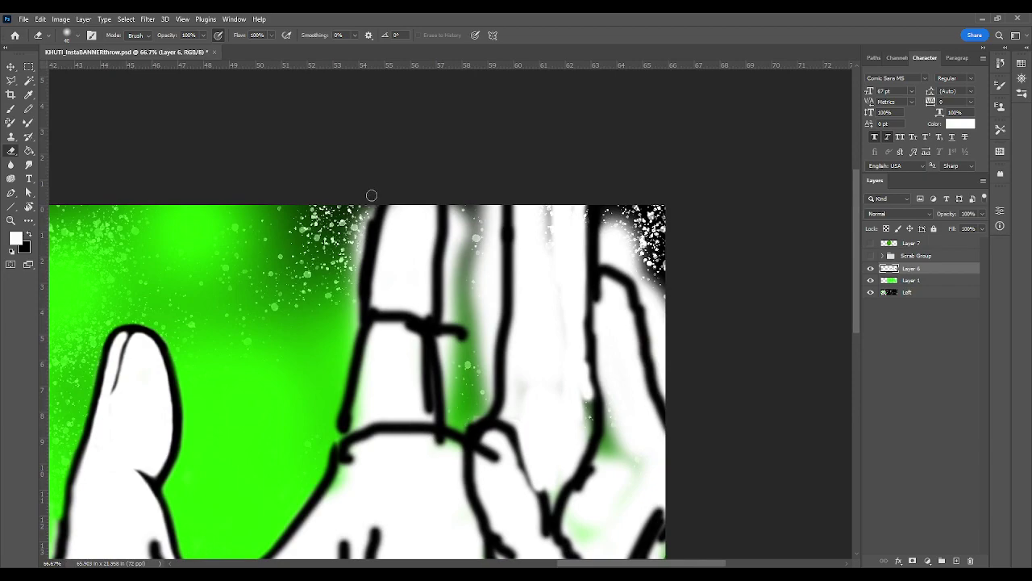
mouse_move(360, 241)
left_mouse_down()
mouse_move(356, 319)
mouse_move(339, 390)
mouse_move(326, 393)
mouse_move(363, 177)
left_mouse_up()
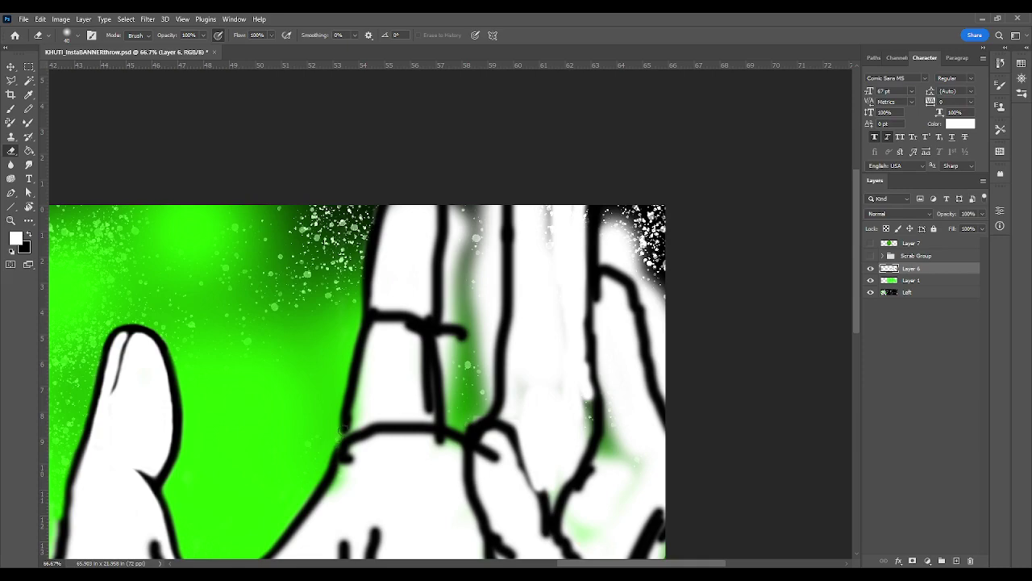
Join the index finger's outer edge to the palm outline with a black stroke
key("b")
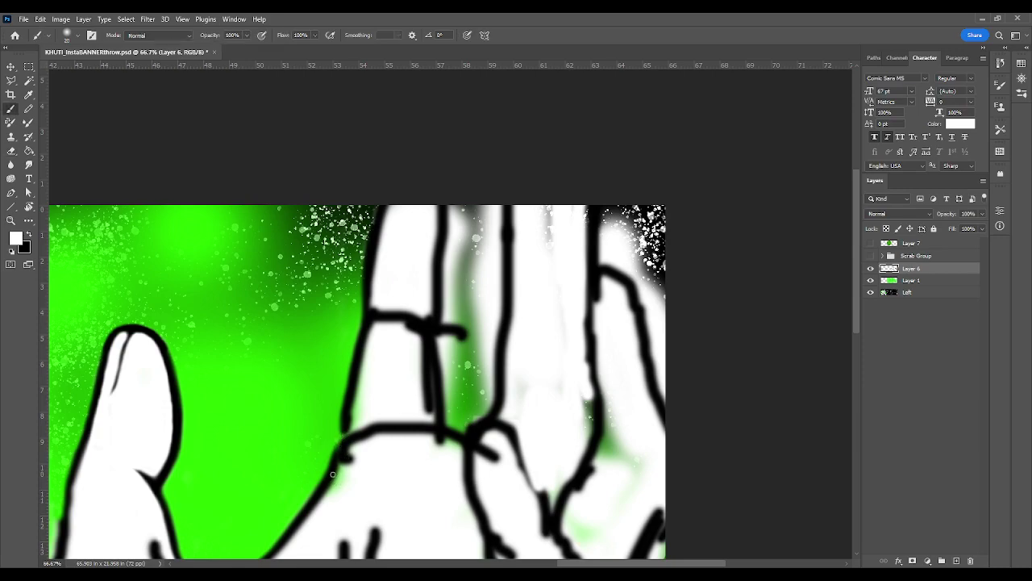
left_click_drag(334, 465, 347, 442)
key("ctrl+z")
key("x")
left_click_drag(336, 458, 348, 424)
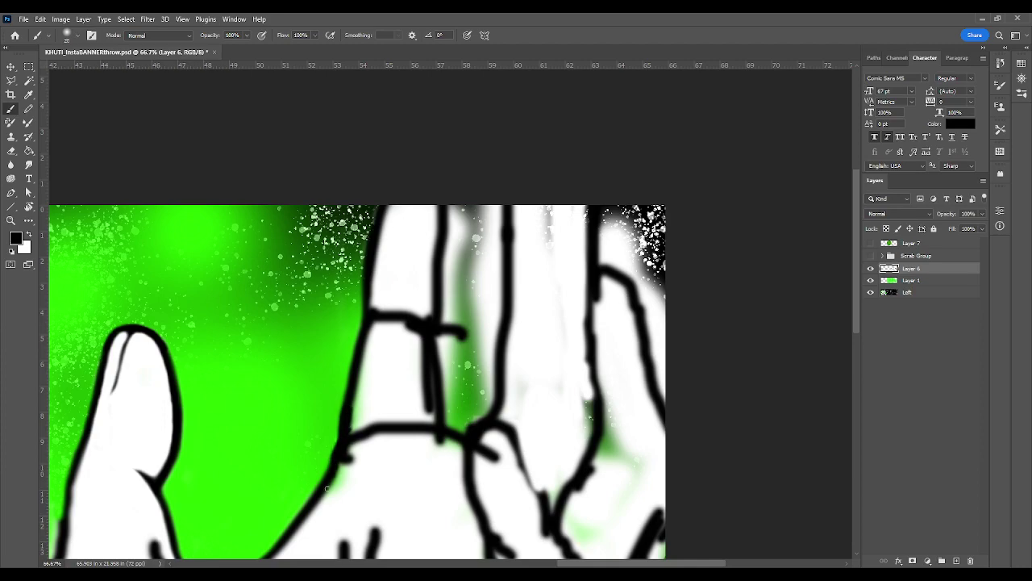
Fill the green fringe inside the index finger's lower segment and along the palm's upper edge with white
key("x")
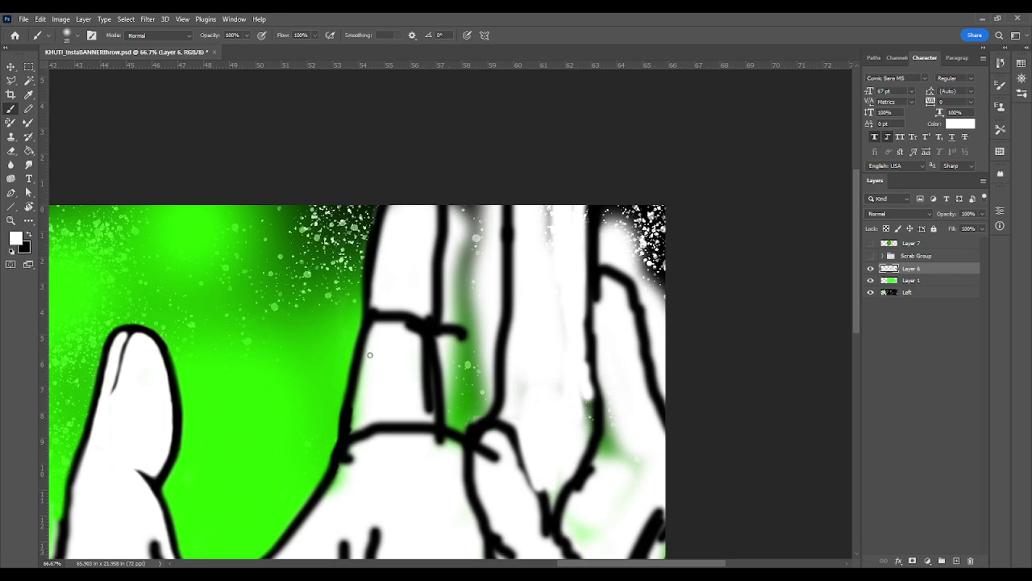
mouse_move(373, 325)
left_mouse_down()
mouse_move(353, 417)
mouse_move(361, 382)
mouse_move(362, 410)
mouse_move(366, 351)
mouse_move(352, 419)
mouse_move(371, 409)
mouse_move(359, 415)
mouse_move(362, 462)
mouse_move(355, 449)
mouse_move(317, 507)
mouse_move(358, 455)
left_mouse_up()
left_click_drag(424, 436, 455, 454)
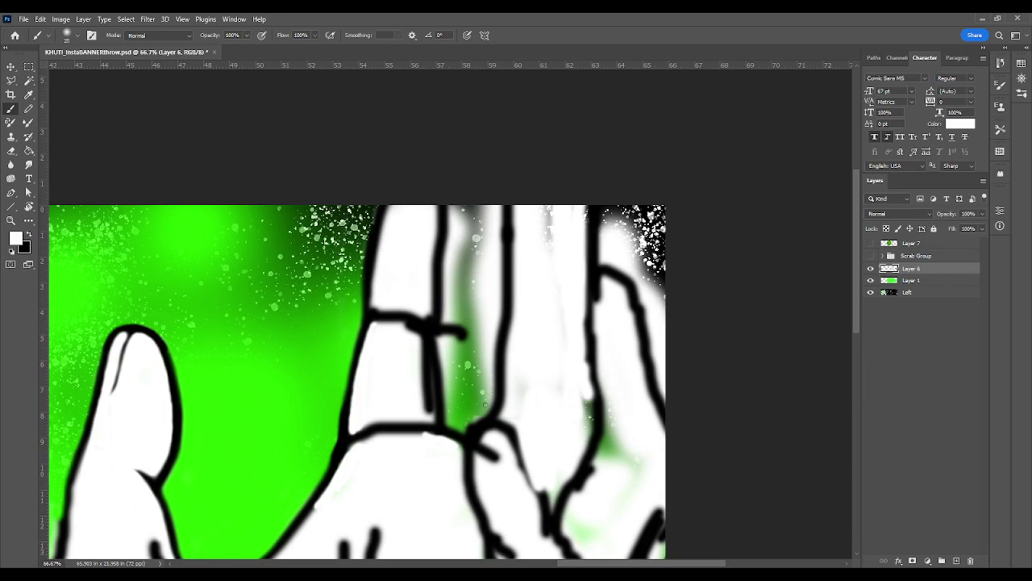
Strengthen the black outline where the index and middle fingers meet the palm and paint out the stray line crossing it in white
left_click_drag(468, 435, 482, 418)
key("ctrl+z")
key("x")
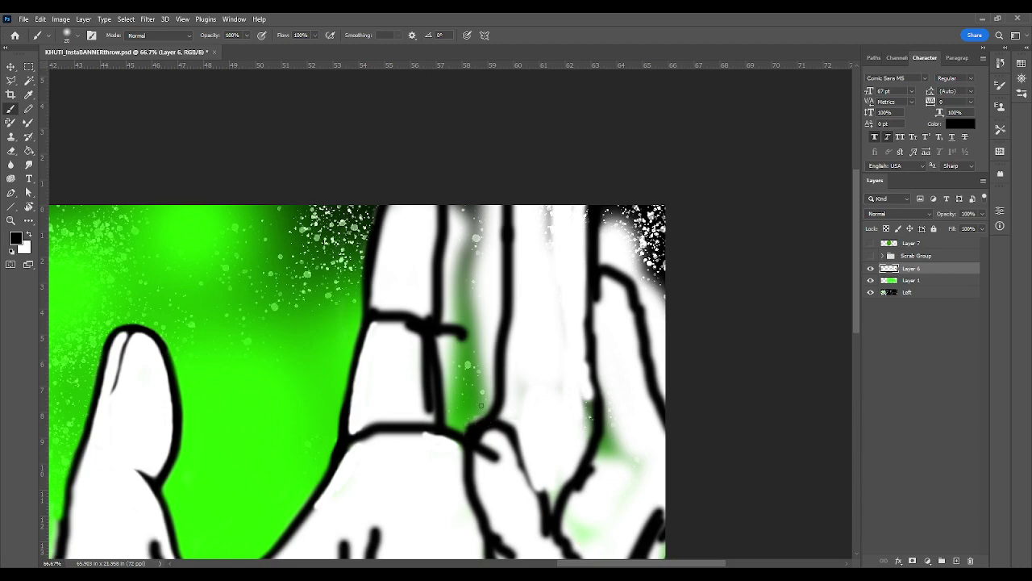
mouse_move(486, 421)
left_mouse_down()
mouse_move(520, 461)
mouse_move(507, 435)
mouse_move(504, 459)
mouse_move(412, 360)
left_mouse_up()
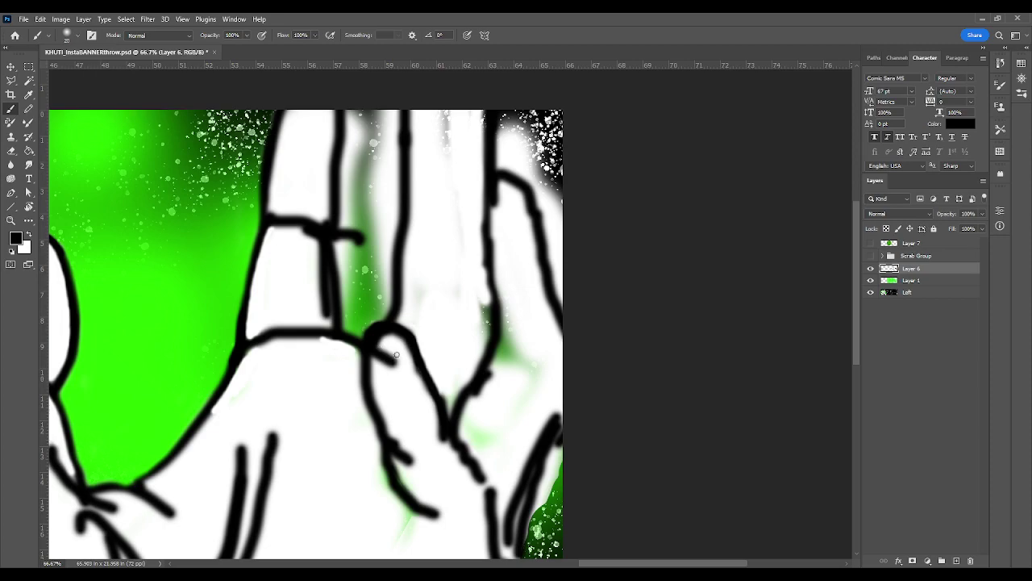
key("x")
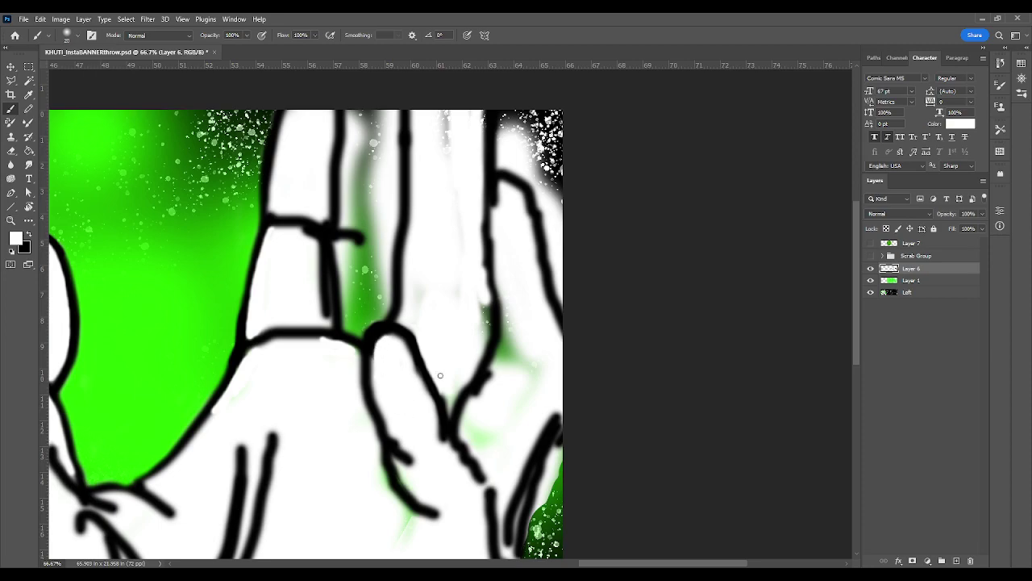
Paint white over the green smudges around the curved crease on the palm's far side
left_click_drag(449, 440, 438, 257)
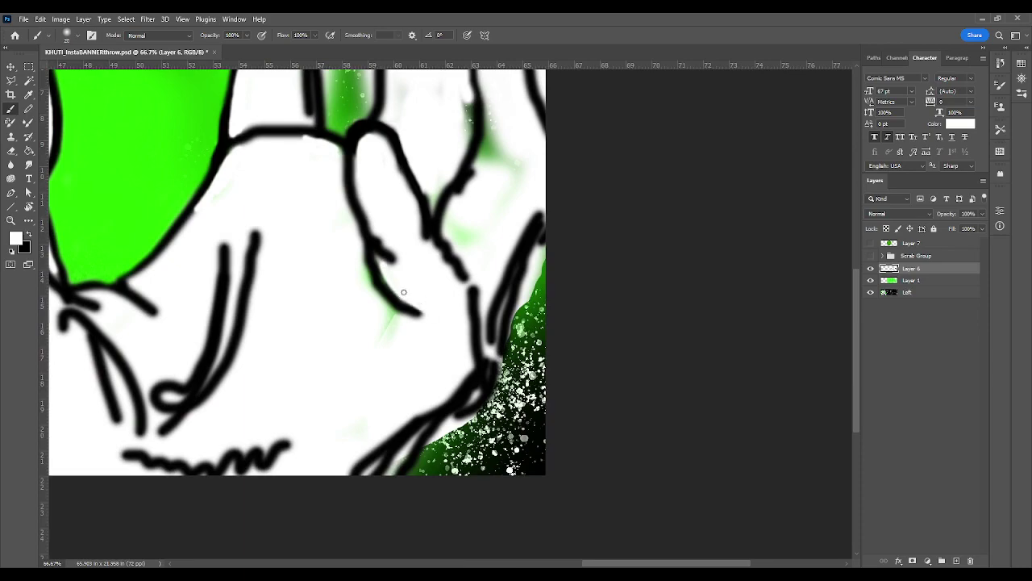
mouse_move(361, 260)
left_mouse_down()
mouse_move(426, 330)
mouse_move(371, 301)
mouse_move(407, 328)
mouse_move(365, 295)
mouse_move(385, 305)
mouse_move(359, 263)
mouse_move(403, 330)
mouse_move(392, 324)
mouse_move(400, 348)
left_mouse_up()
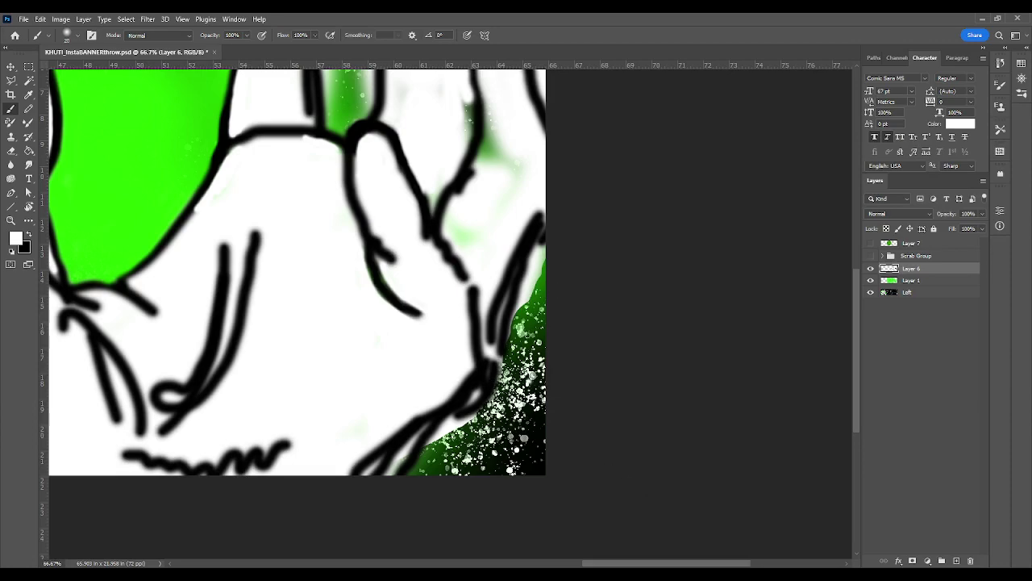
scroll(529, 341, "down", 3)
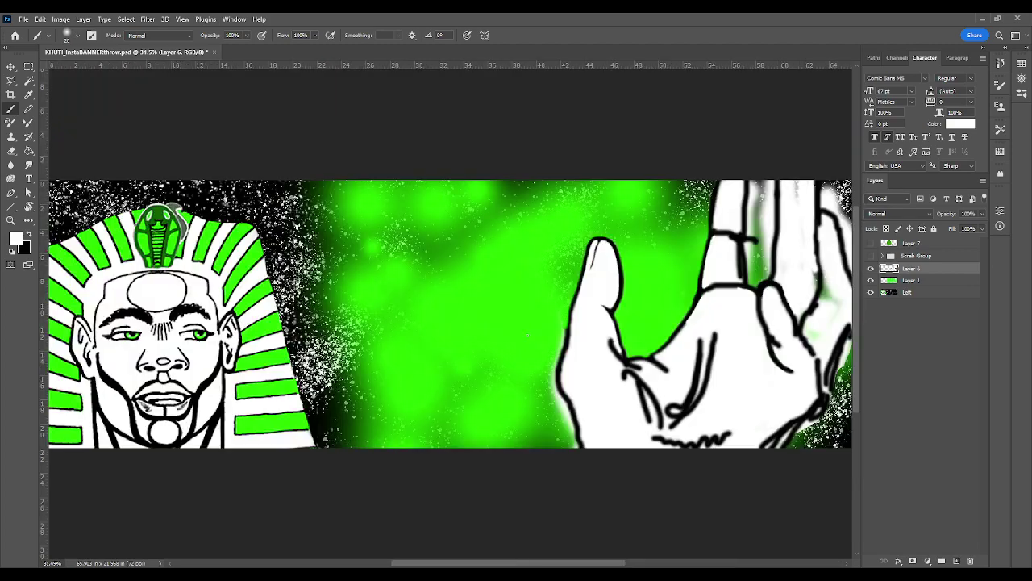